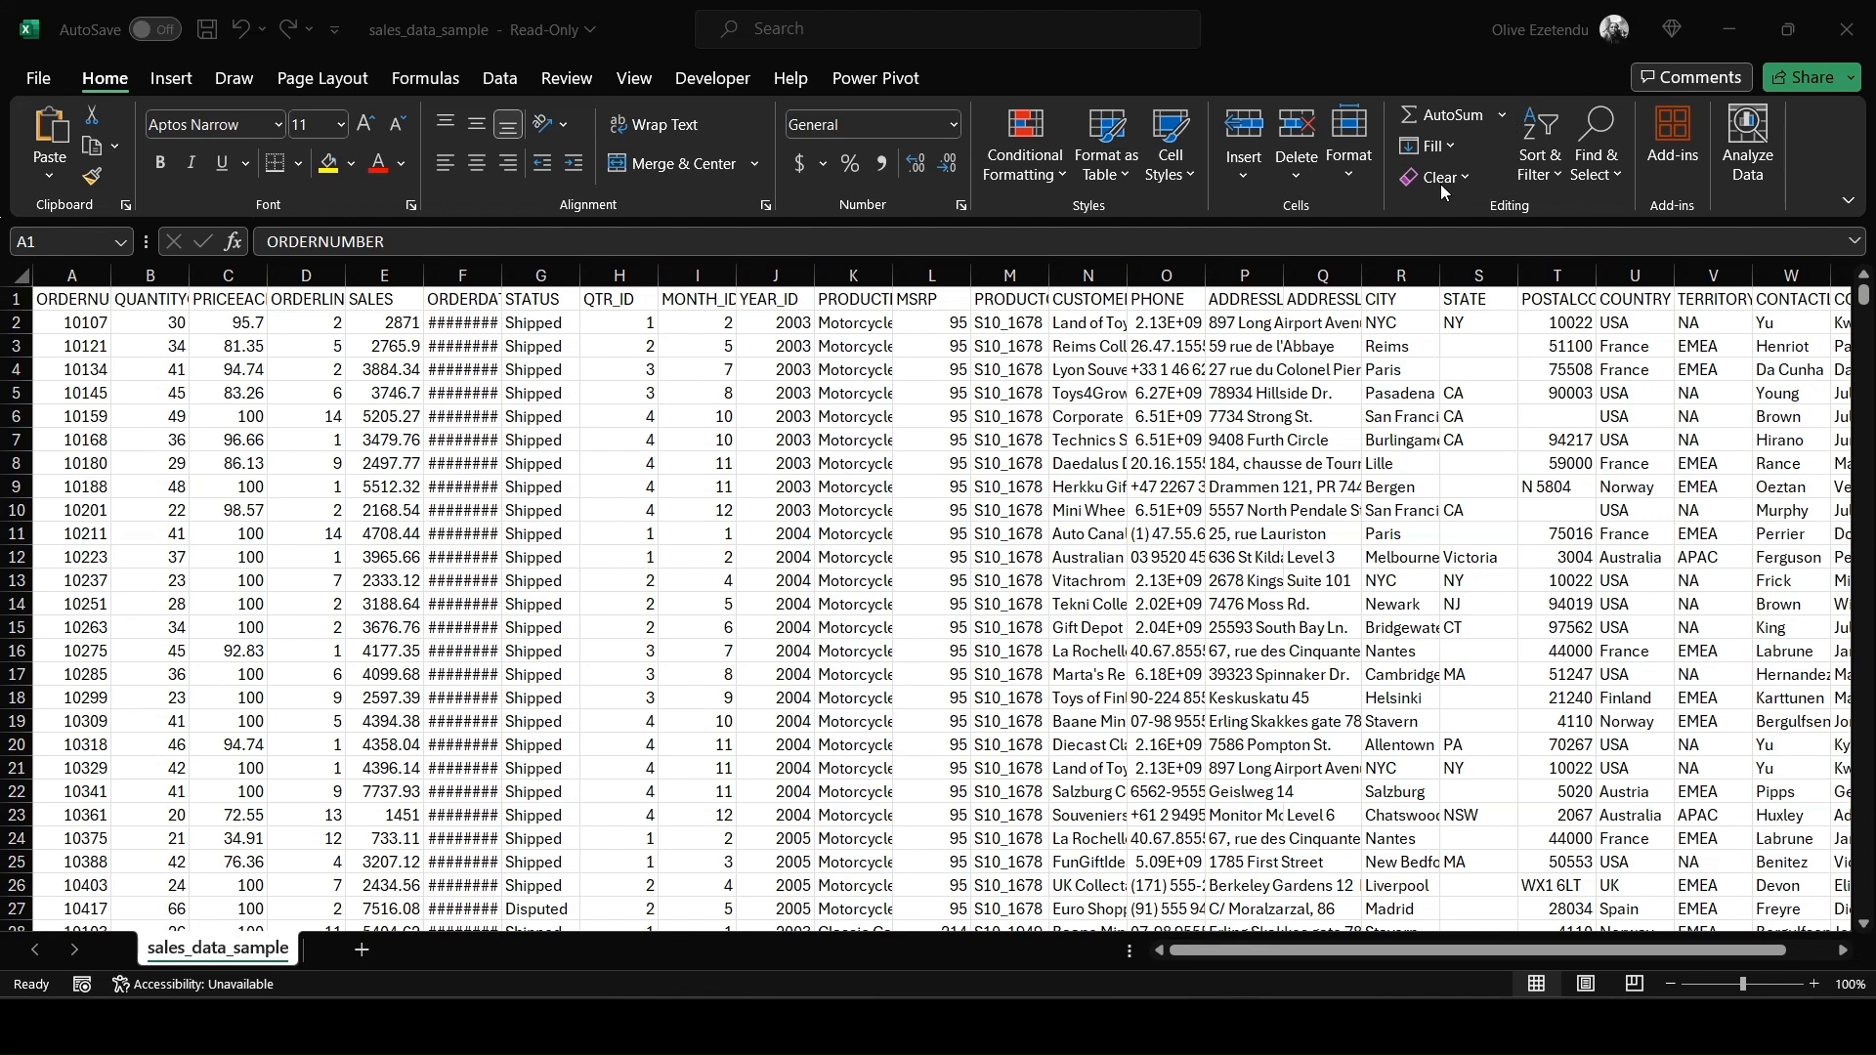
Autofit the column widths of the sales data so every header and value fits
double_click(501, 274)
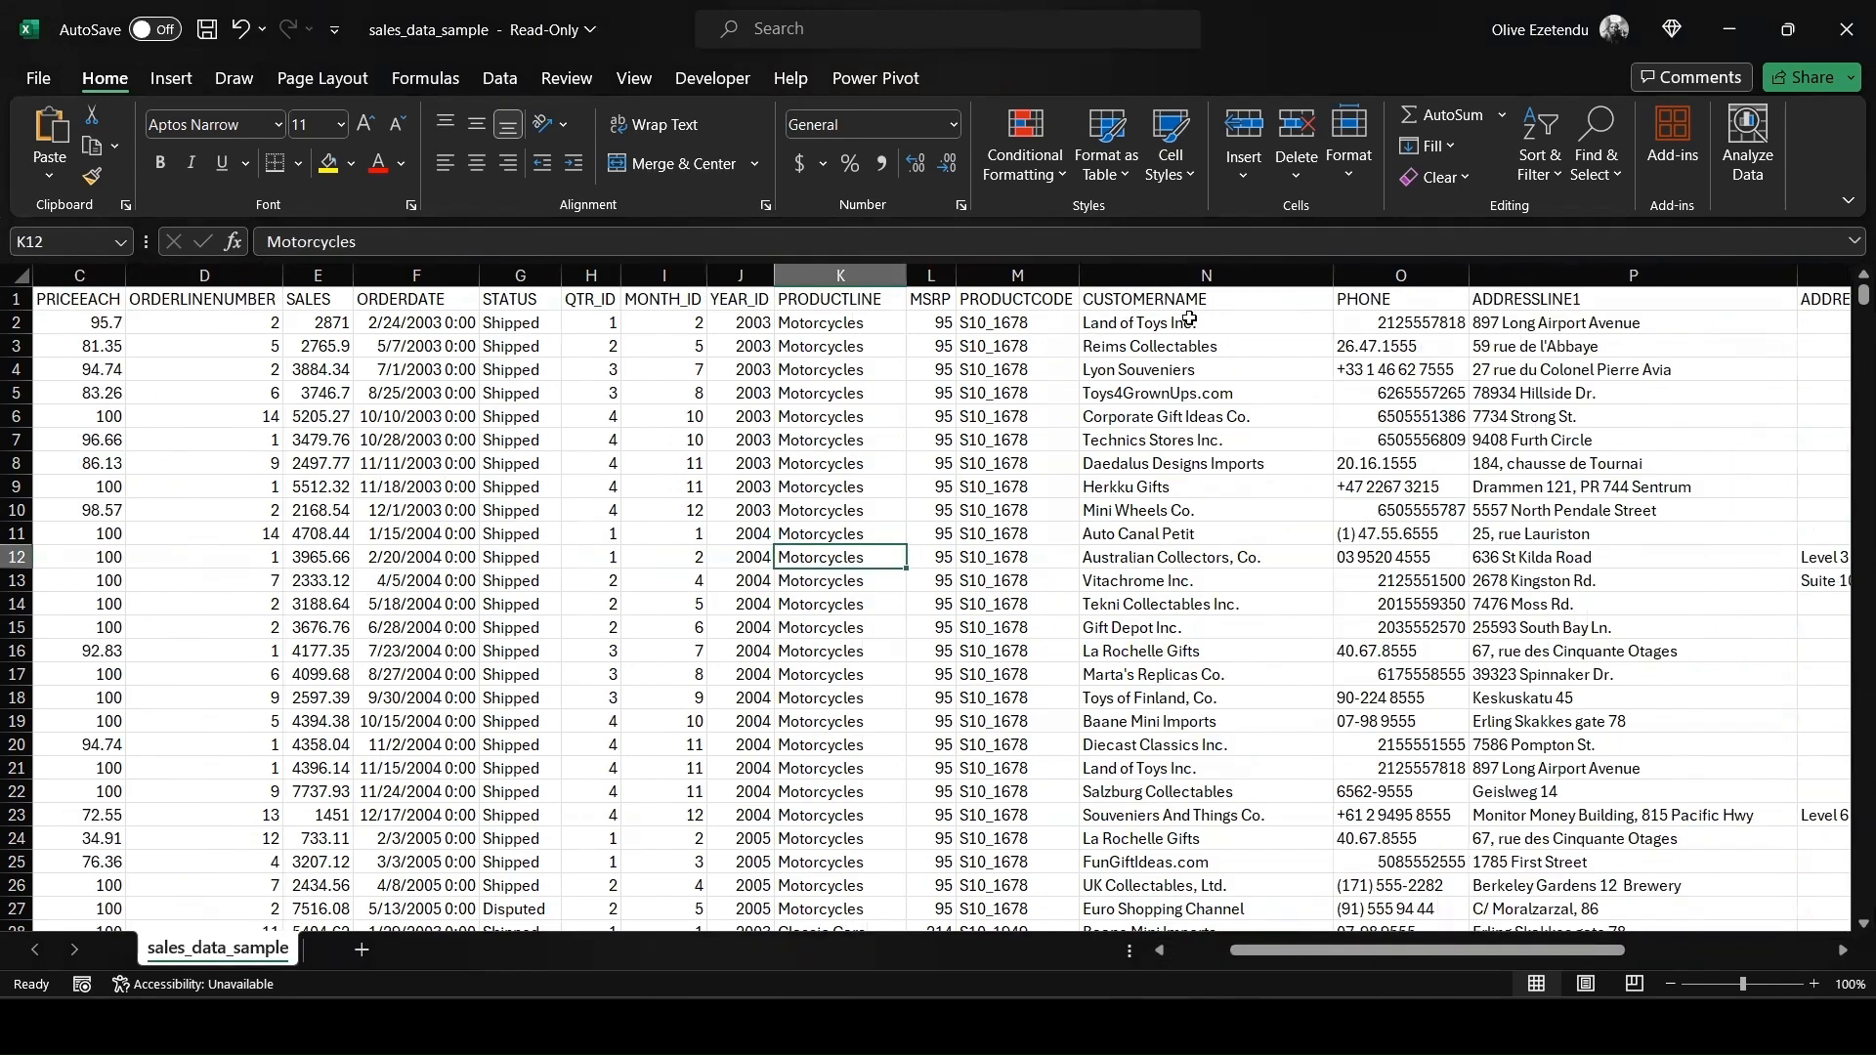
drag(1355, 950, 1409, 950)
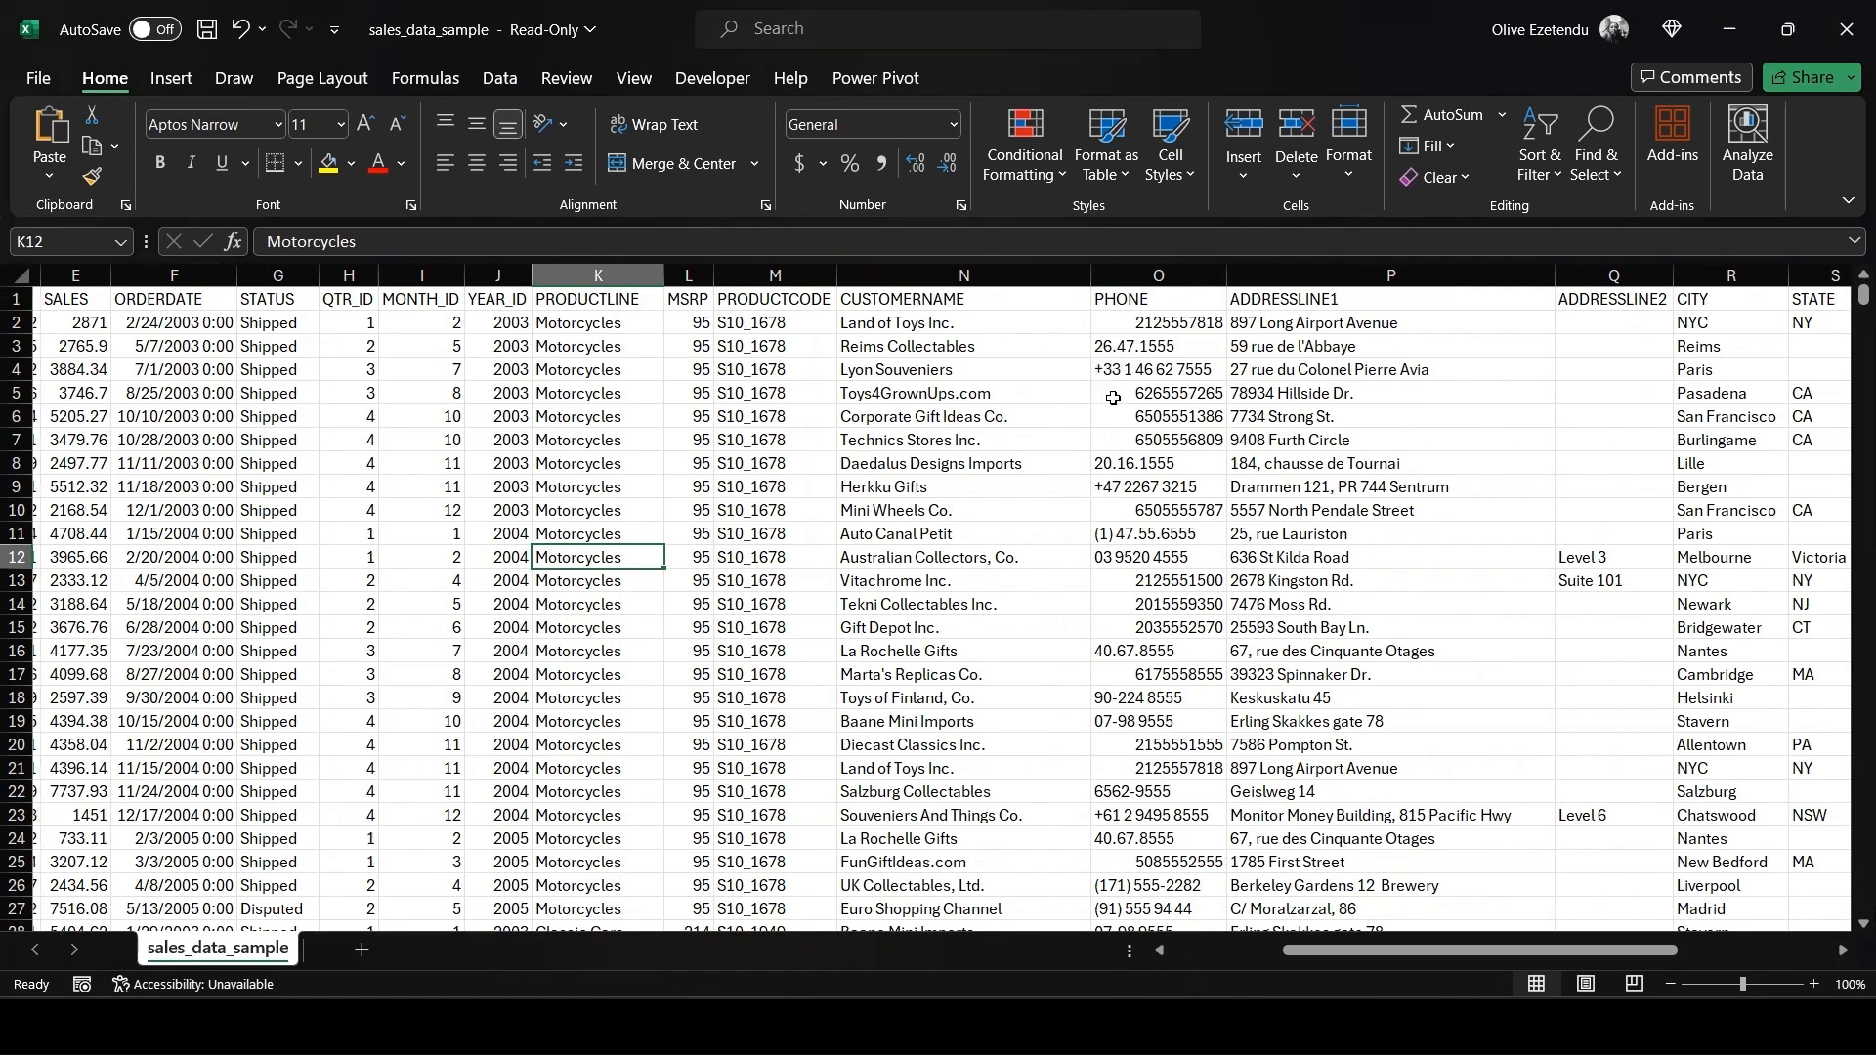
scroll(1161, 482, down, 1)
scroll(1161, 482, down, 6)
scroll(1161, 482, up, 7)
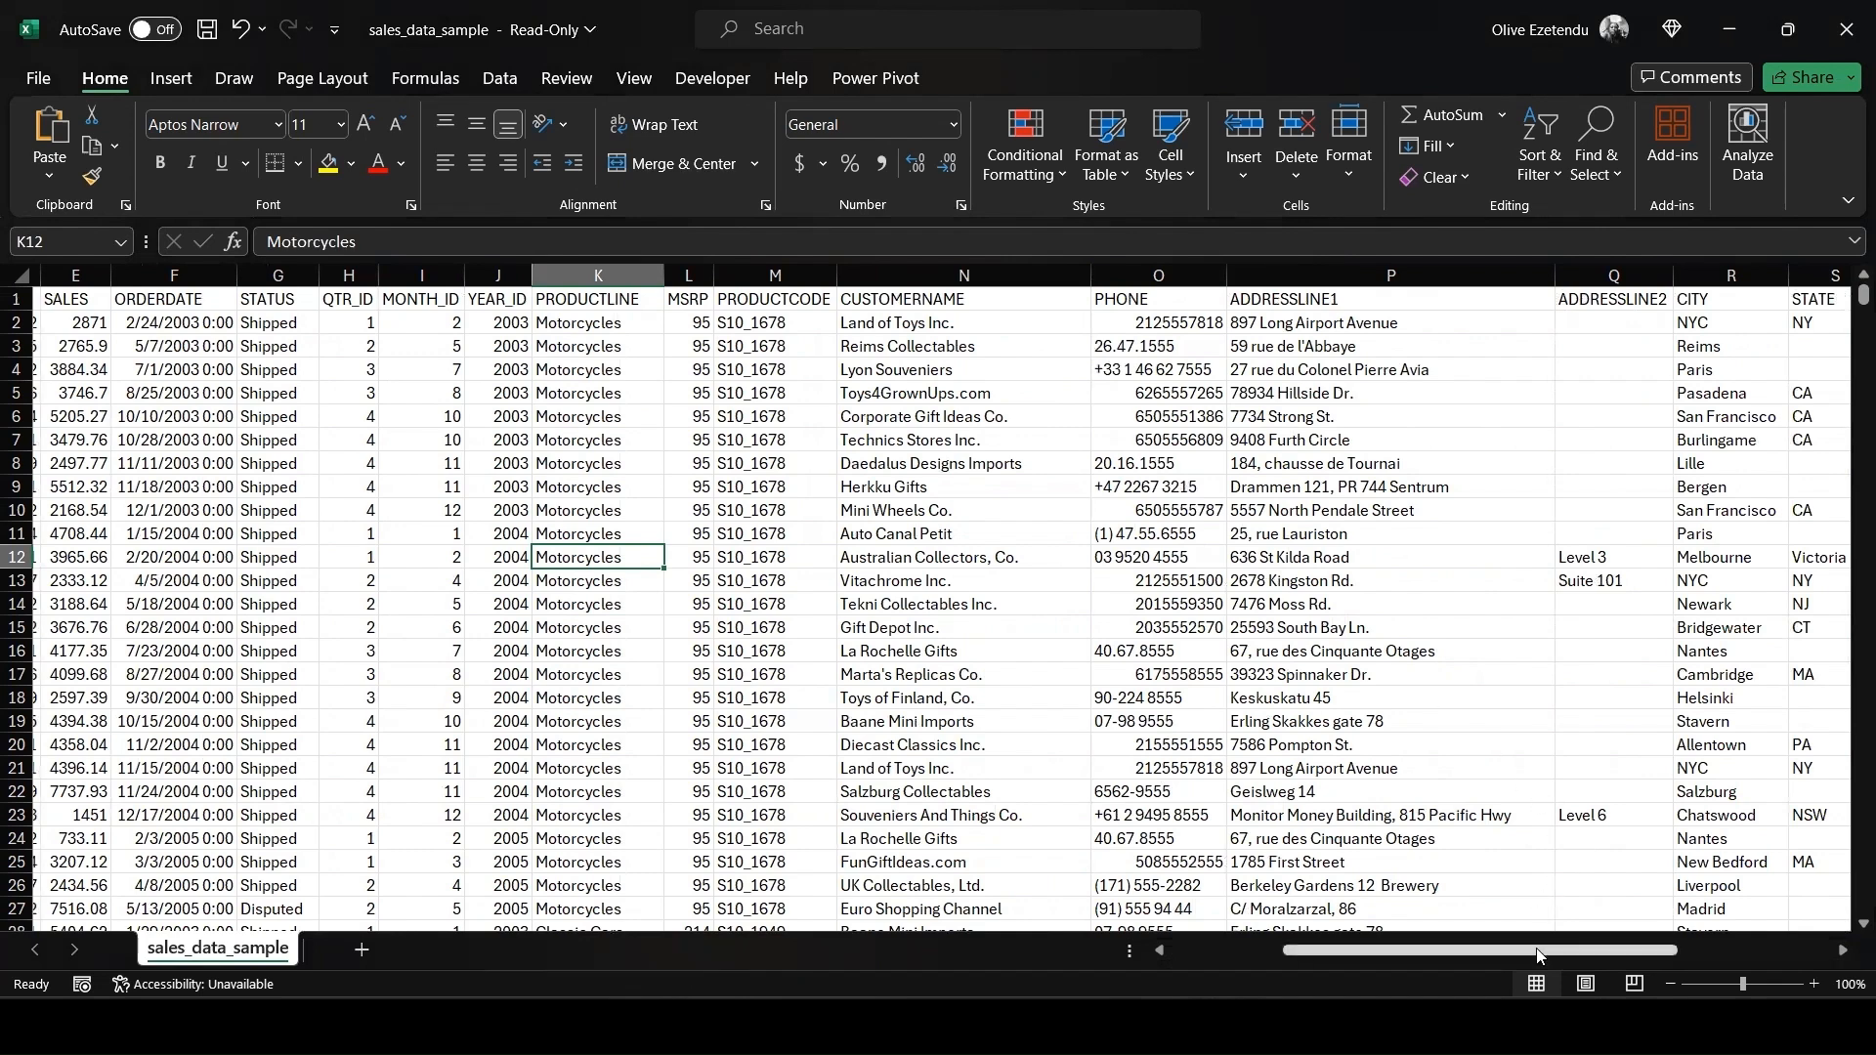
drag(1491, 951, 1454, 950)
scroll(804, 401, left, 3)
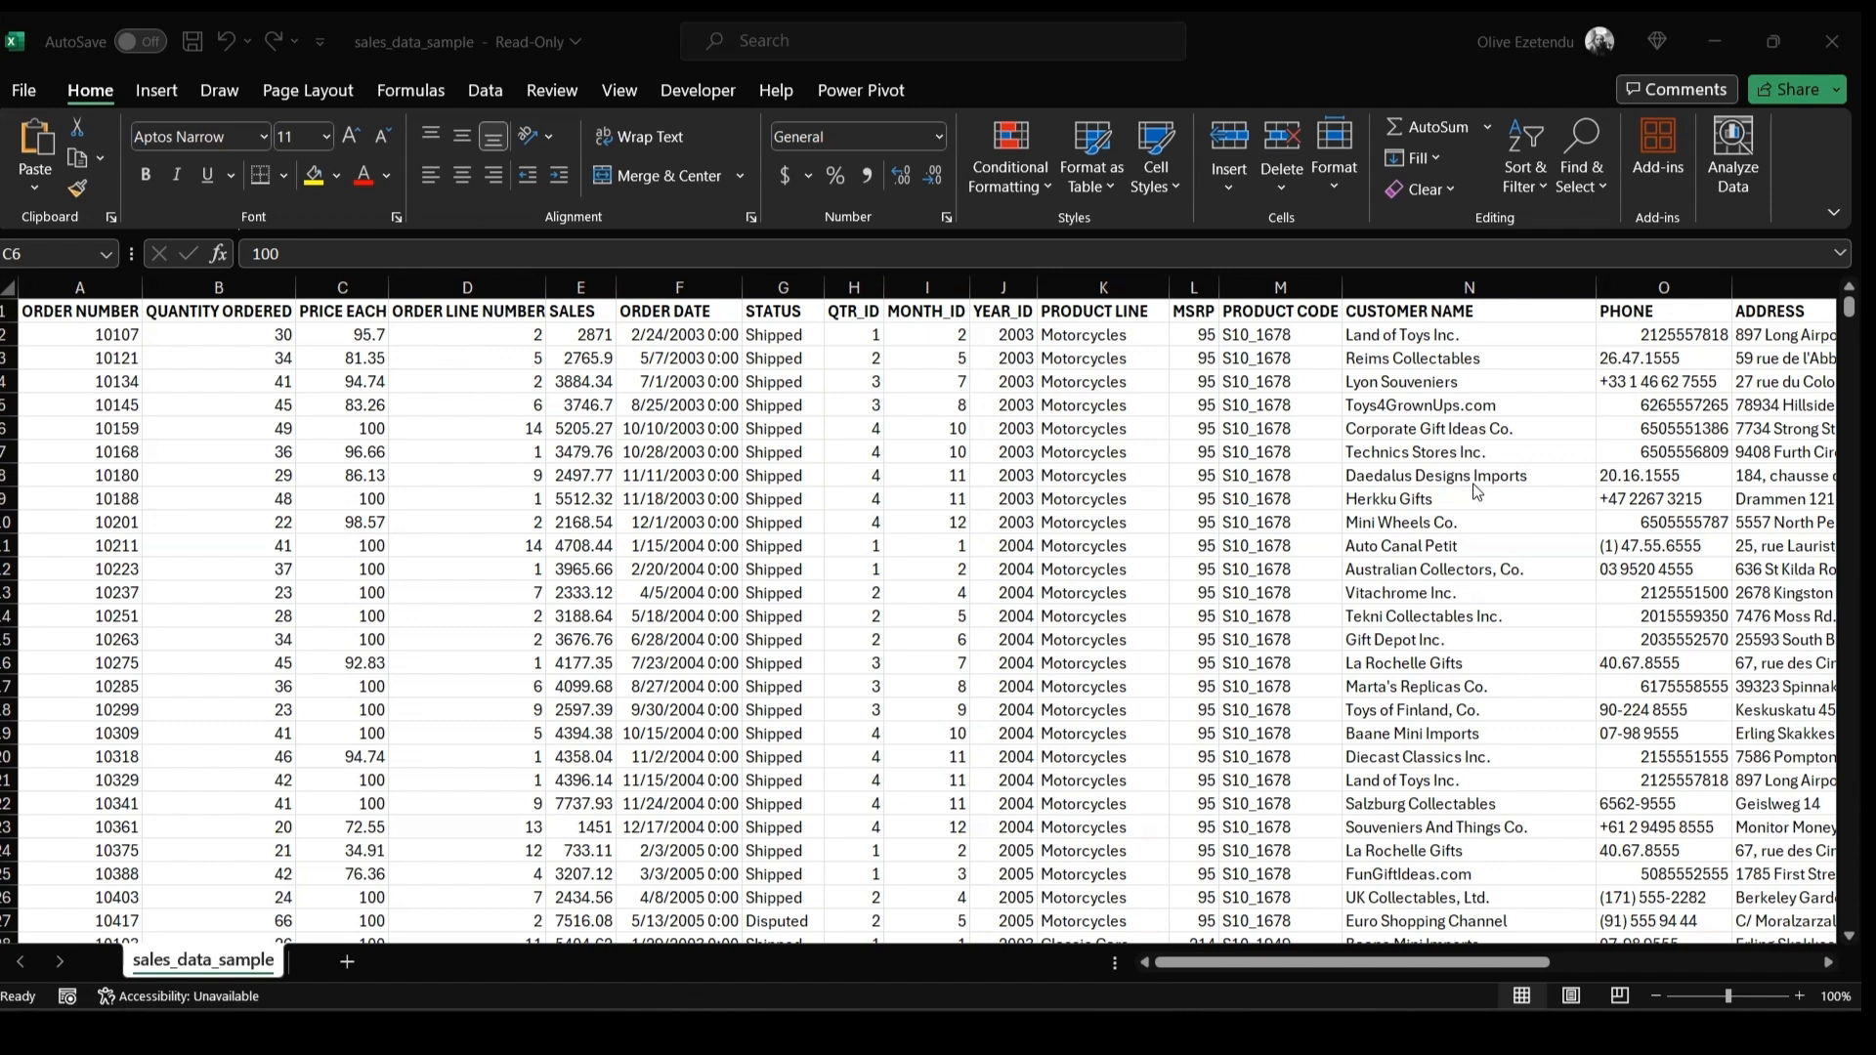
Format the whole ORDER DATE column as a short date without the time
click(677, 285)
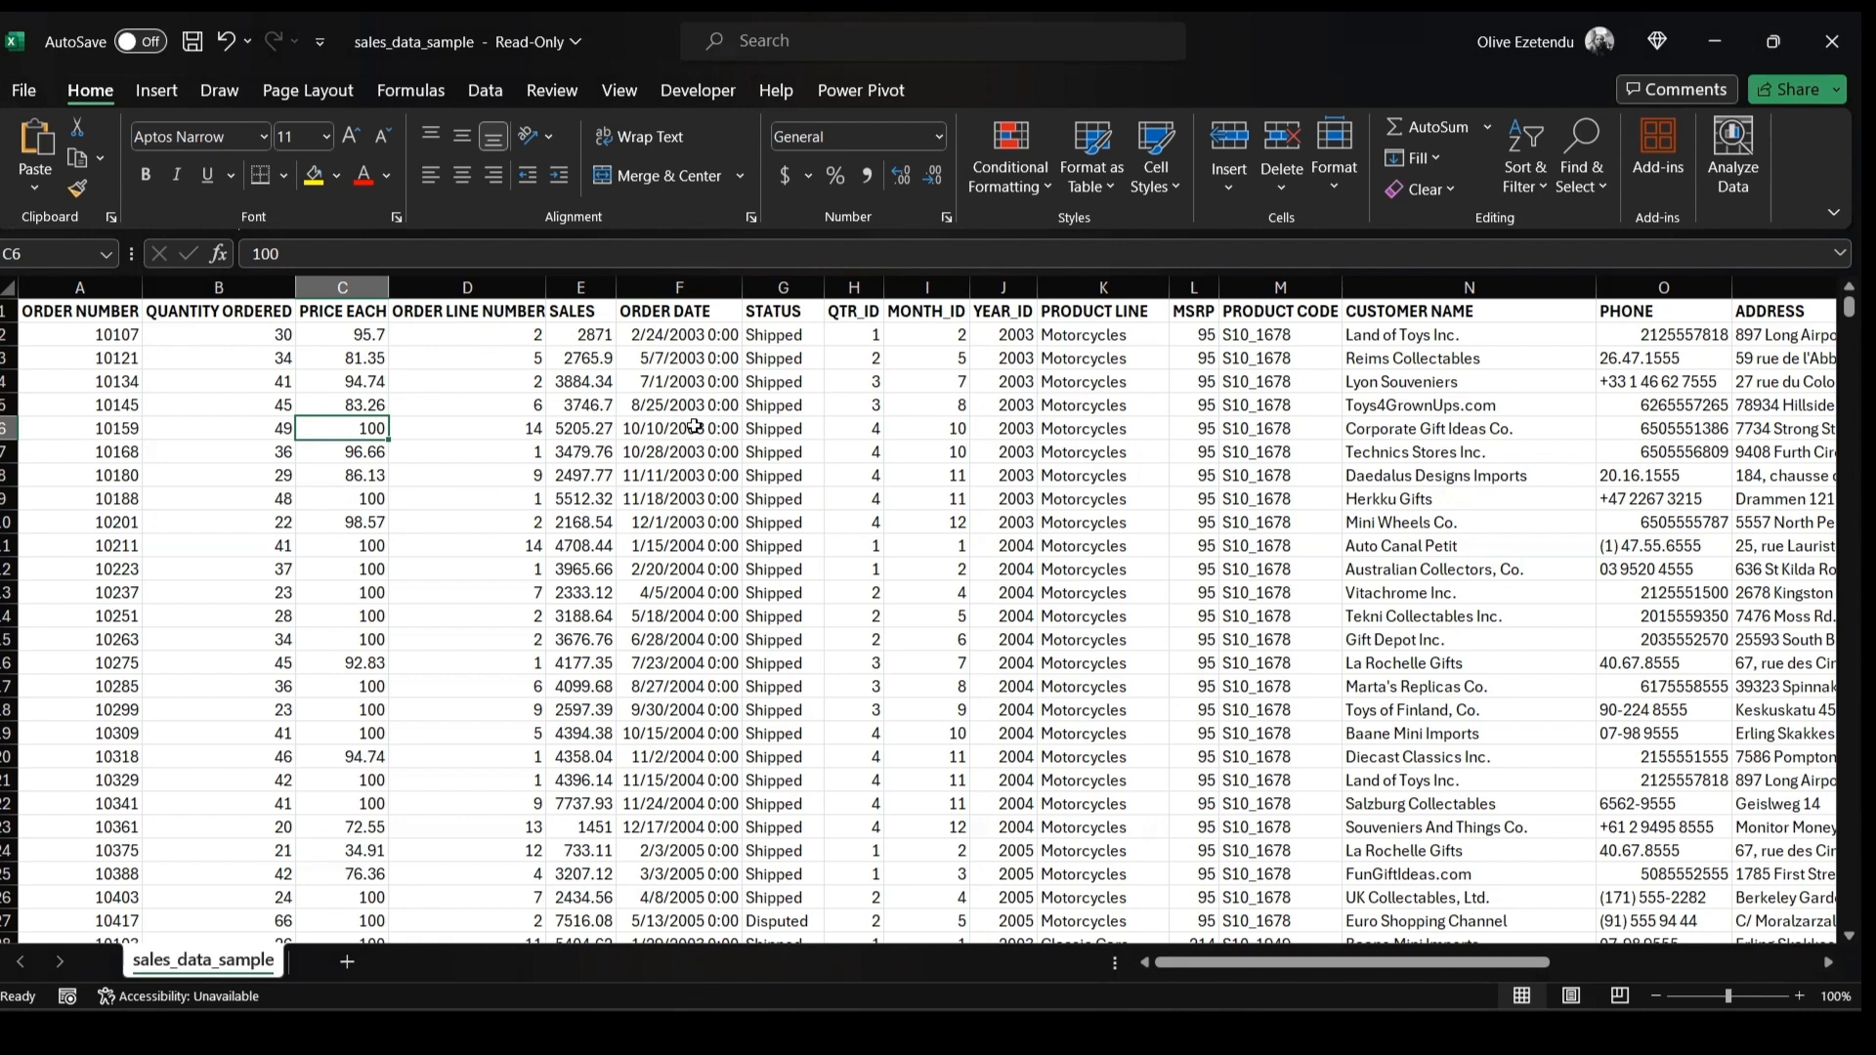
click(681, 287)
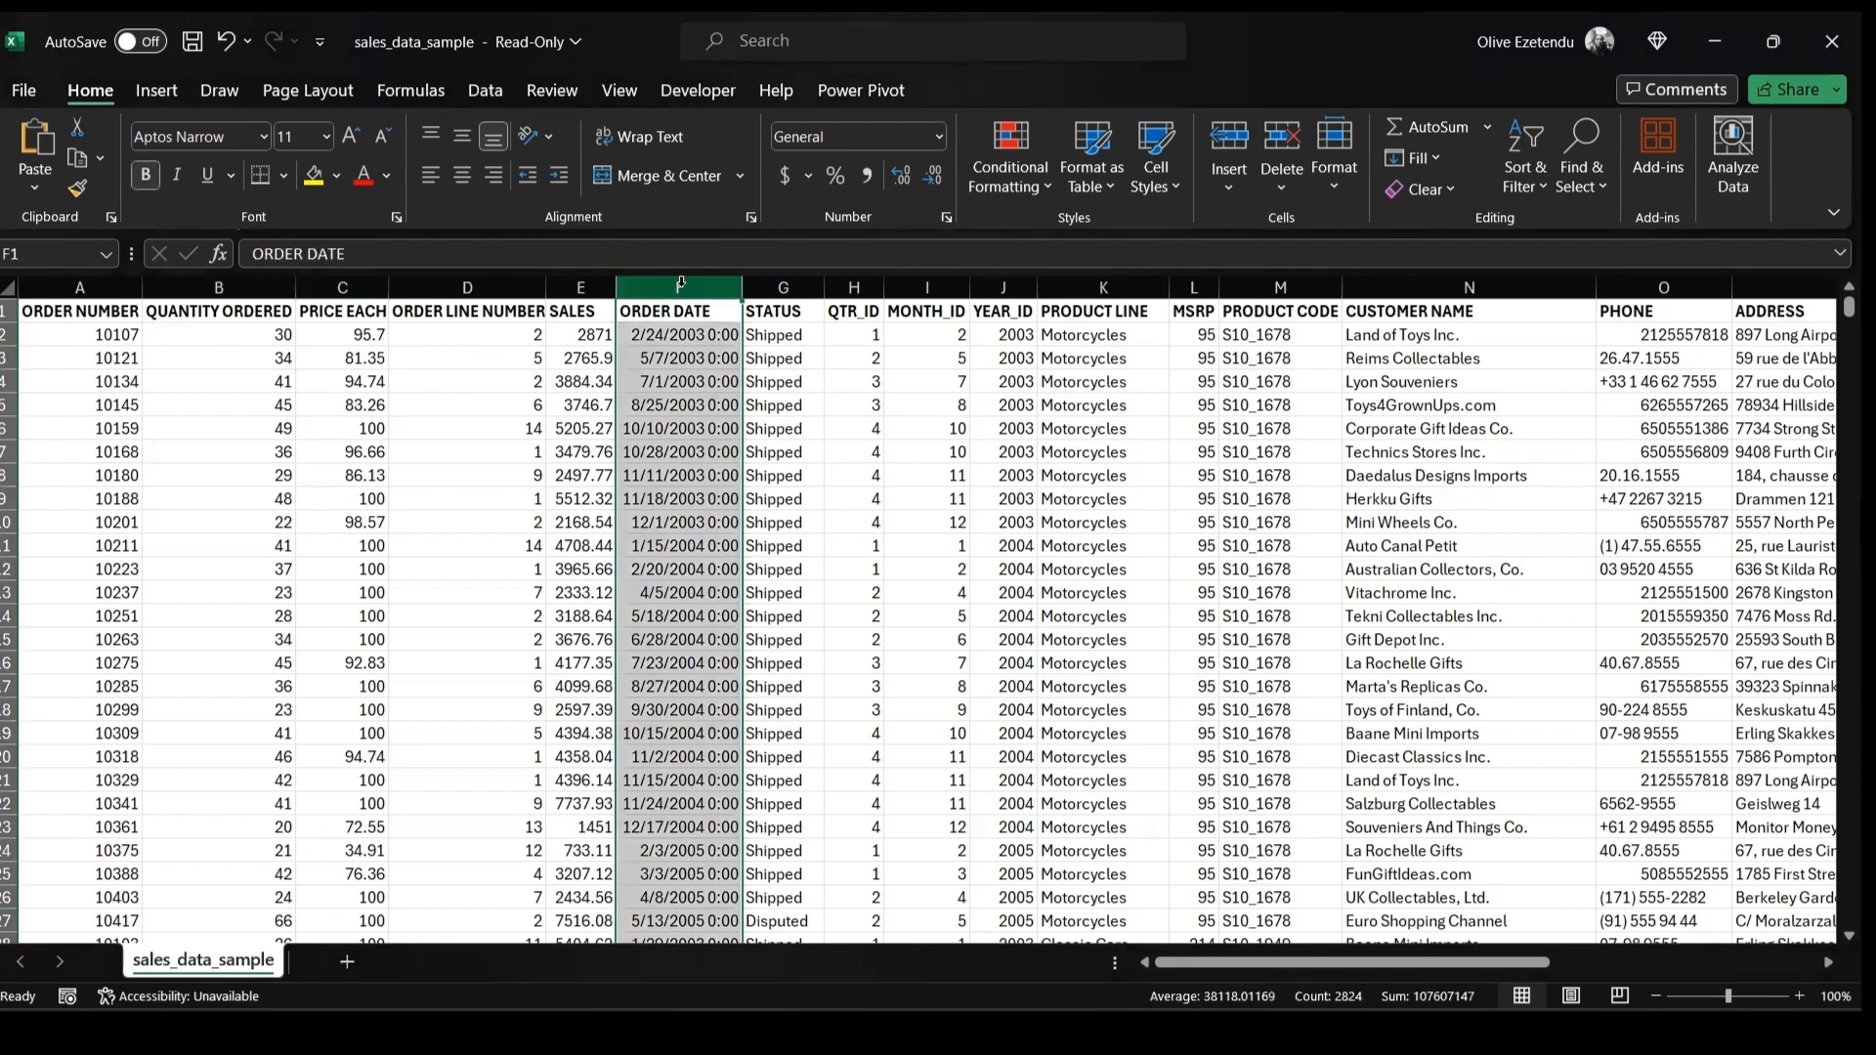
click(939, 135)
click(883, 410)
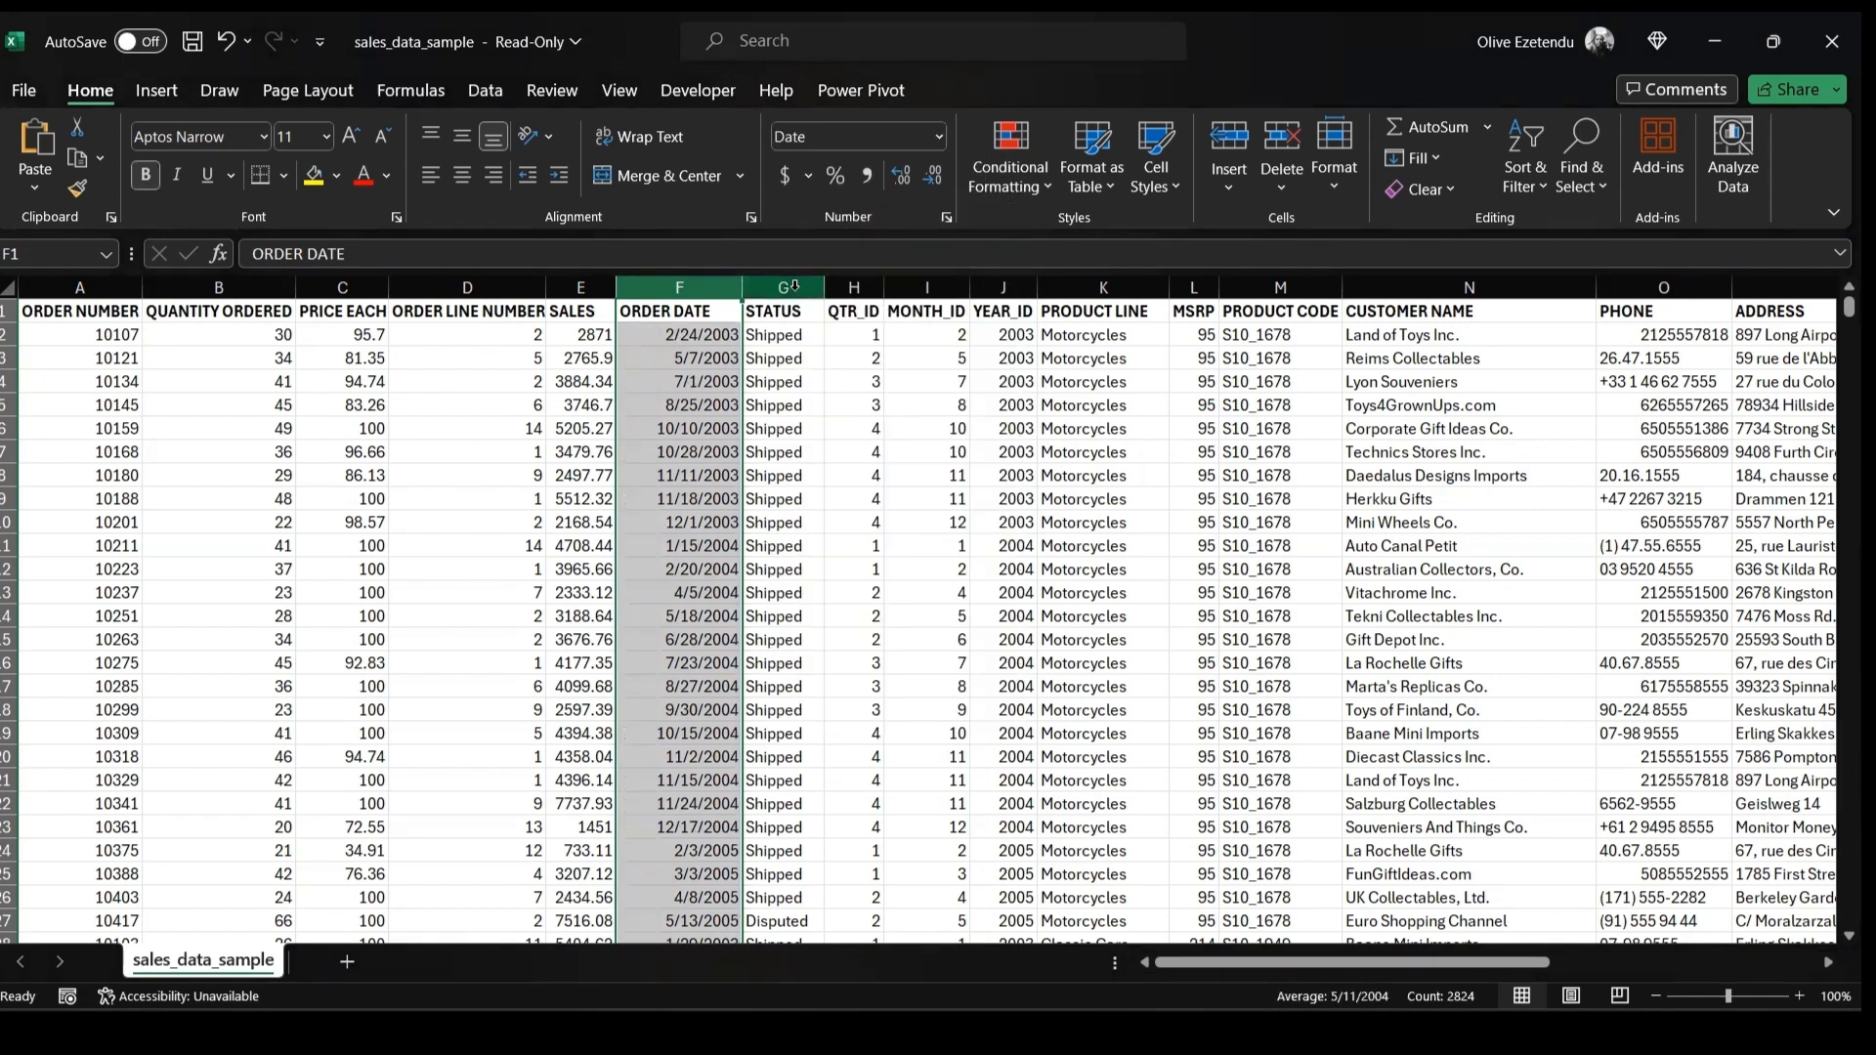
scroll(990, 399, right, 2)
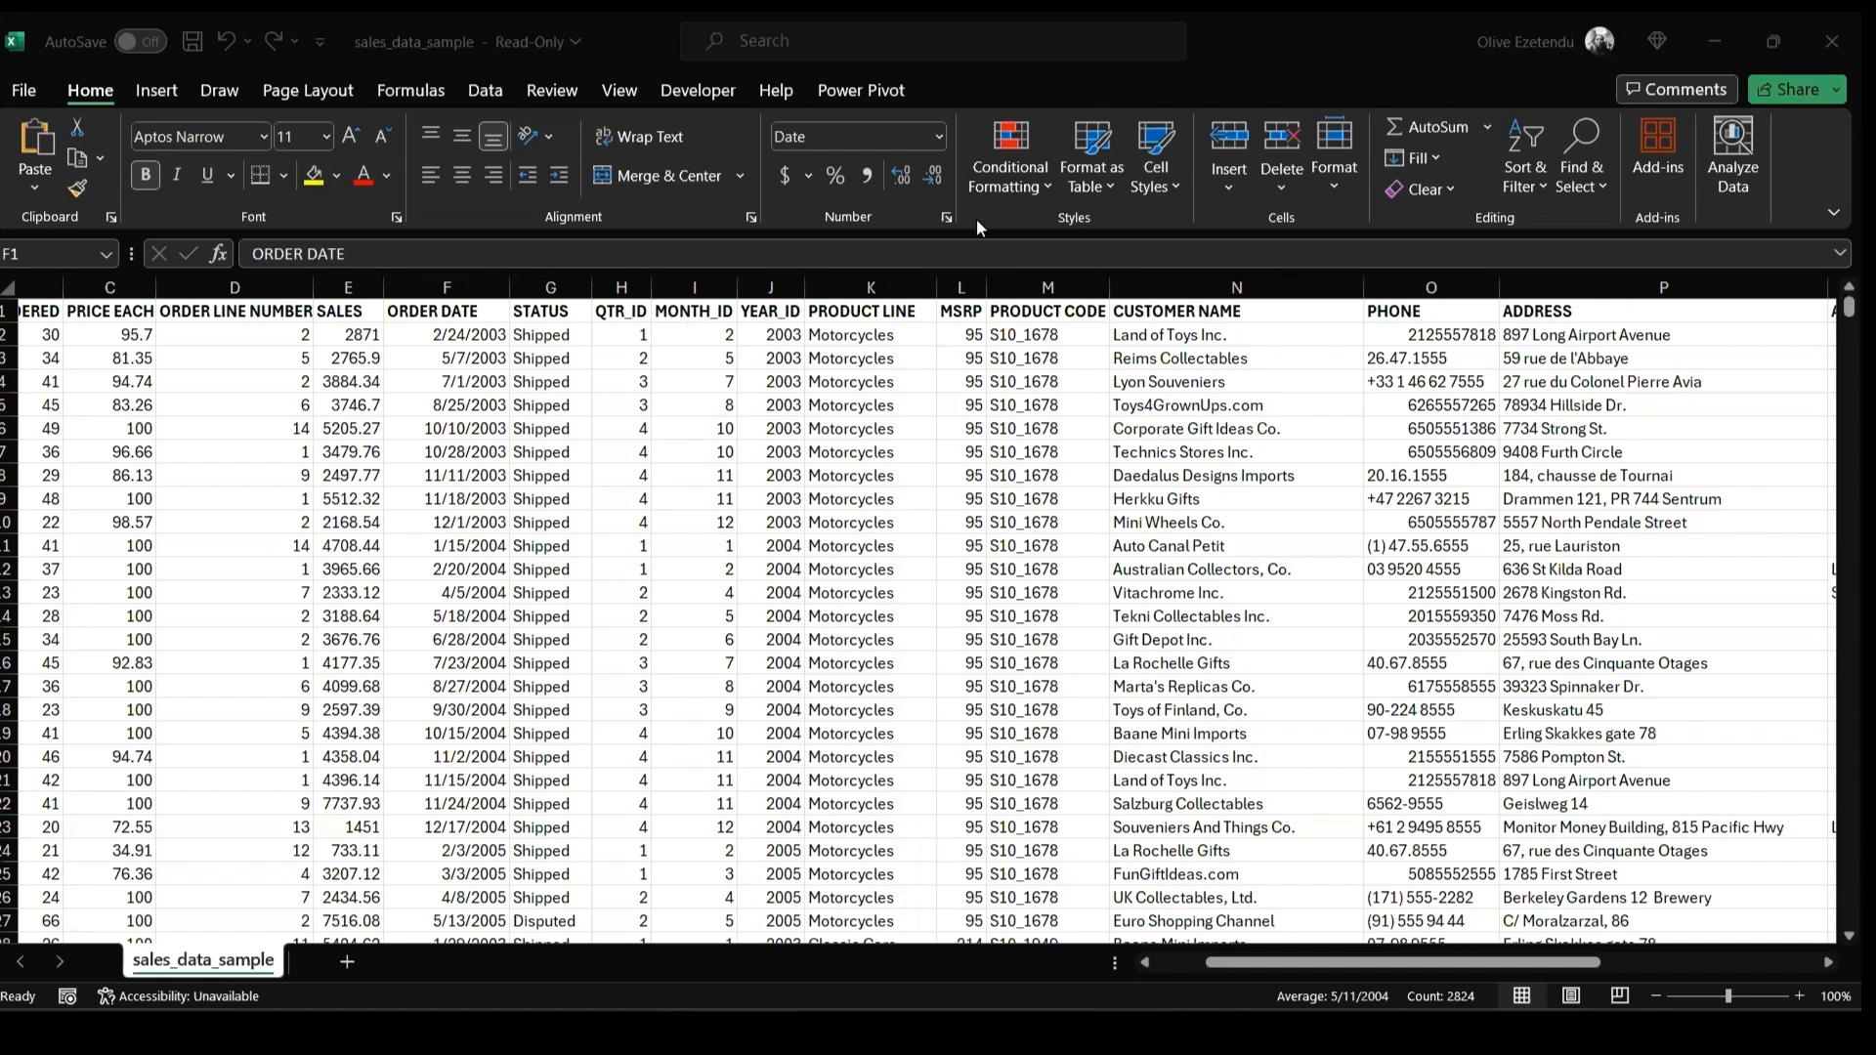
Insert a new column before MONTH_ID and title it QUARTER NAME
click(703, 288)
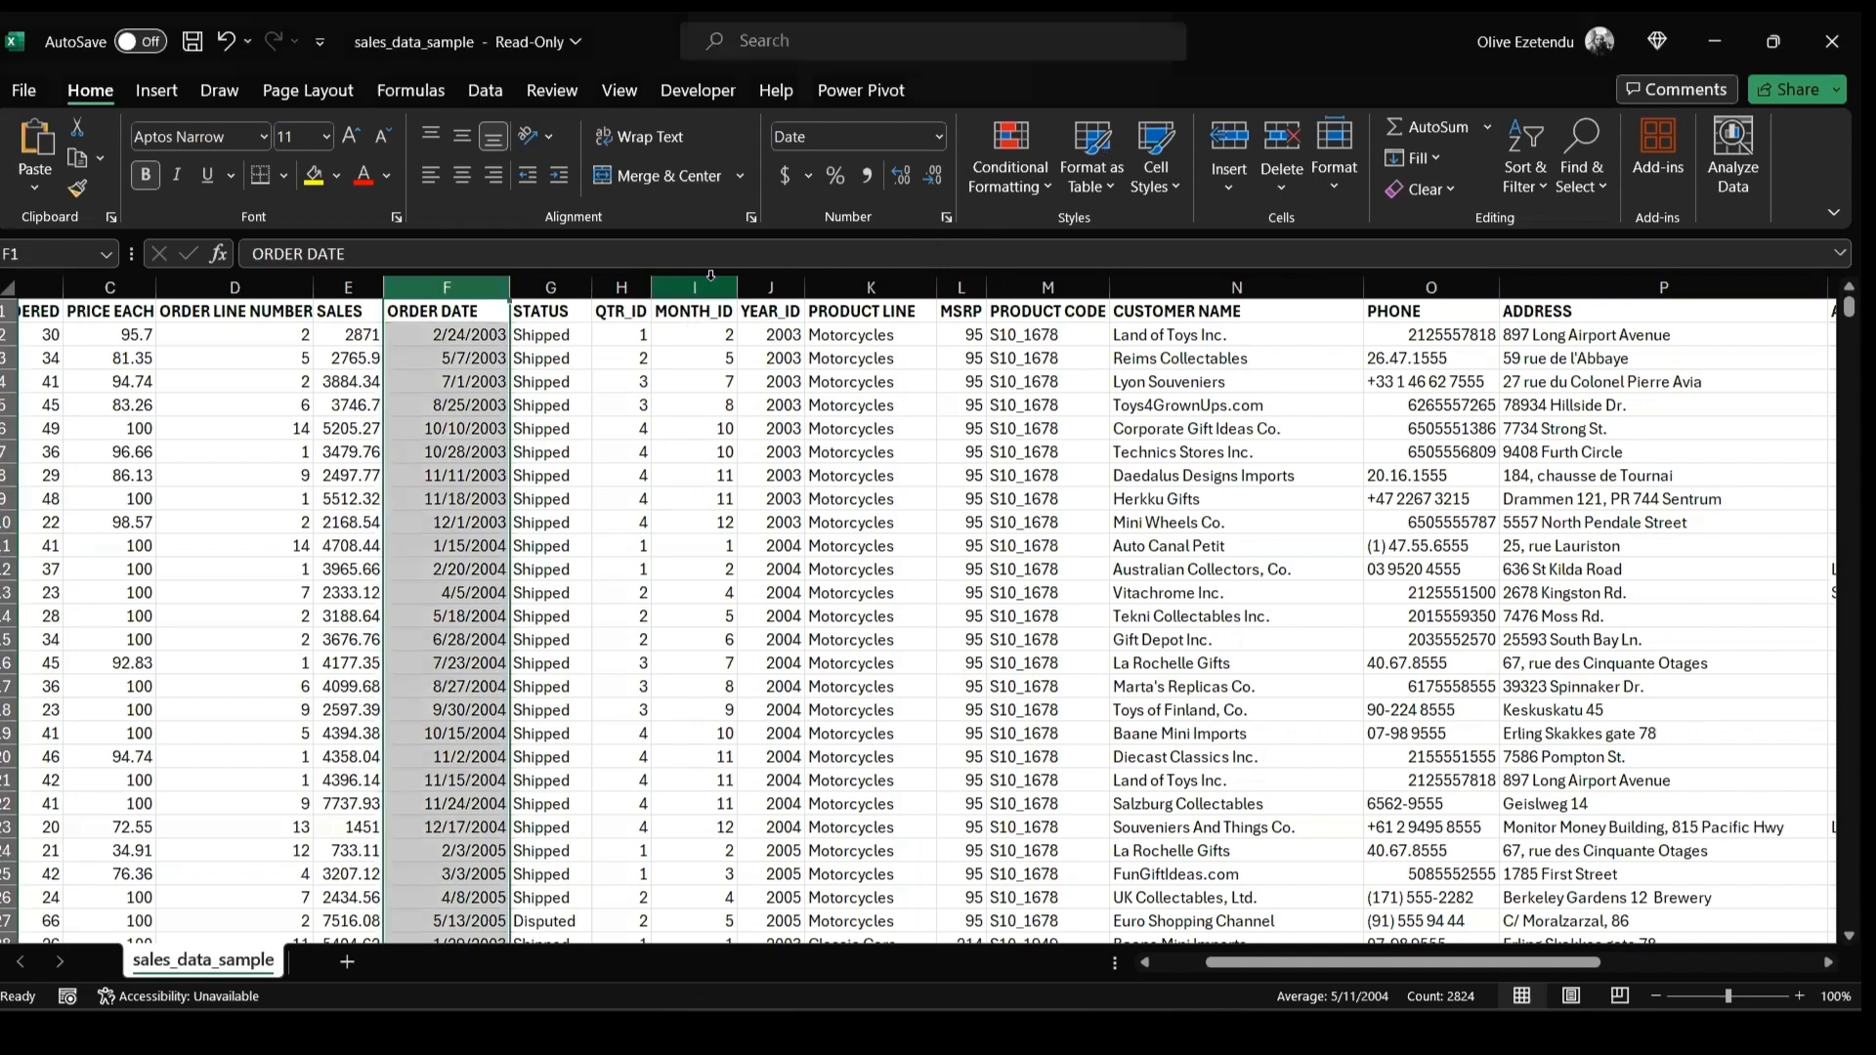
click(709, 289)
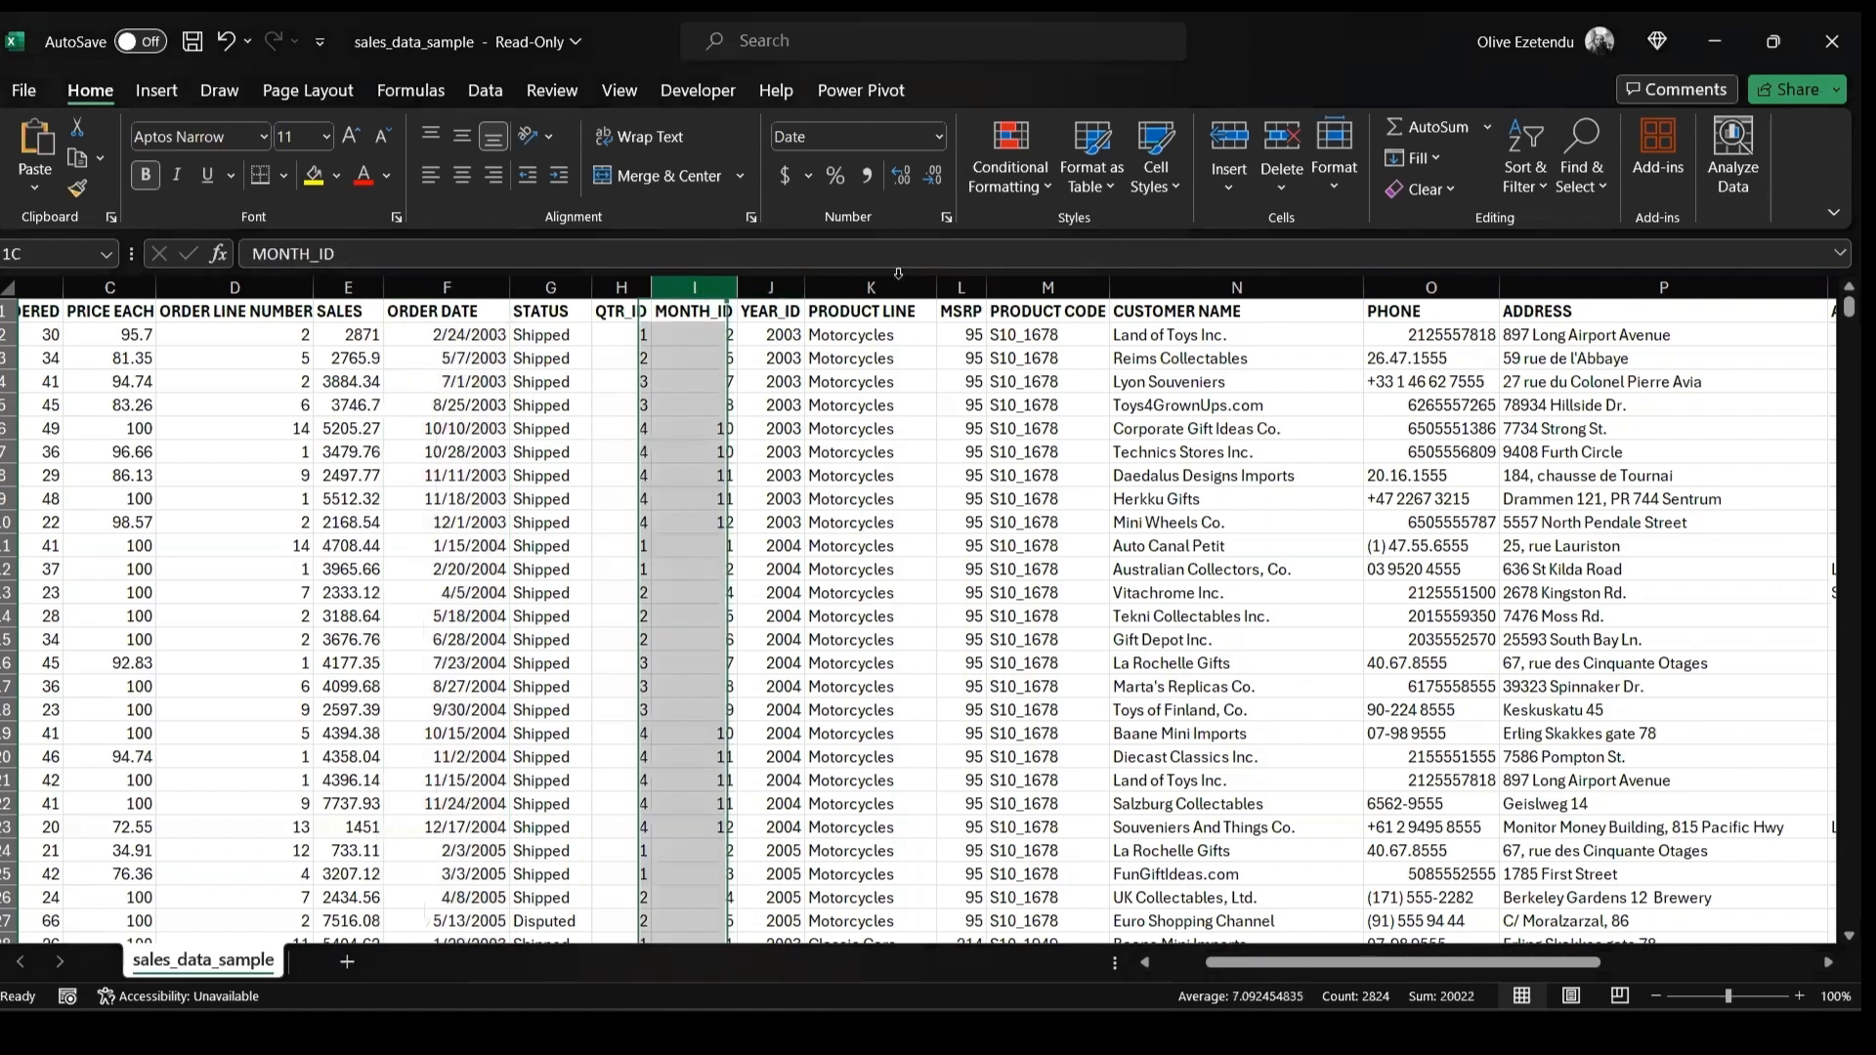
click(1230, 141)
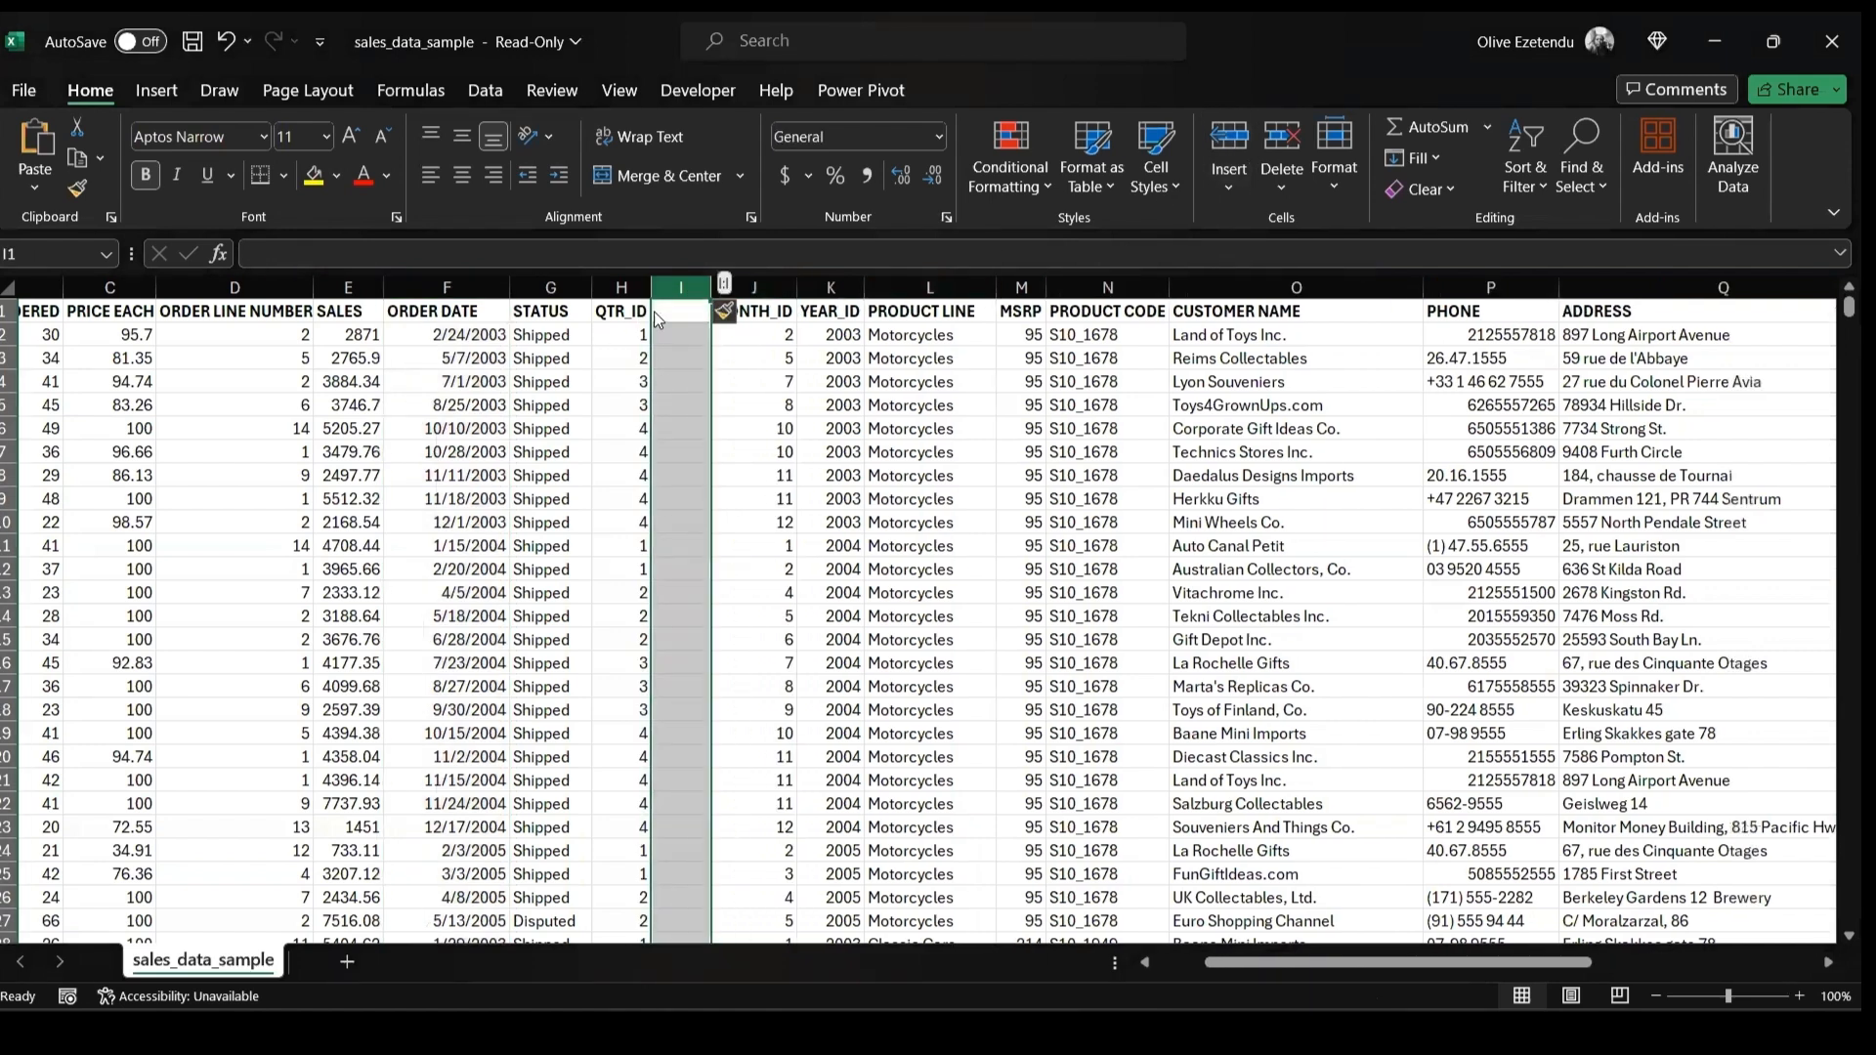
key(ctrl+Home)
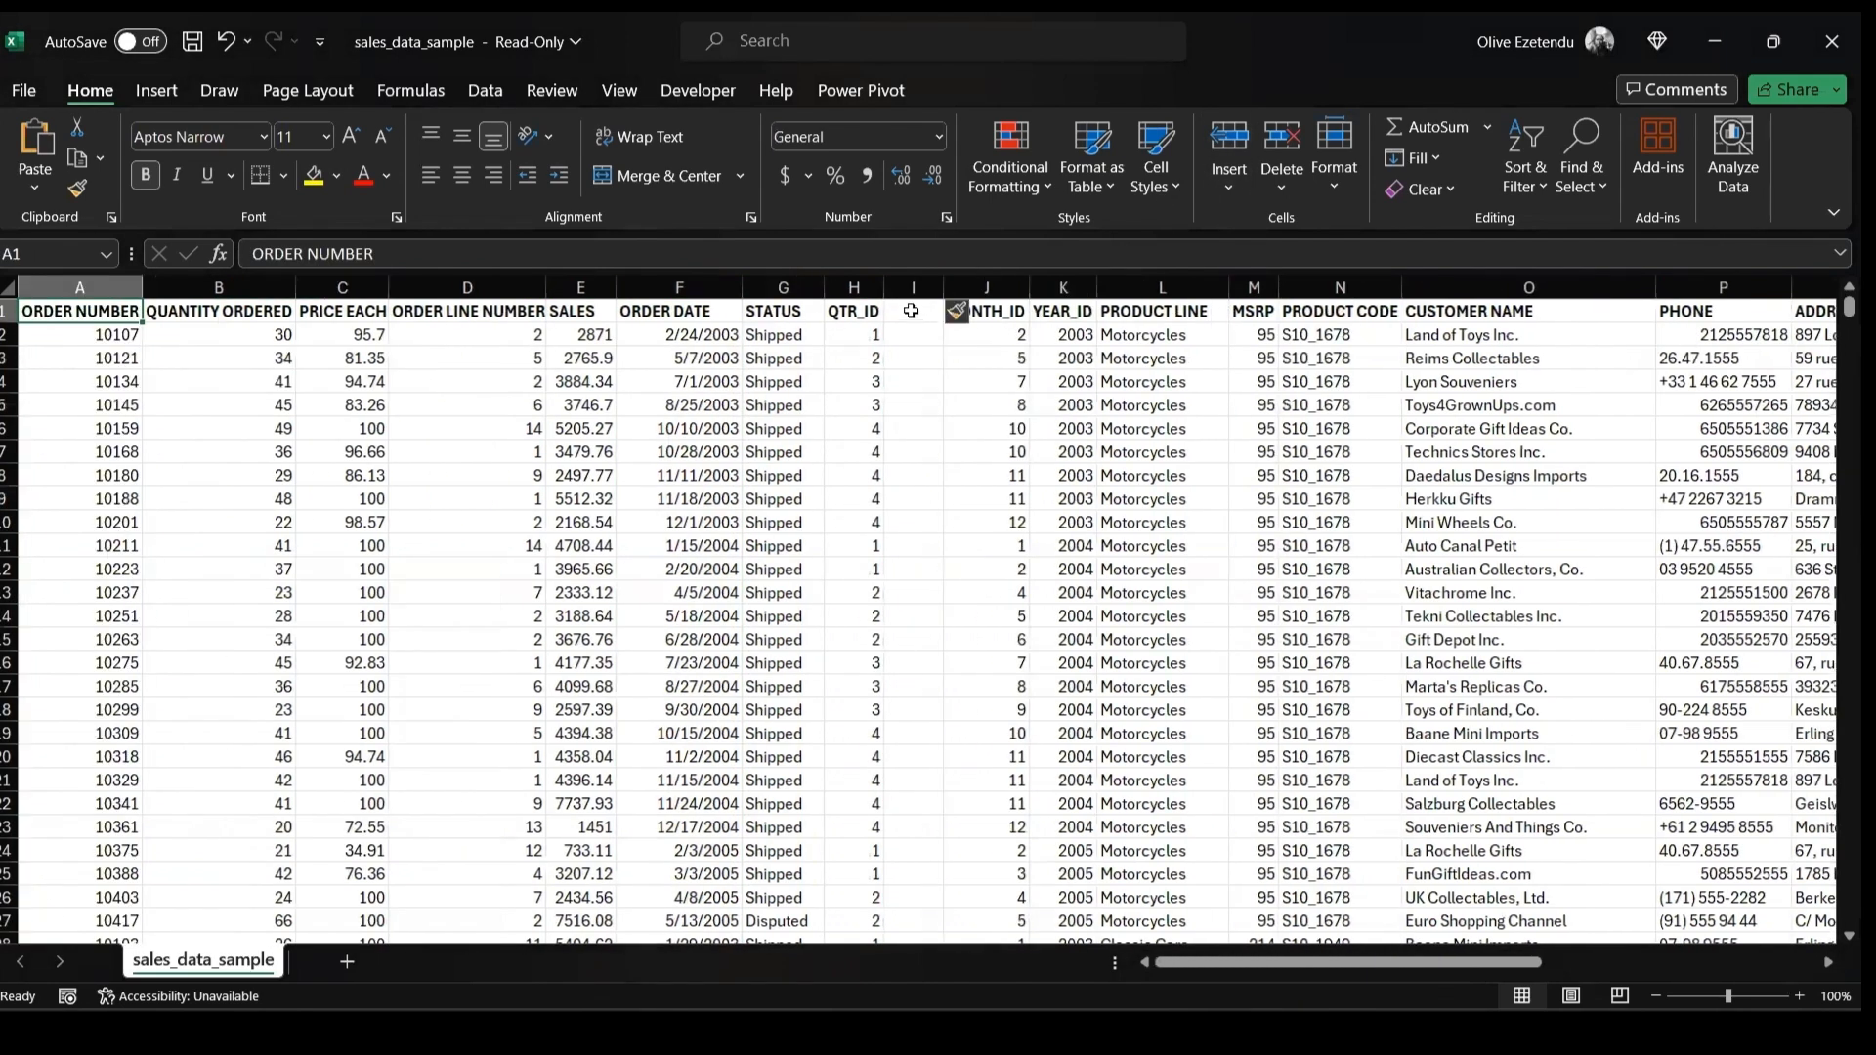
click(911, 311)
double_click(911, 311)
text(Q)
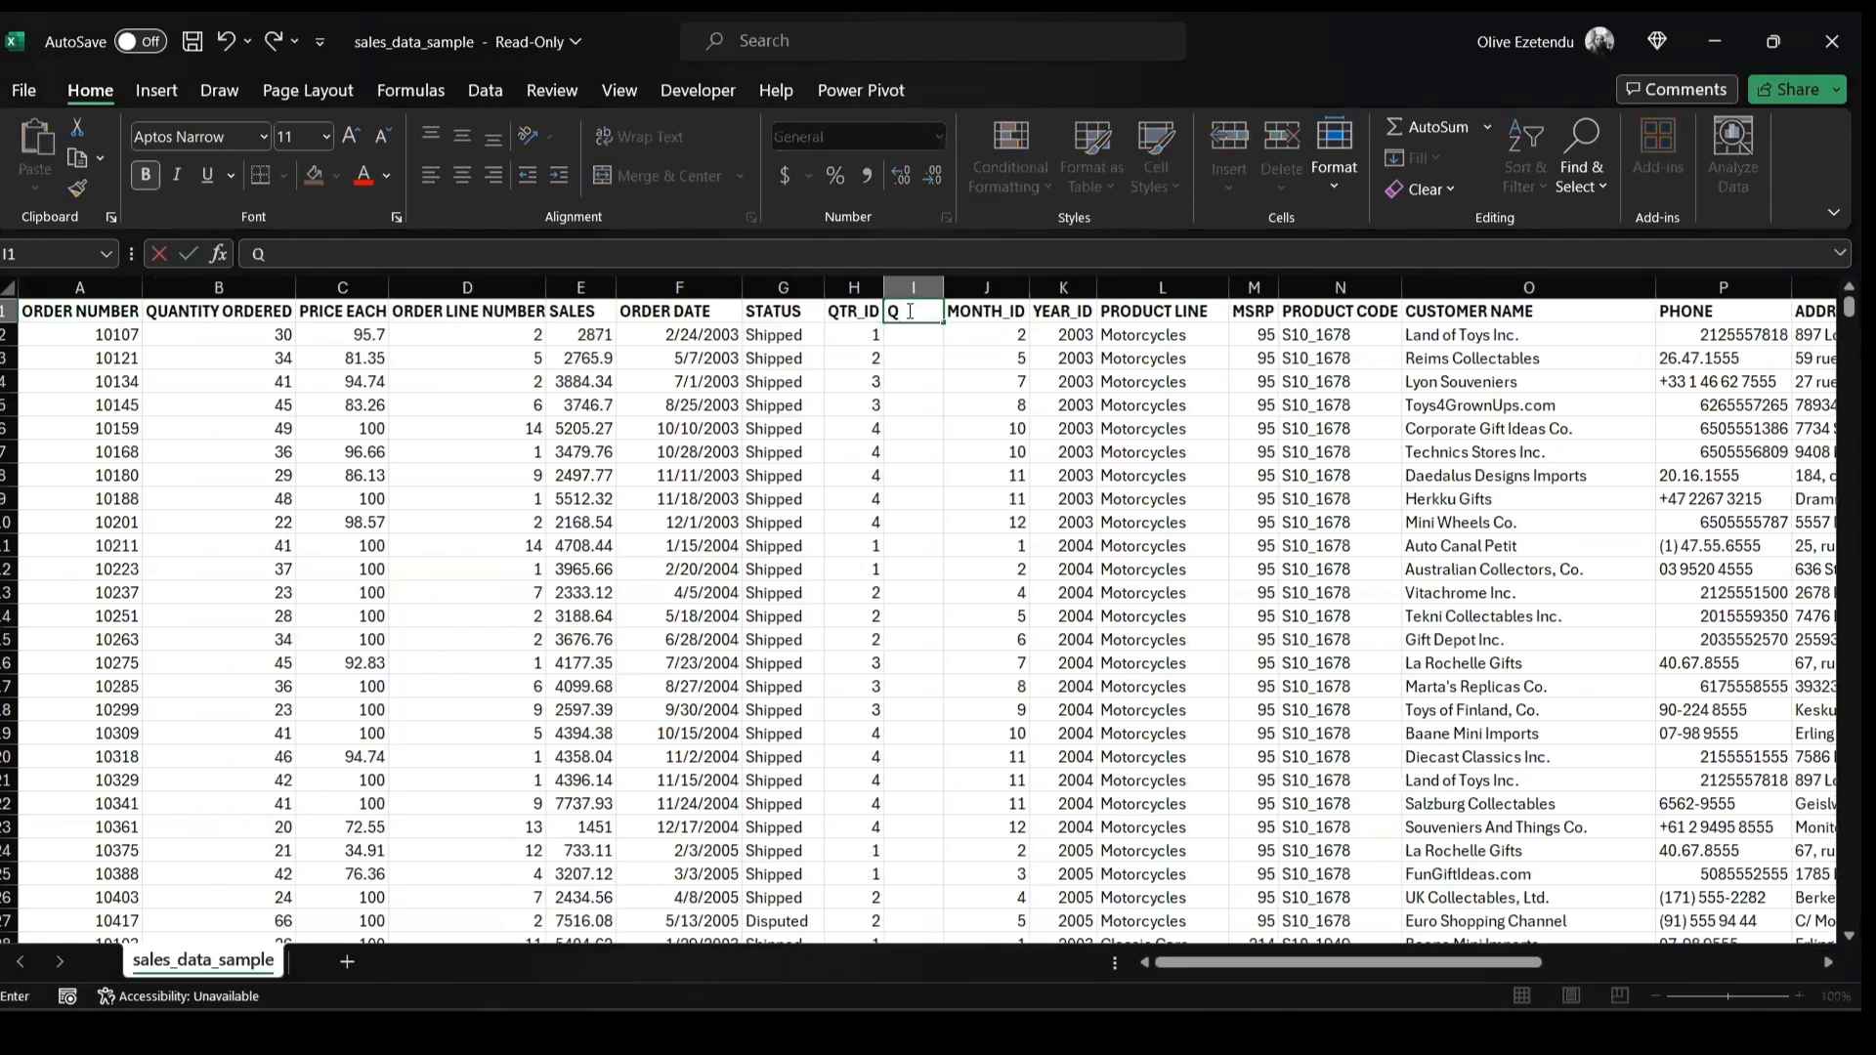
text(UARTER)
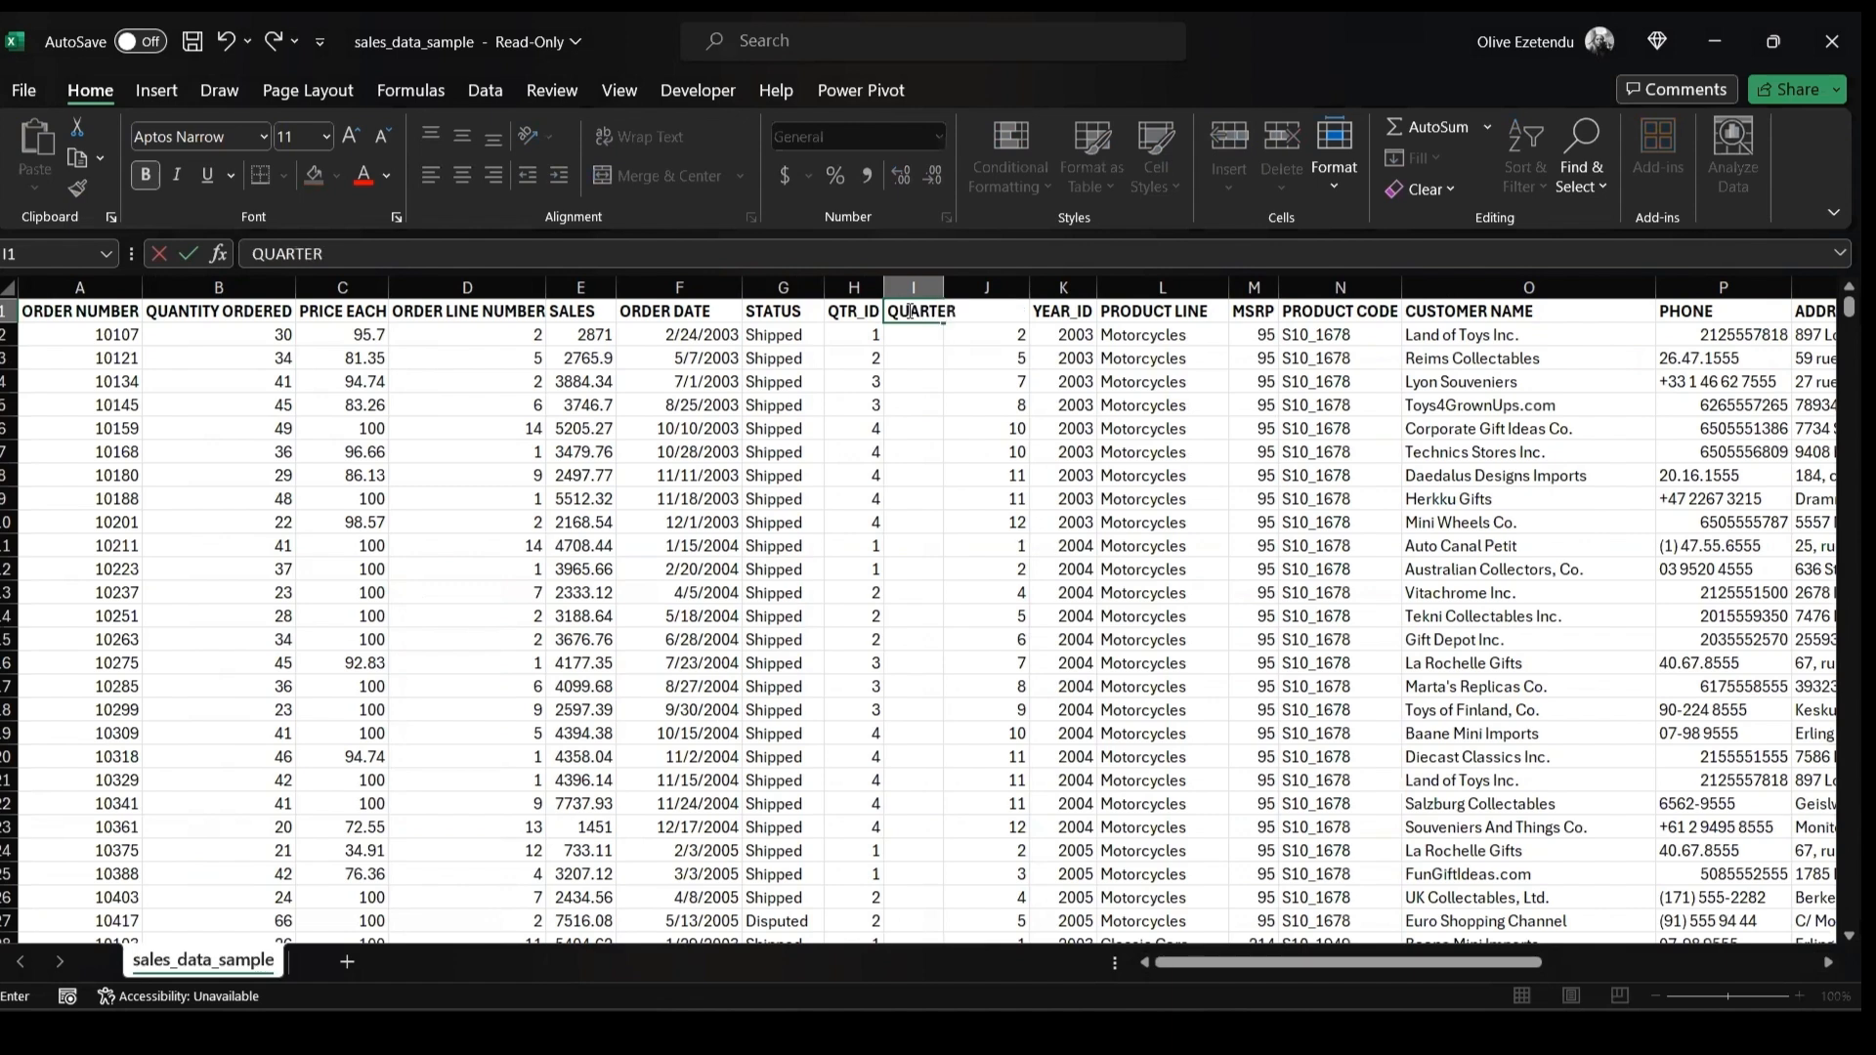
text( NAME)
key(Return)
Widen the QUARTER NAME column, enter the formula ="Q" & H2 in its first cell and fill it down
drag(946, 286, 1008, 286)
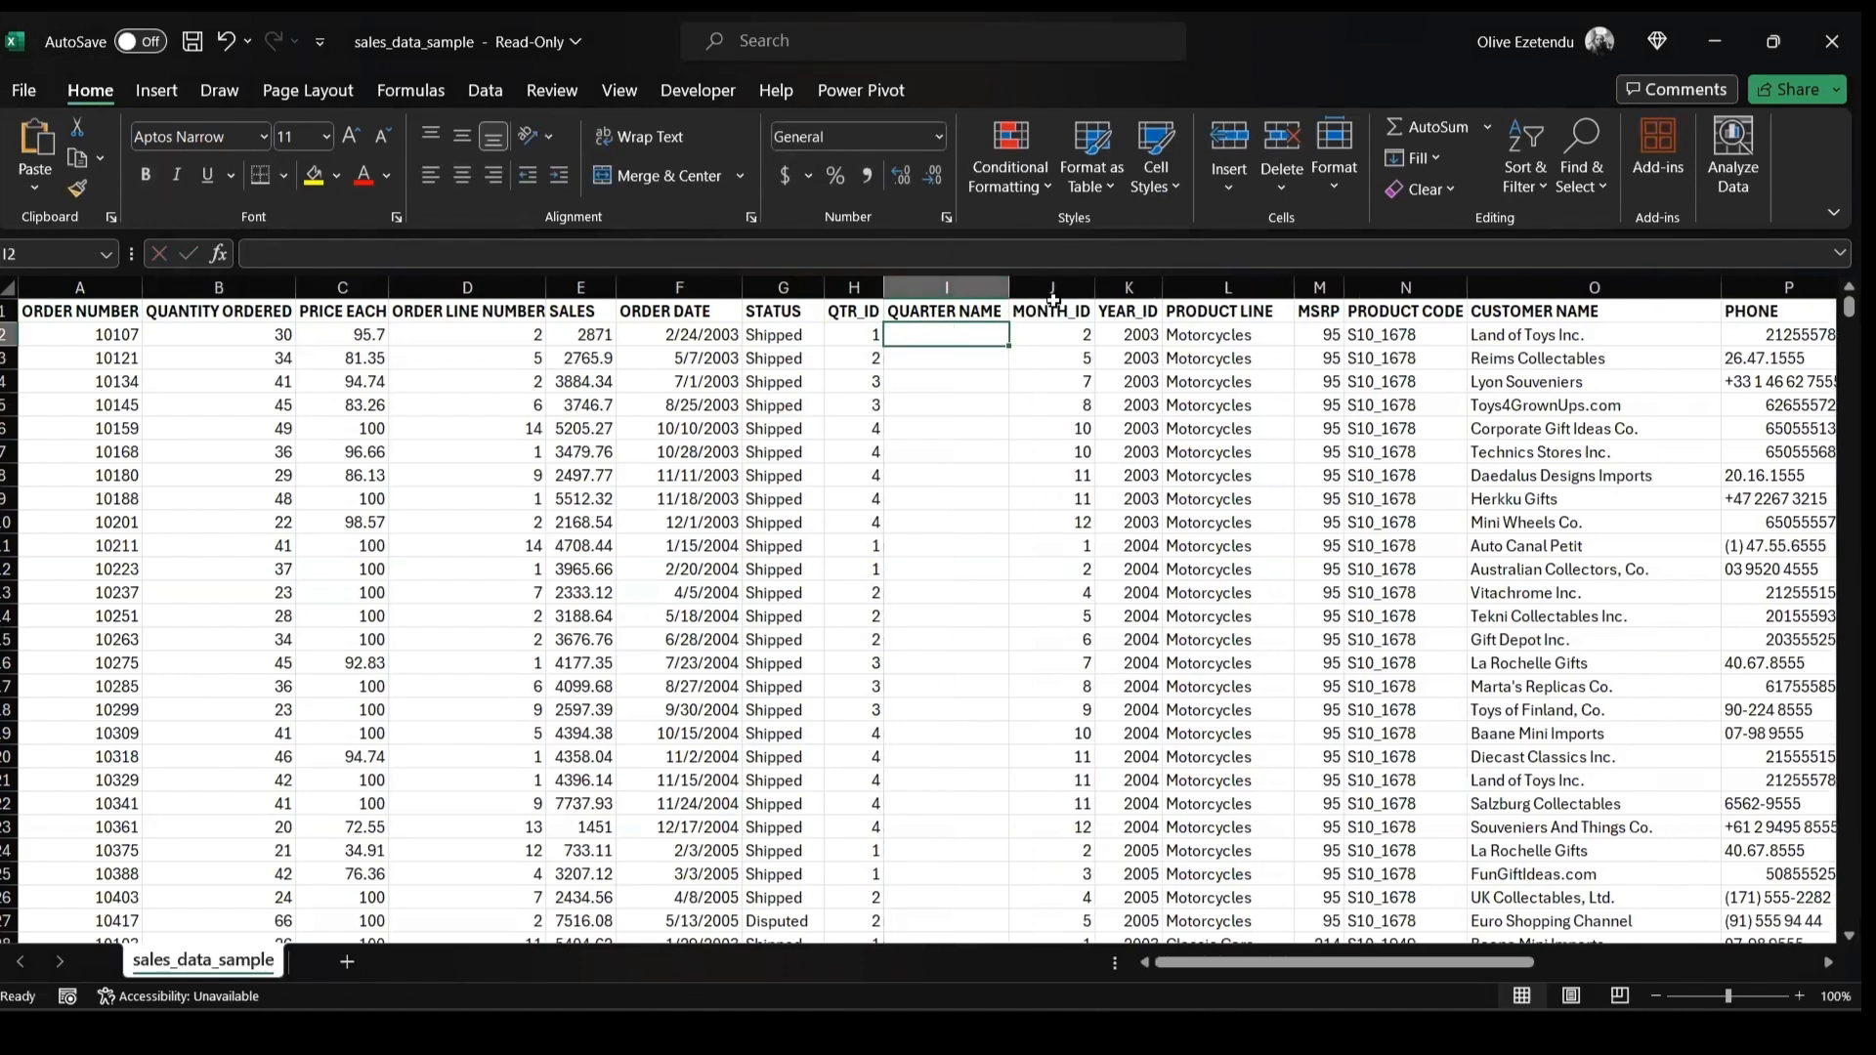
text(=)
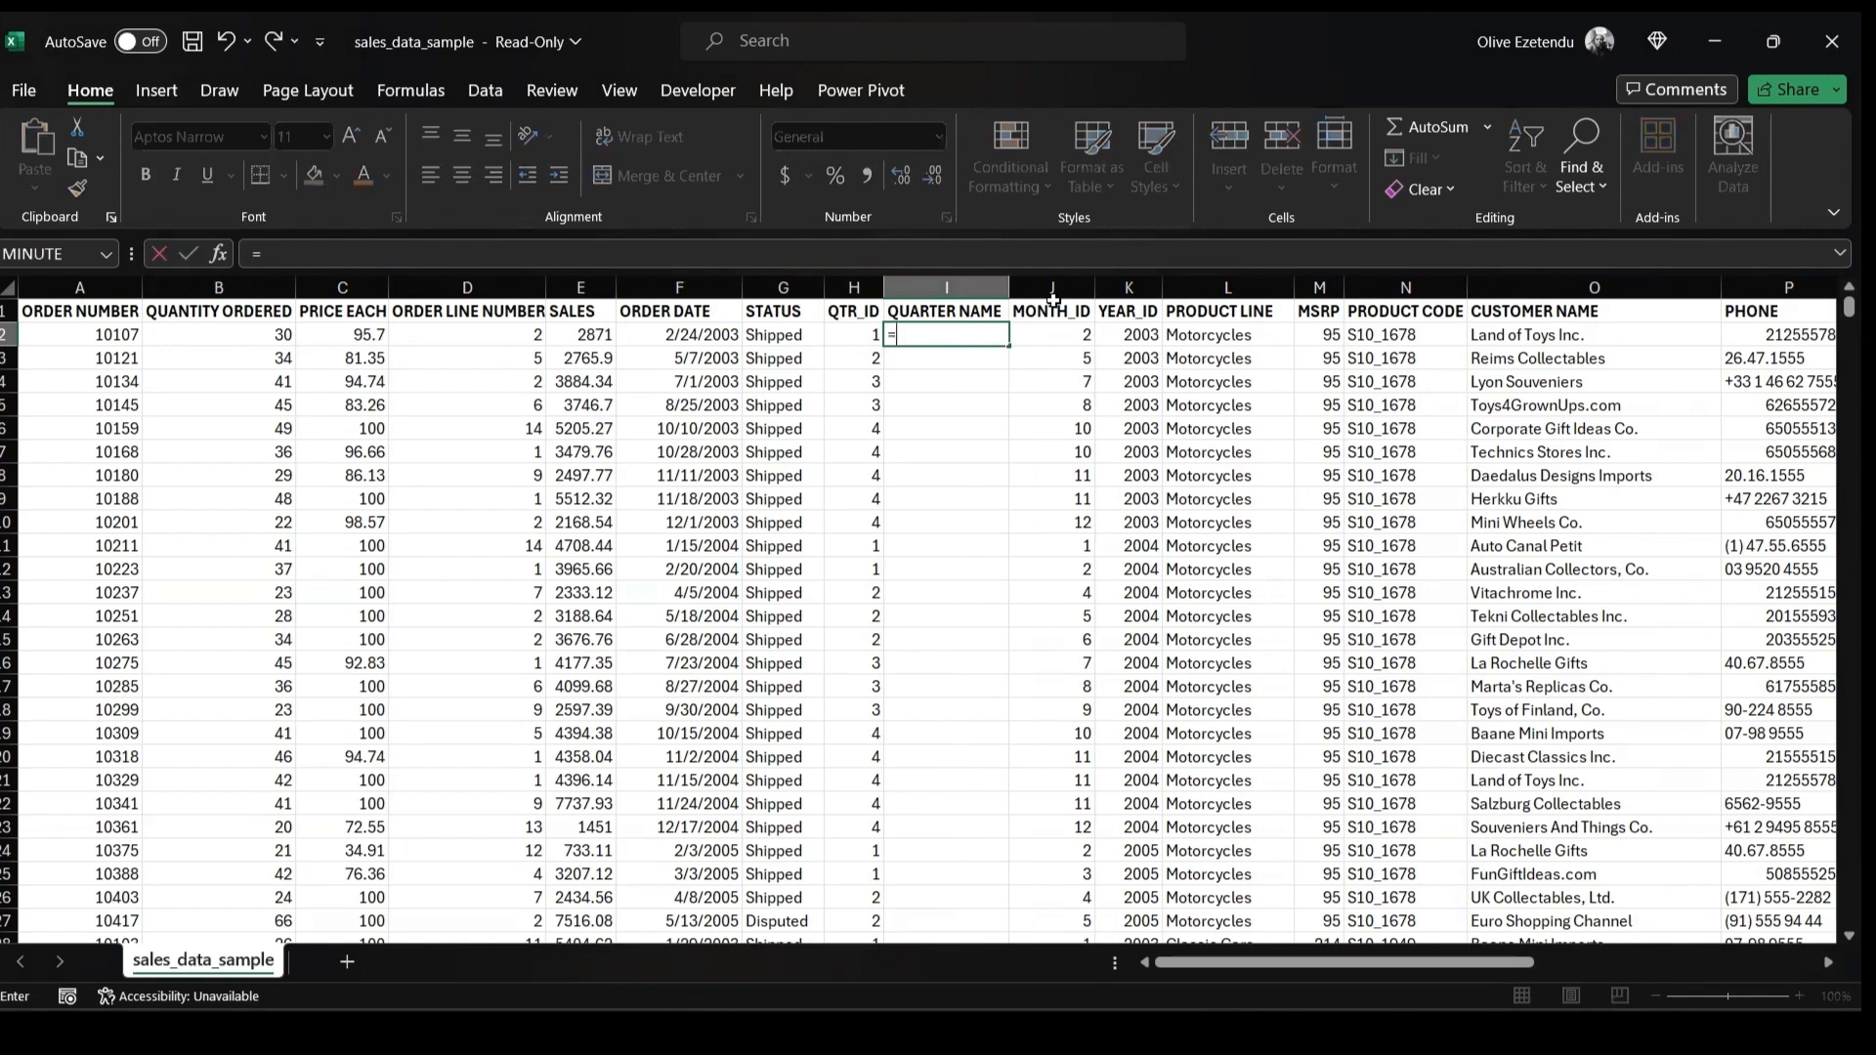
text("Q" &)
click(864, 334)
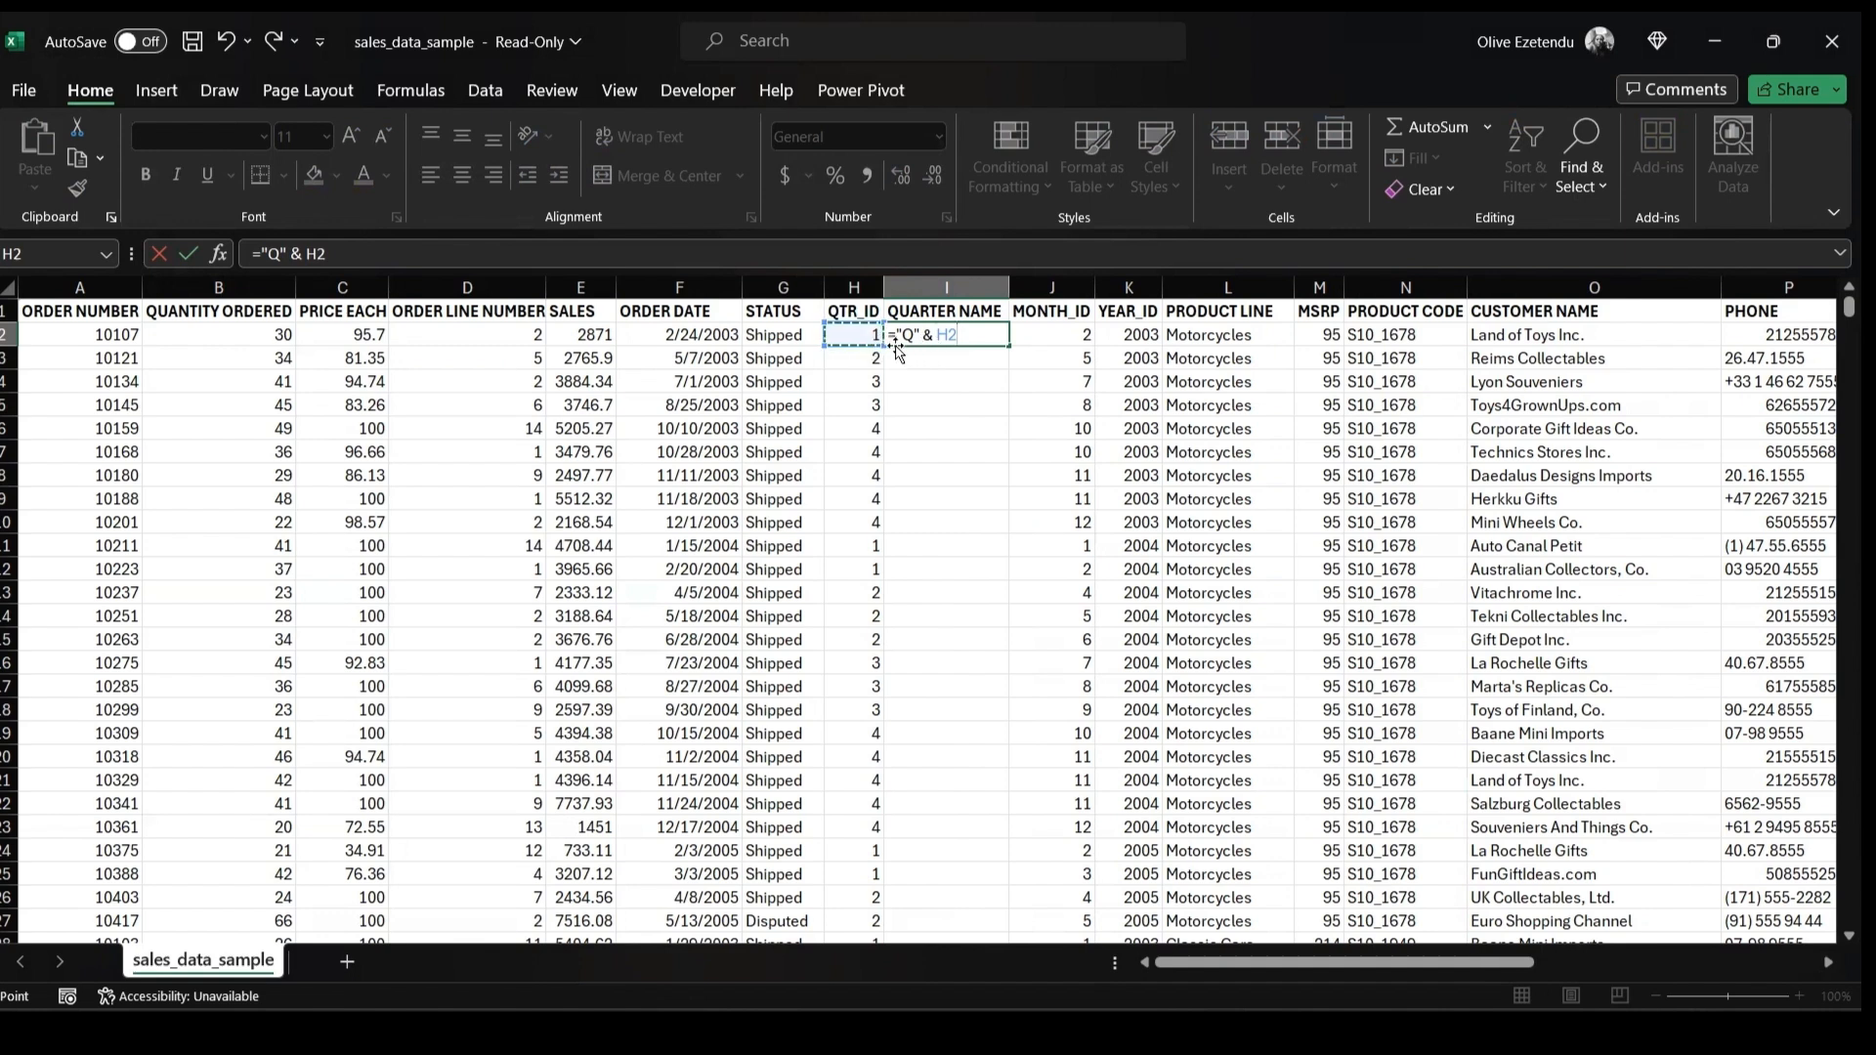
key(ctrl+Return)
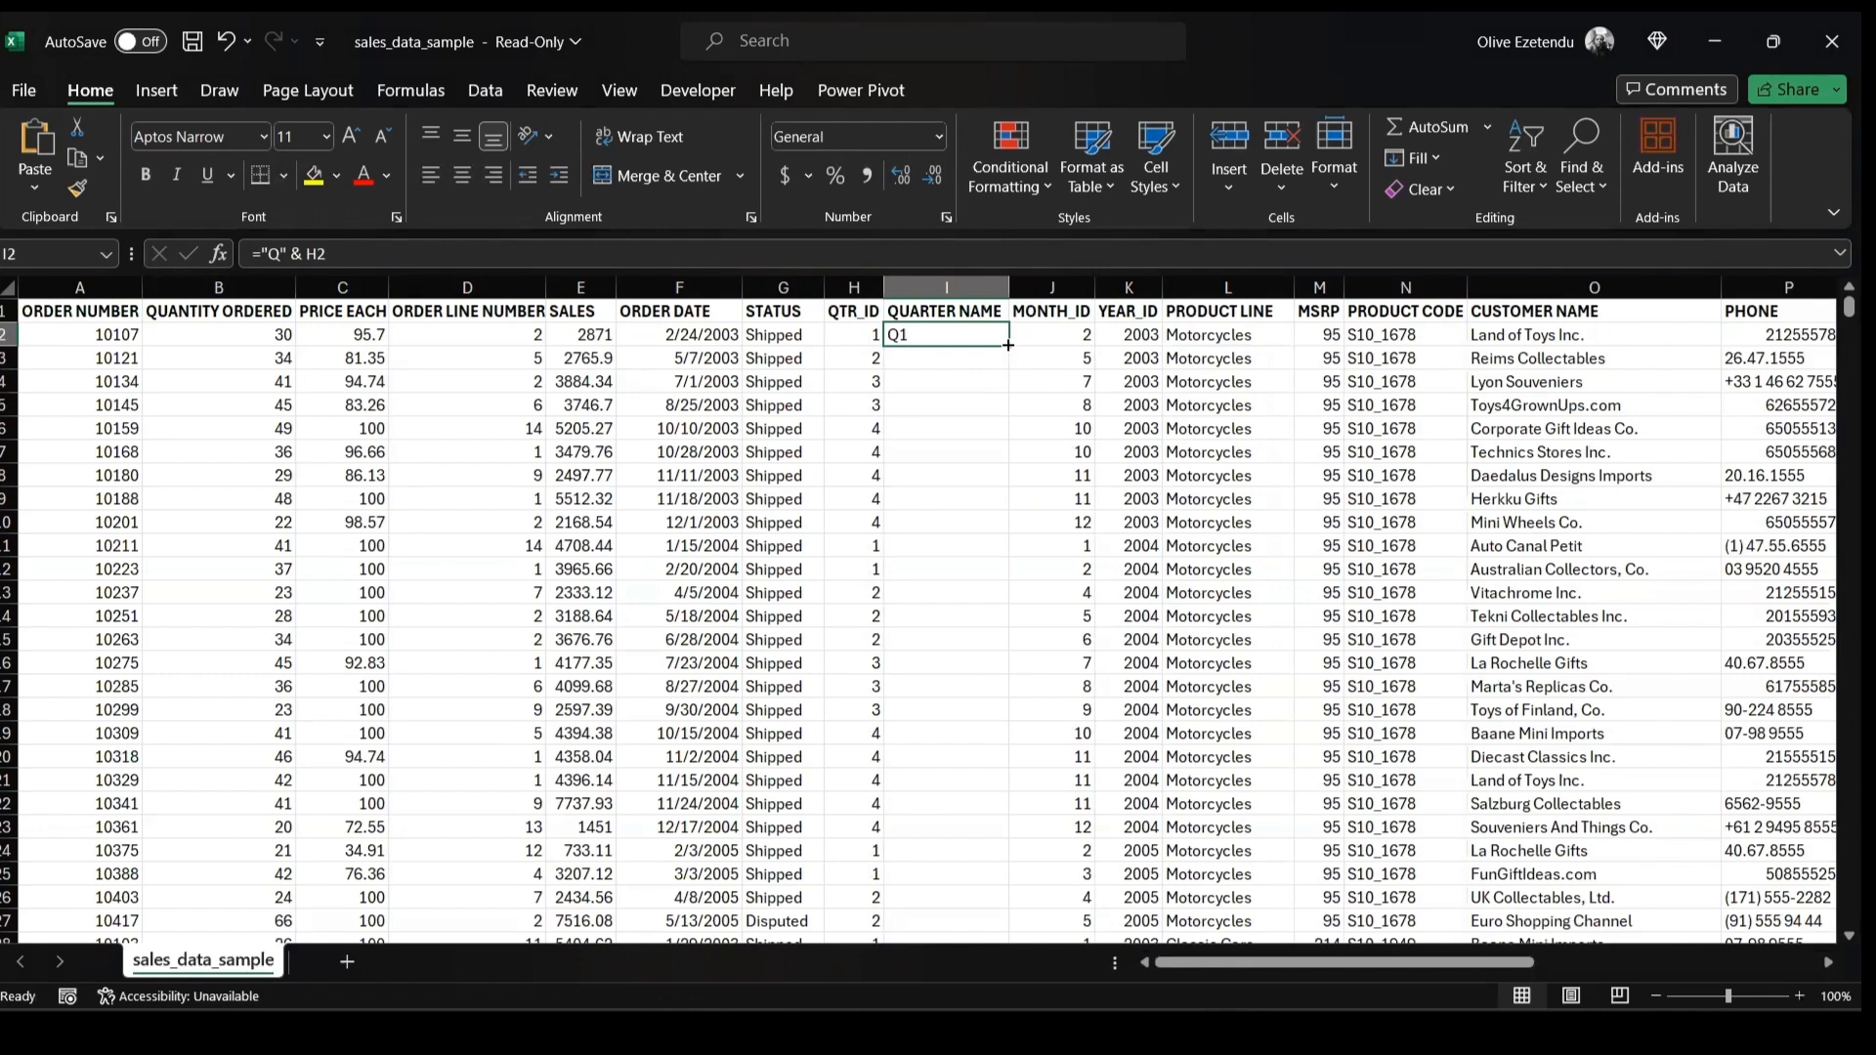
double_click(1008, 345)
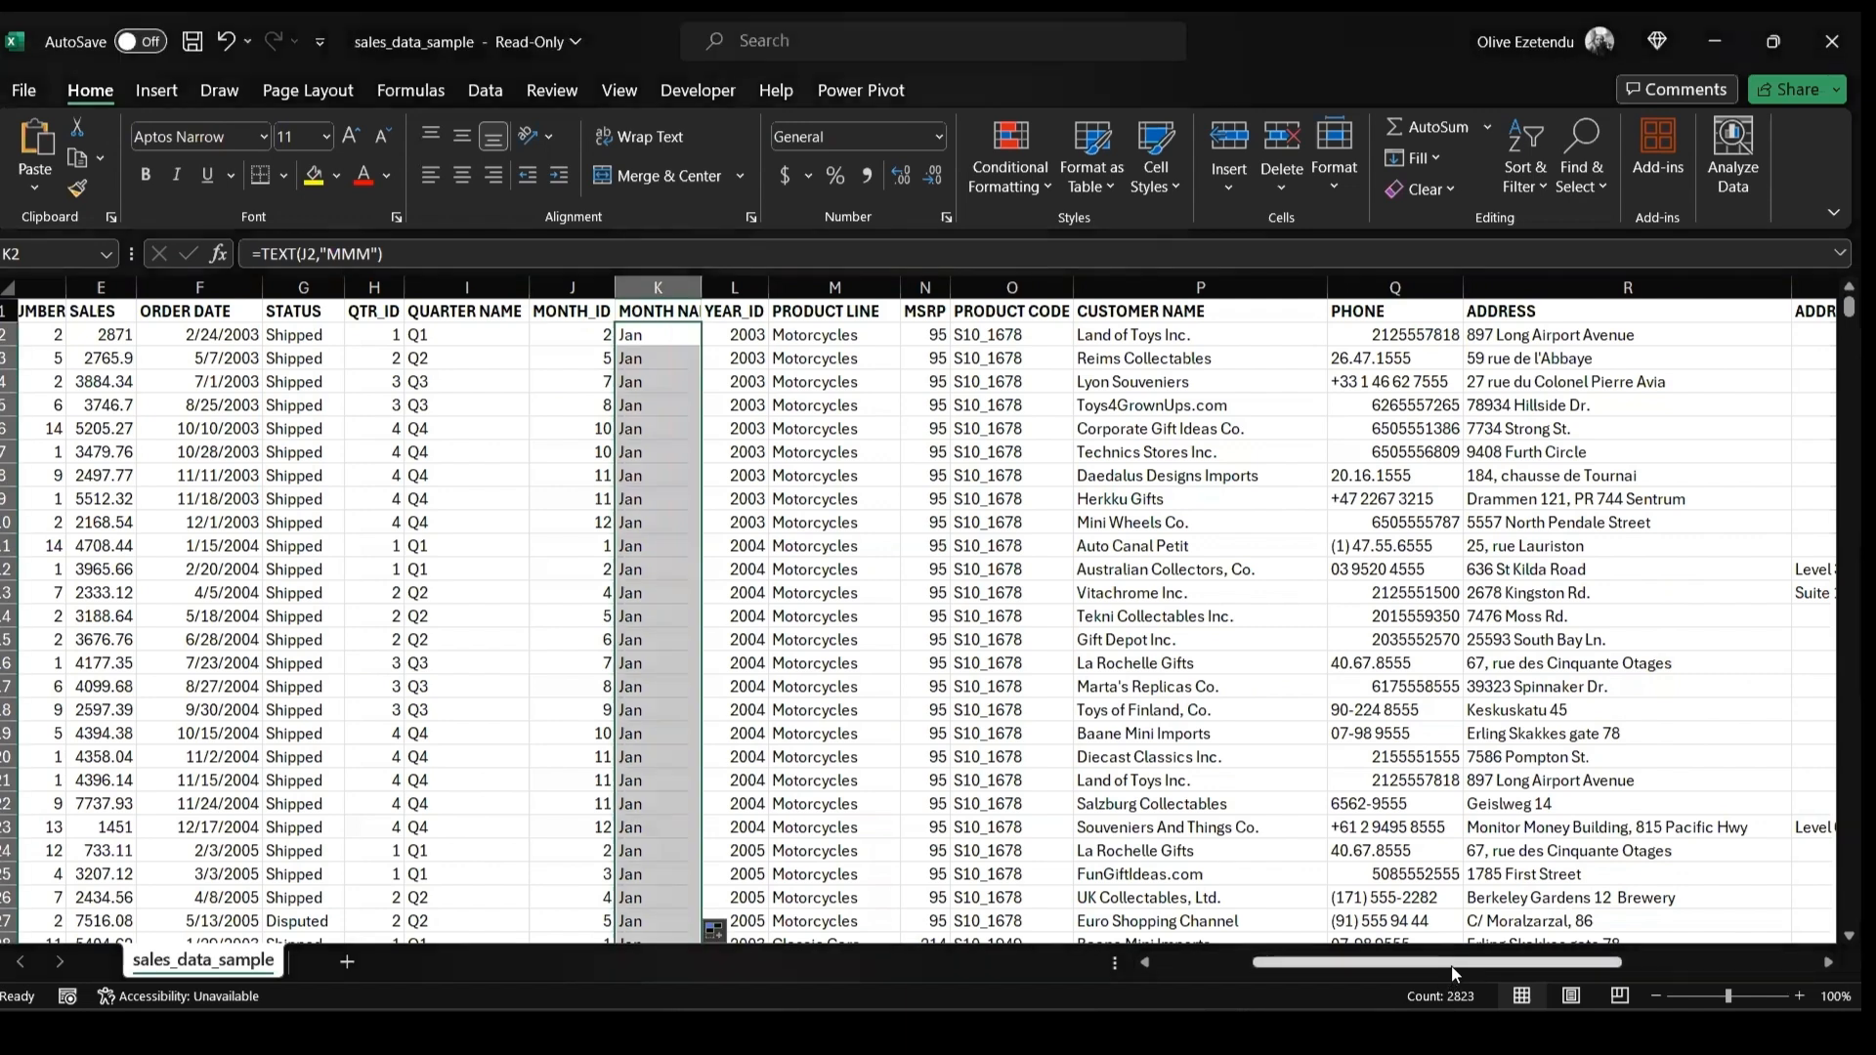
Insert a new column before ADDRESS and title it PHONE 2
drag(1451, 965, 1538, 974)
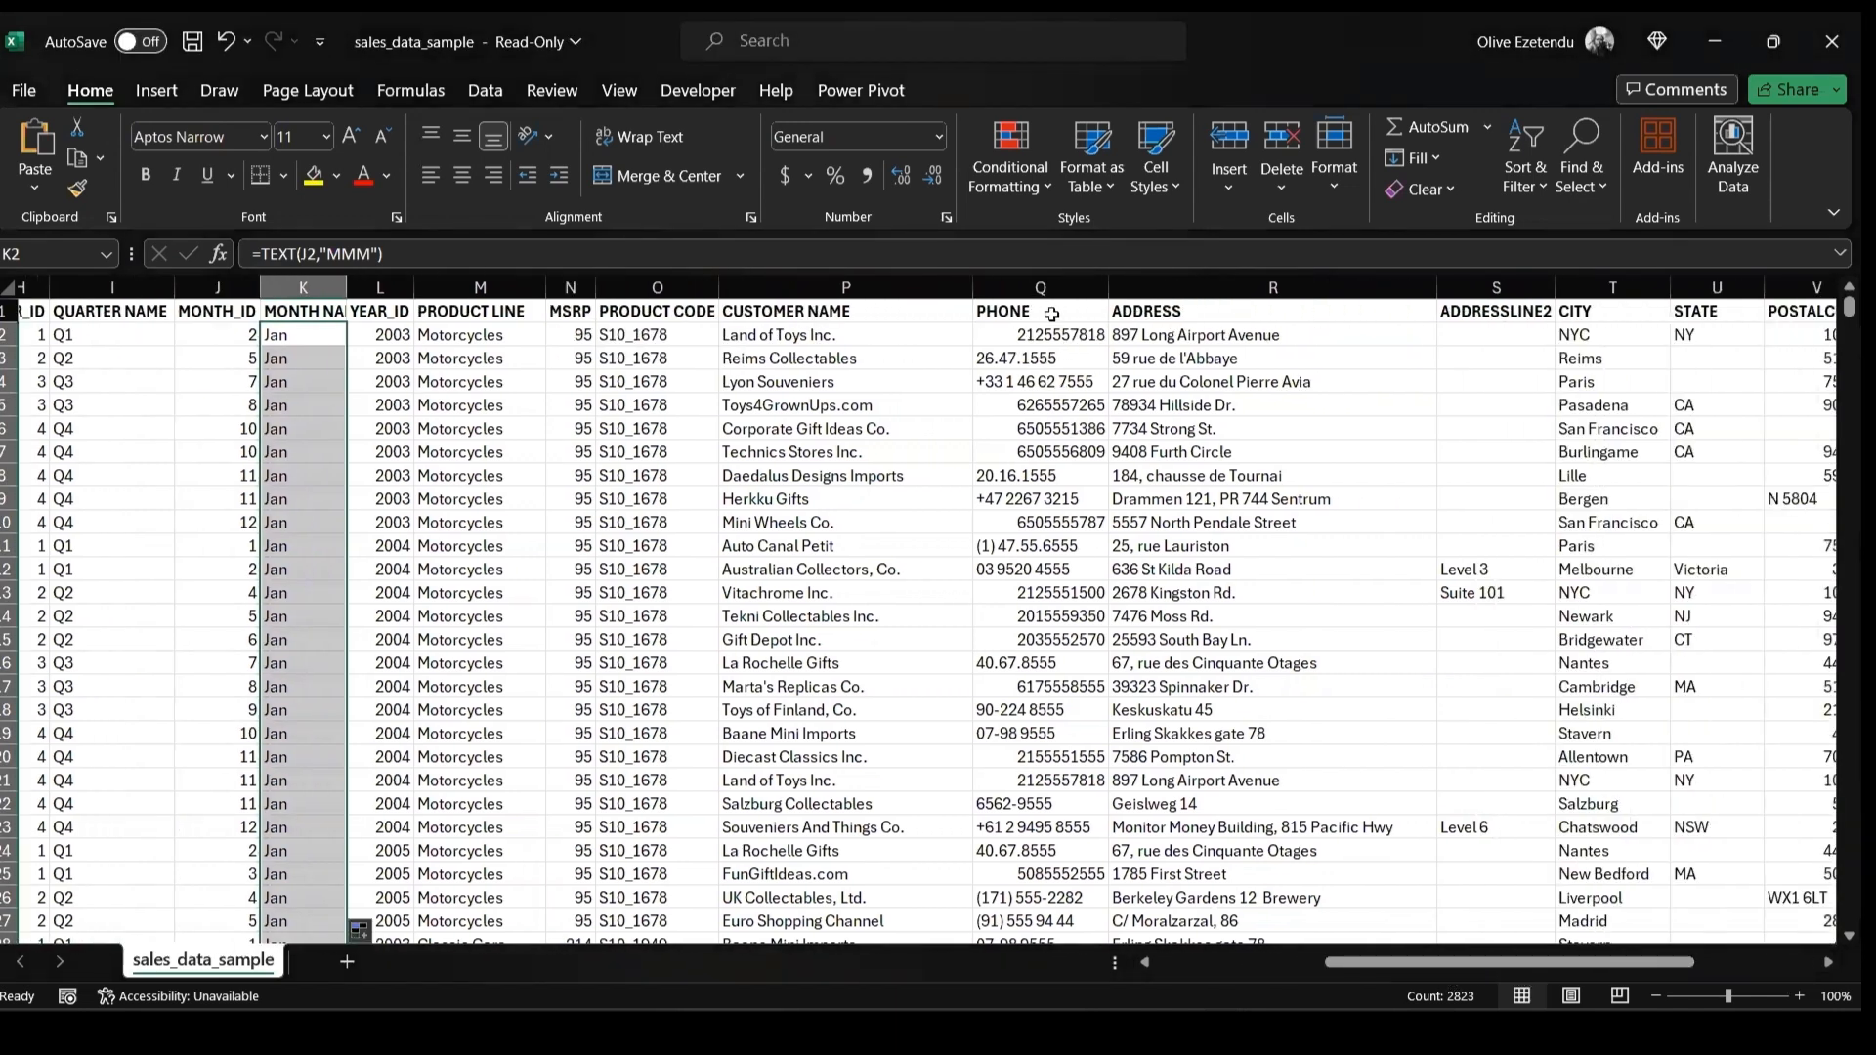
click(1119, 315)
key(ctrl+shift+Down)
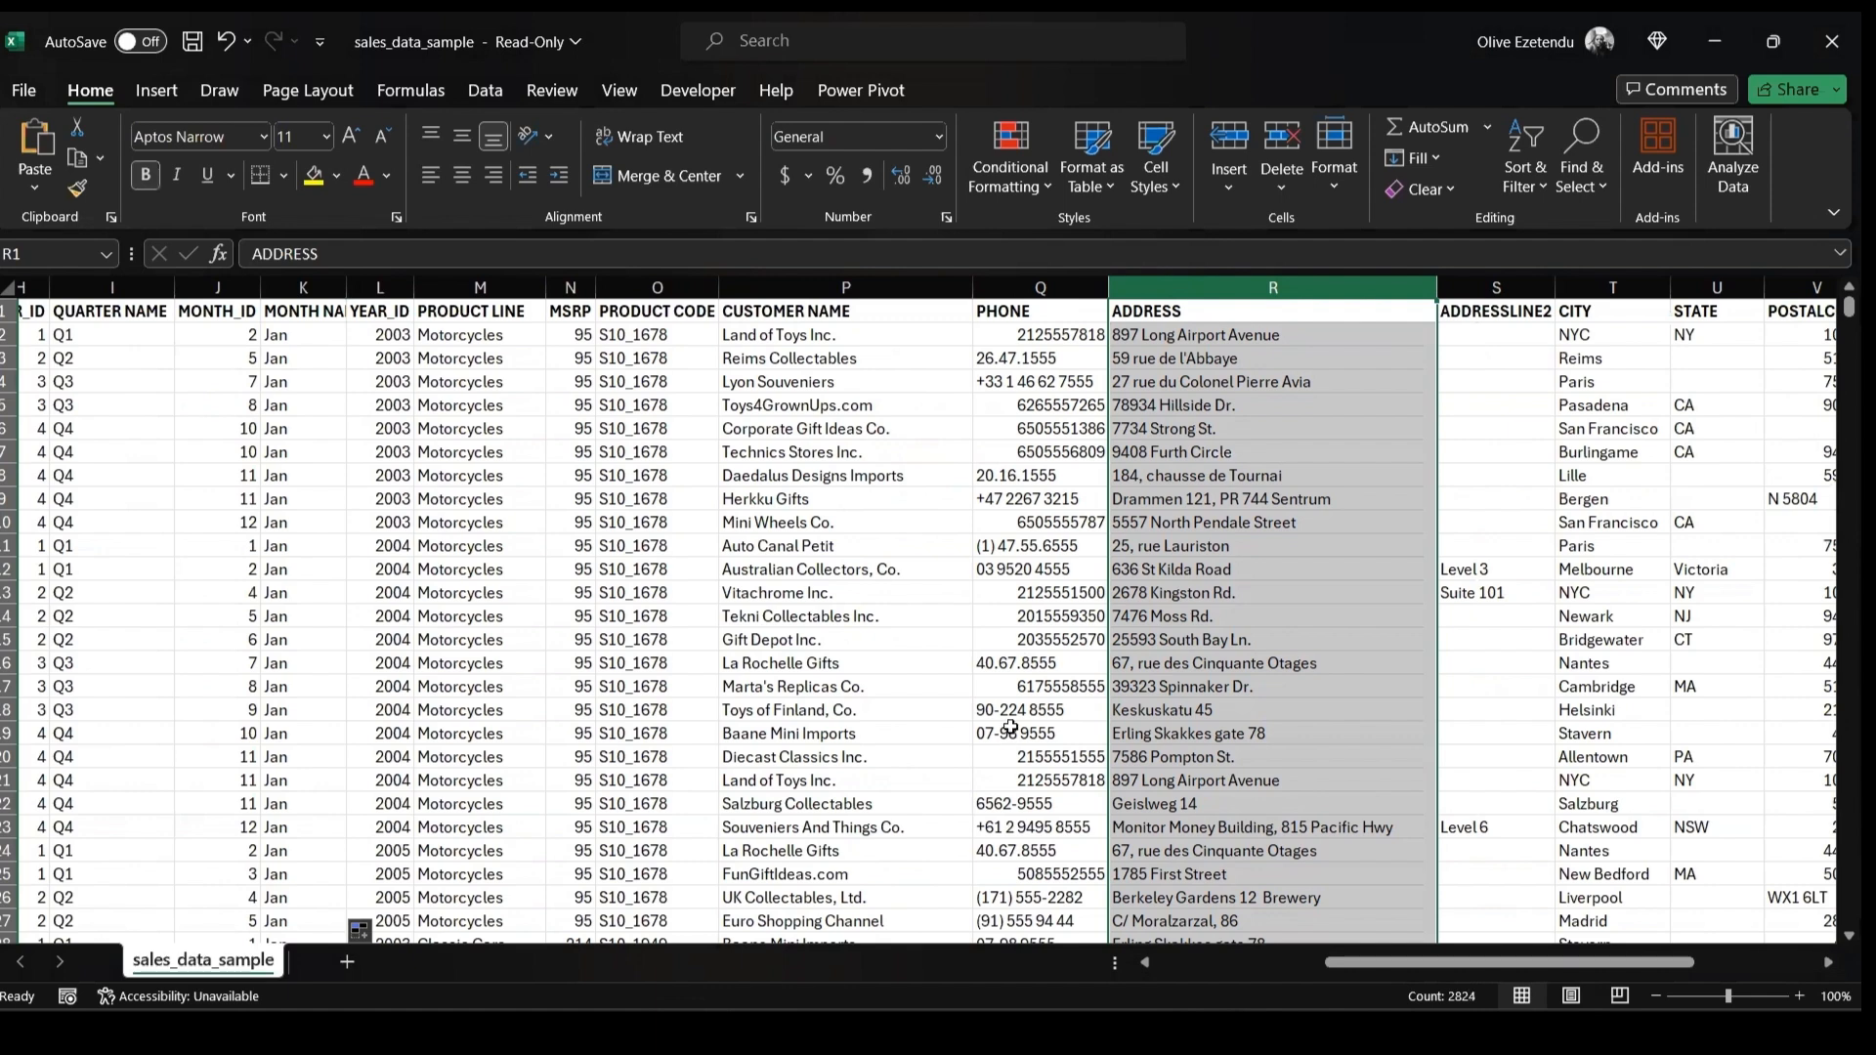
click(1229, 146)
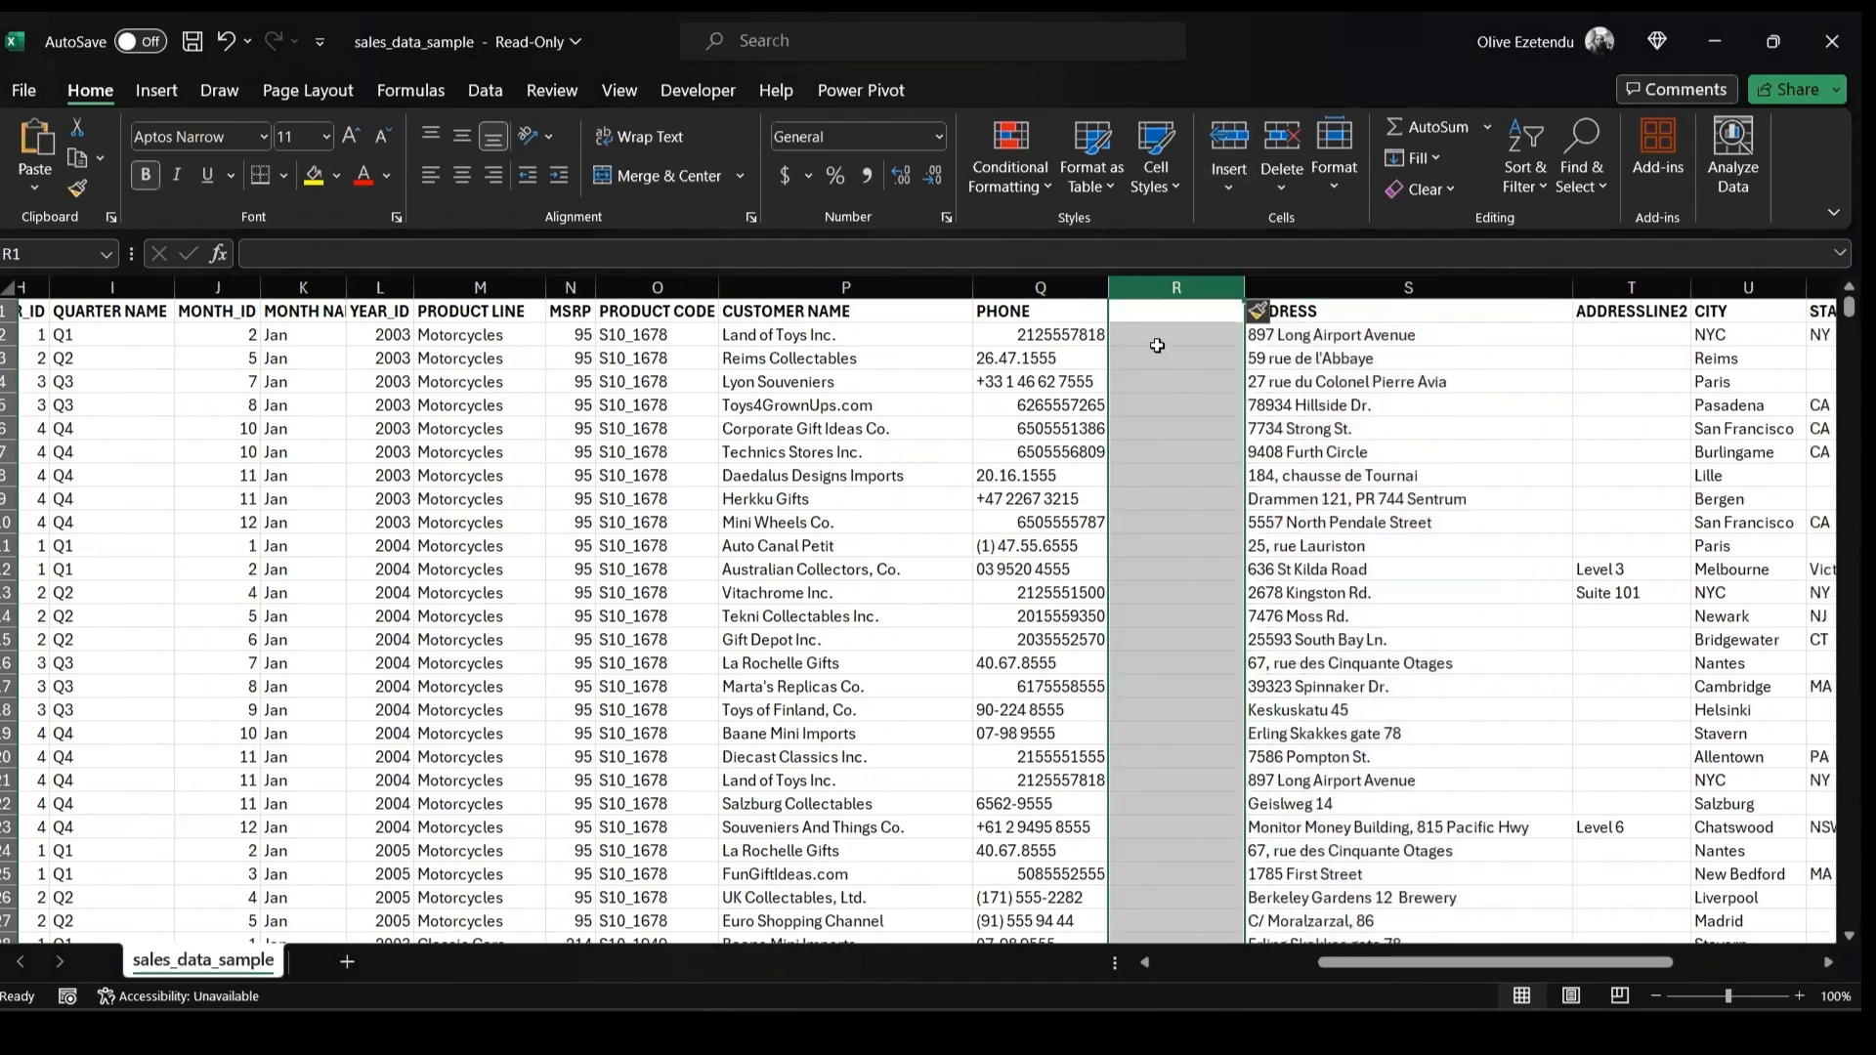
double_click(1124, 307)
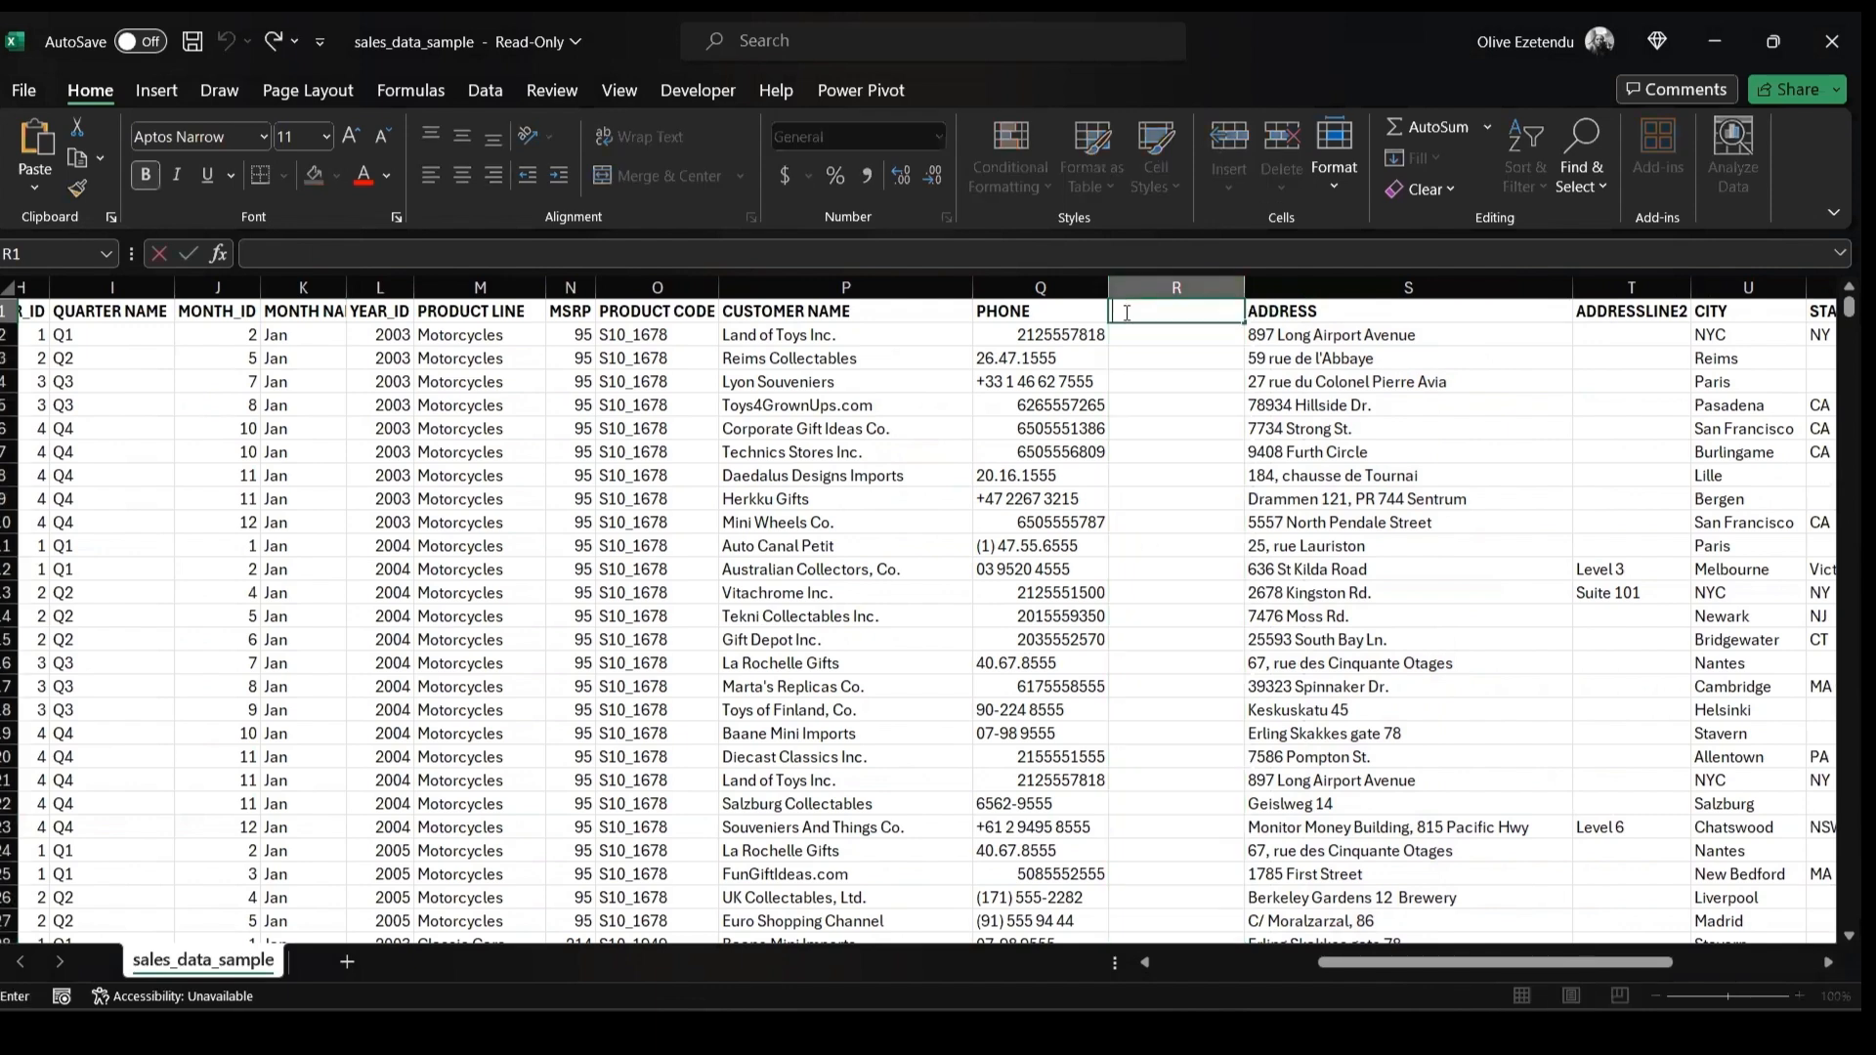
text(p)
key(BackSpace)
text(PHONE 2)
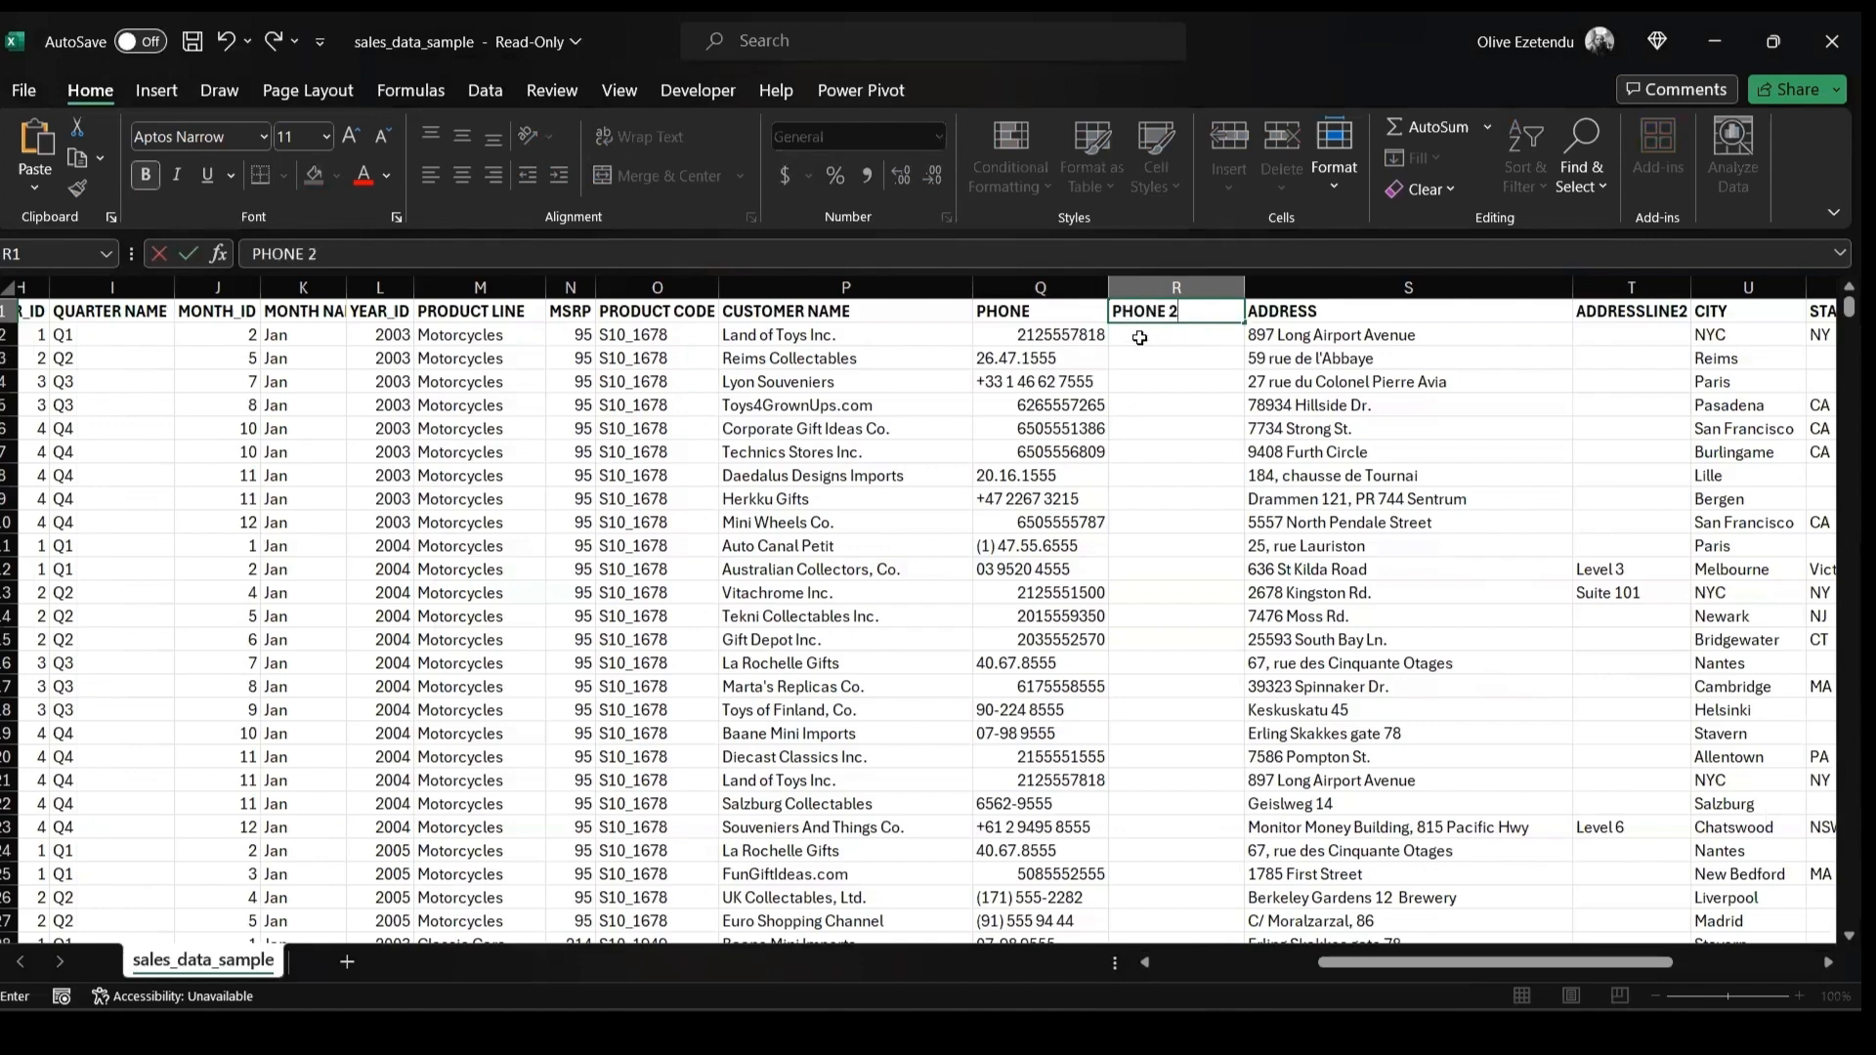
click(1139, 334)
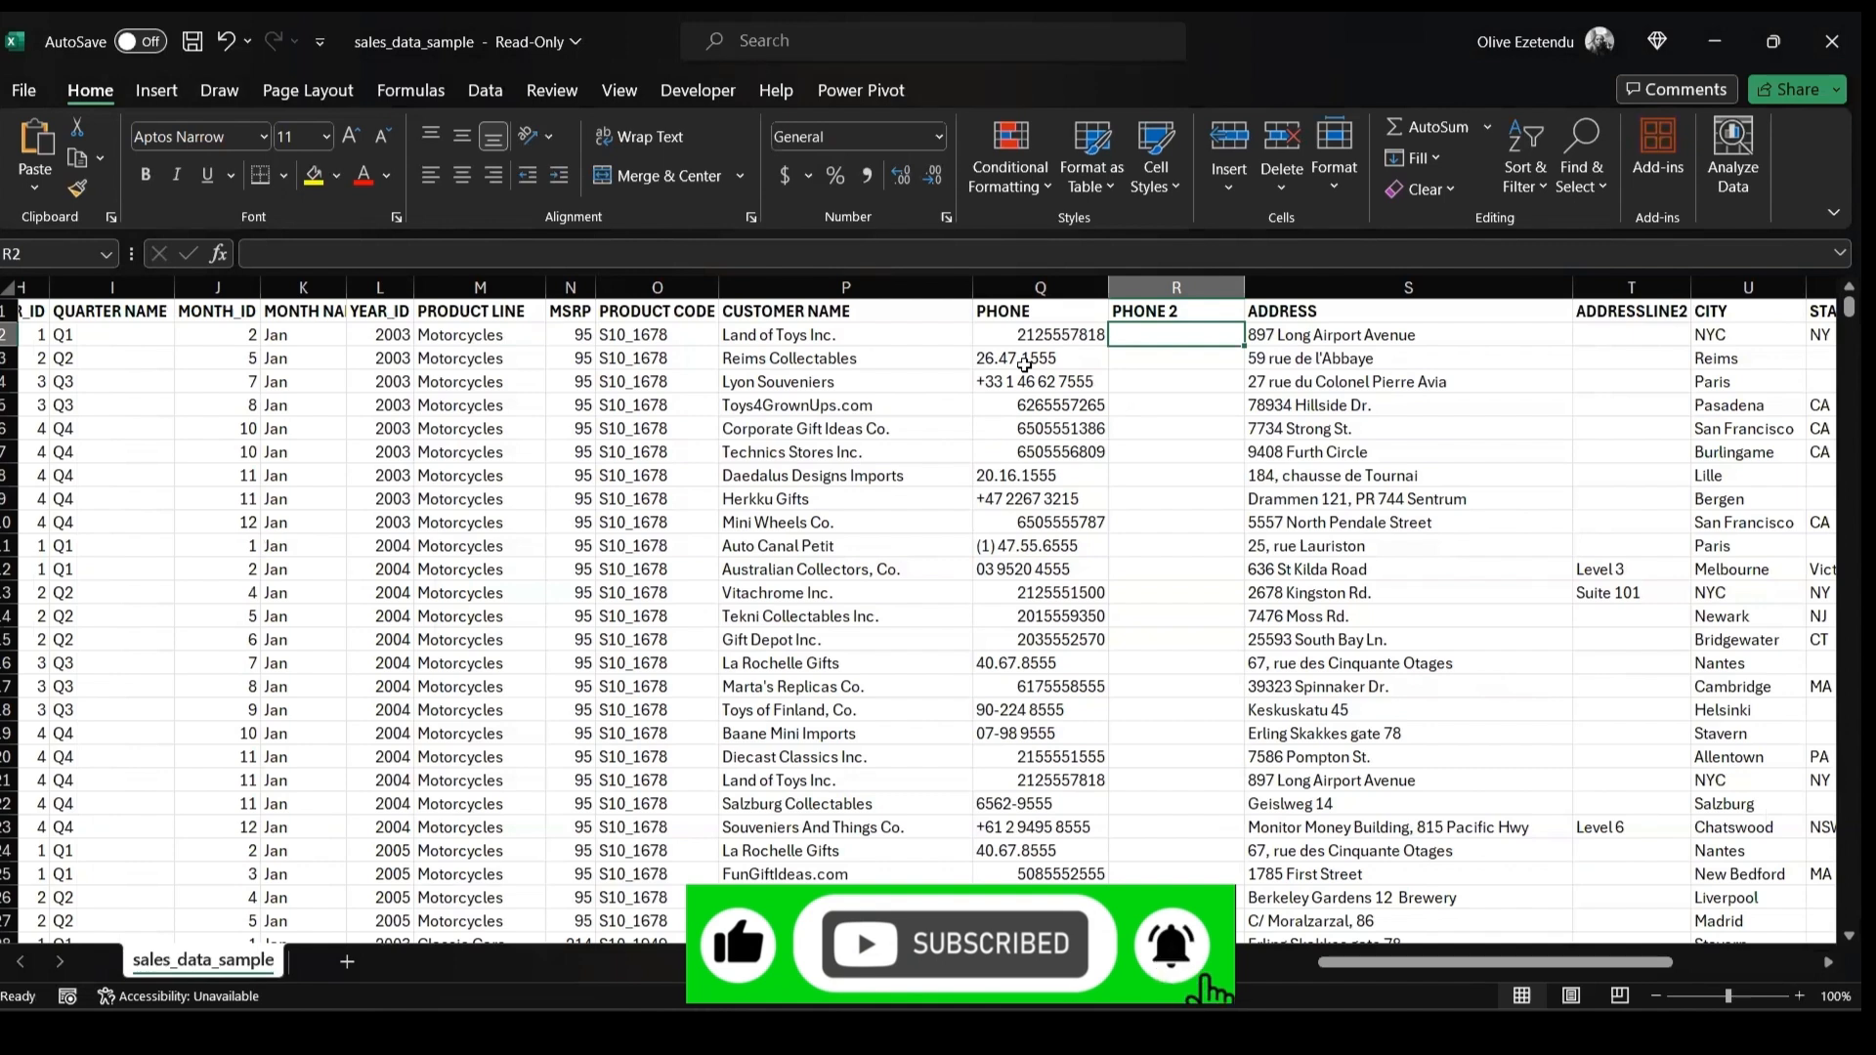
Paste the TEXTJOIN digit-extracting formula into the first PHONE 2 cell and commit it
click(791, 258)
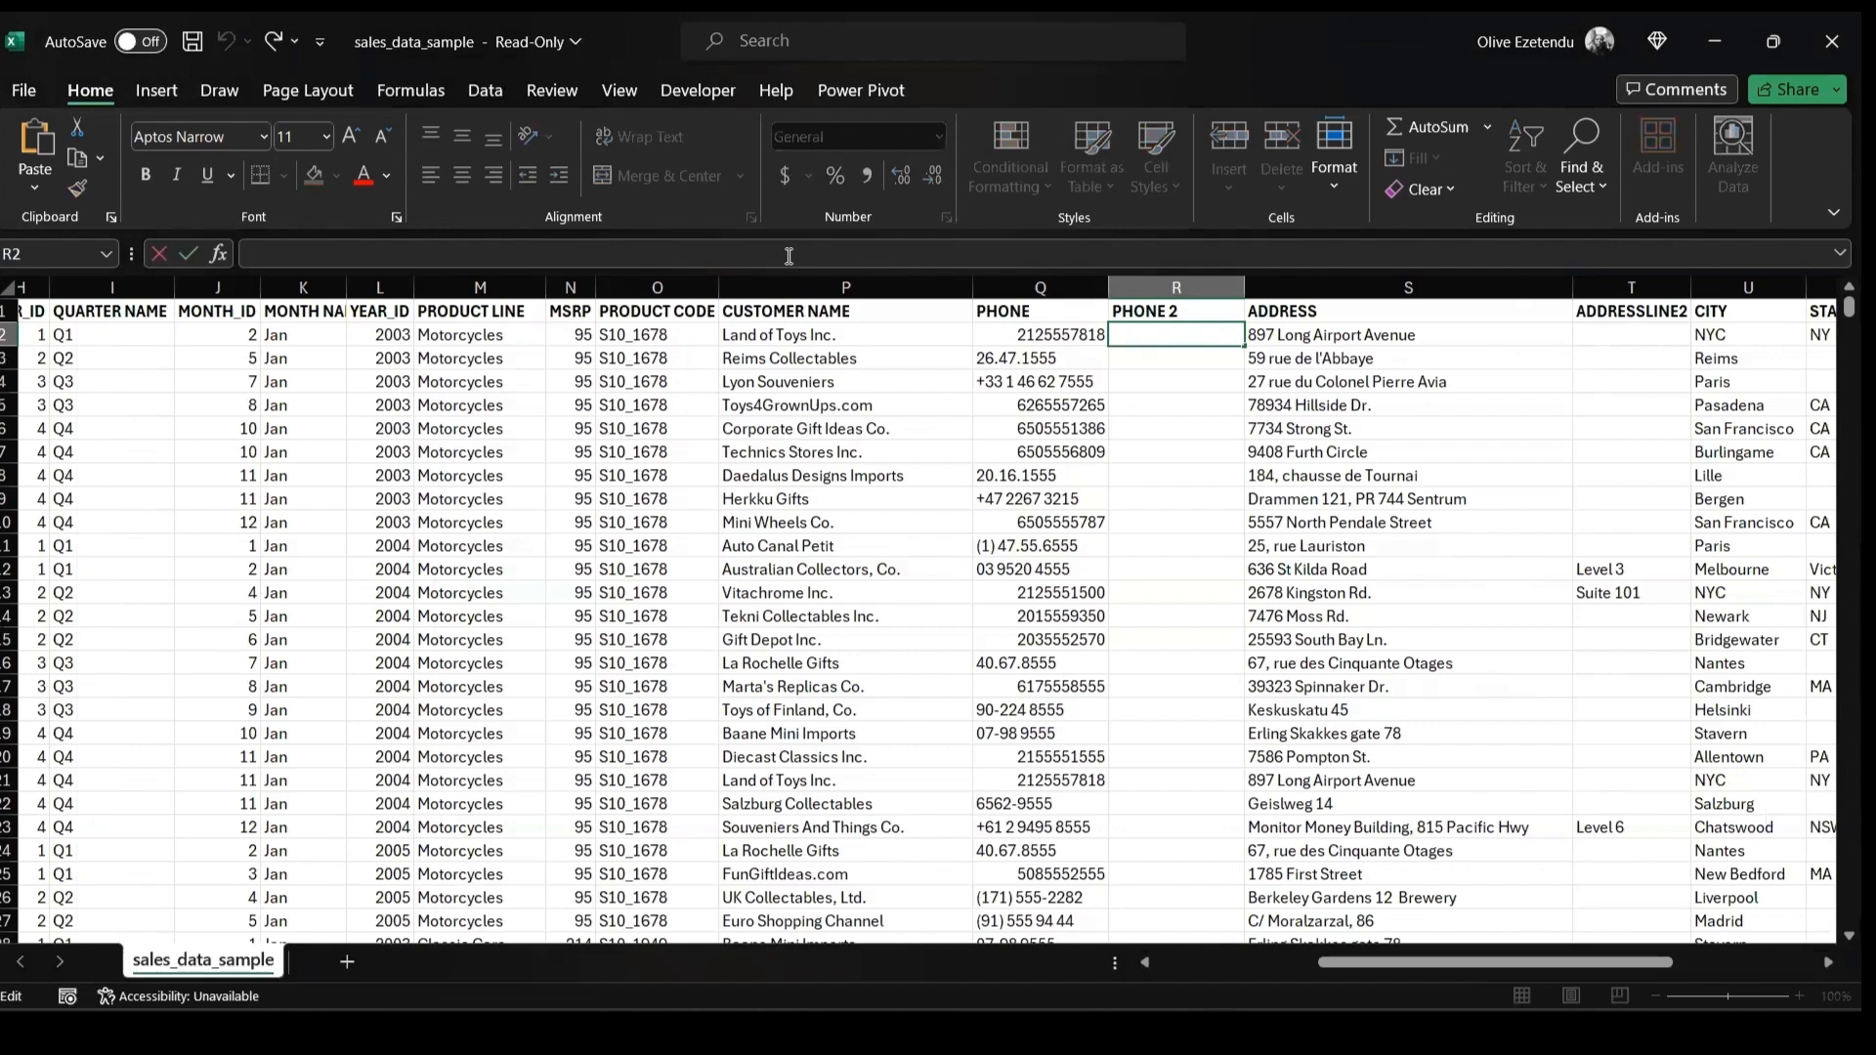
text(=TEXTJOIN("", TRUE, IF(ISNUMBER(VALUE(MID(A1, ROW(INDIRECT("1:" & LEN(A1))), 1))), MID(A1, ROW(INDIRECT("1:" & LEN(A1))), 1), "")))
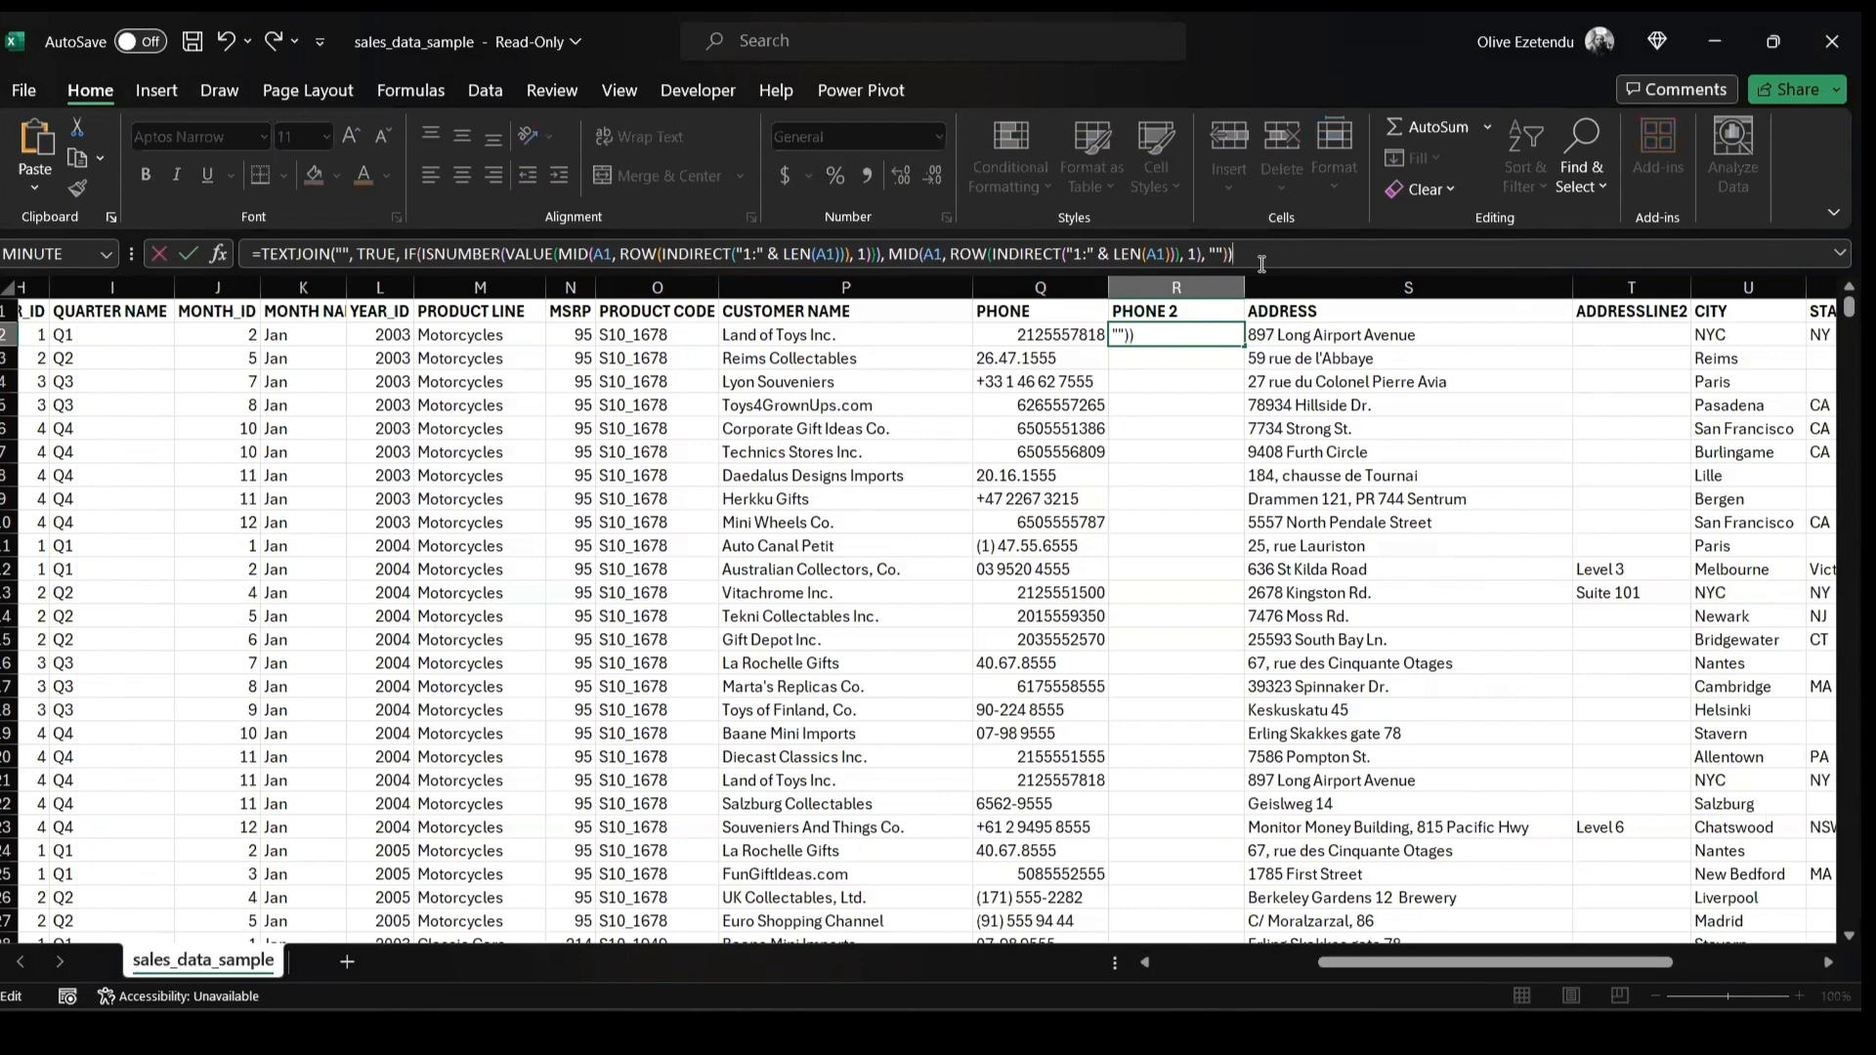
key(alt+Tab)
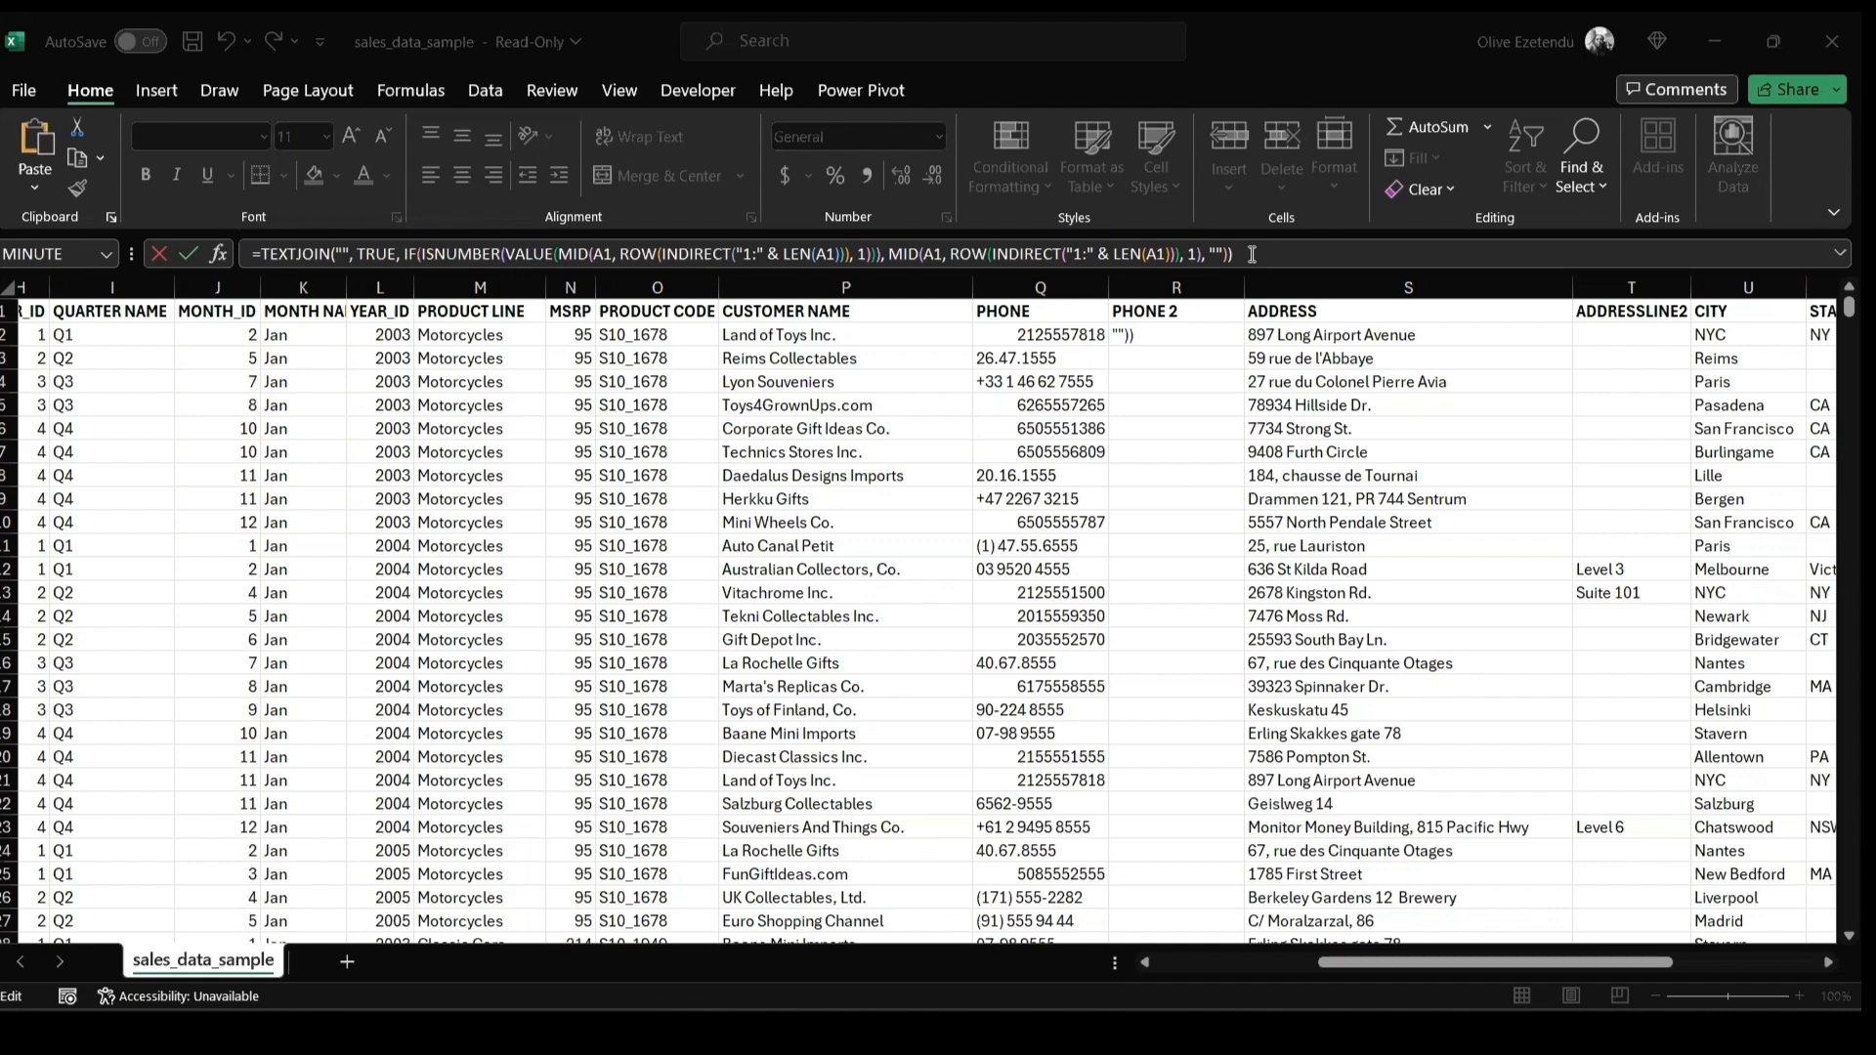
click(1256, 255)
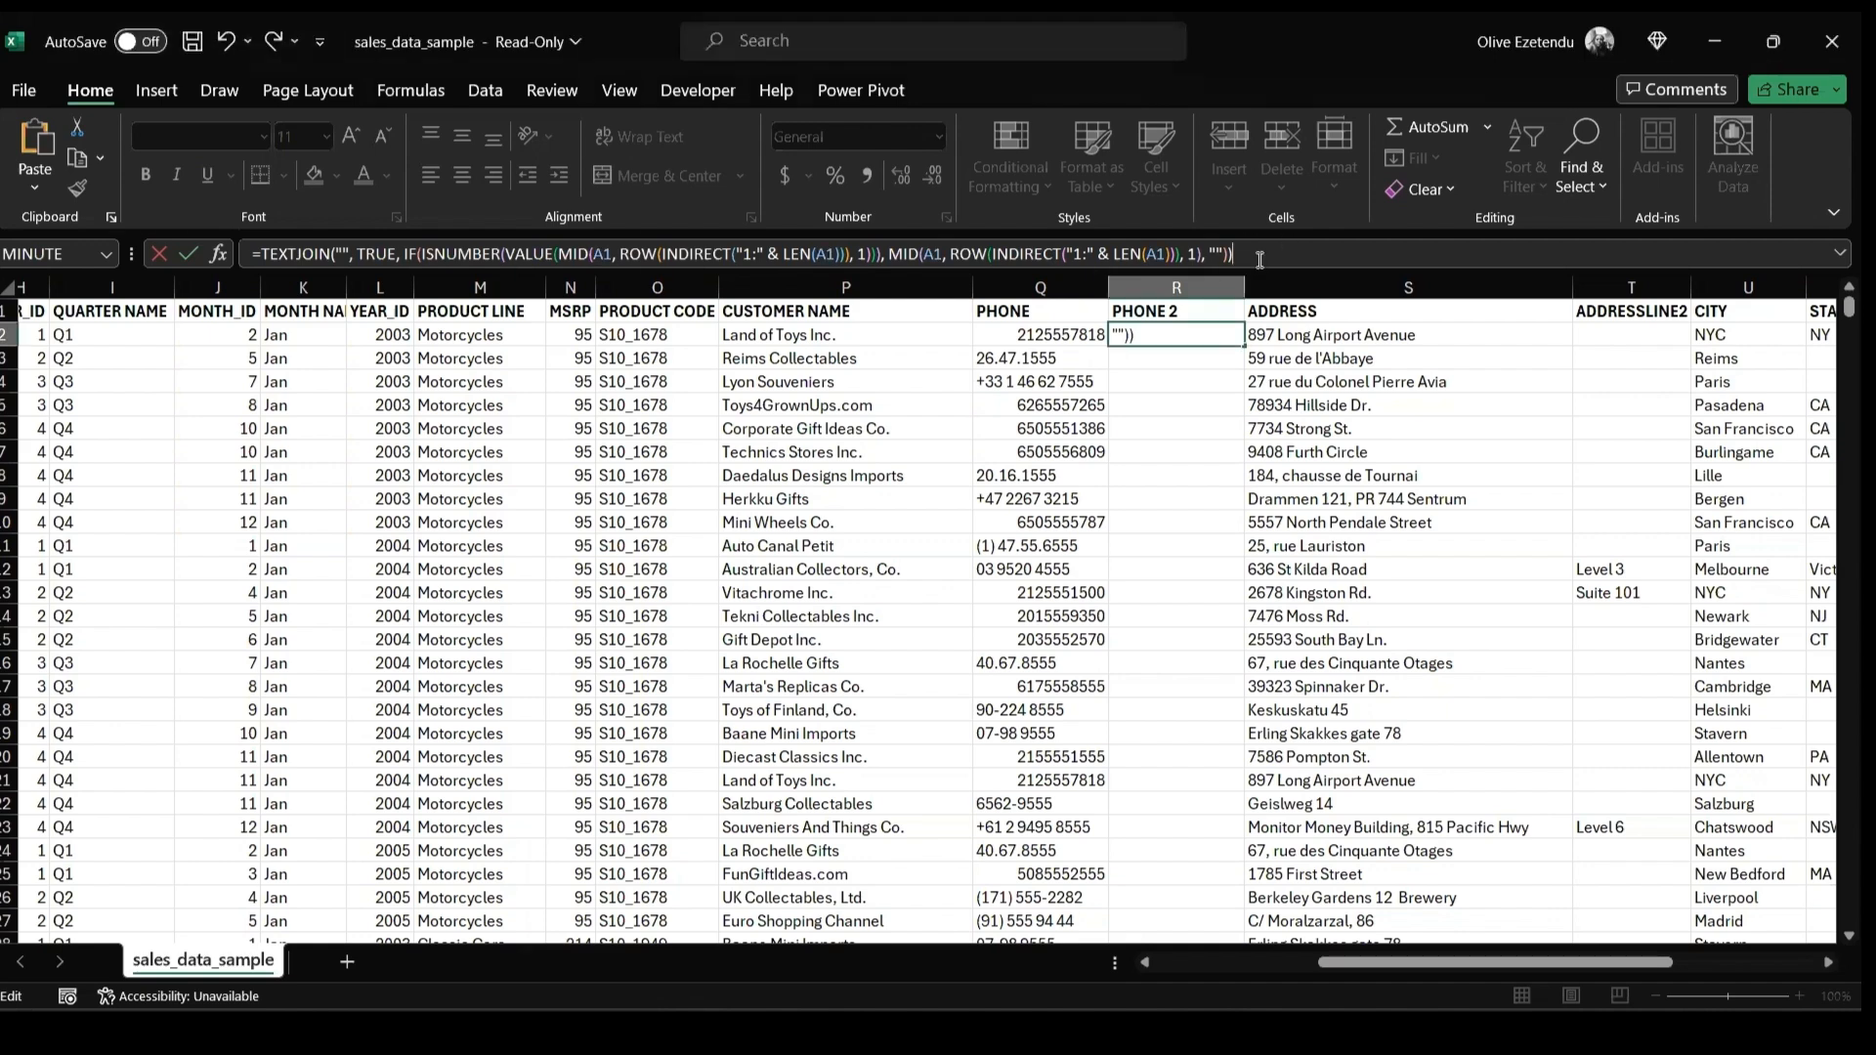
key(Return)
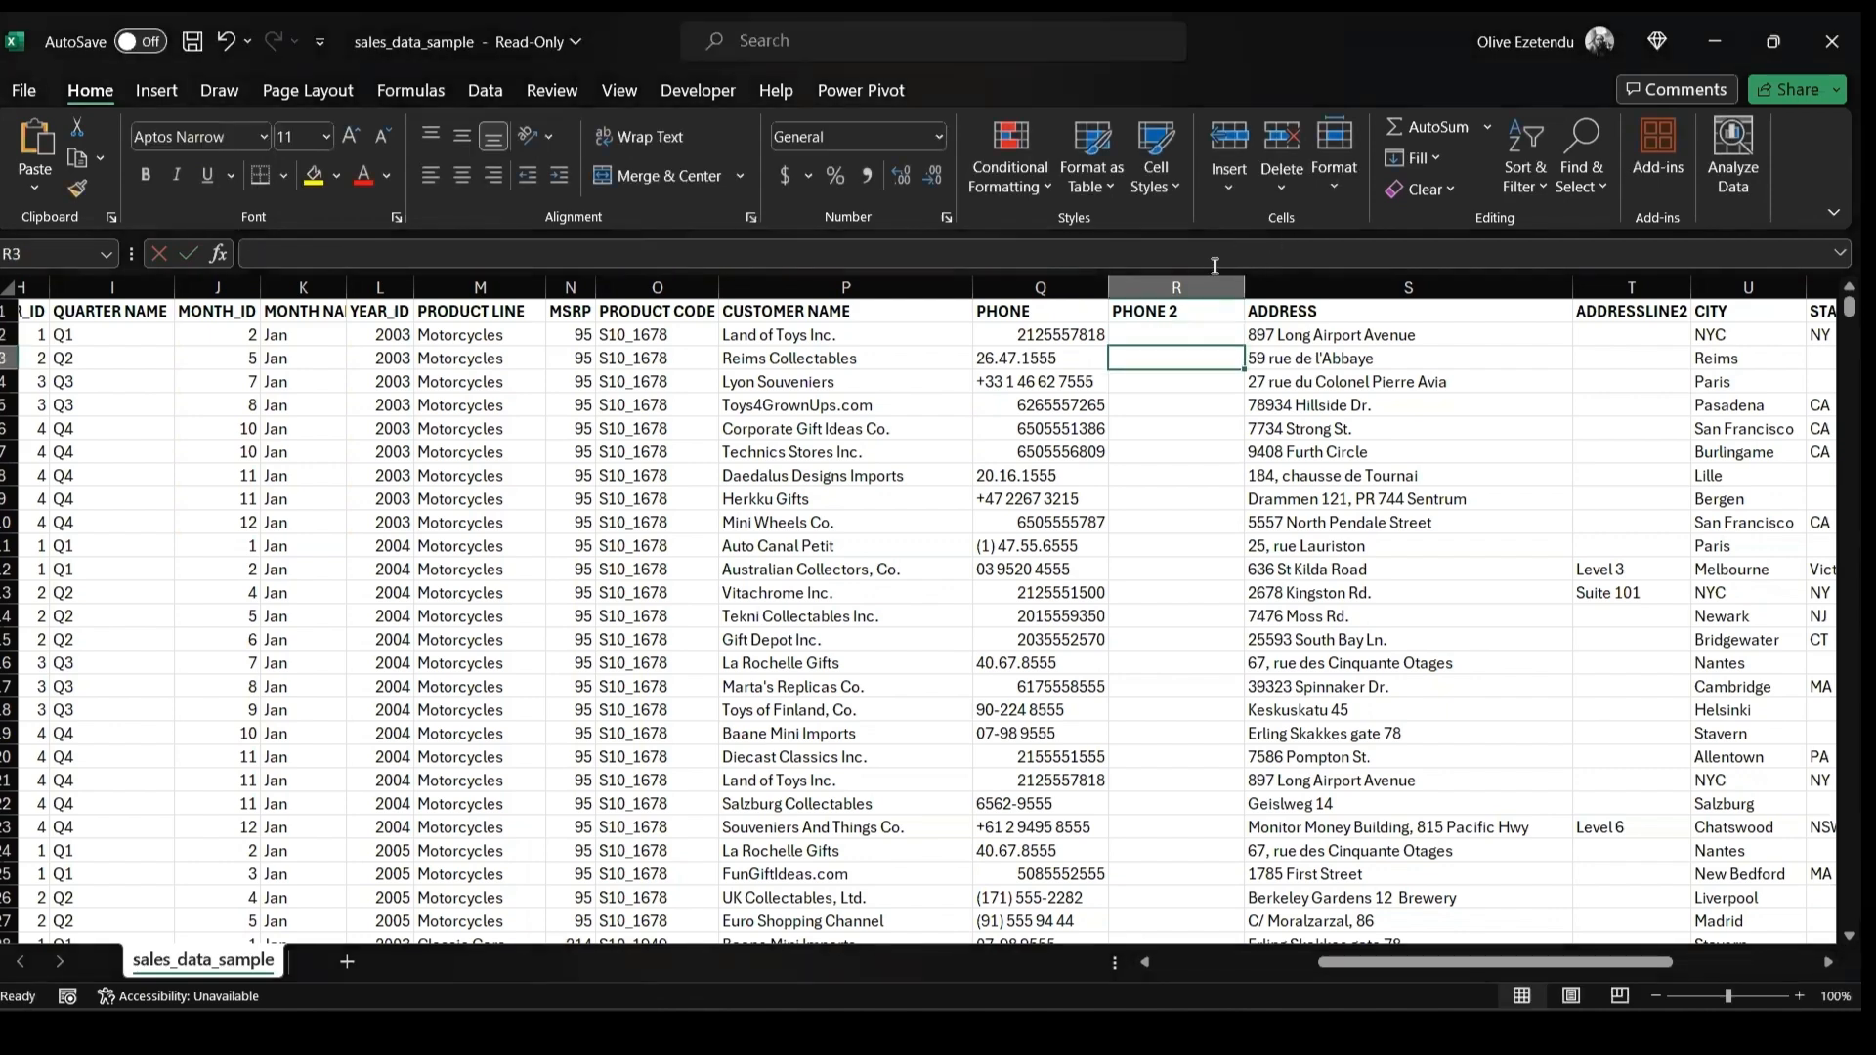
click(1193, 335)
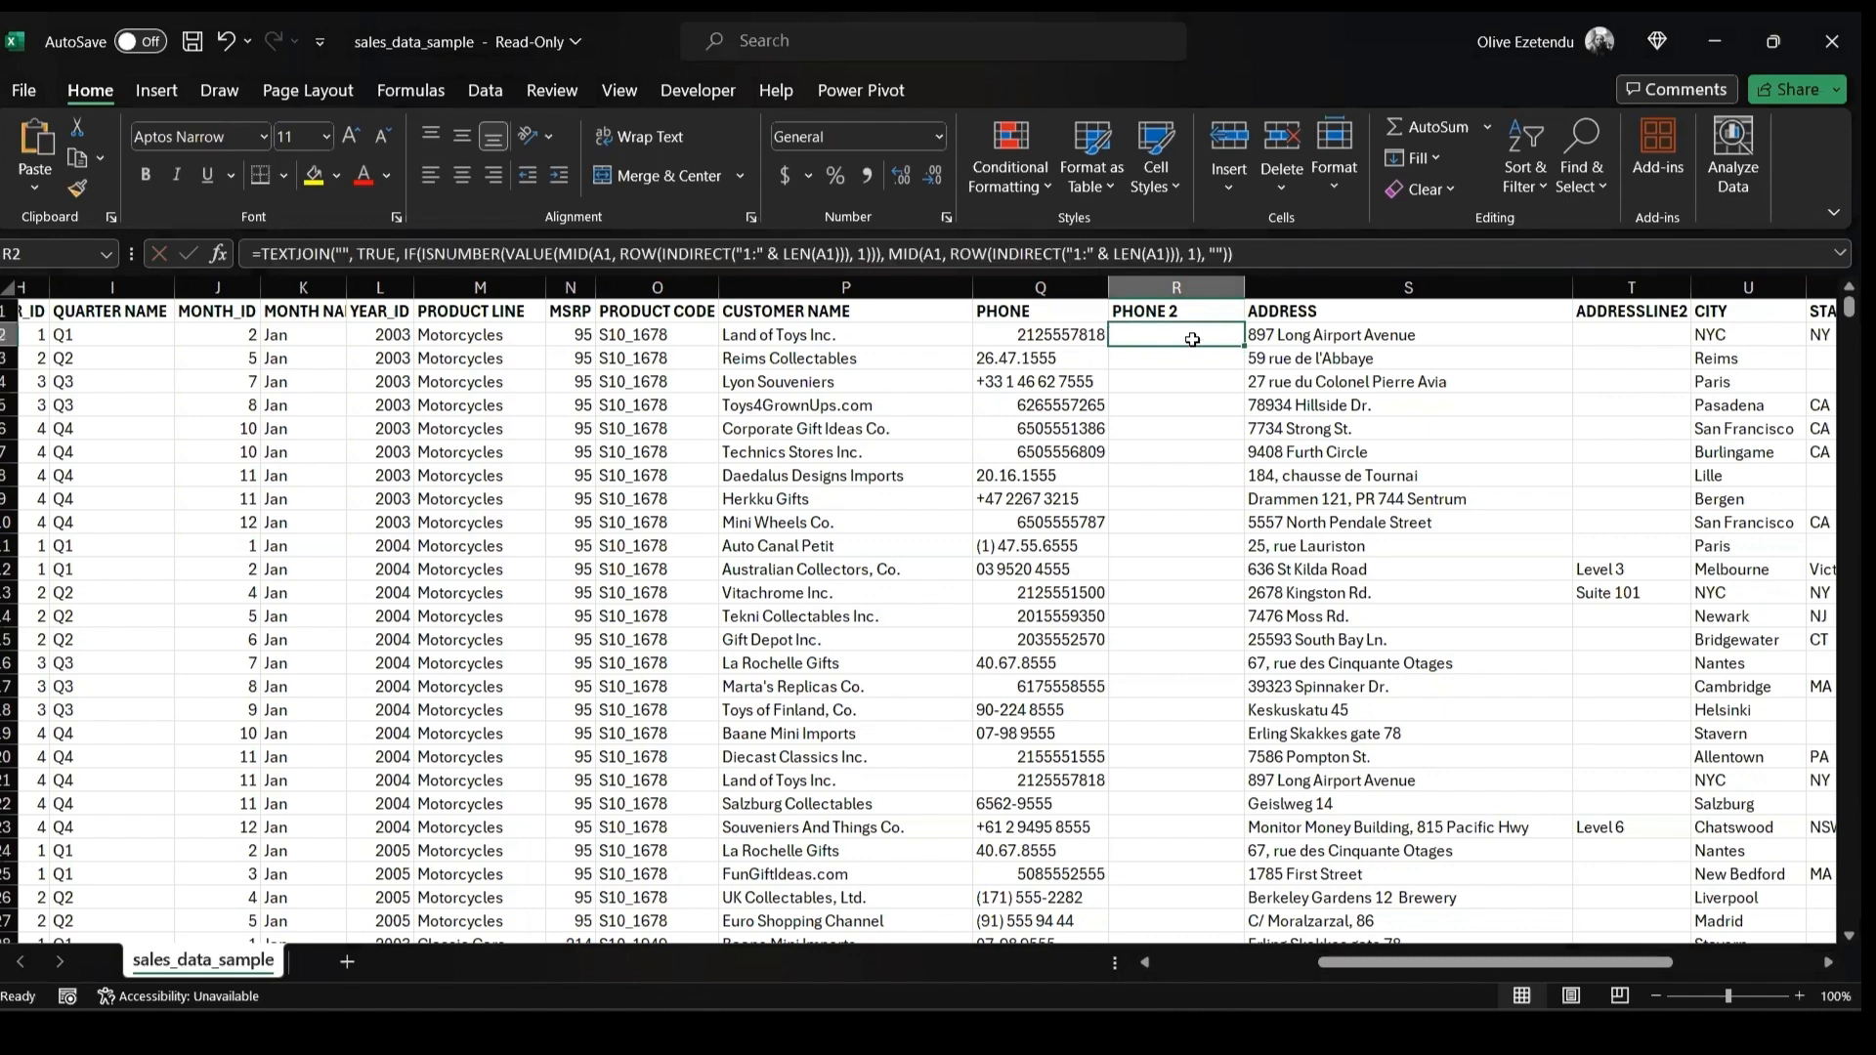
Replace every A1 reference in the PHONE 2 formula with Q2, commit it and fill it down the column
click(1238, 254)
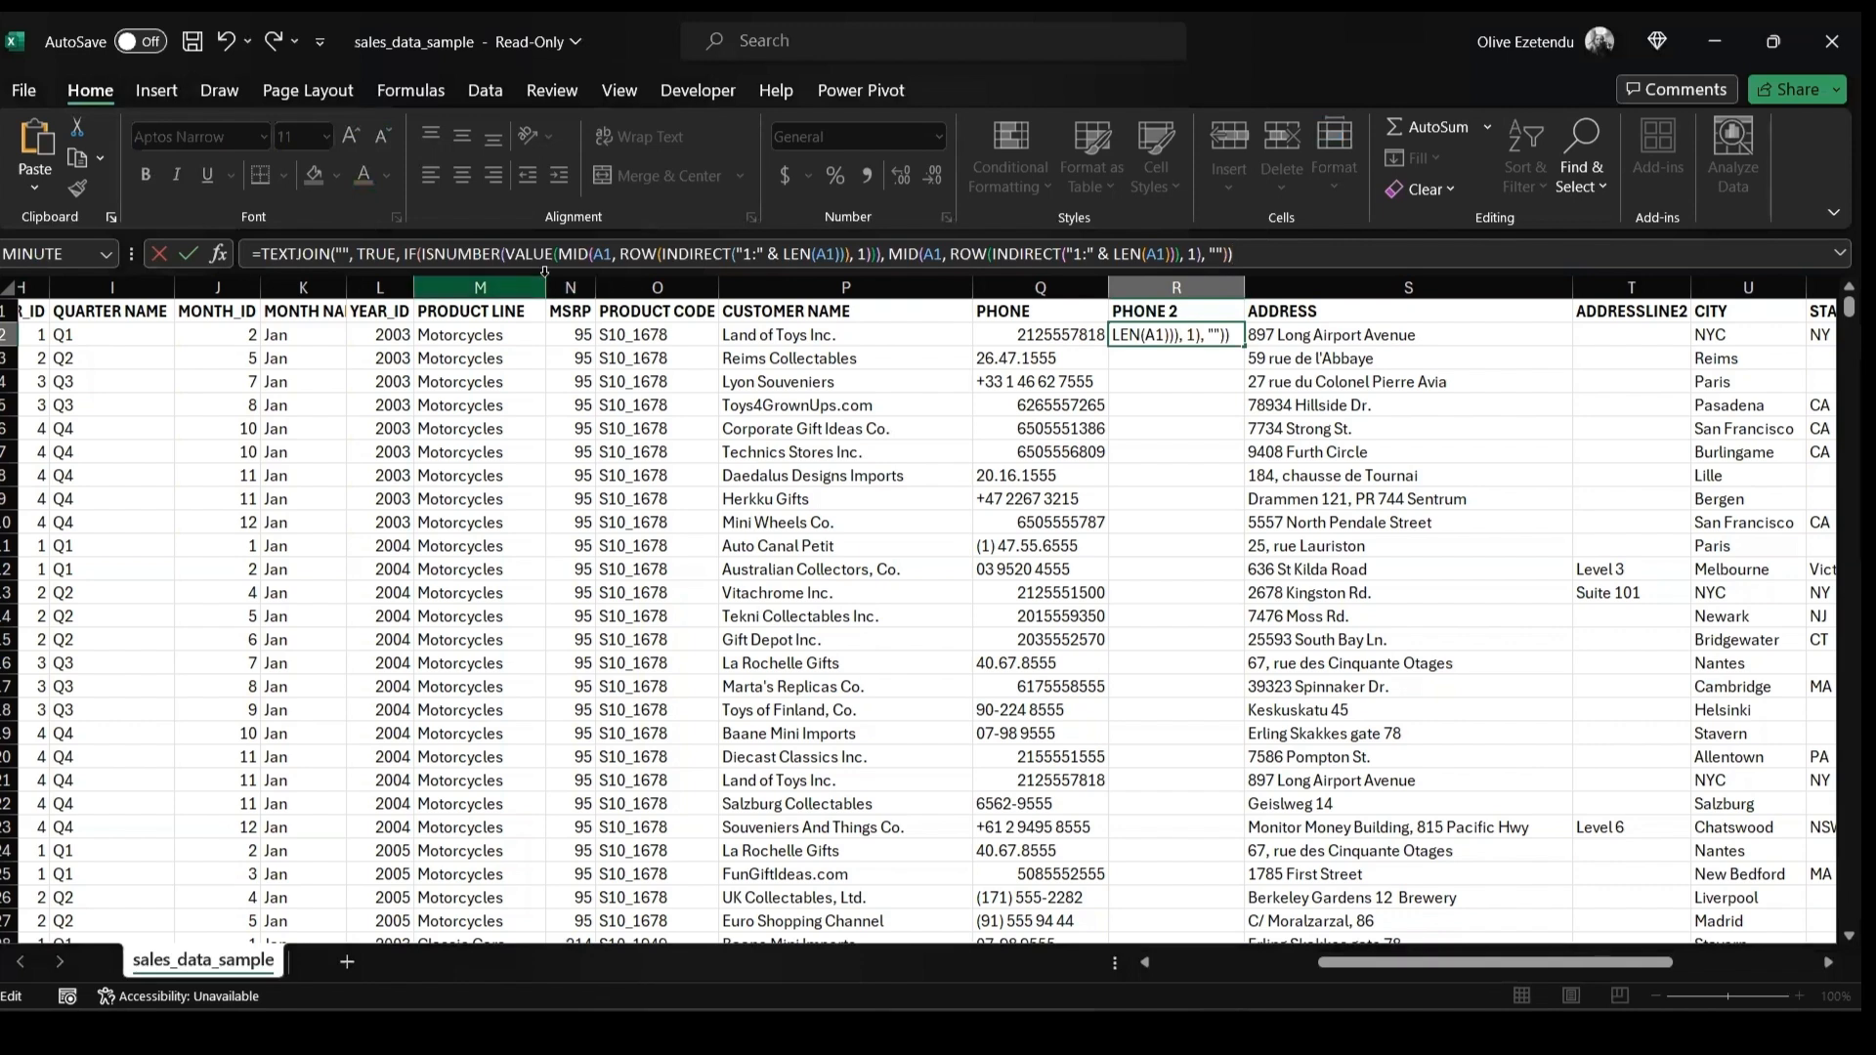
click(610, 253)
key(BackSpace)
key(BackSpace)
text(R2)
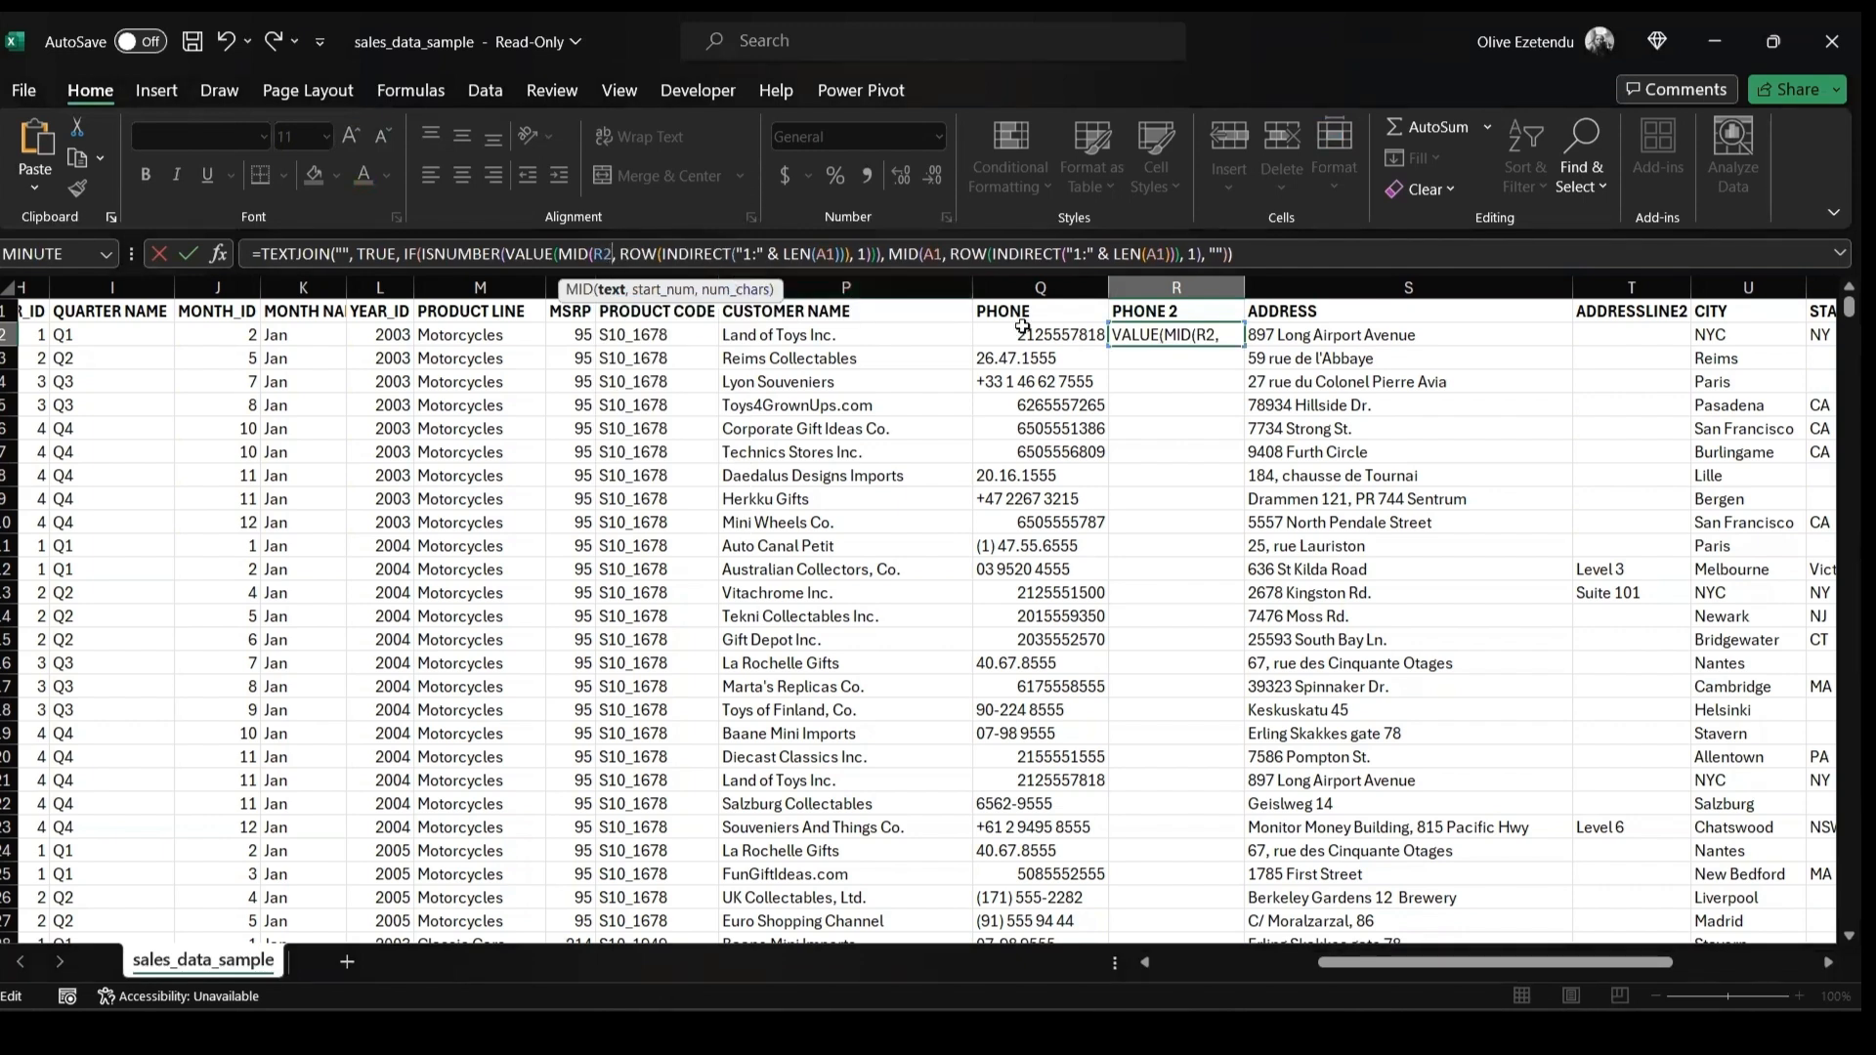
click(605, 255)
key(BackSpace)
text(2)
key(BackSpace)
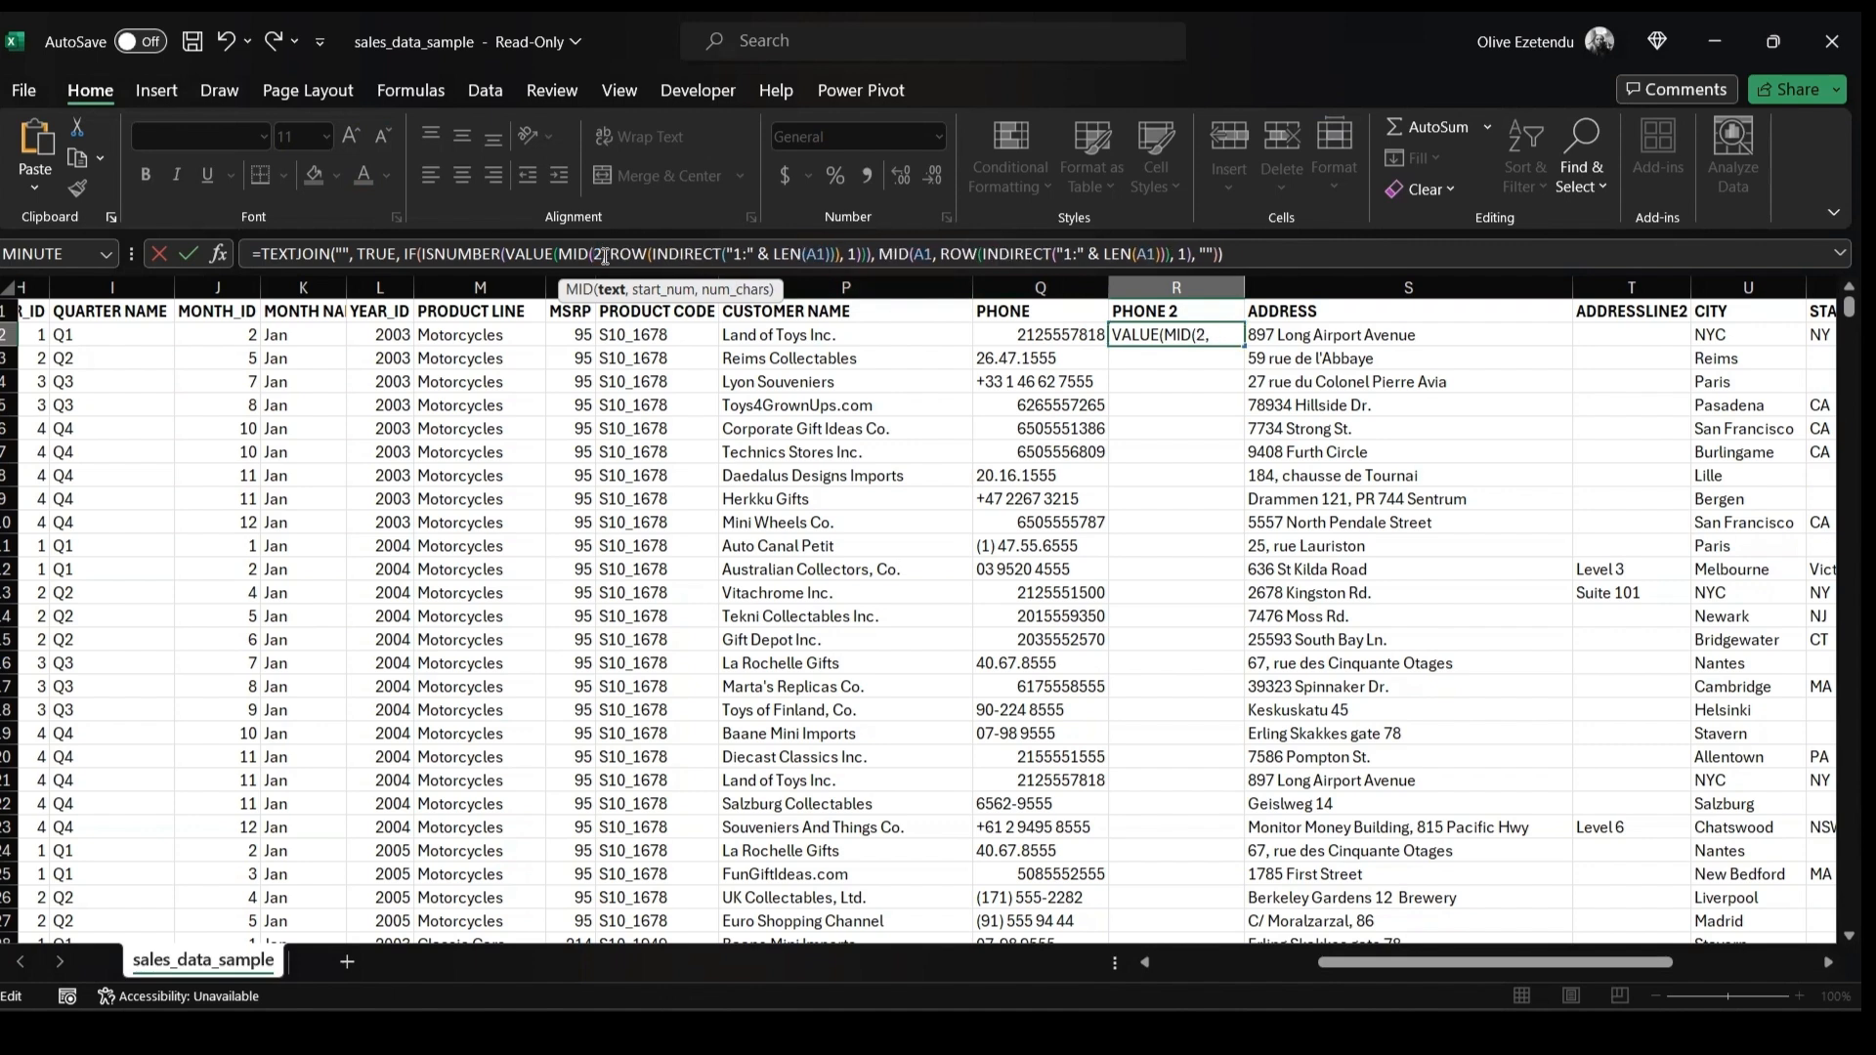
text(Q)
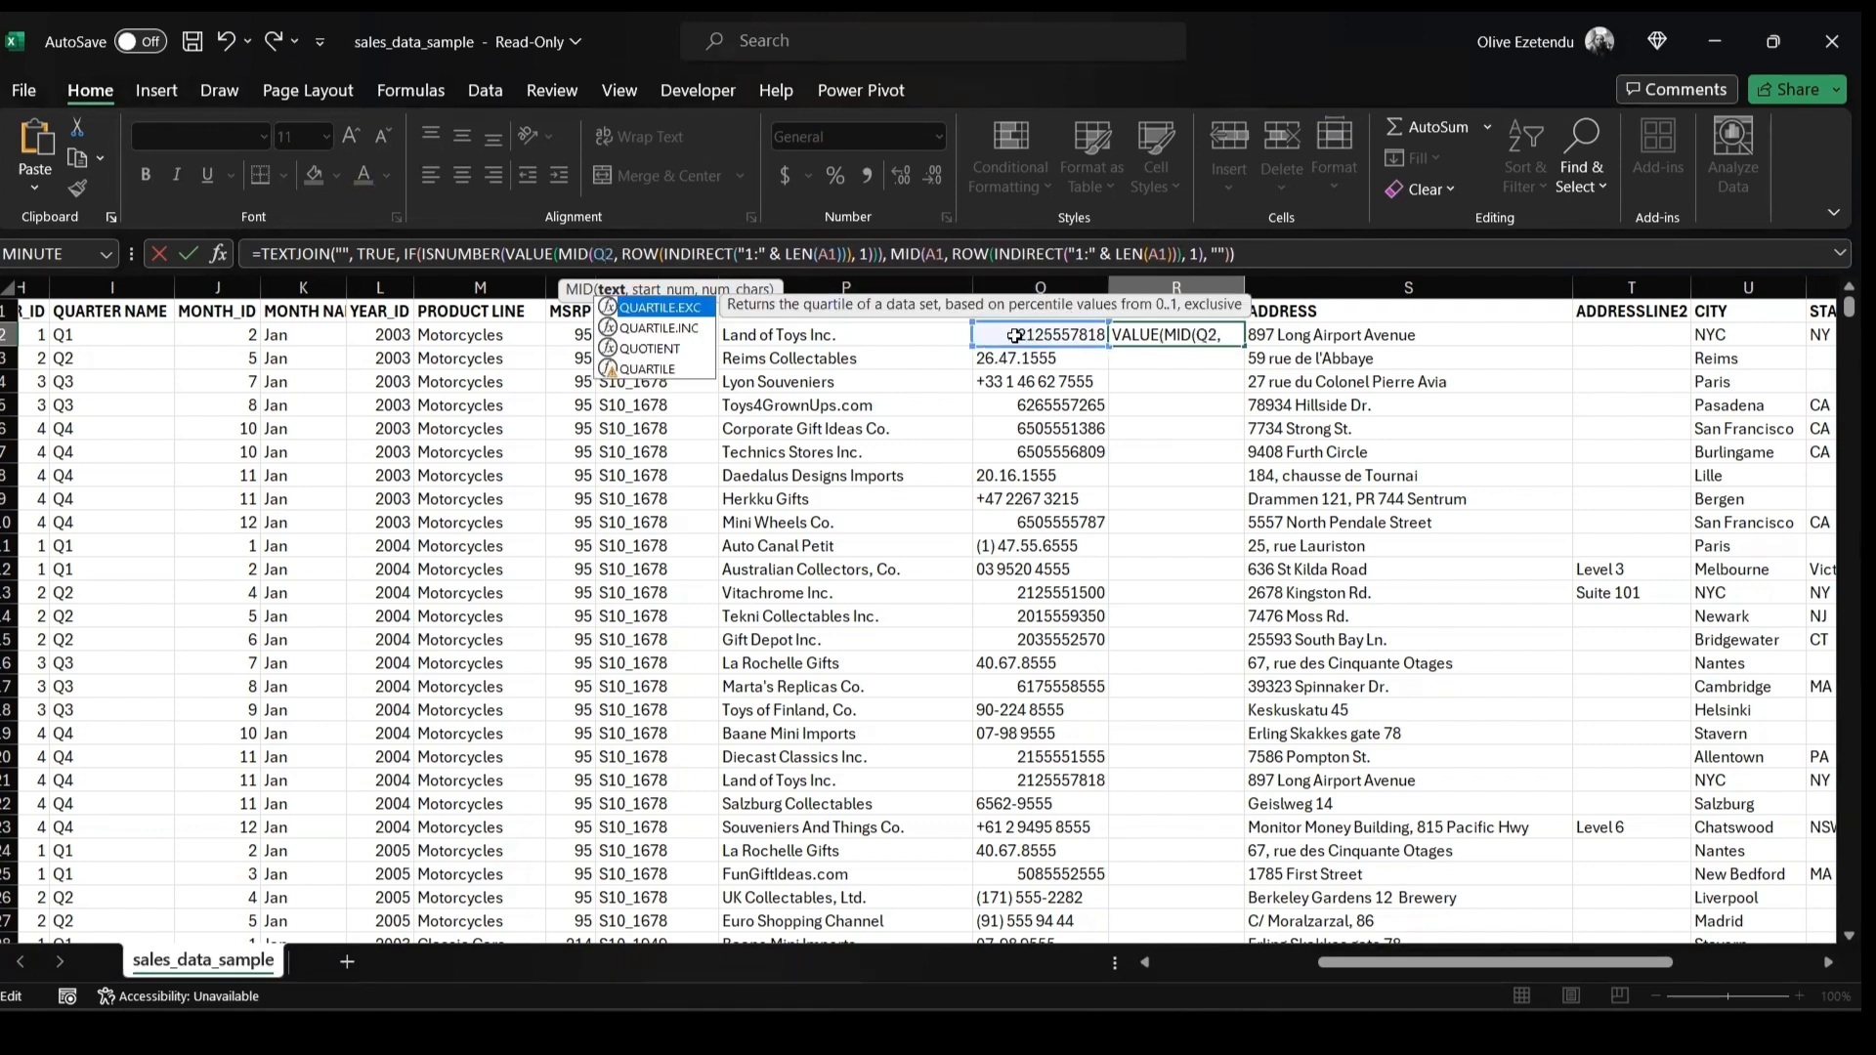
click(838, 254)
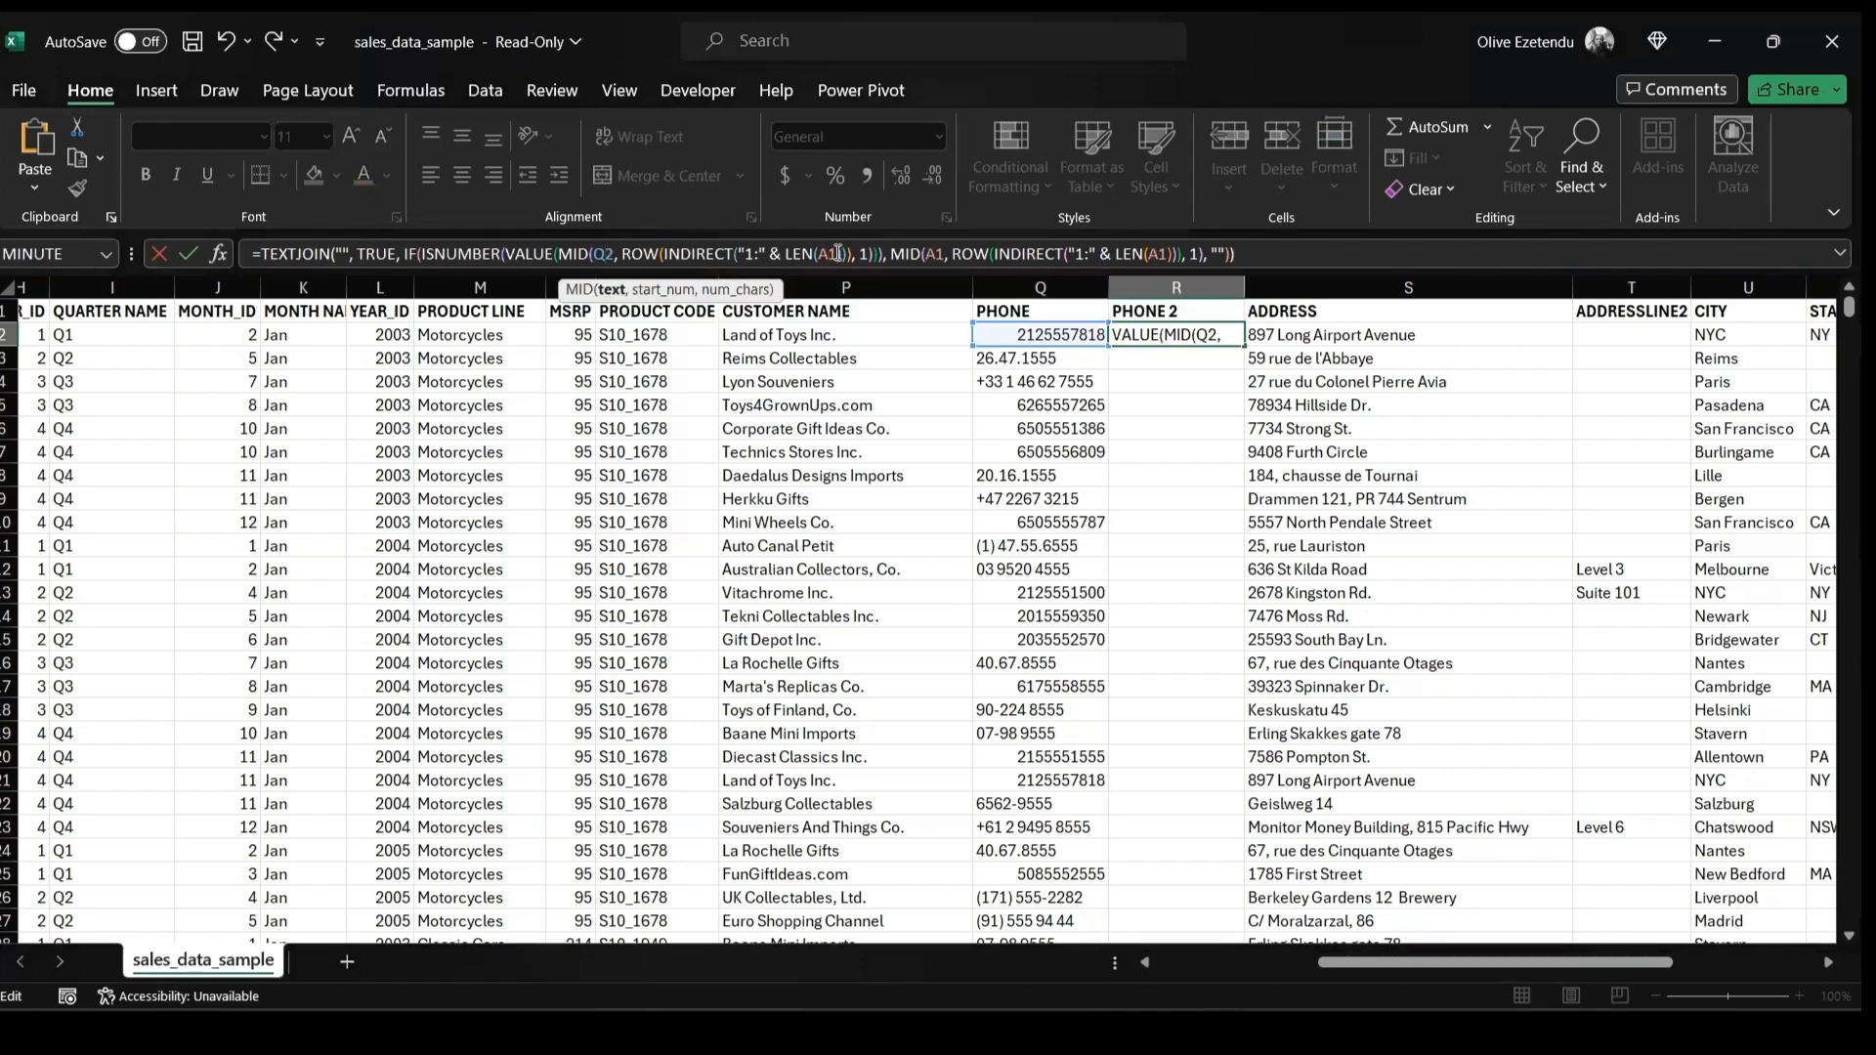
key(BackSpace)
key(BackSpace)
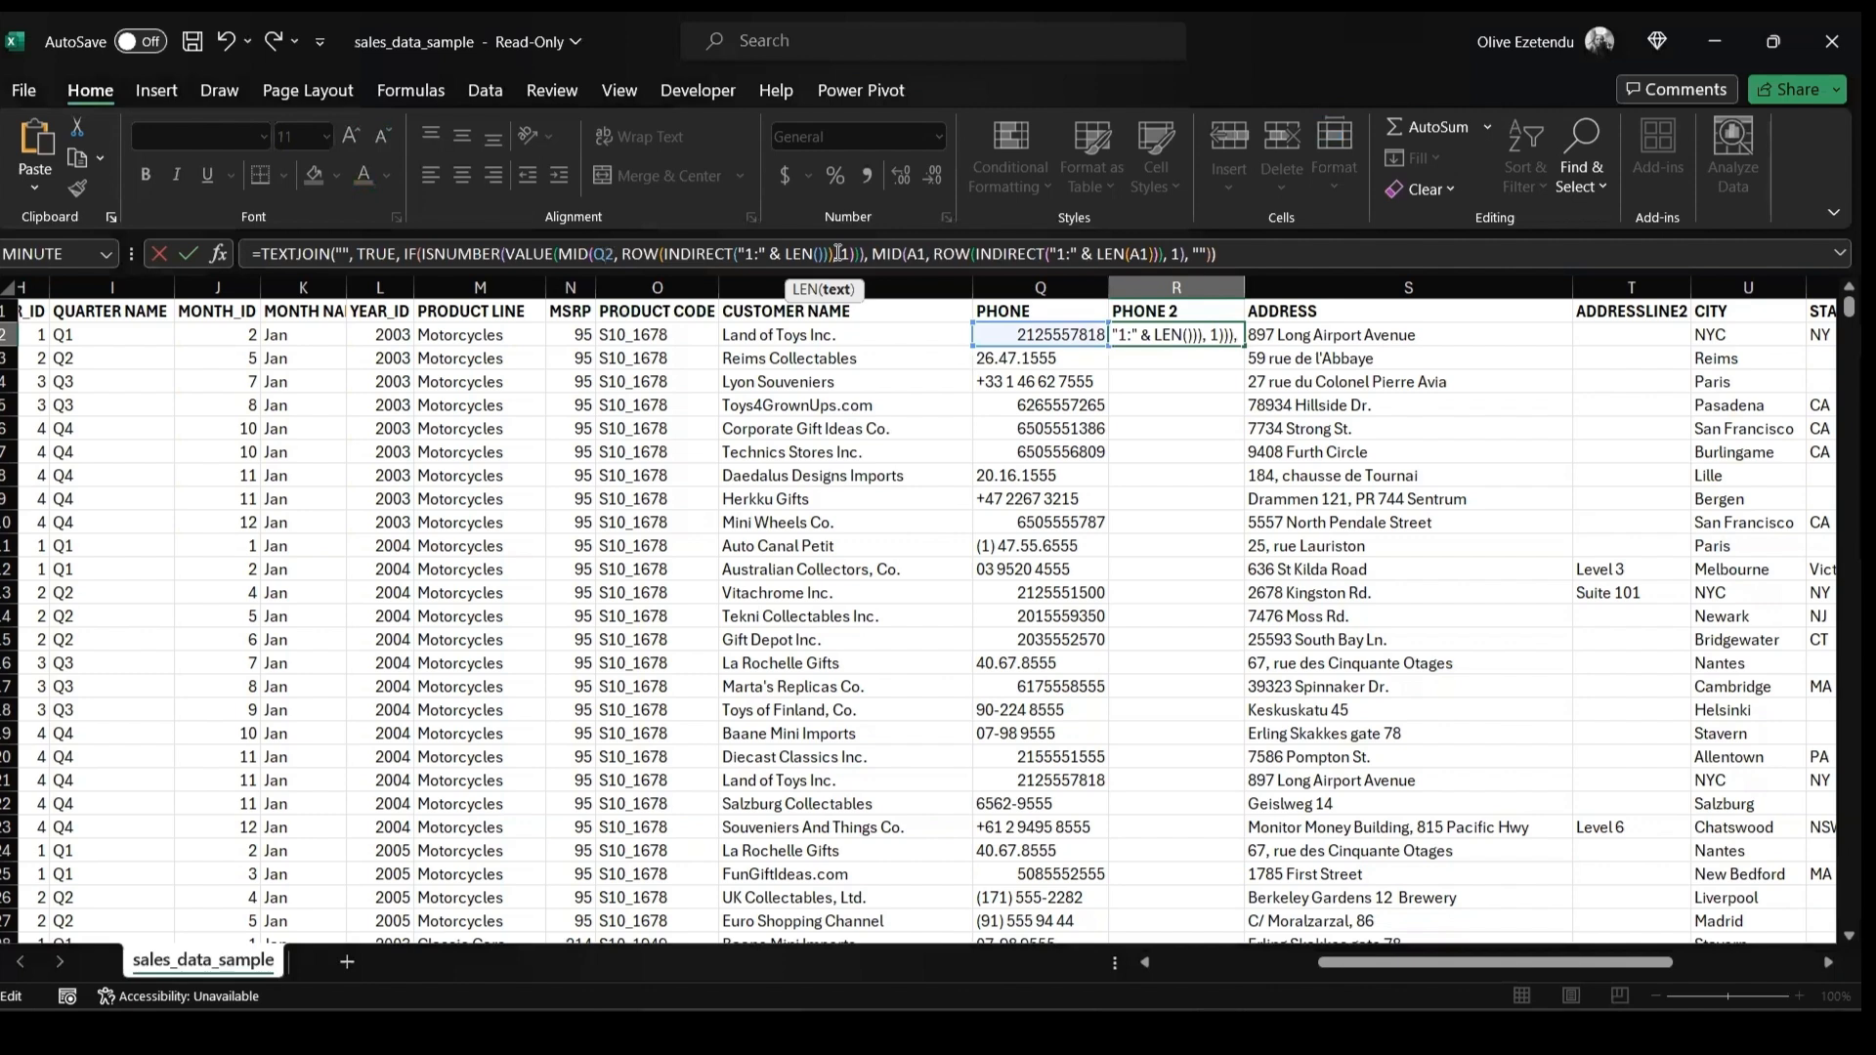
text(Q2)
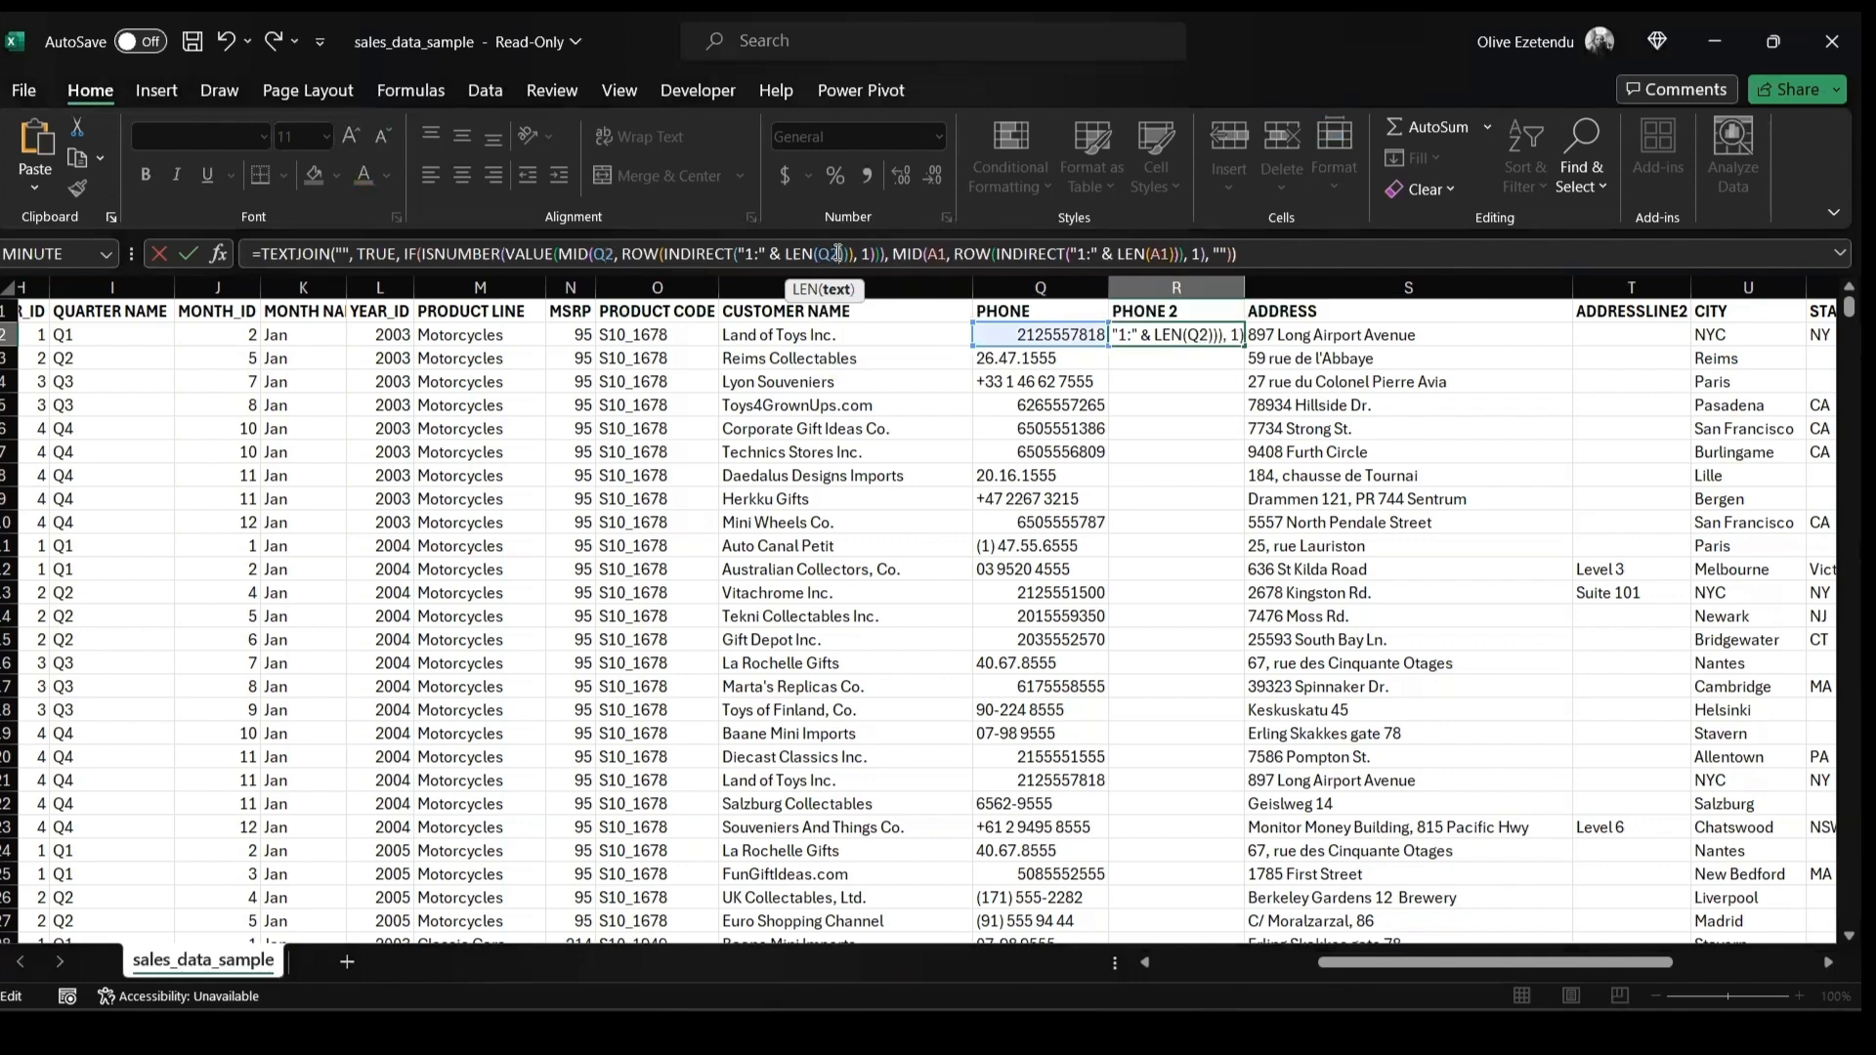
click(947, 255)
key(BackSpace)
key(BackSpace)
text(Q2)
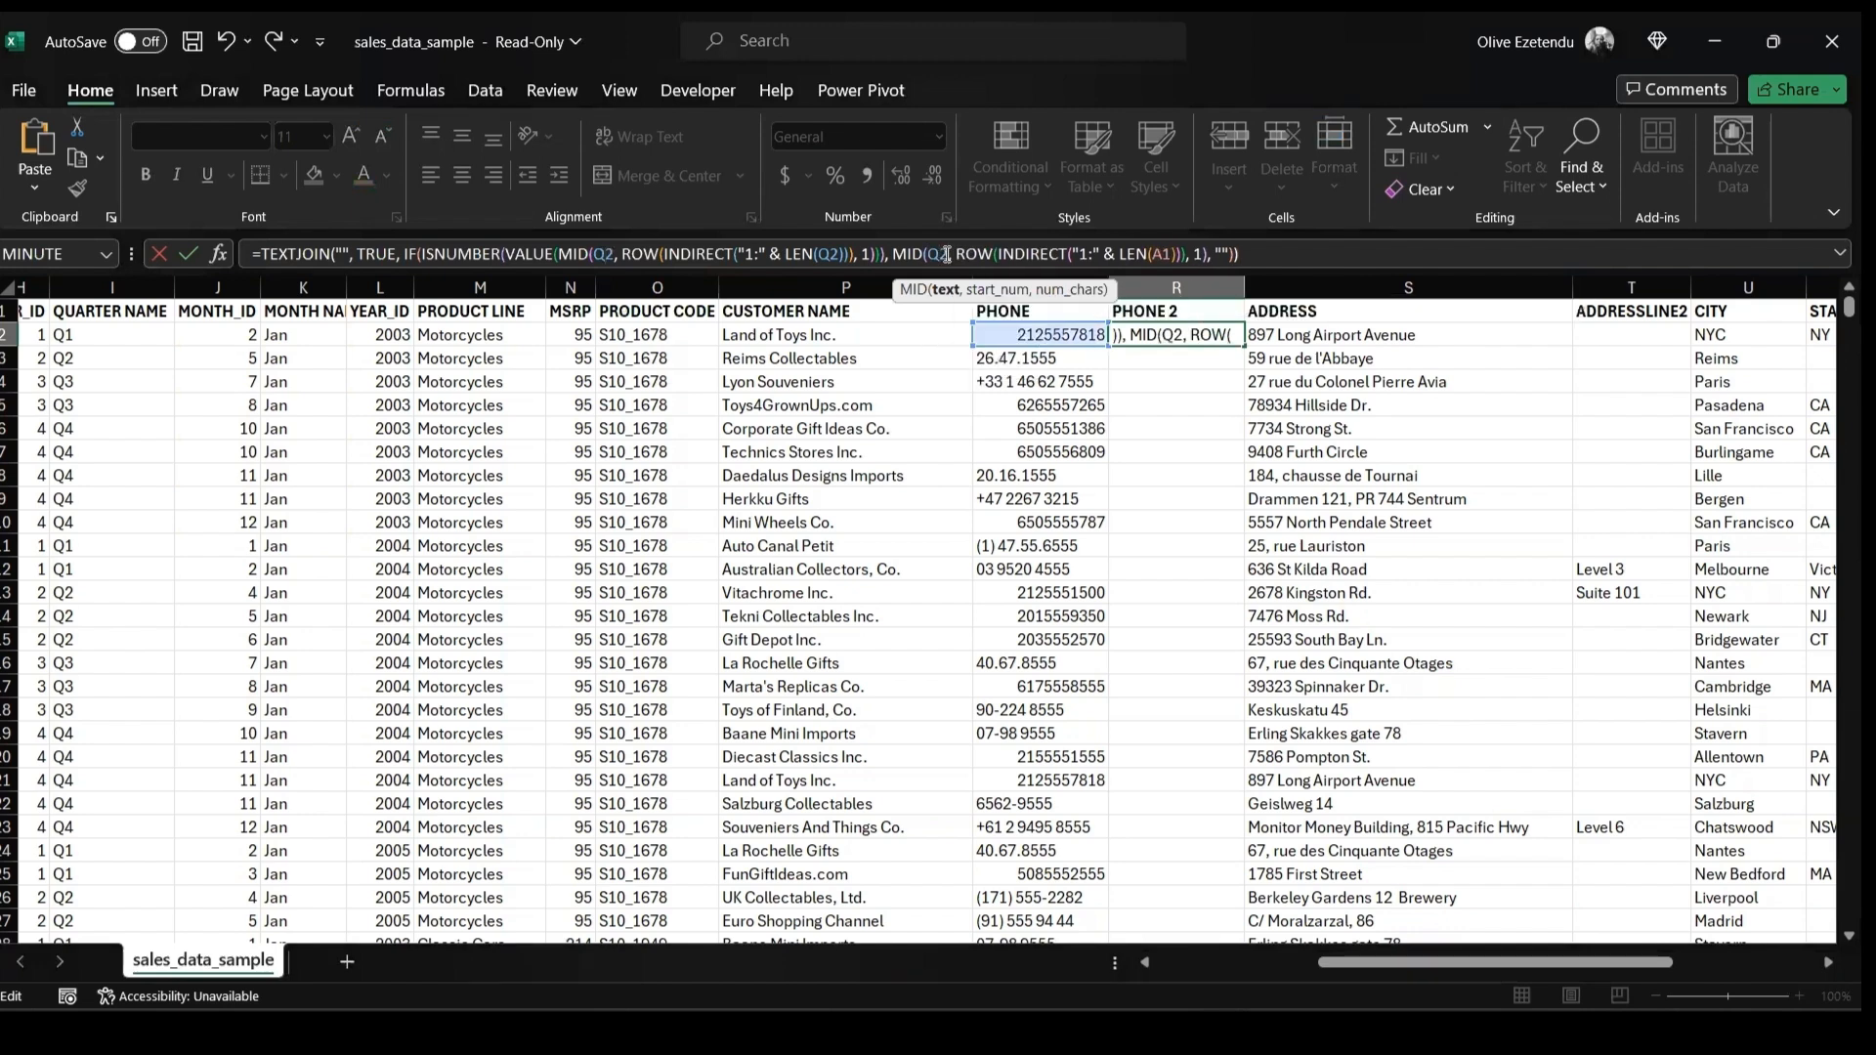
click(1174, 252)
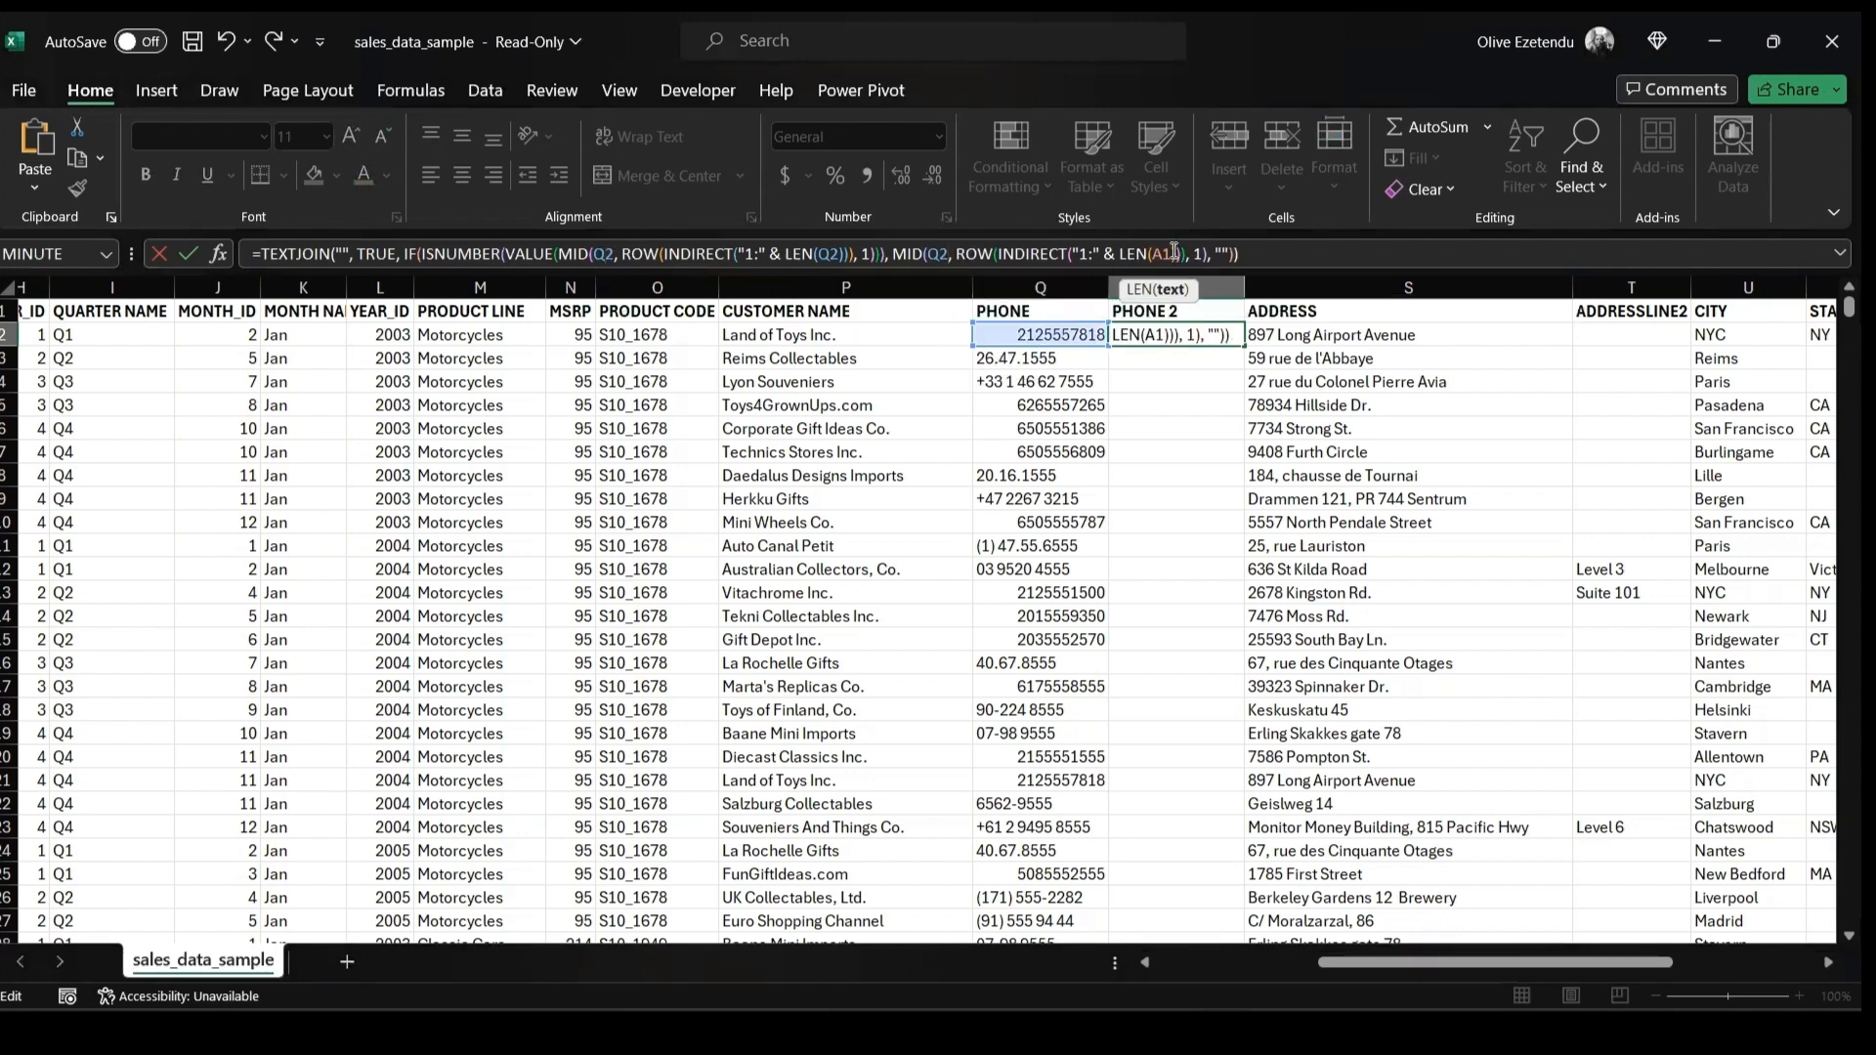
key(BackSpace)
key(BackSpace)
text(Q2)
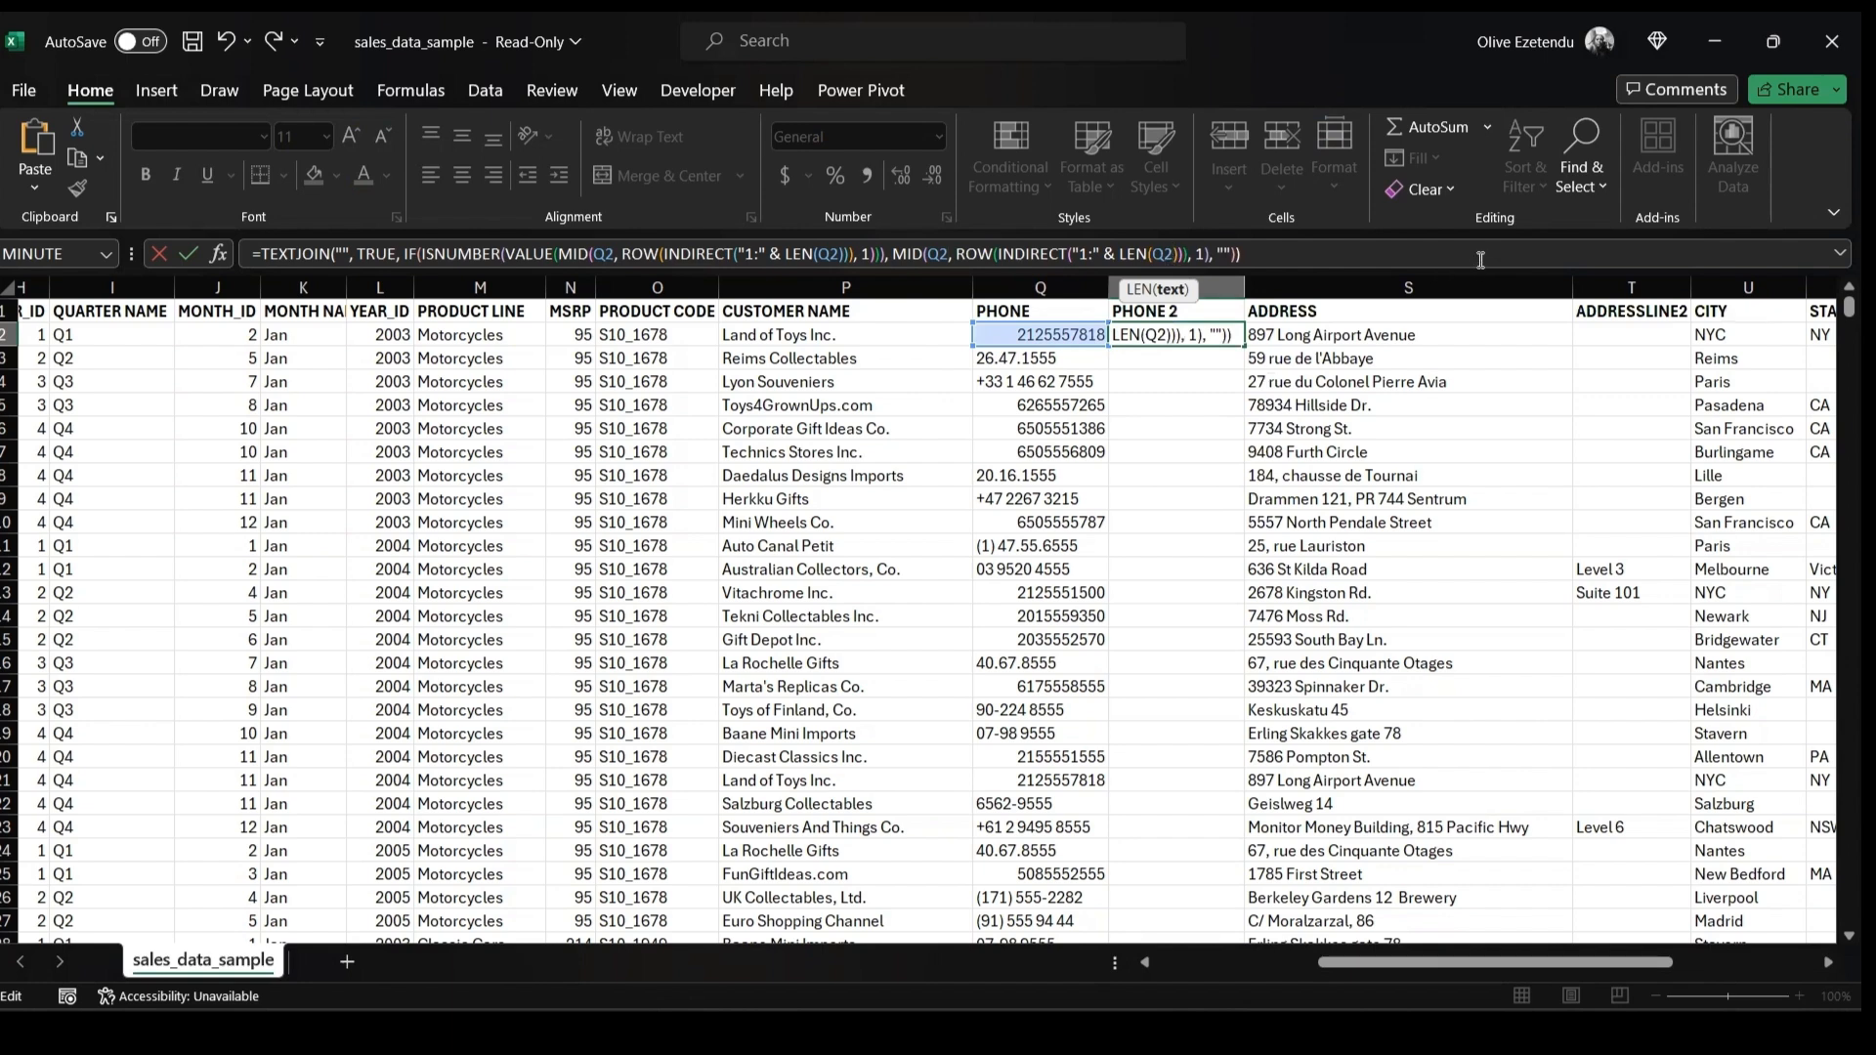
key(Return)
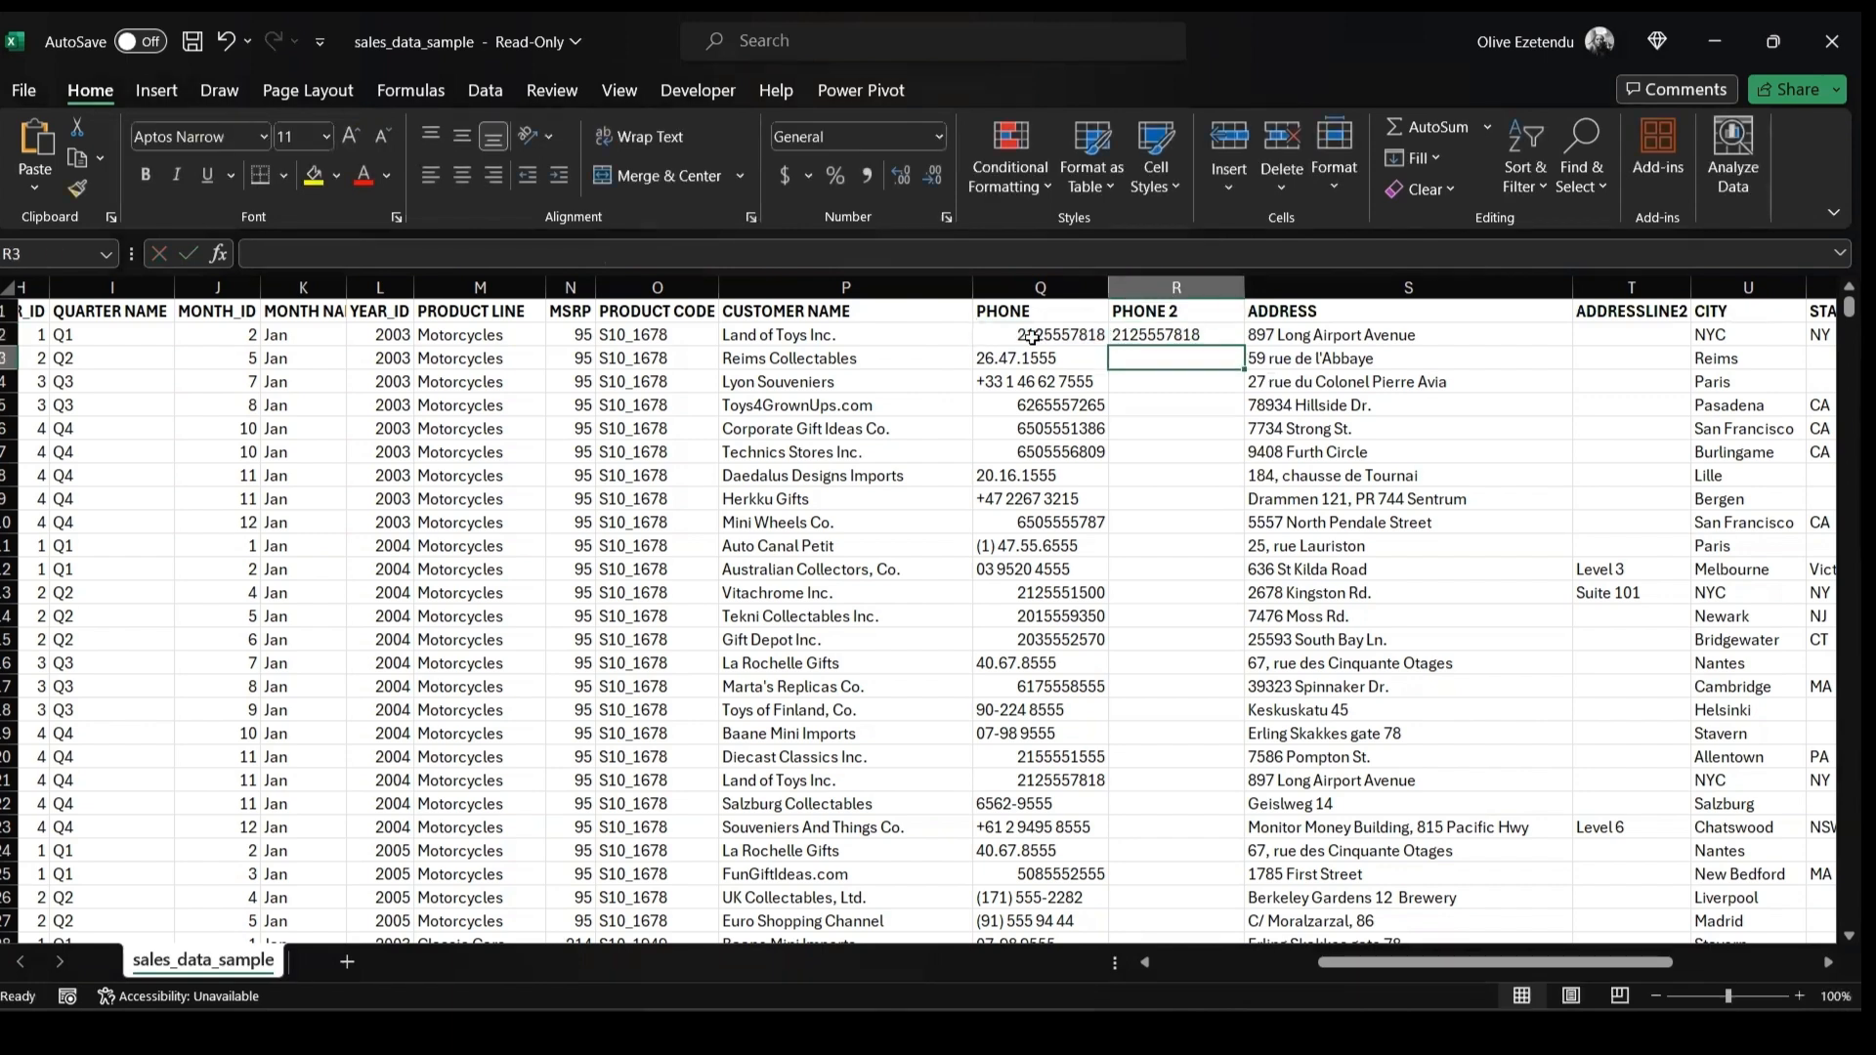
click(1181, 335)
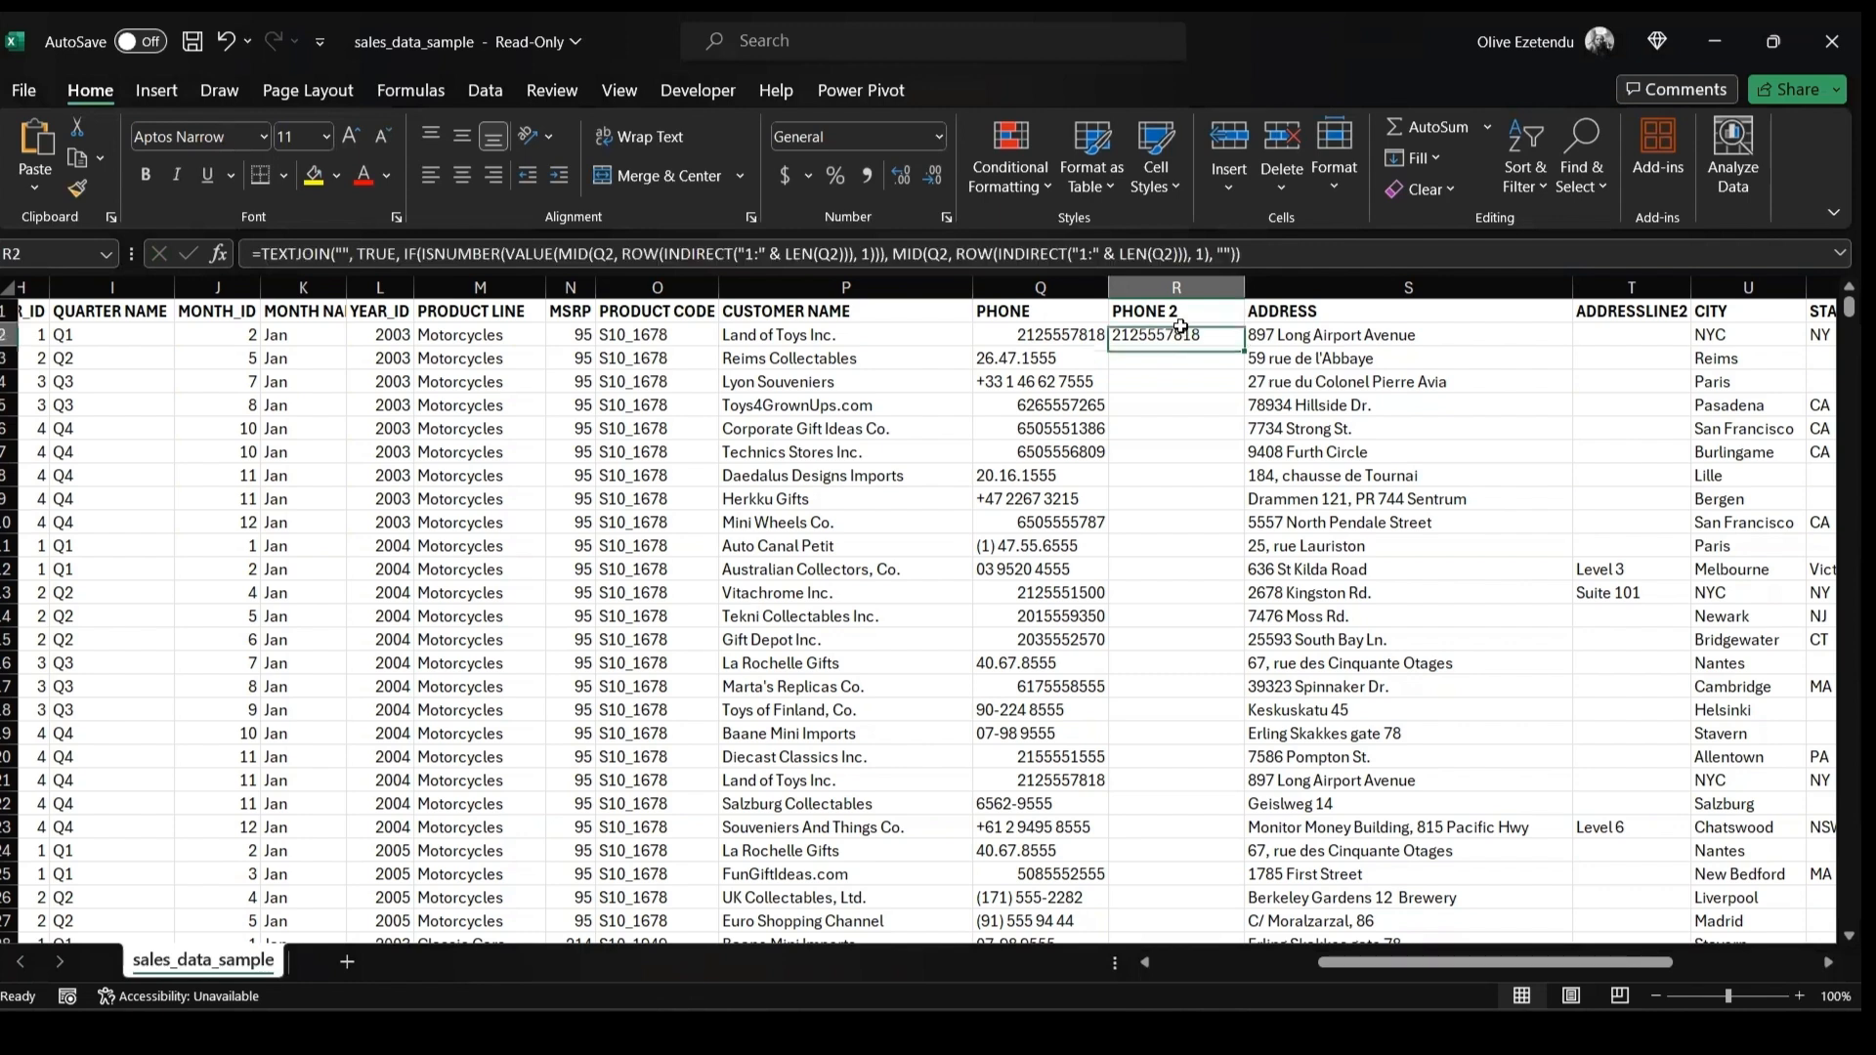
double_click(1244, 345)
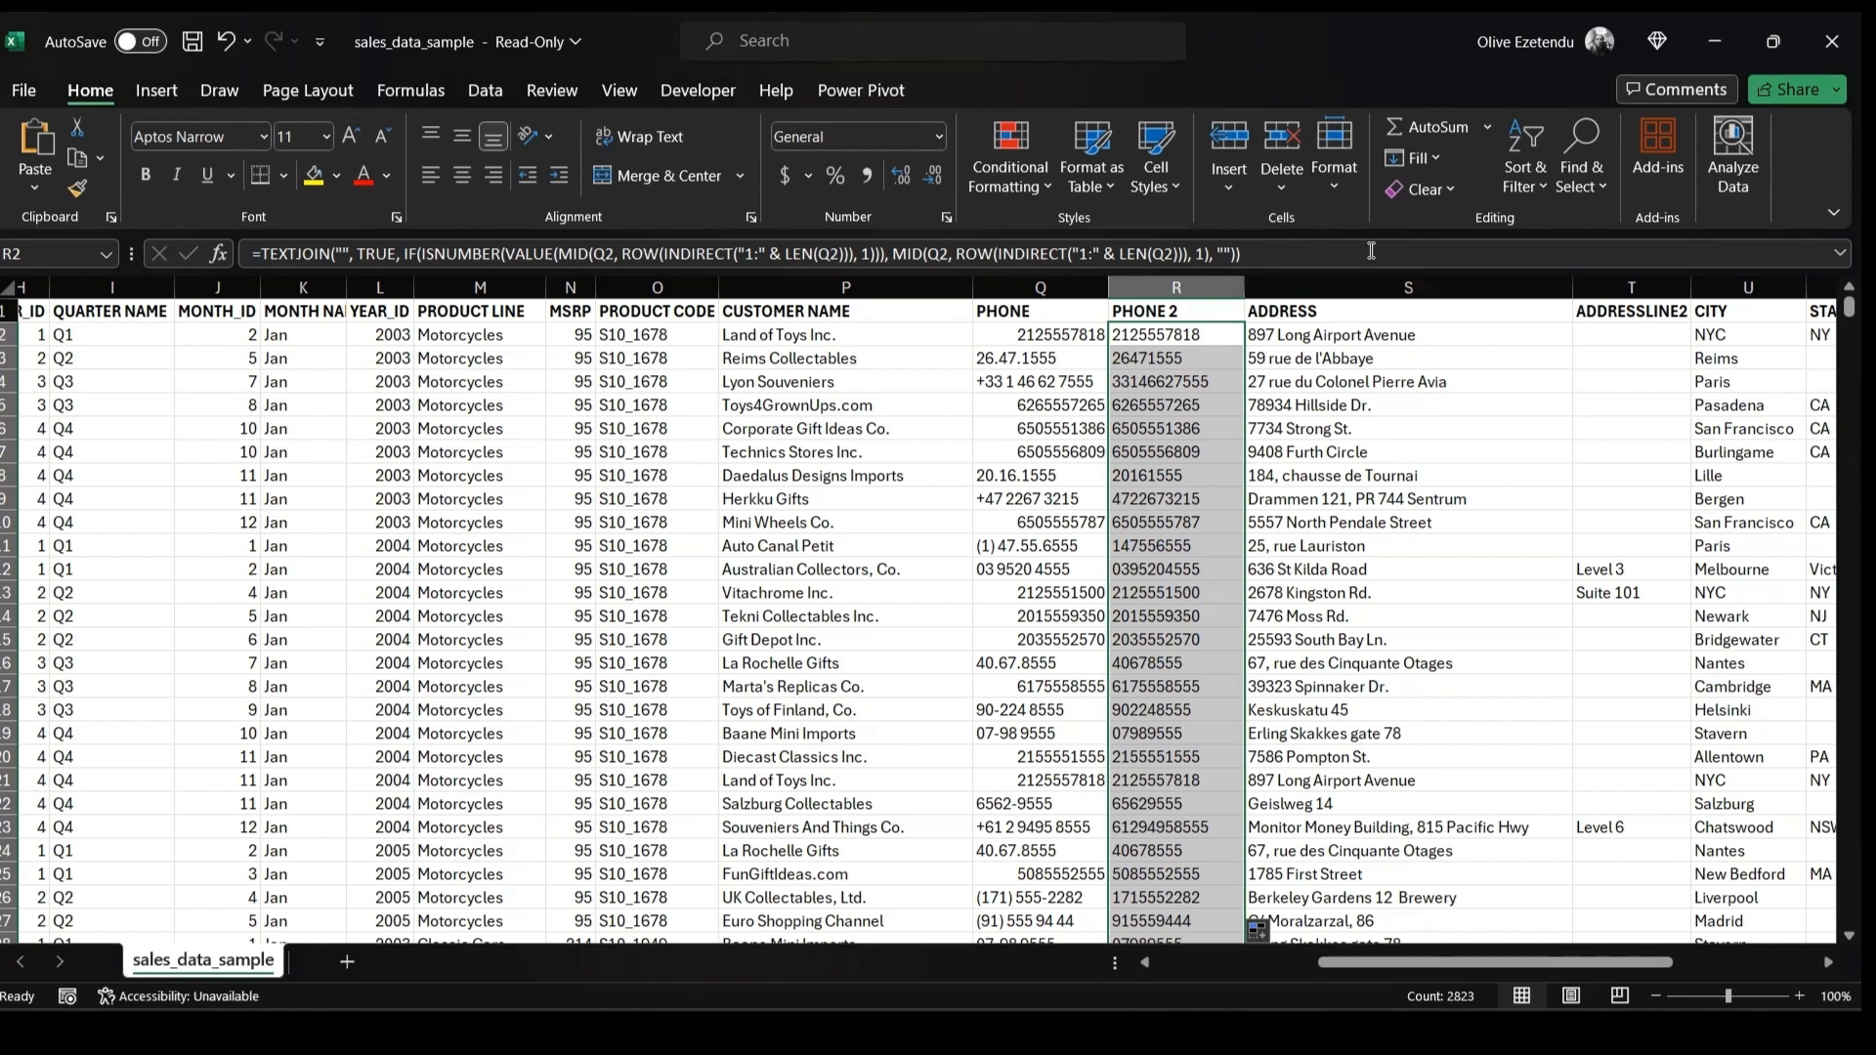
Insert a new column before ADDRESS and title it PHONE 3
click(1434, 341)
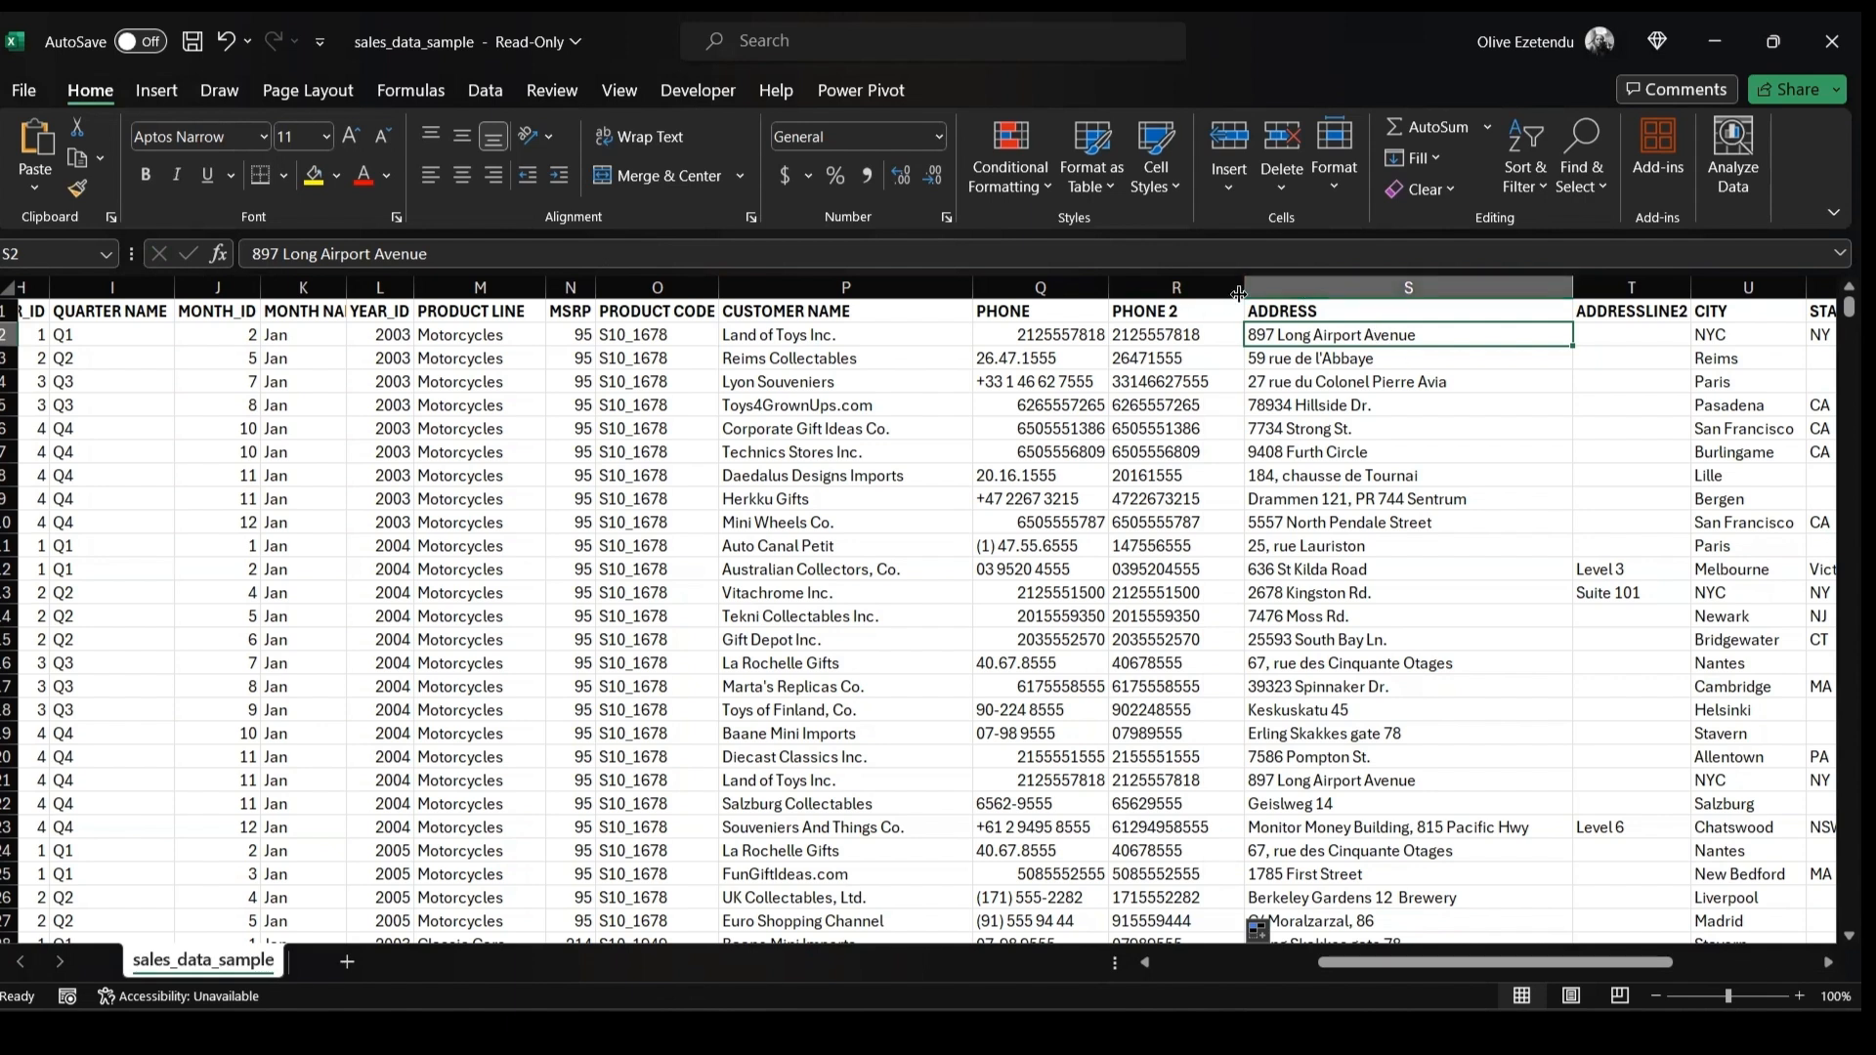
click(1268, 287)
click(1230, 137)
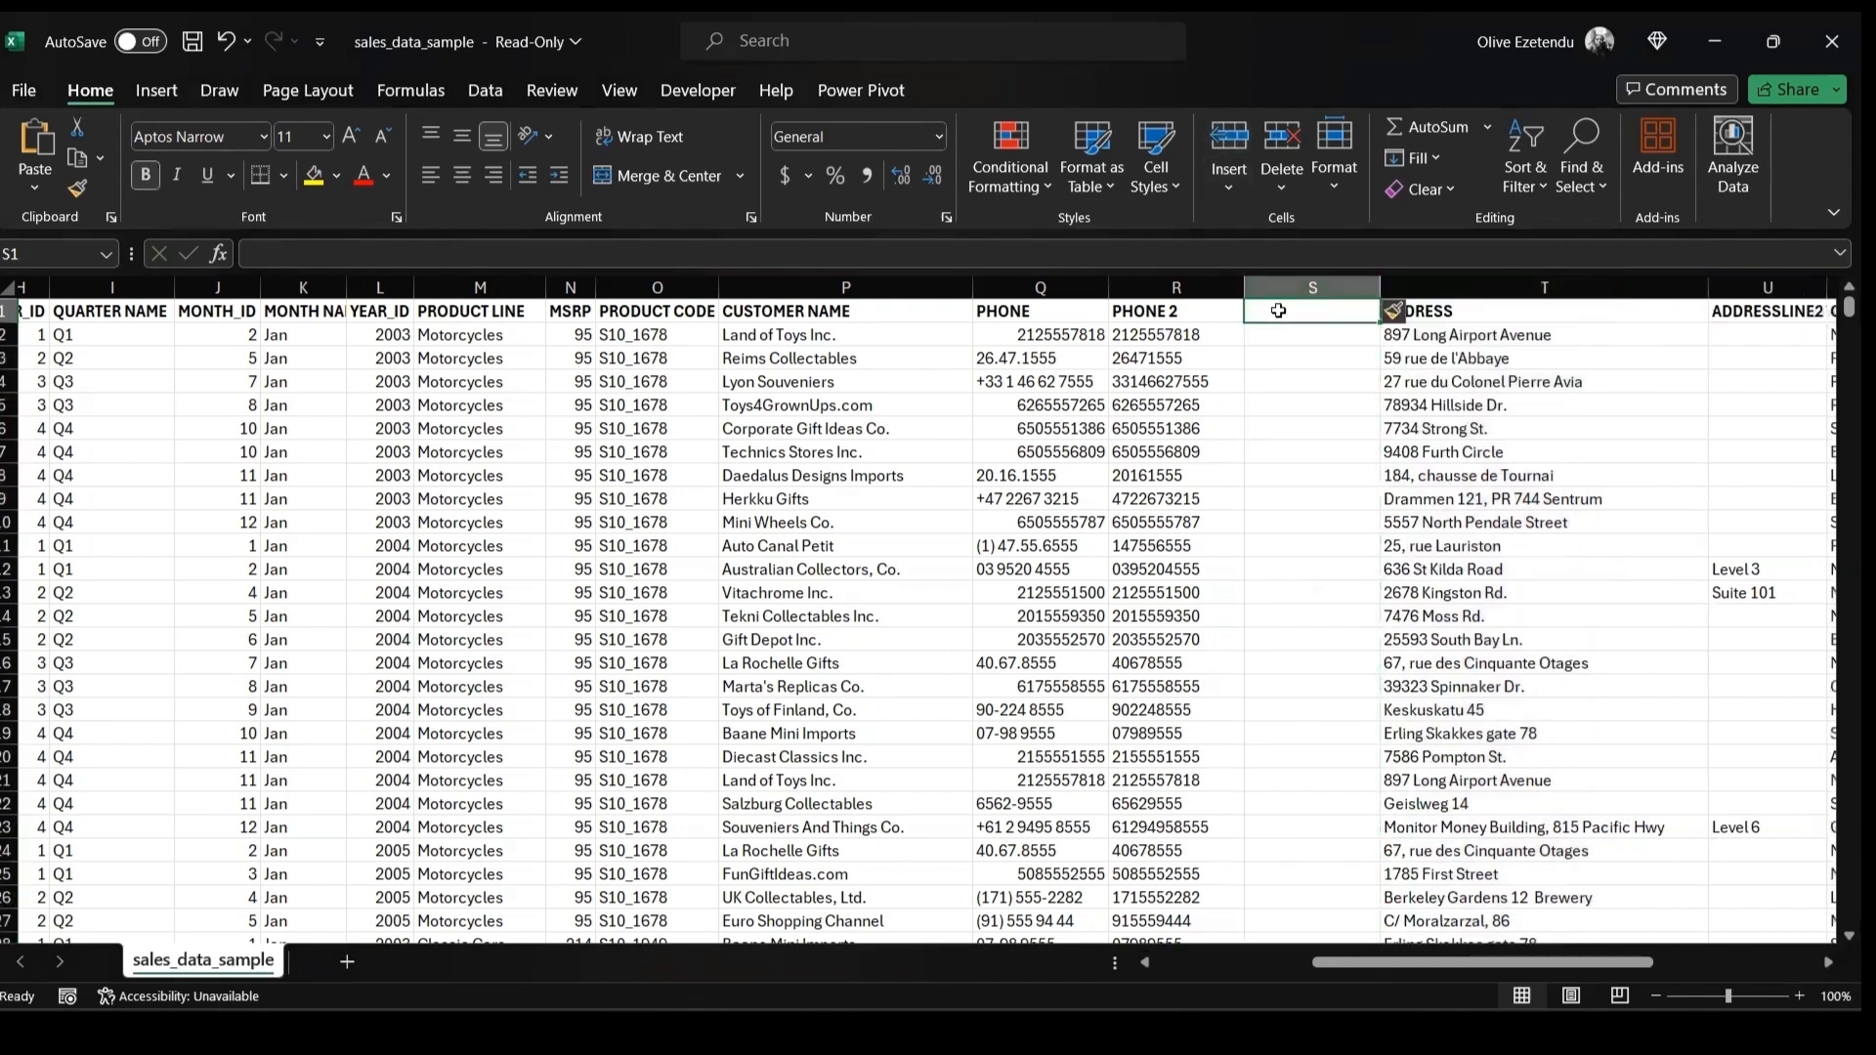
double_click(1281, 309)
text(p)
key(BackSpace)
text(PHONE)
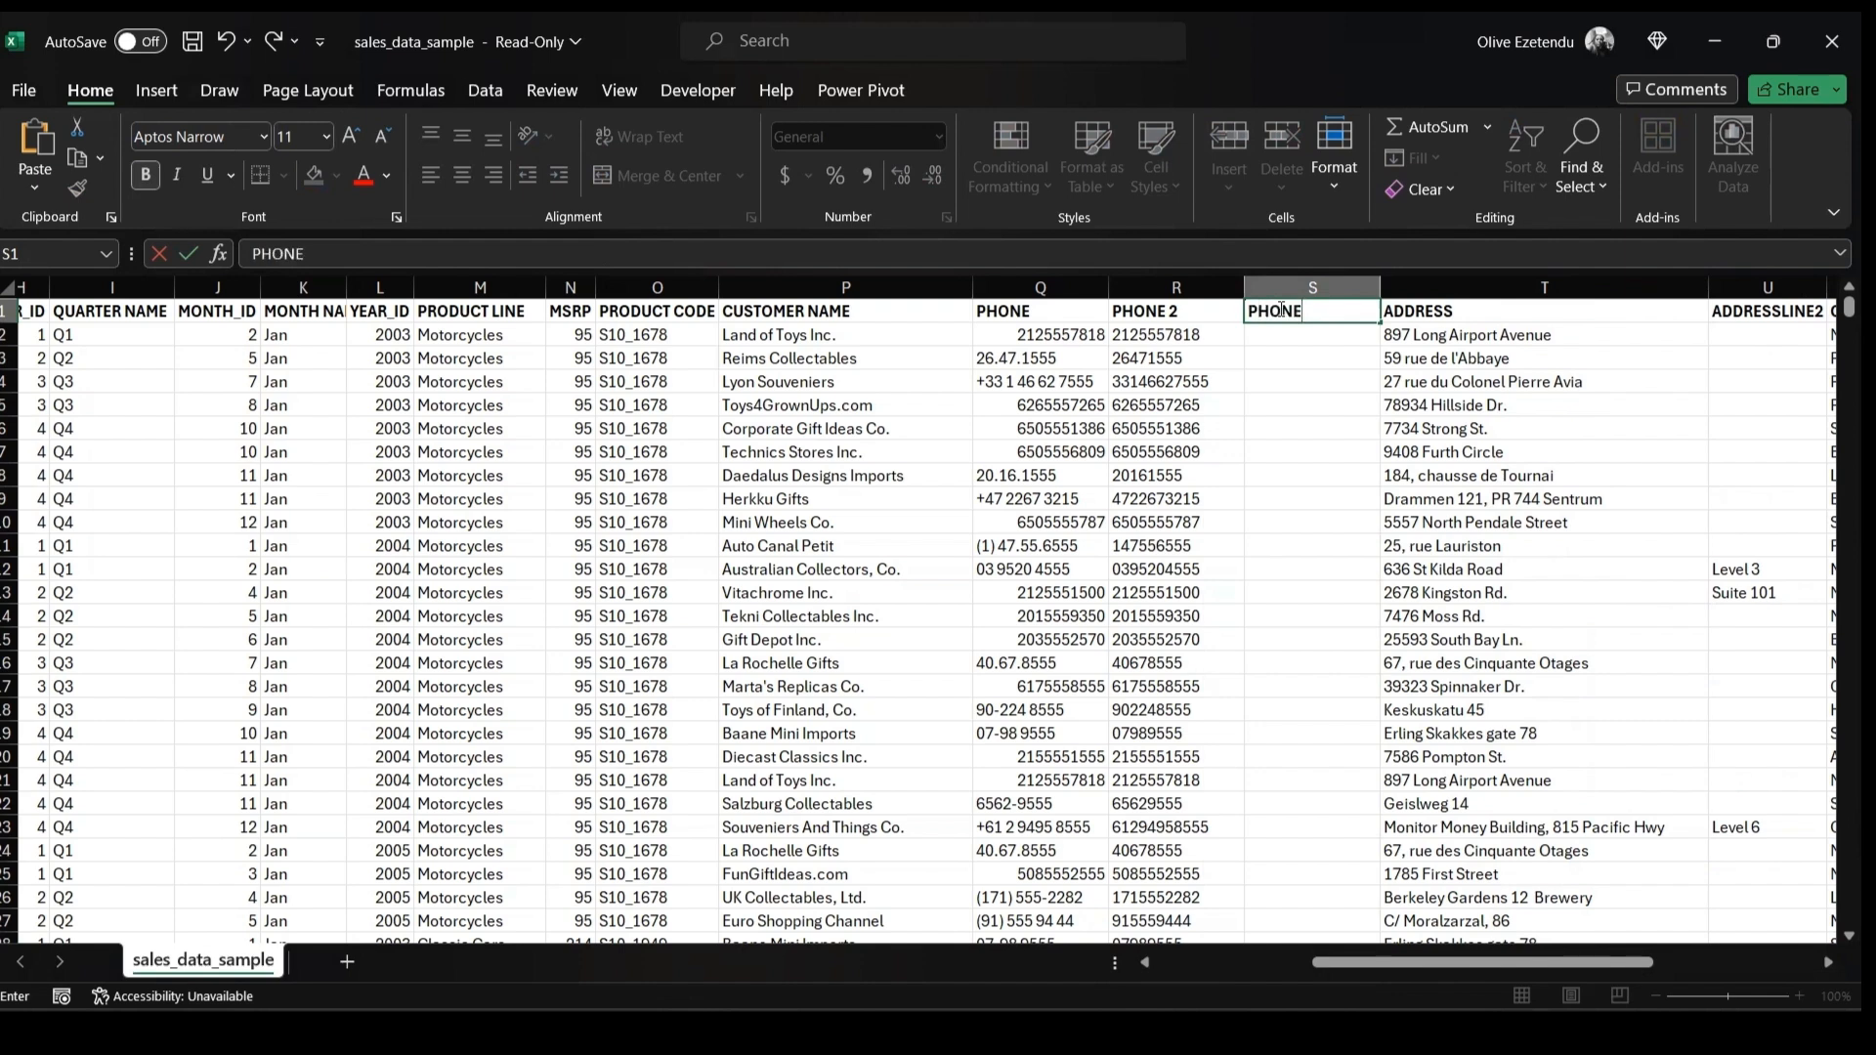
text( 3)
key(Return)
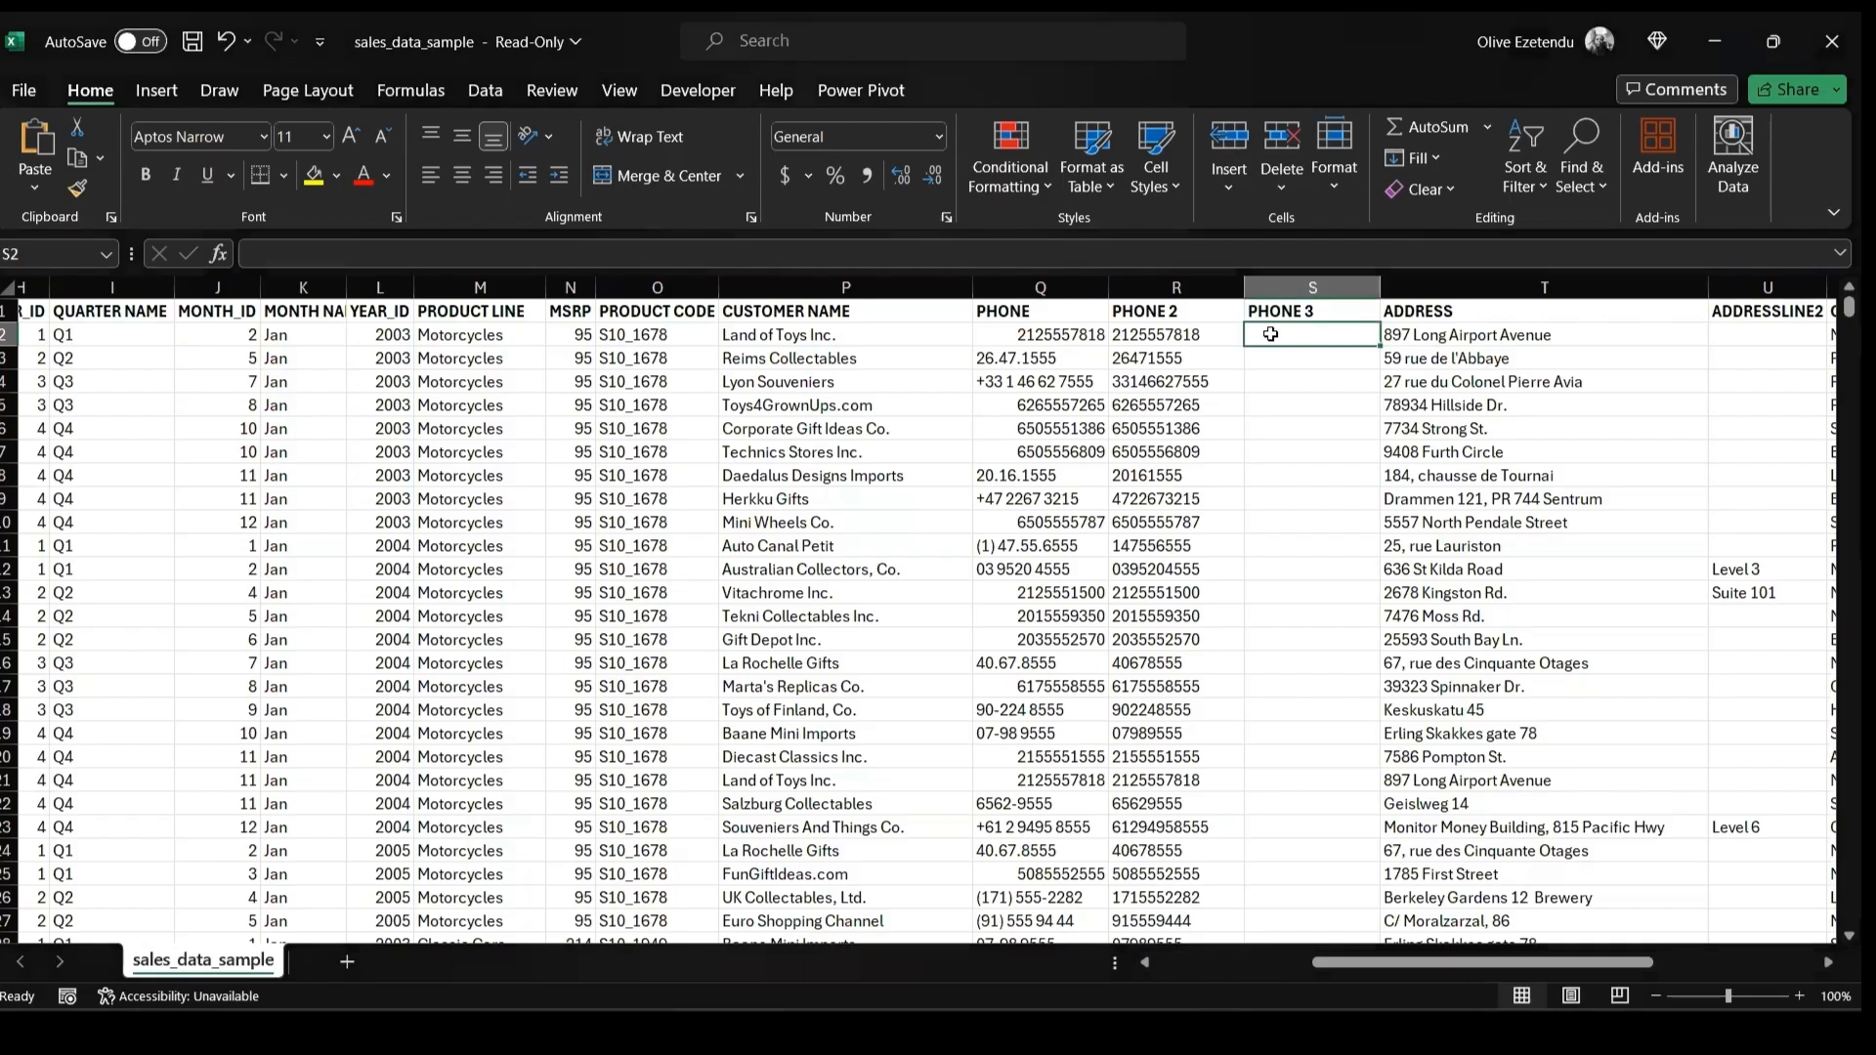
click(773, 252)
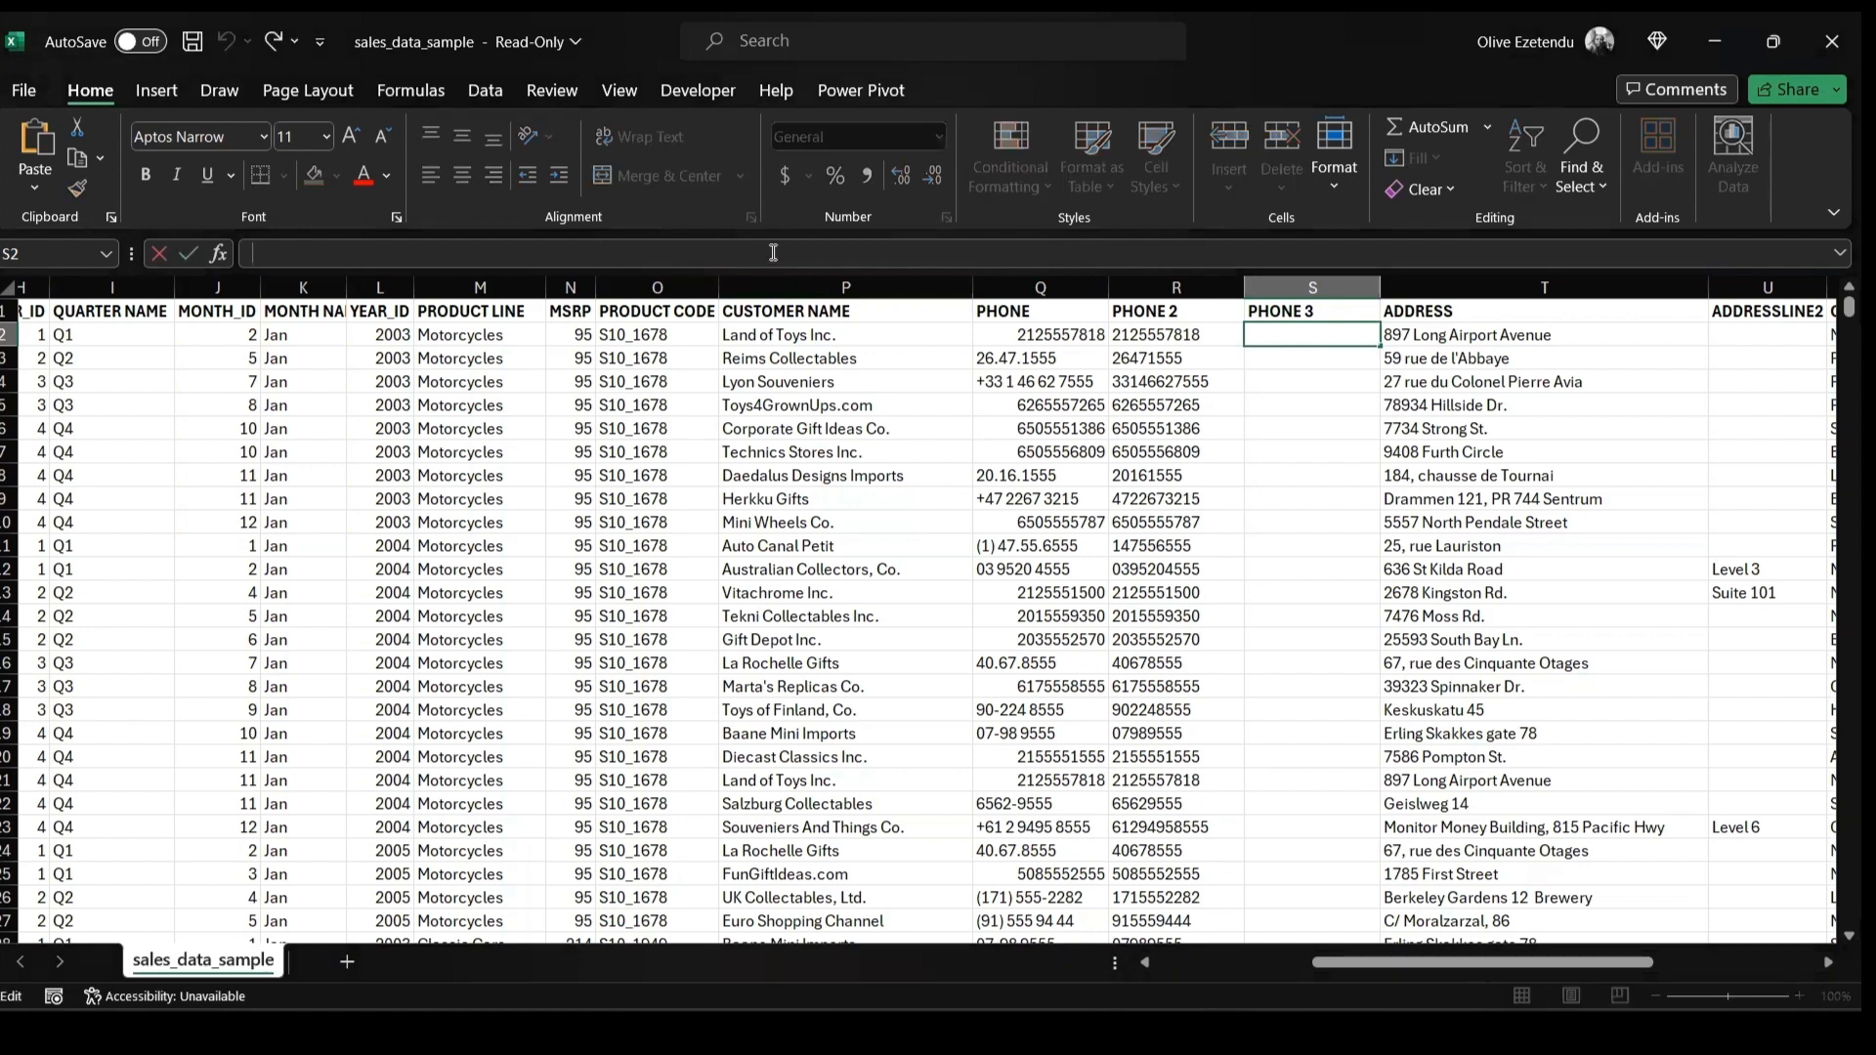
text(=IF(LEN(R2)=10,TEXT(R2,"(000) 000-0000"),""))
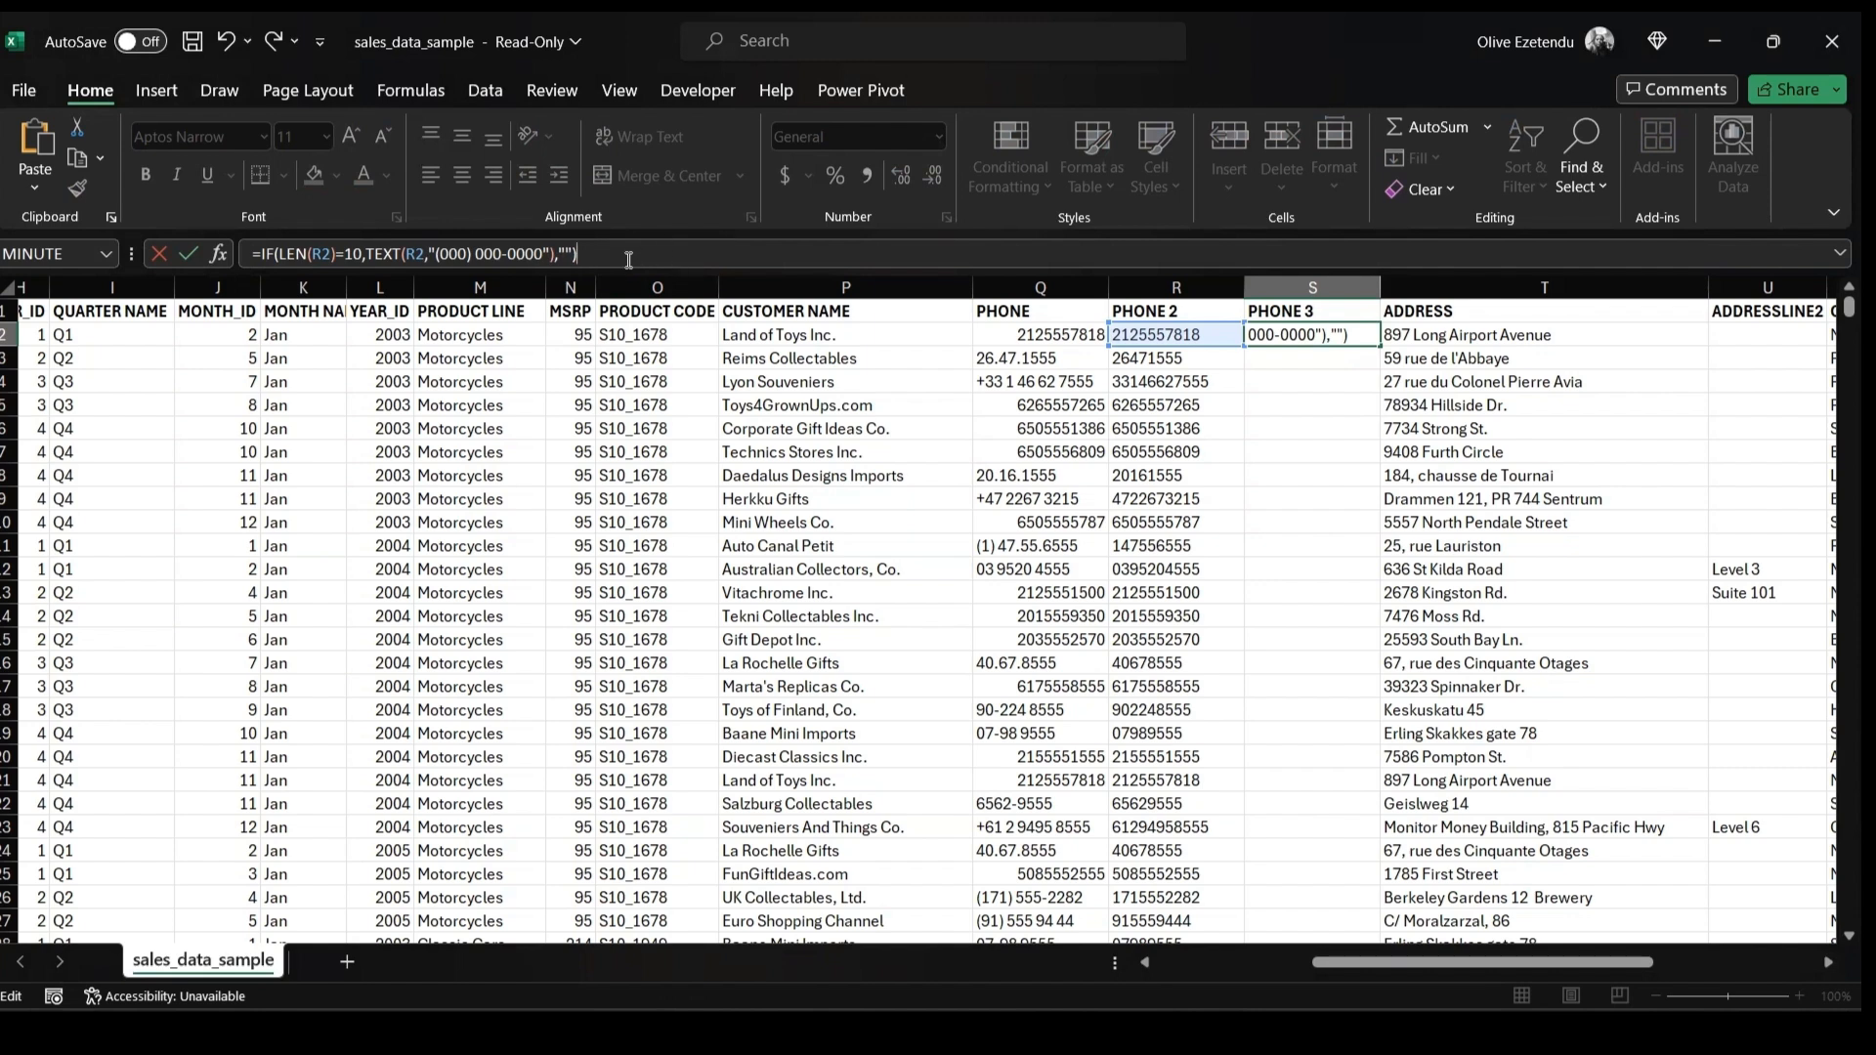
key(Return)
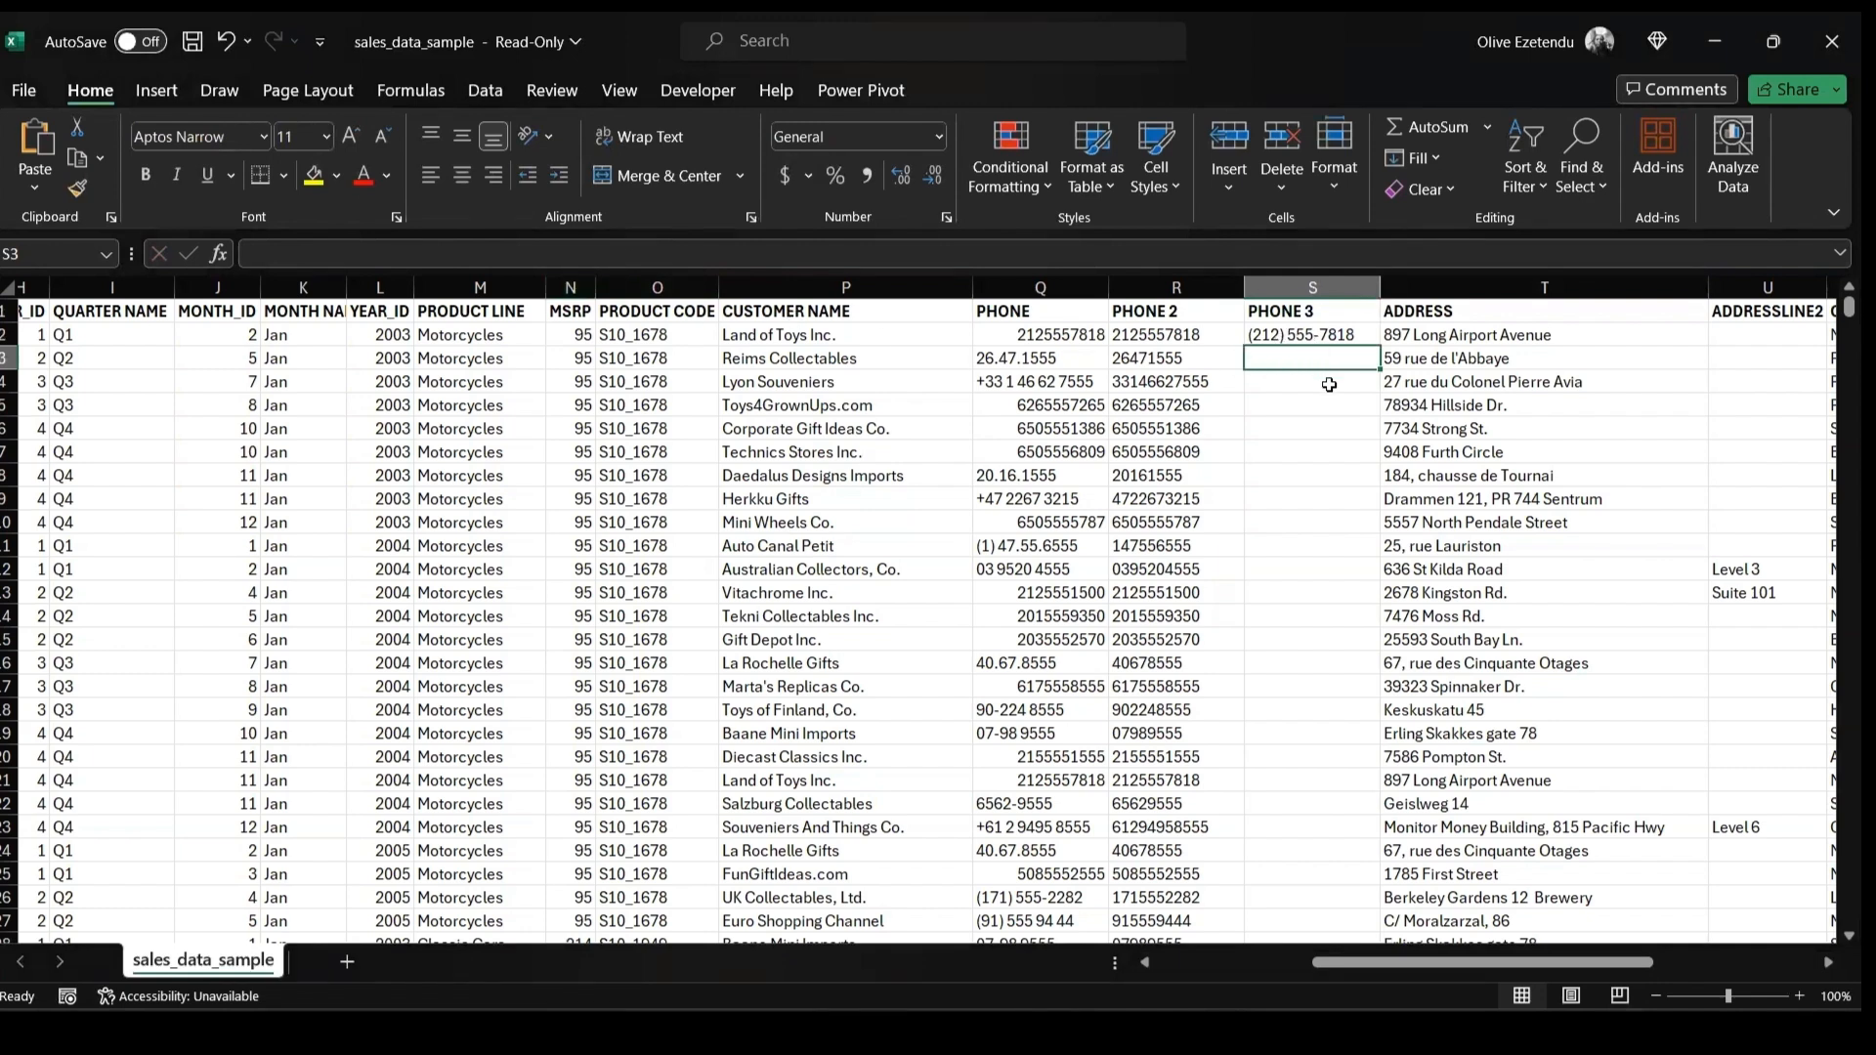
click(1302, 339)
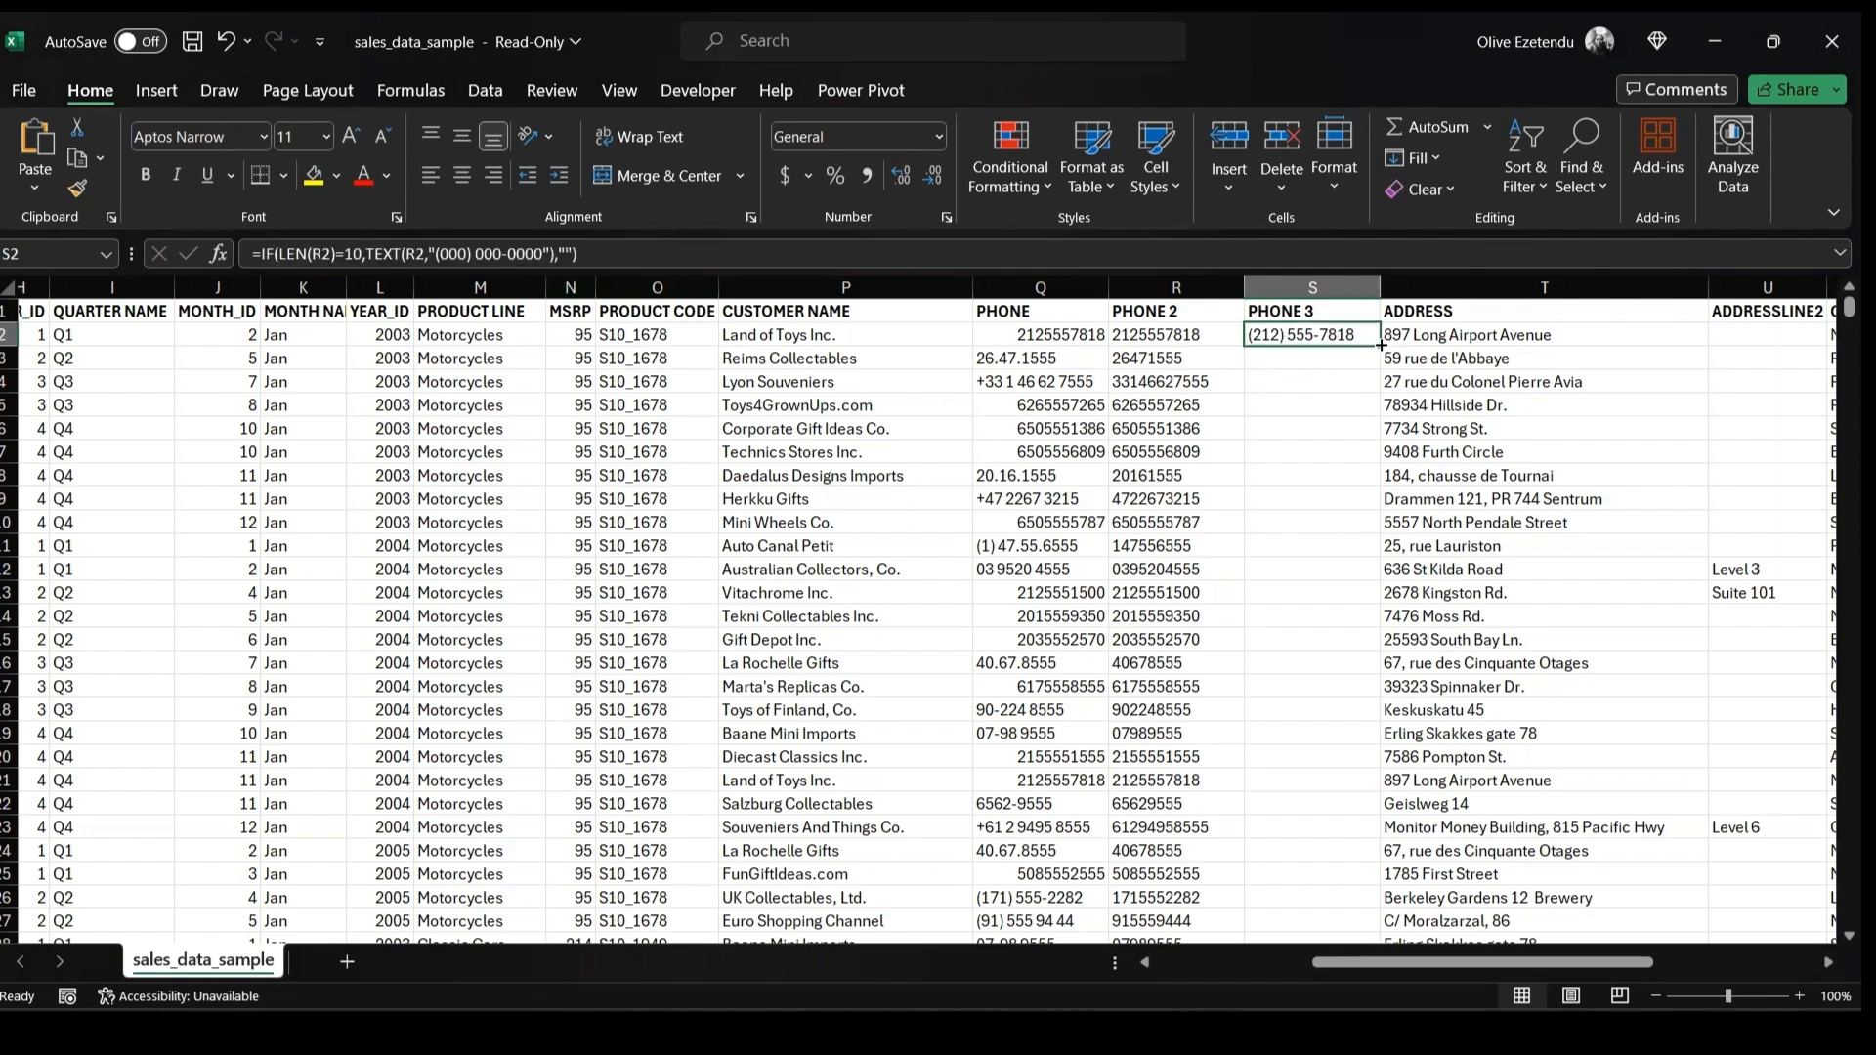
double_click(1381, 344)
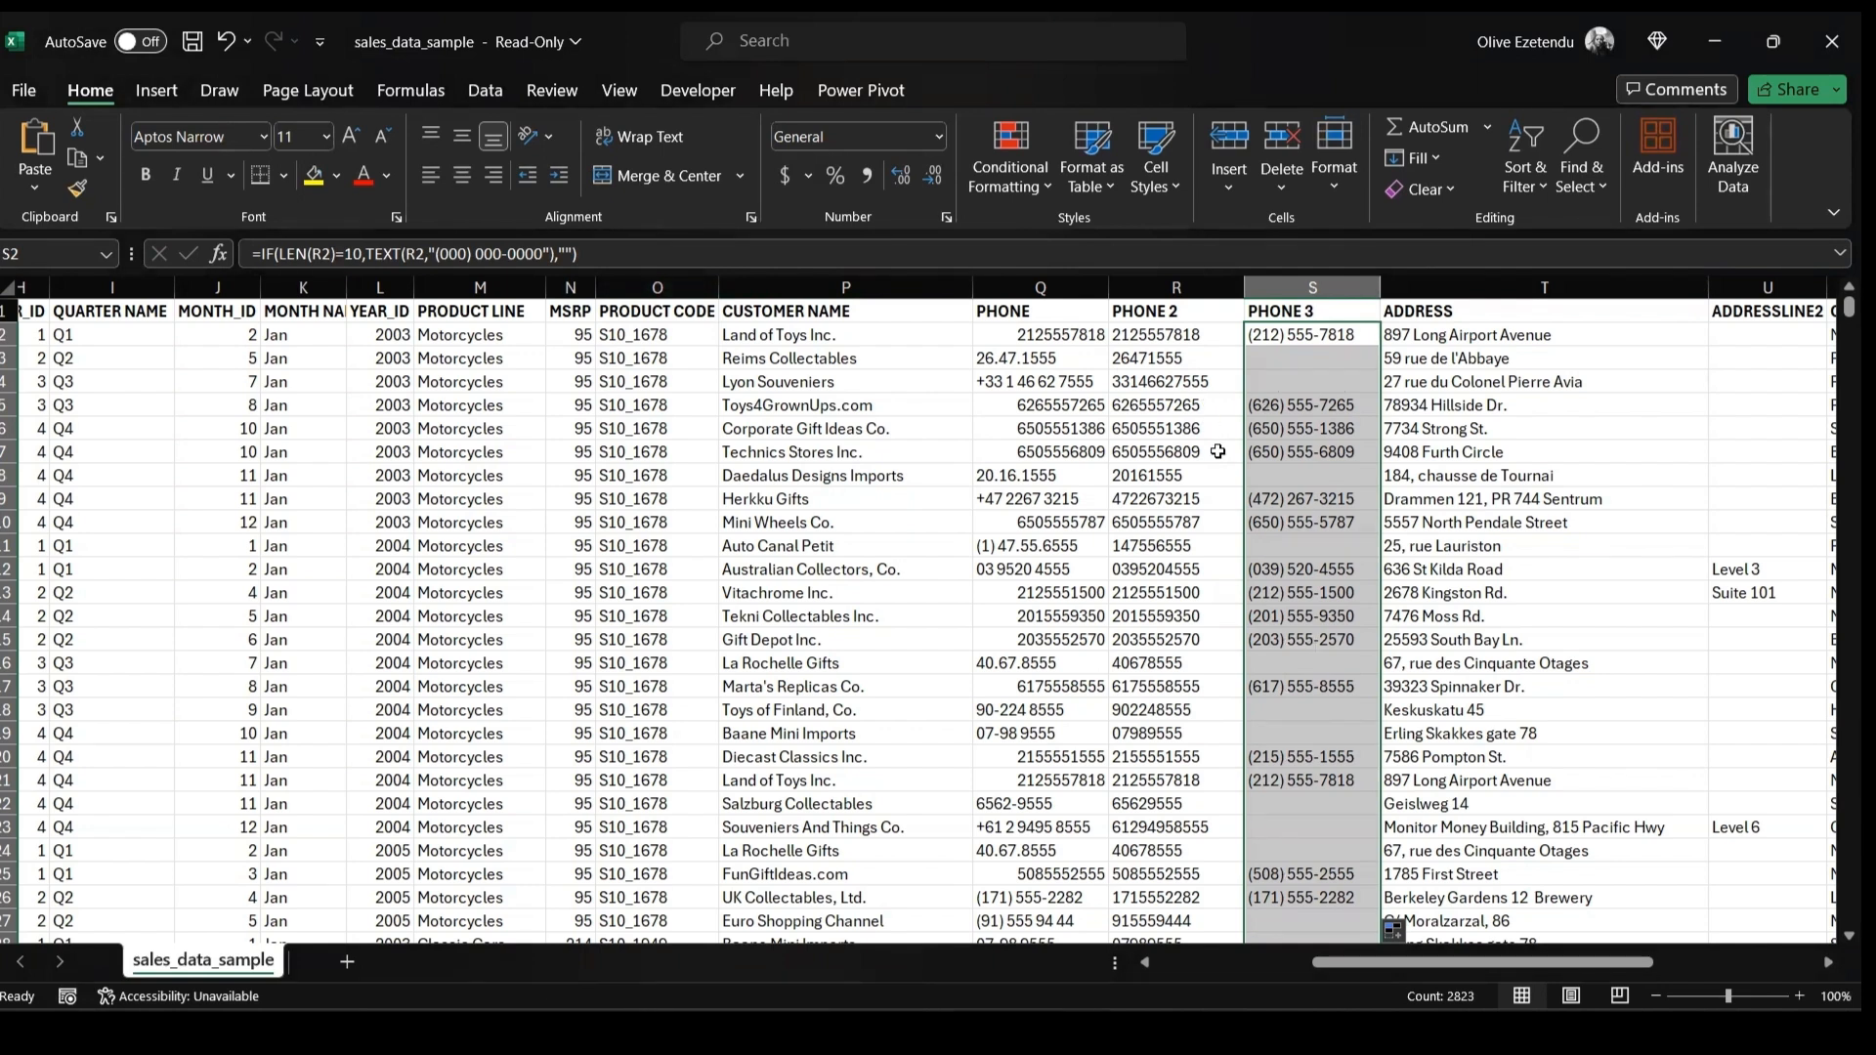
Change the PHONE 3 formula's condition to LEN(R2)>=10, commit it and fill it down the column
scroll(1243, 714, down, 15)
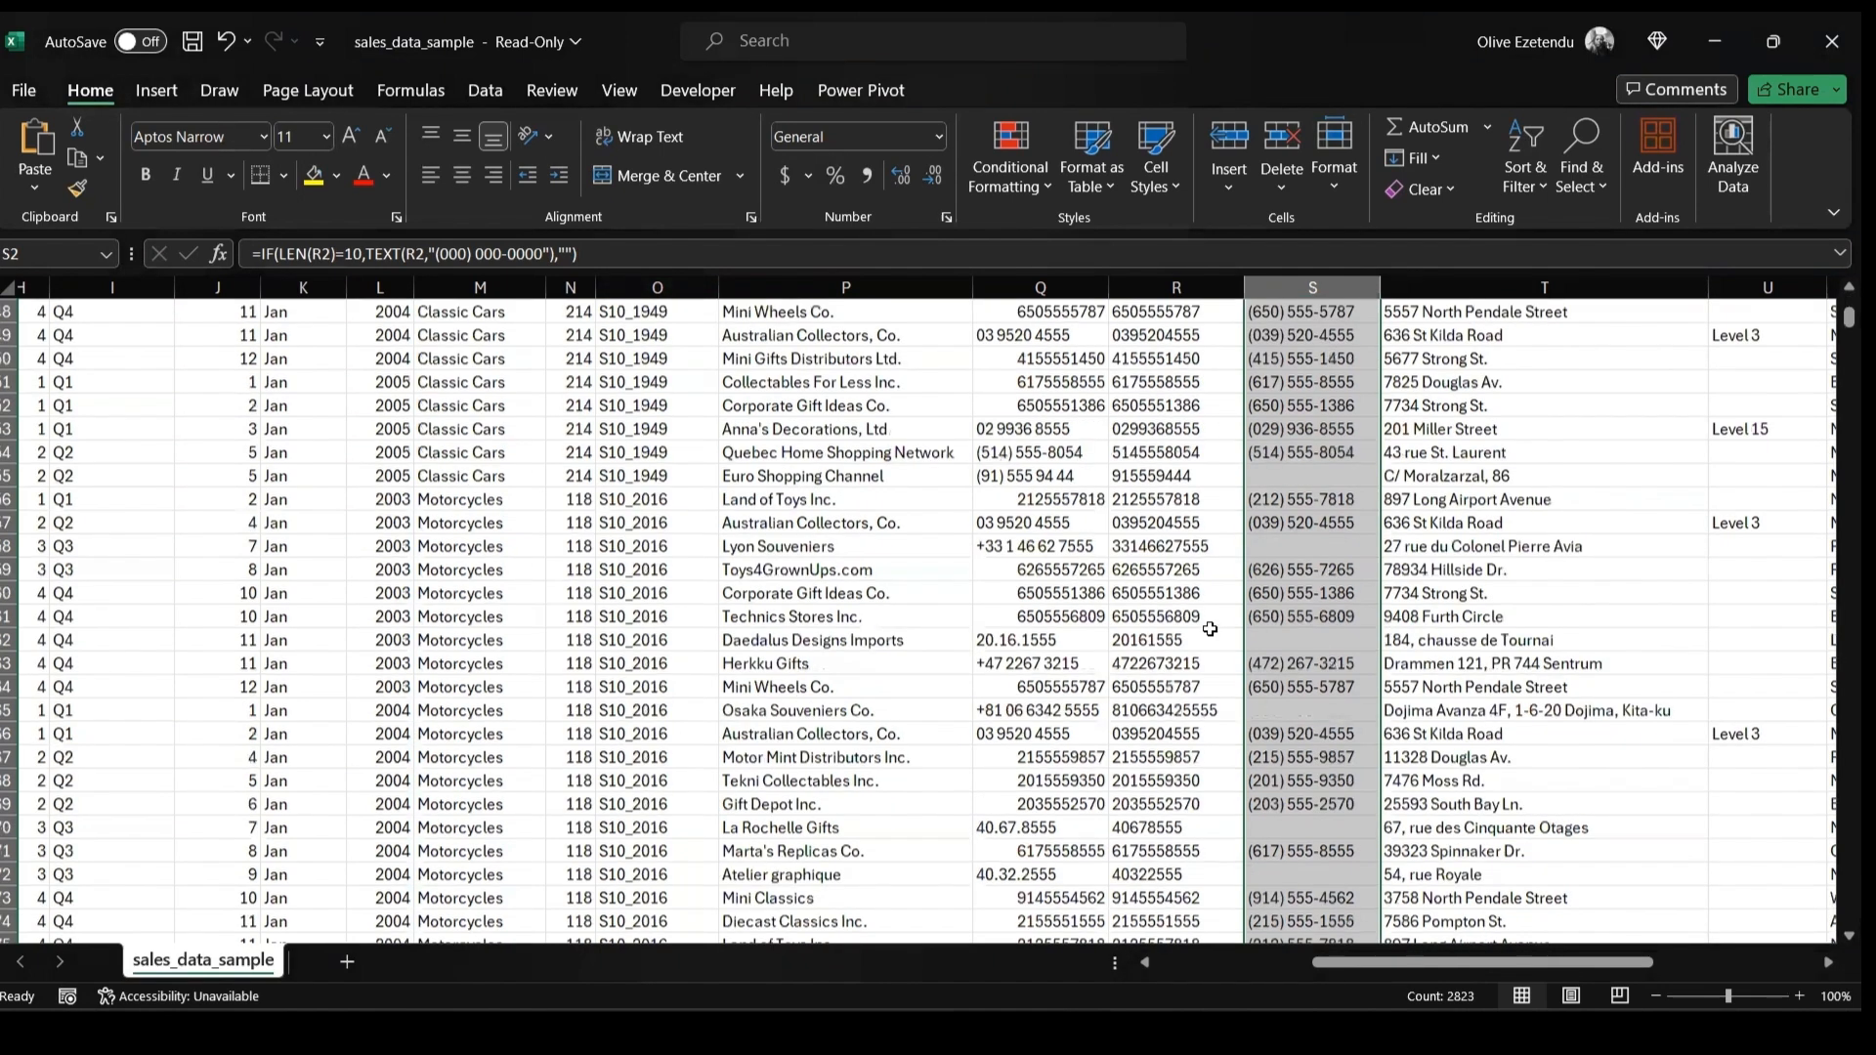
scroll(1209, 630, up, 7)
scroll(1209, 630, up, 8)
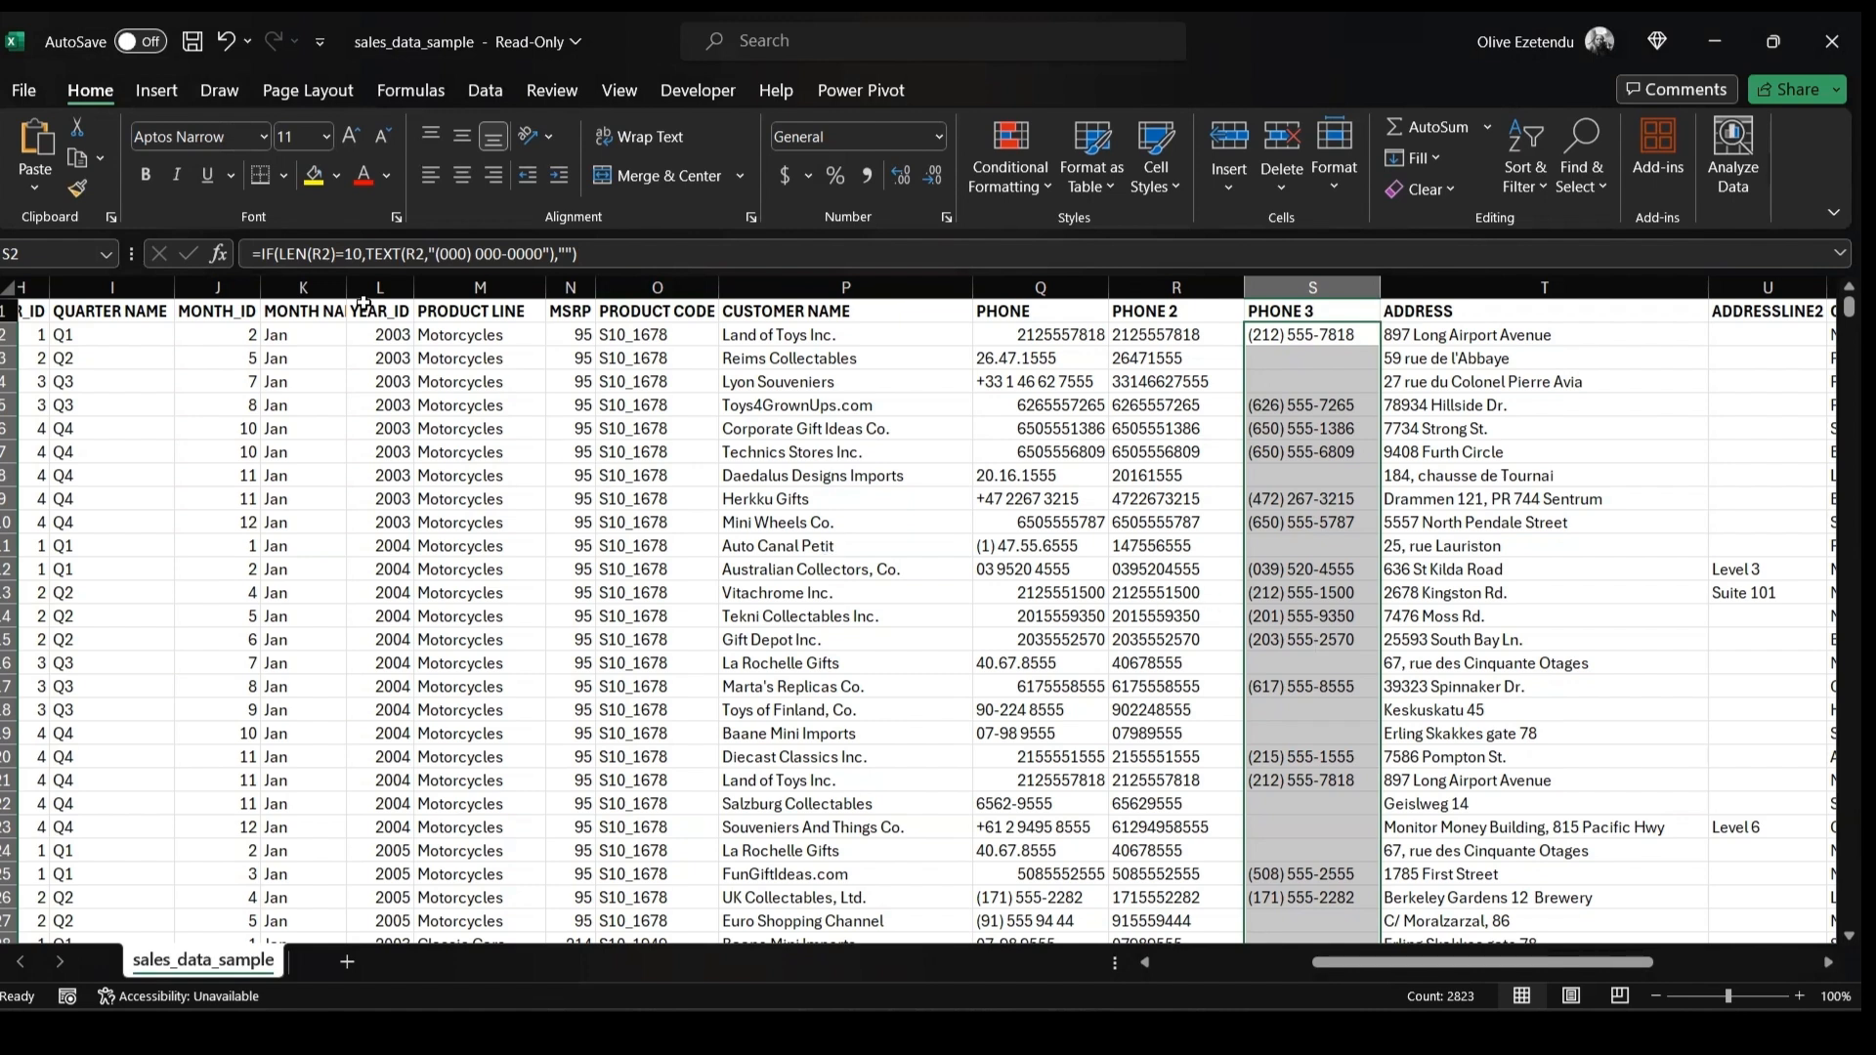
click(335, 256)
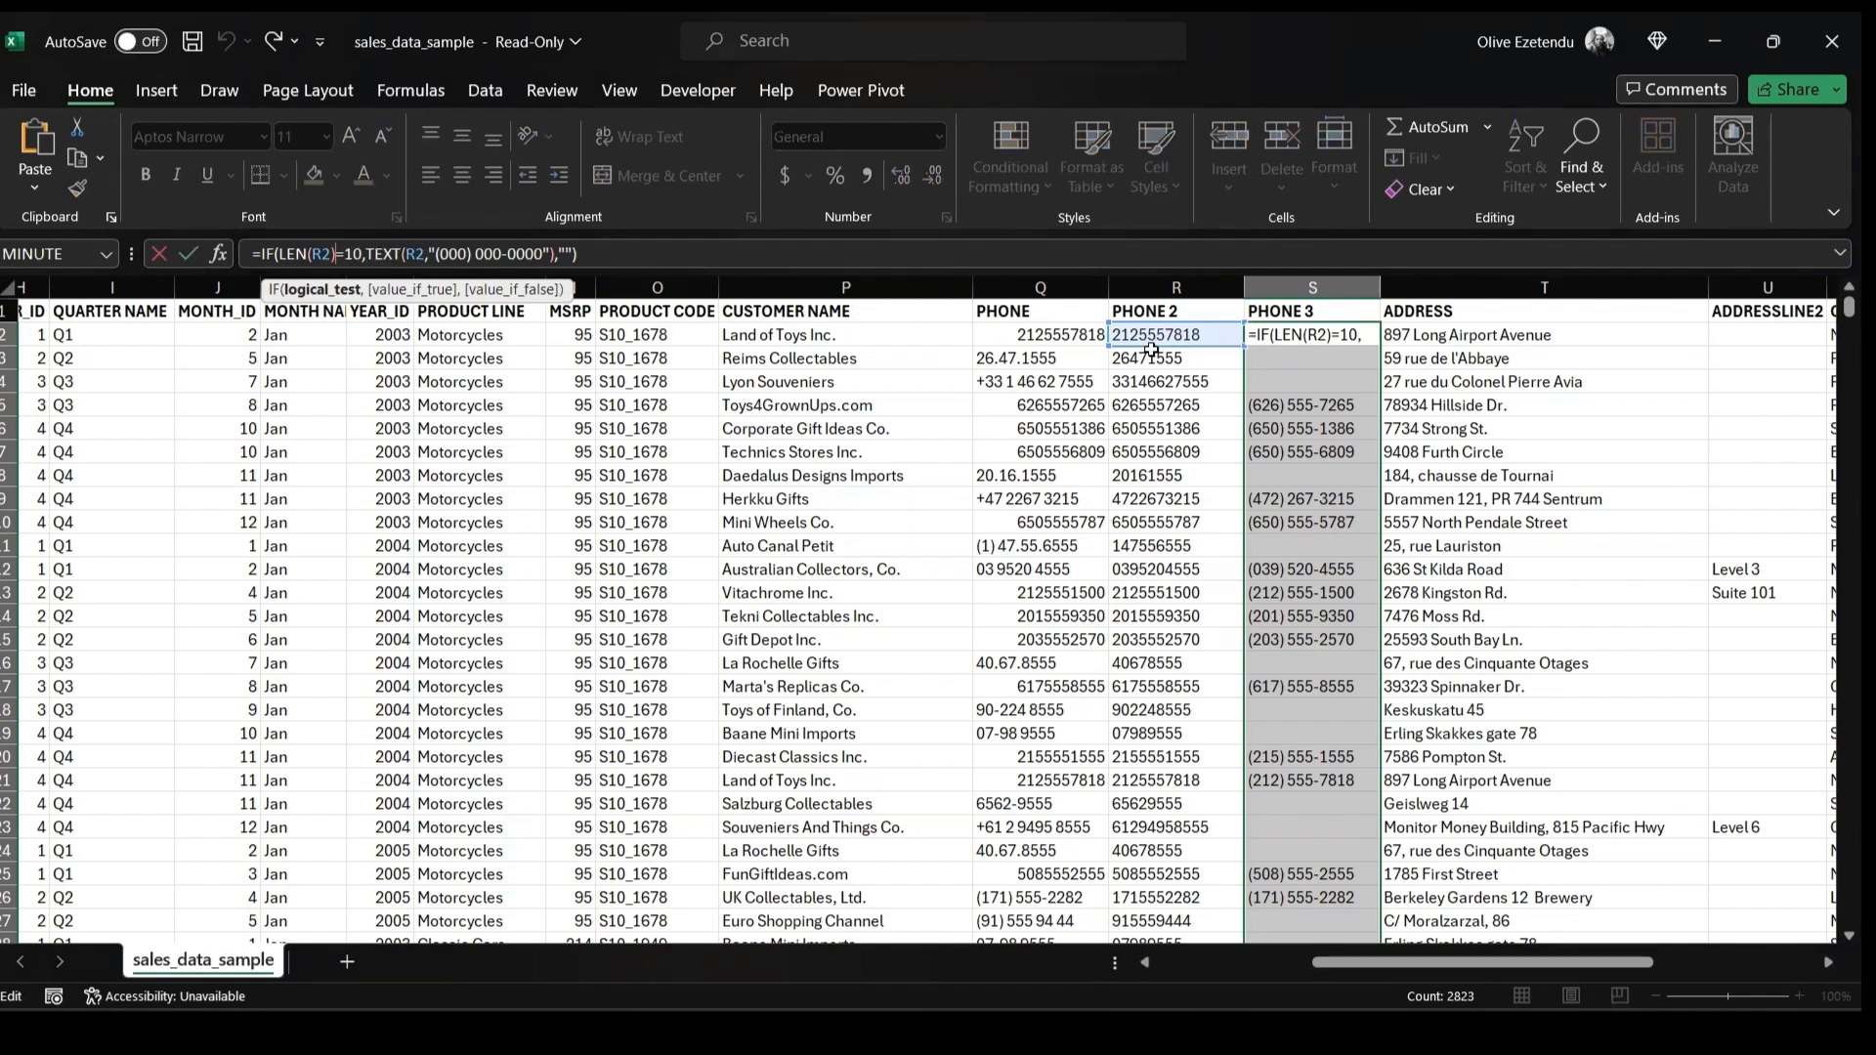
text(>)
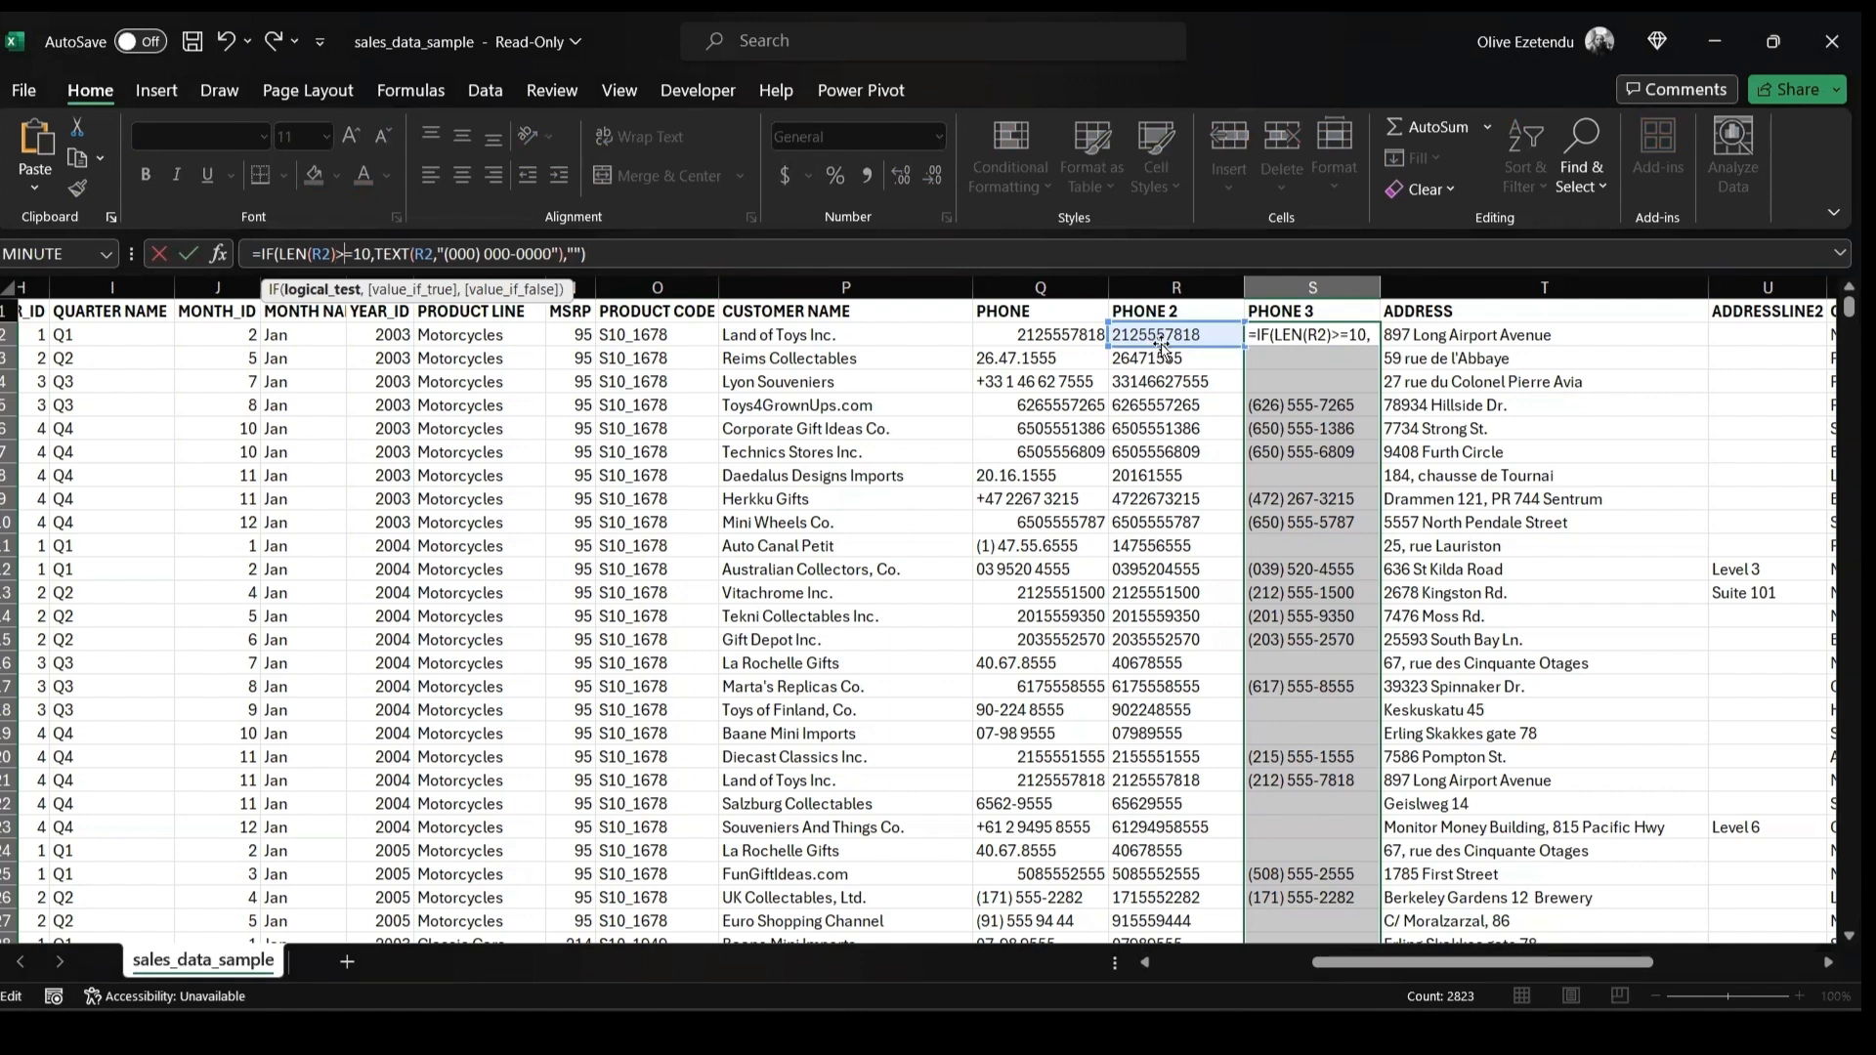
click(1307, 333)
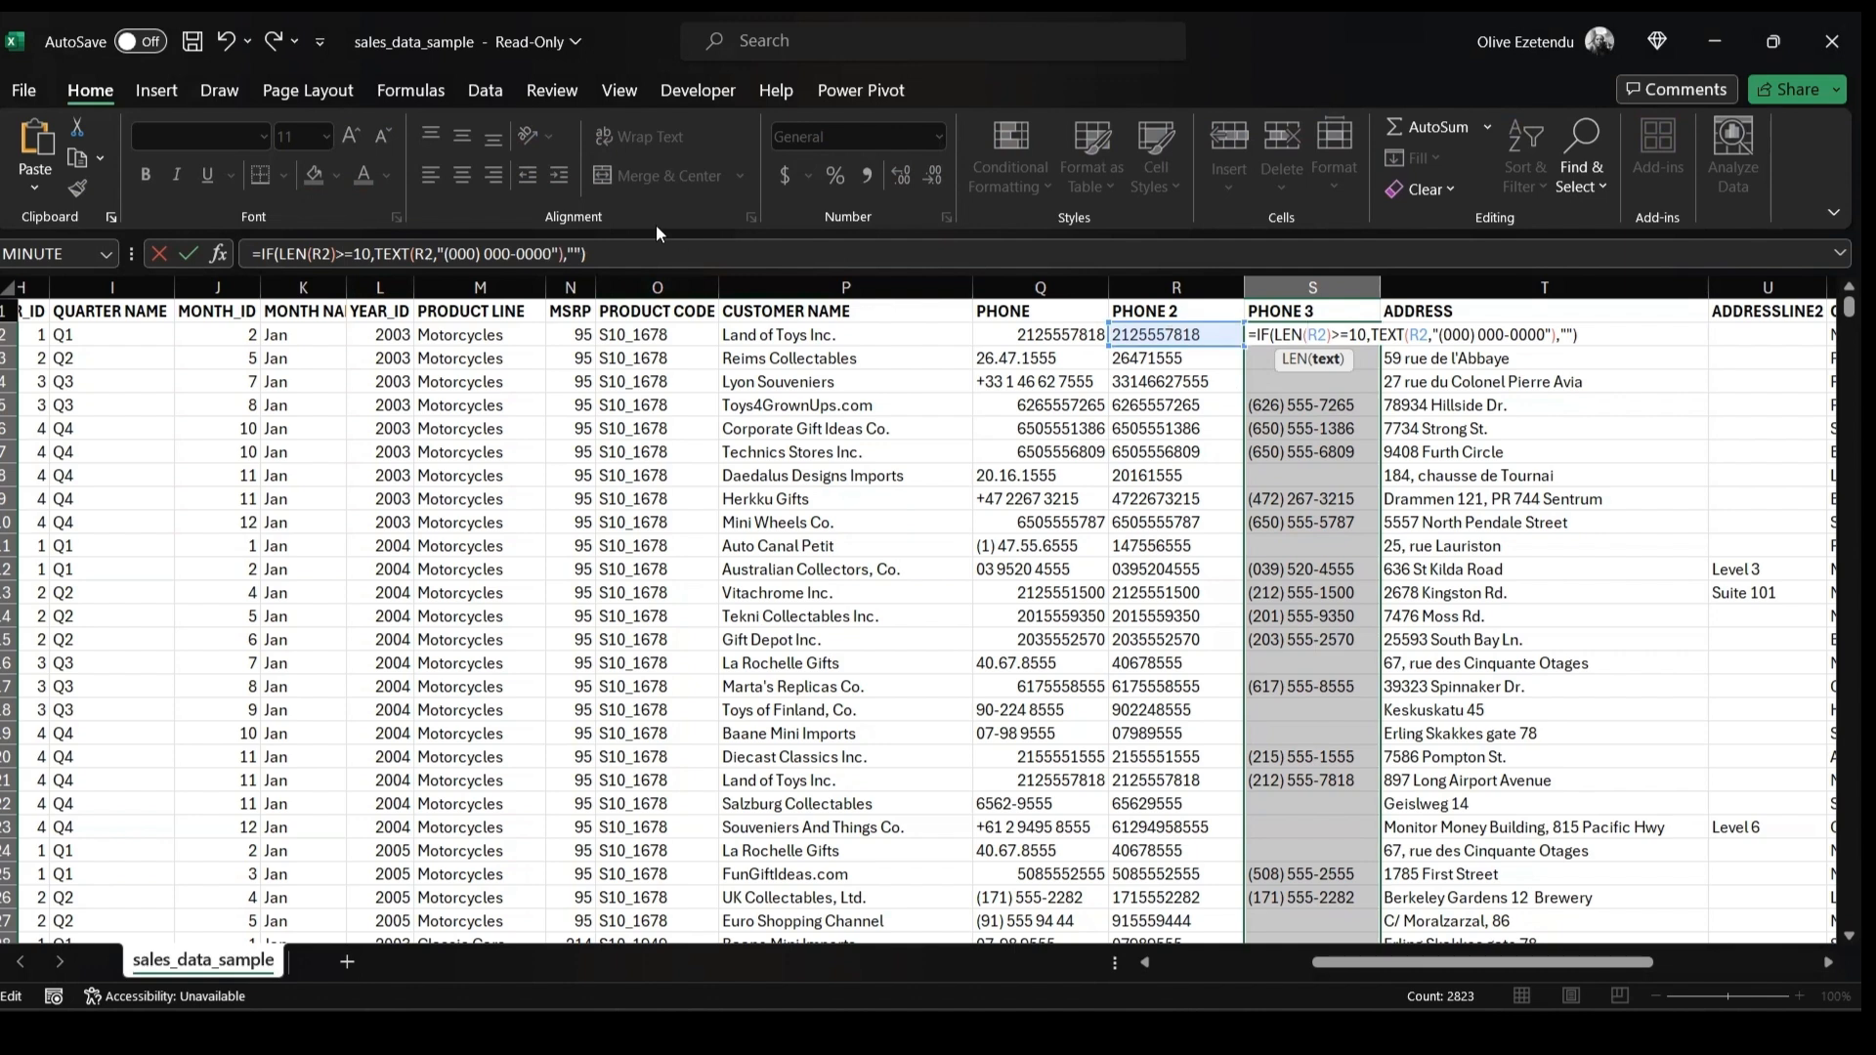
key(Return)
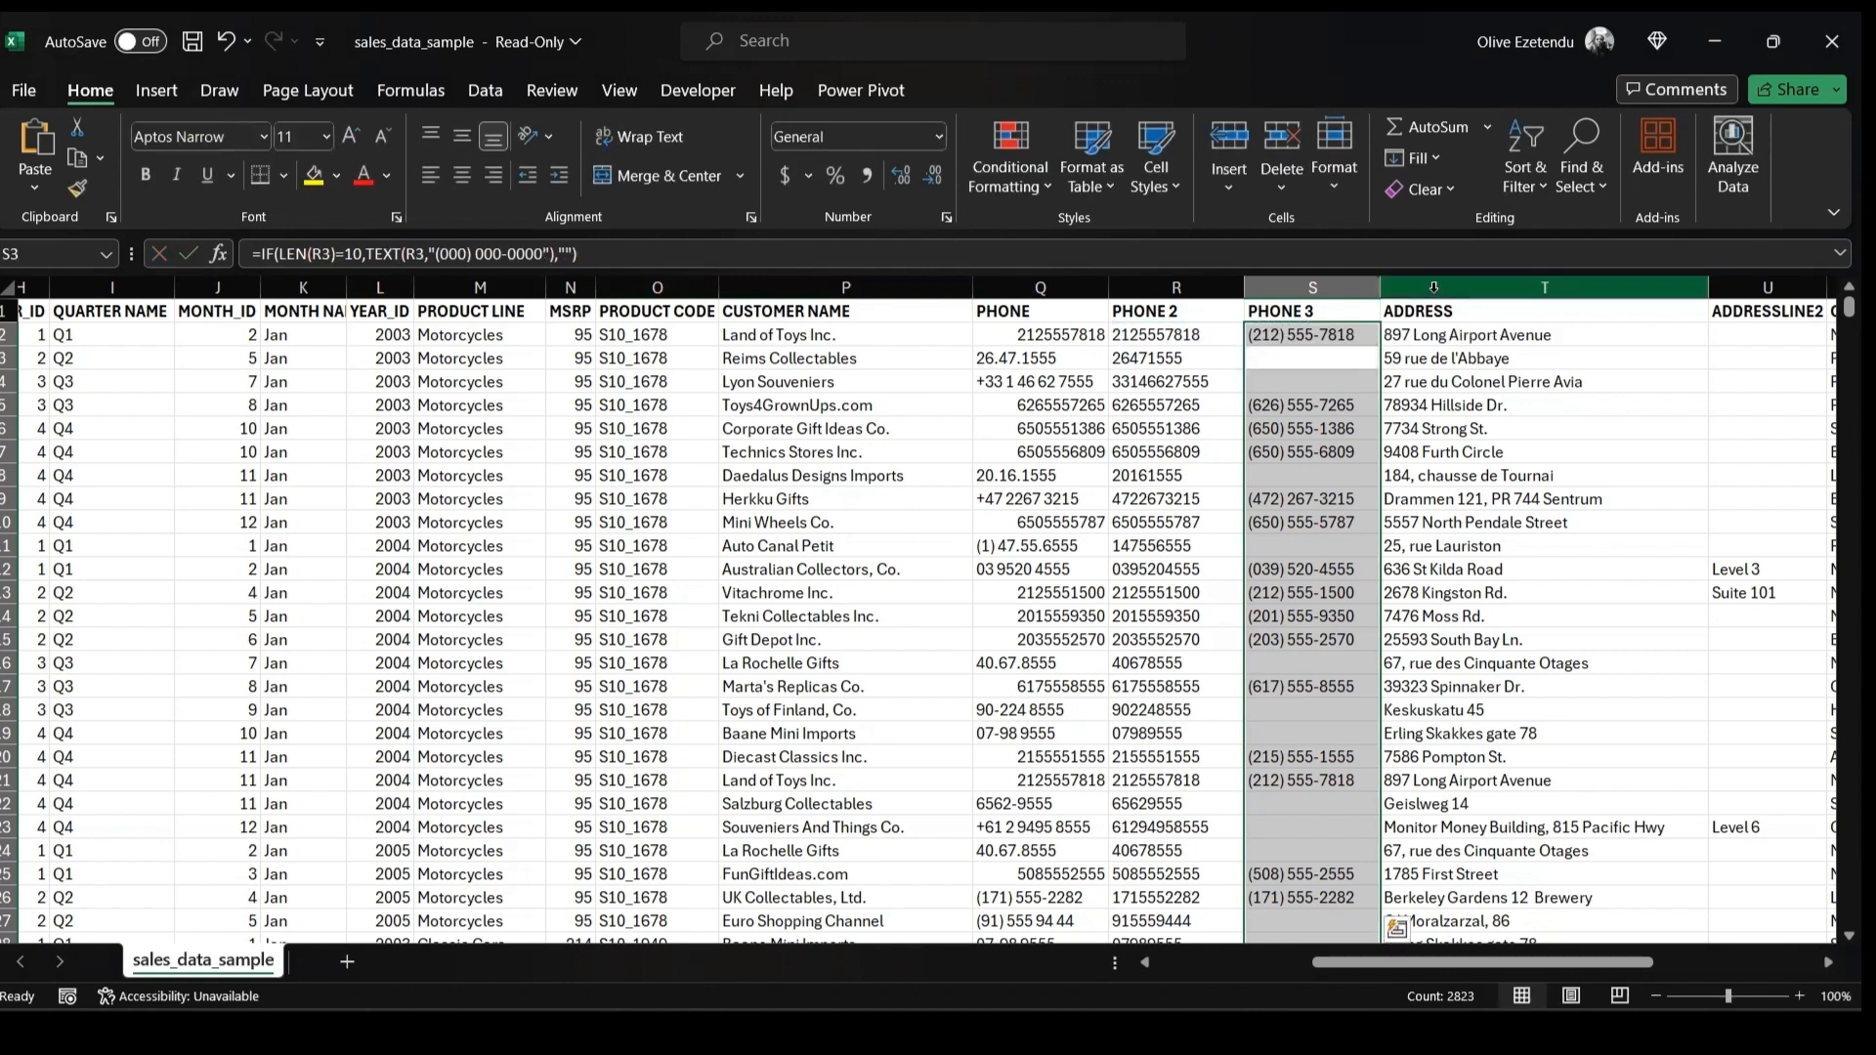
click(1293, 336)
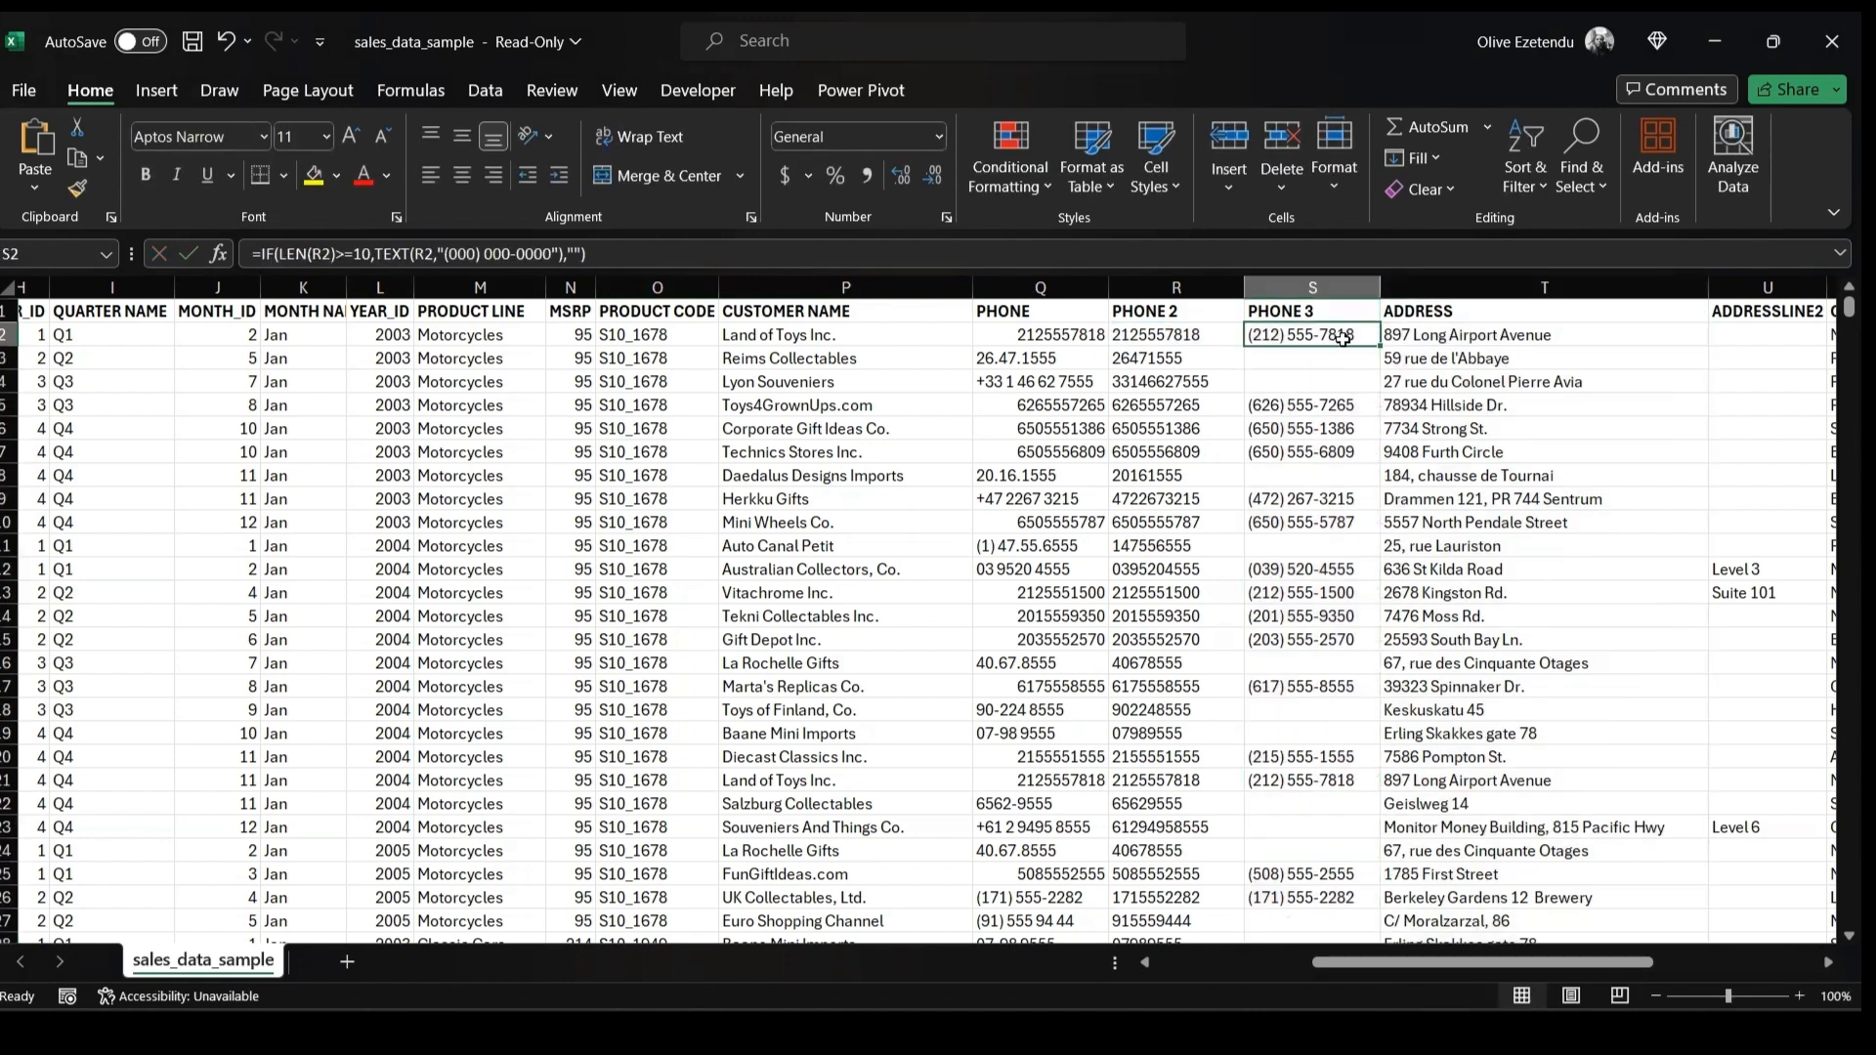
double_click(1379, 344)
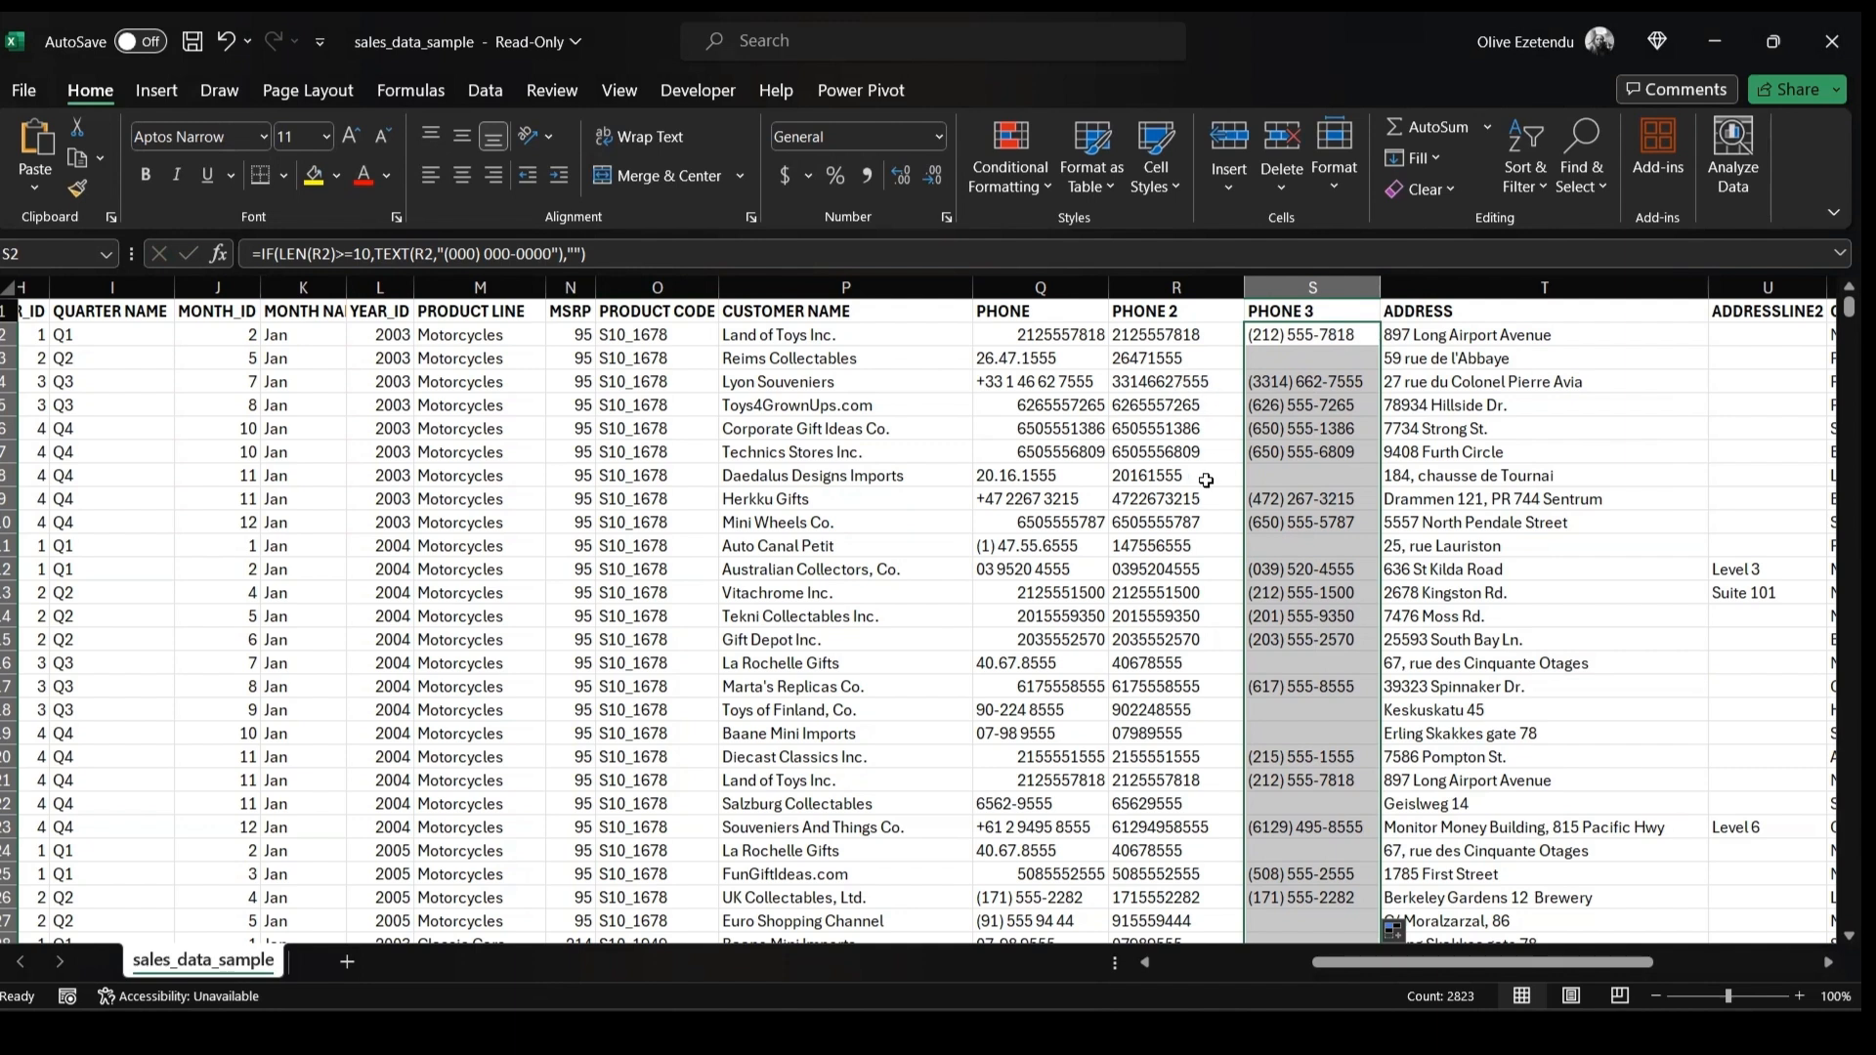
Select the ADDRESSLINE2 column and scroll through its entries alongside the PHONE 3 results
scroll(1207, 479, down, 5)
scroll(1191, 524, down, 4)
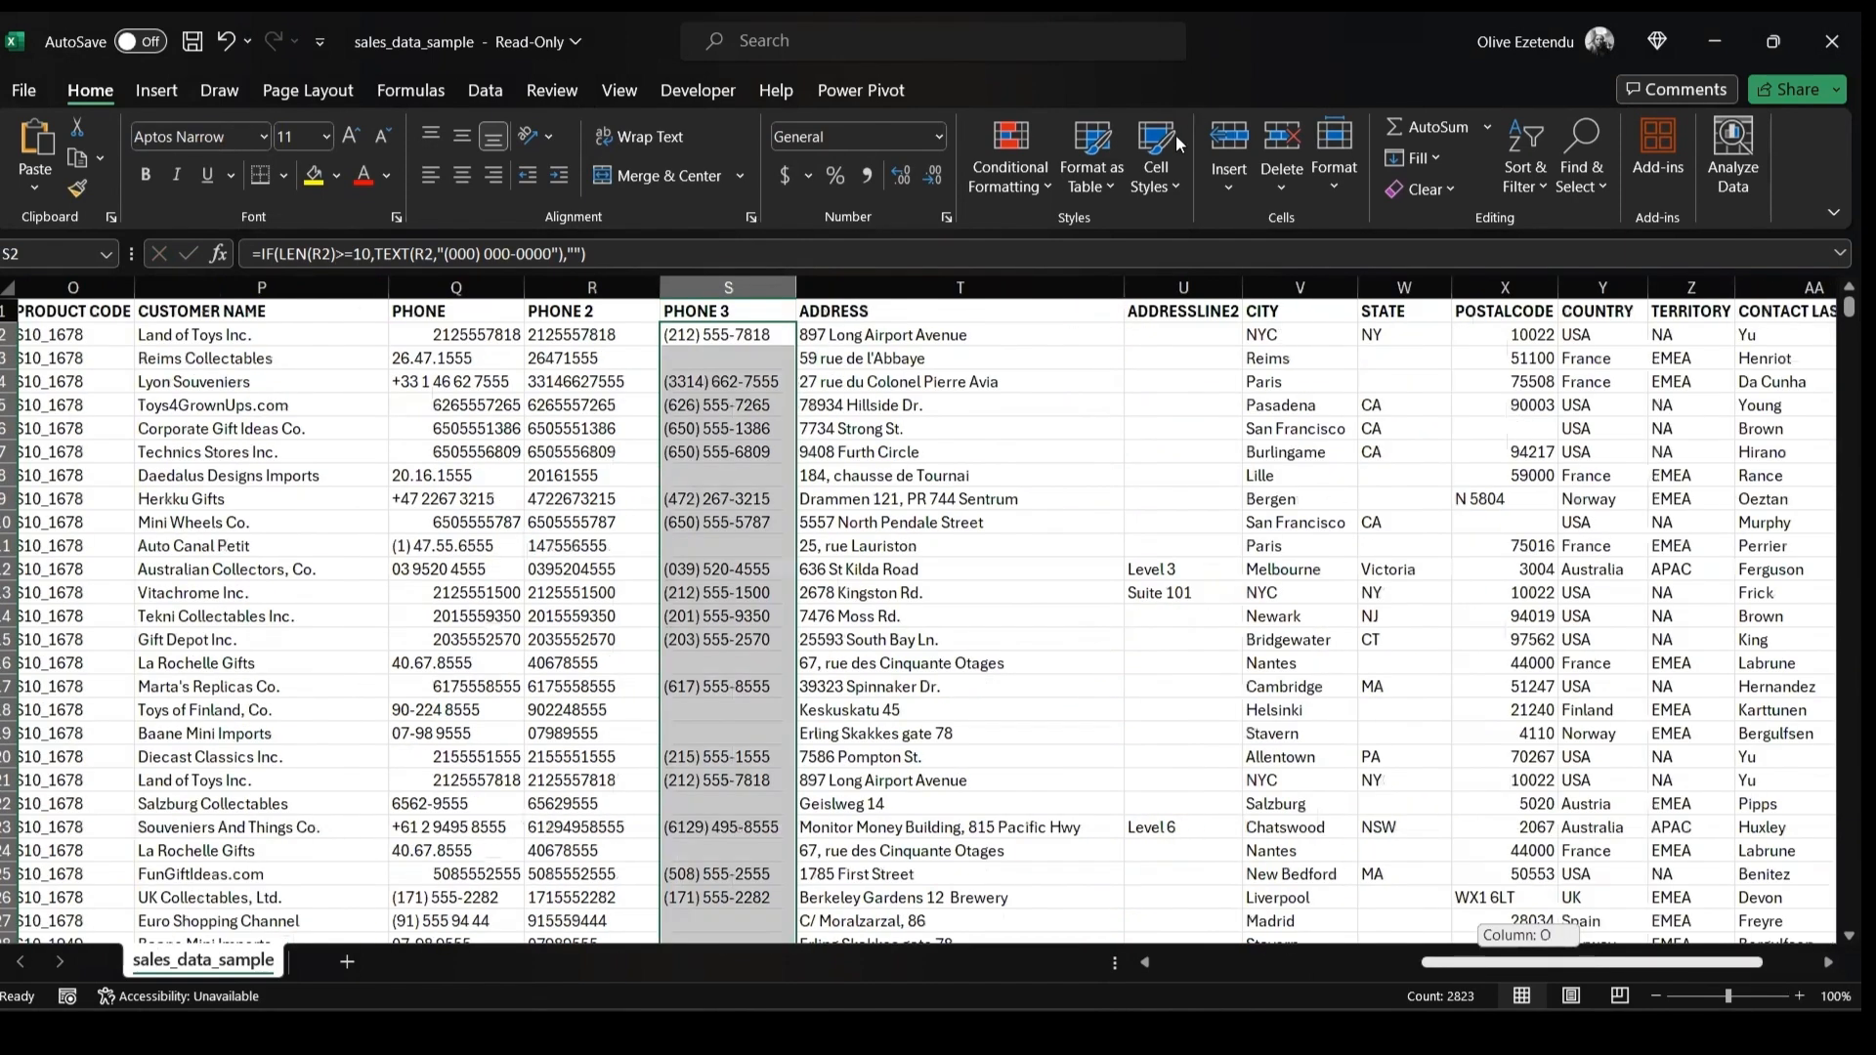
scroll(1180, 391, right, 1)
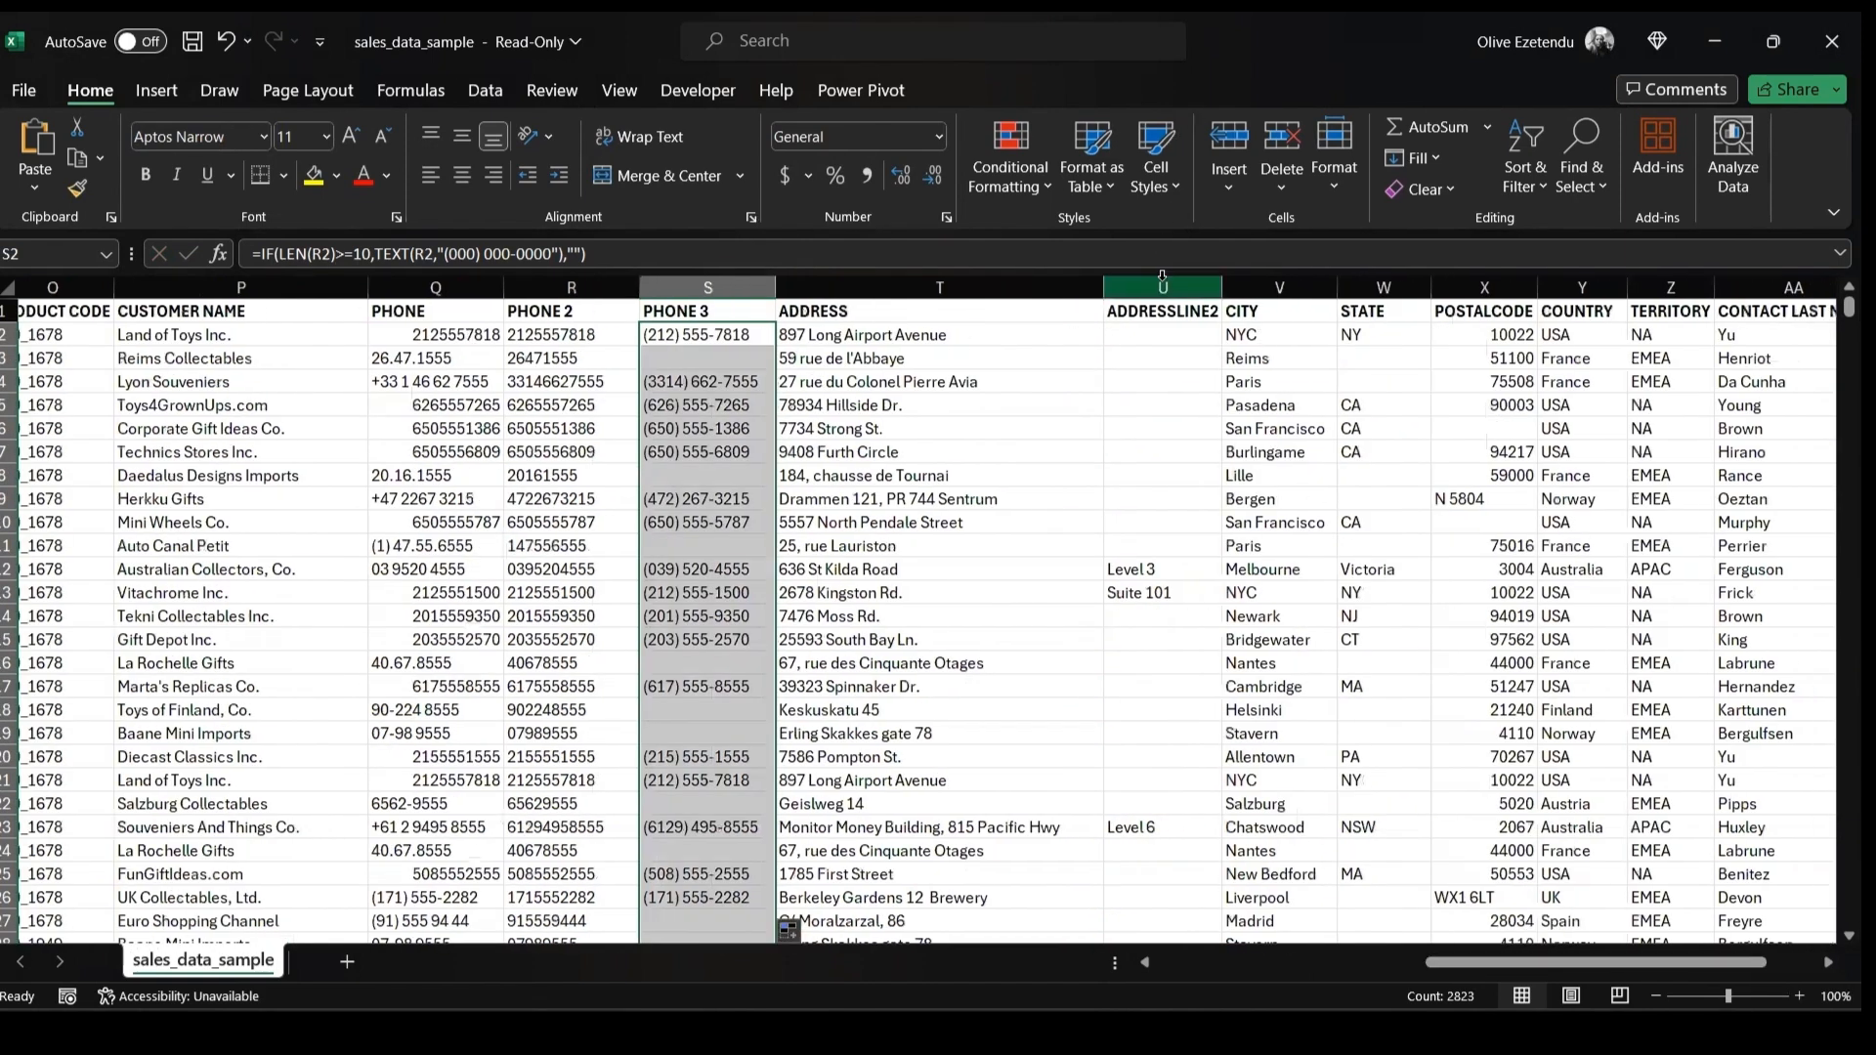
click(1164, 285)
scroll(1179, 332, down, 1)
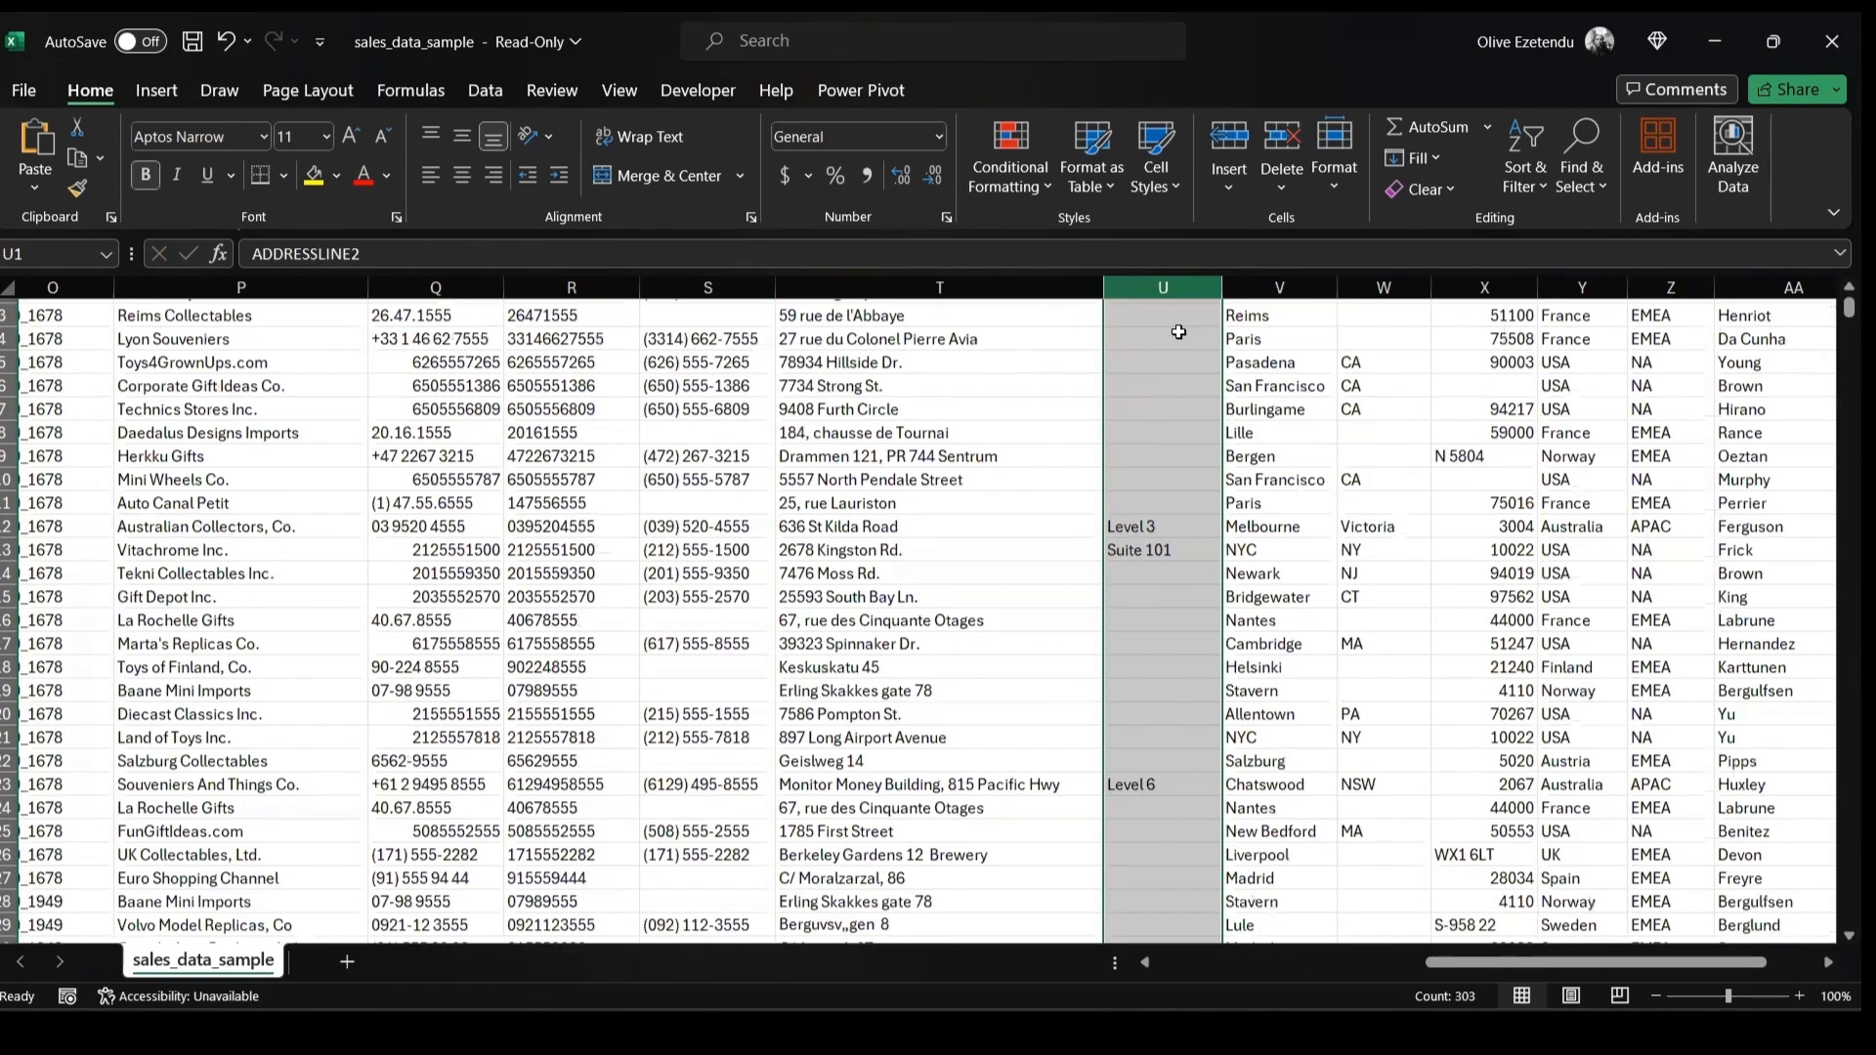
scroll(1176, 335, down, 9)
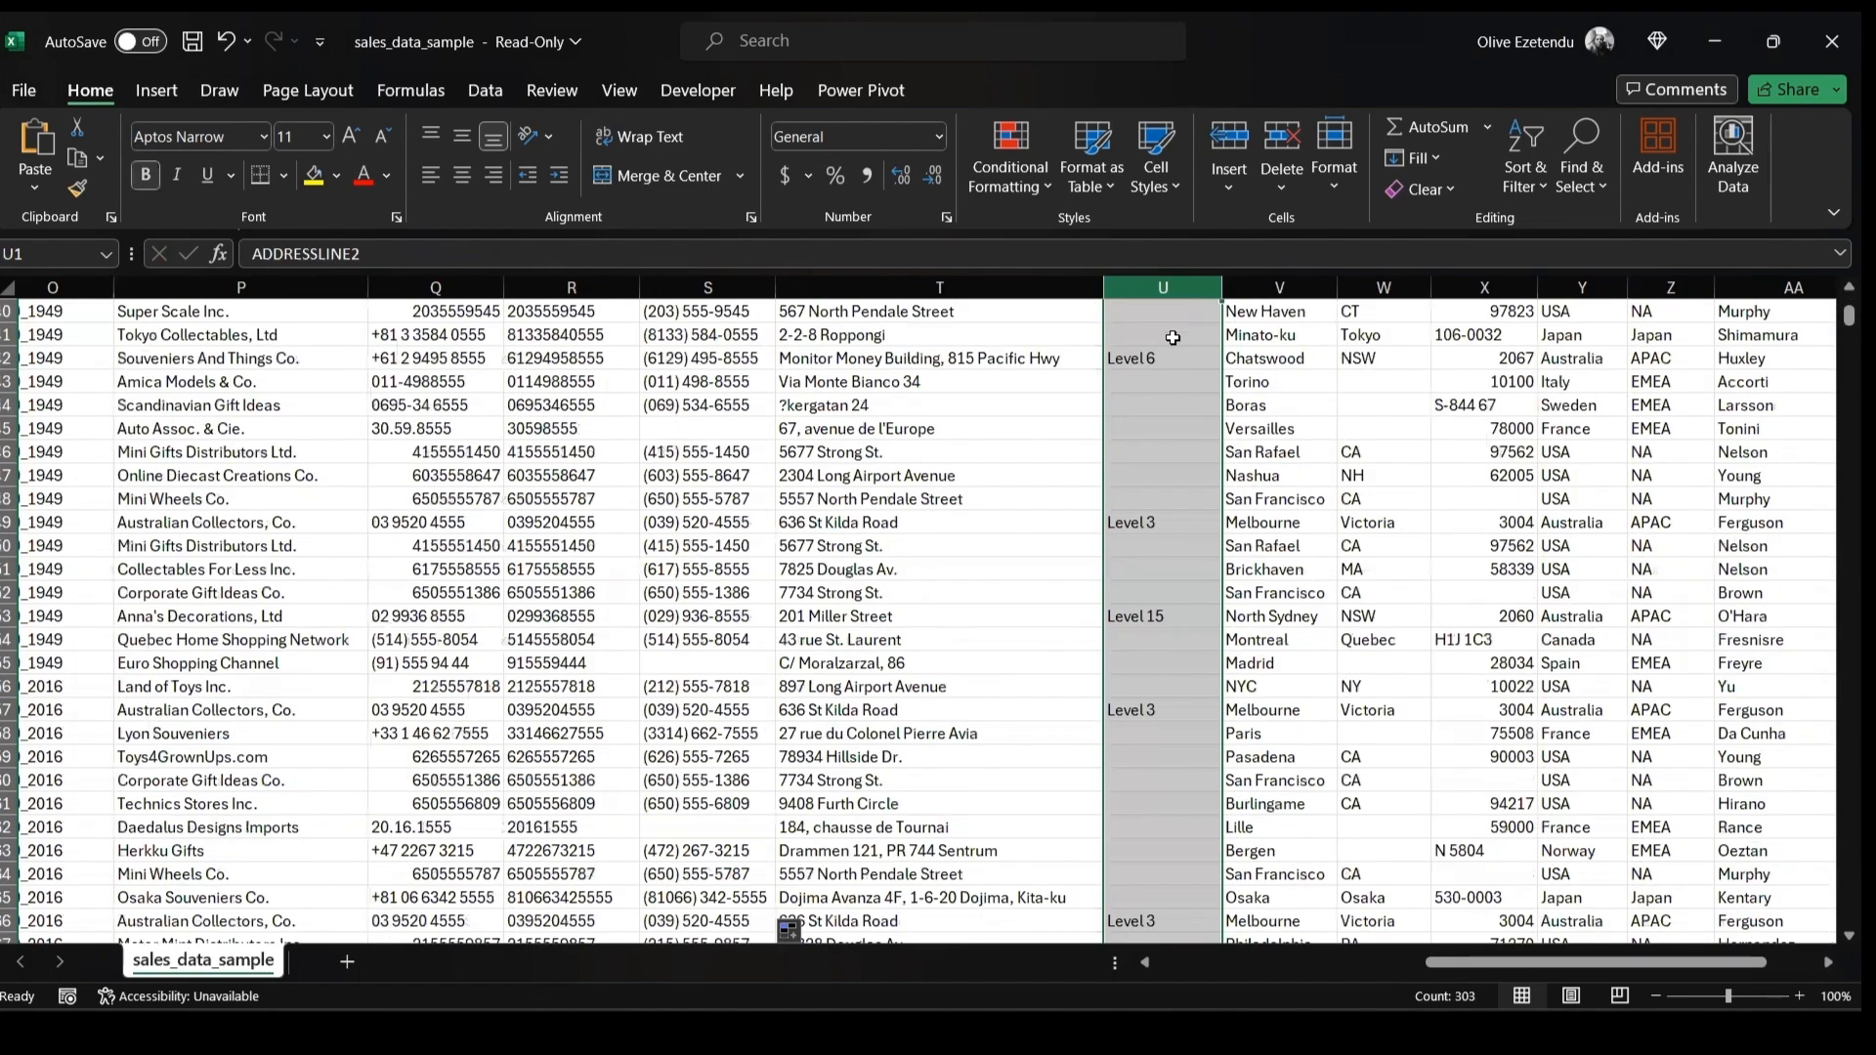
scroll(1173, 337, down, 4)
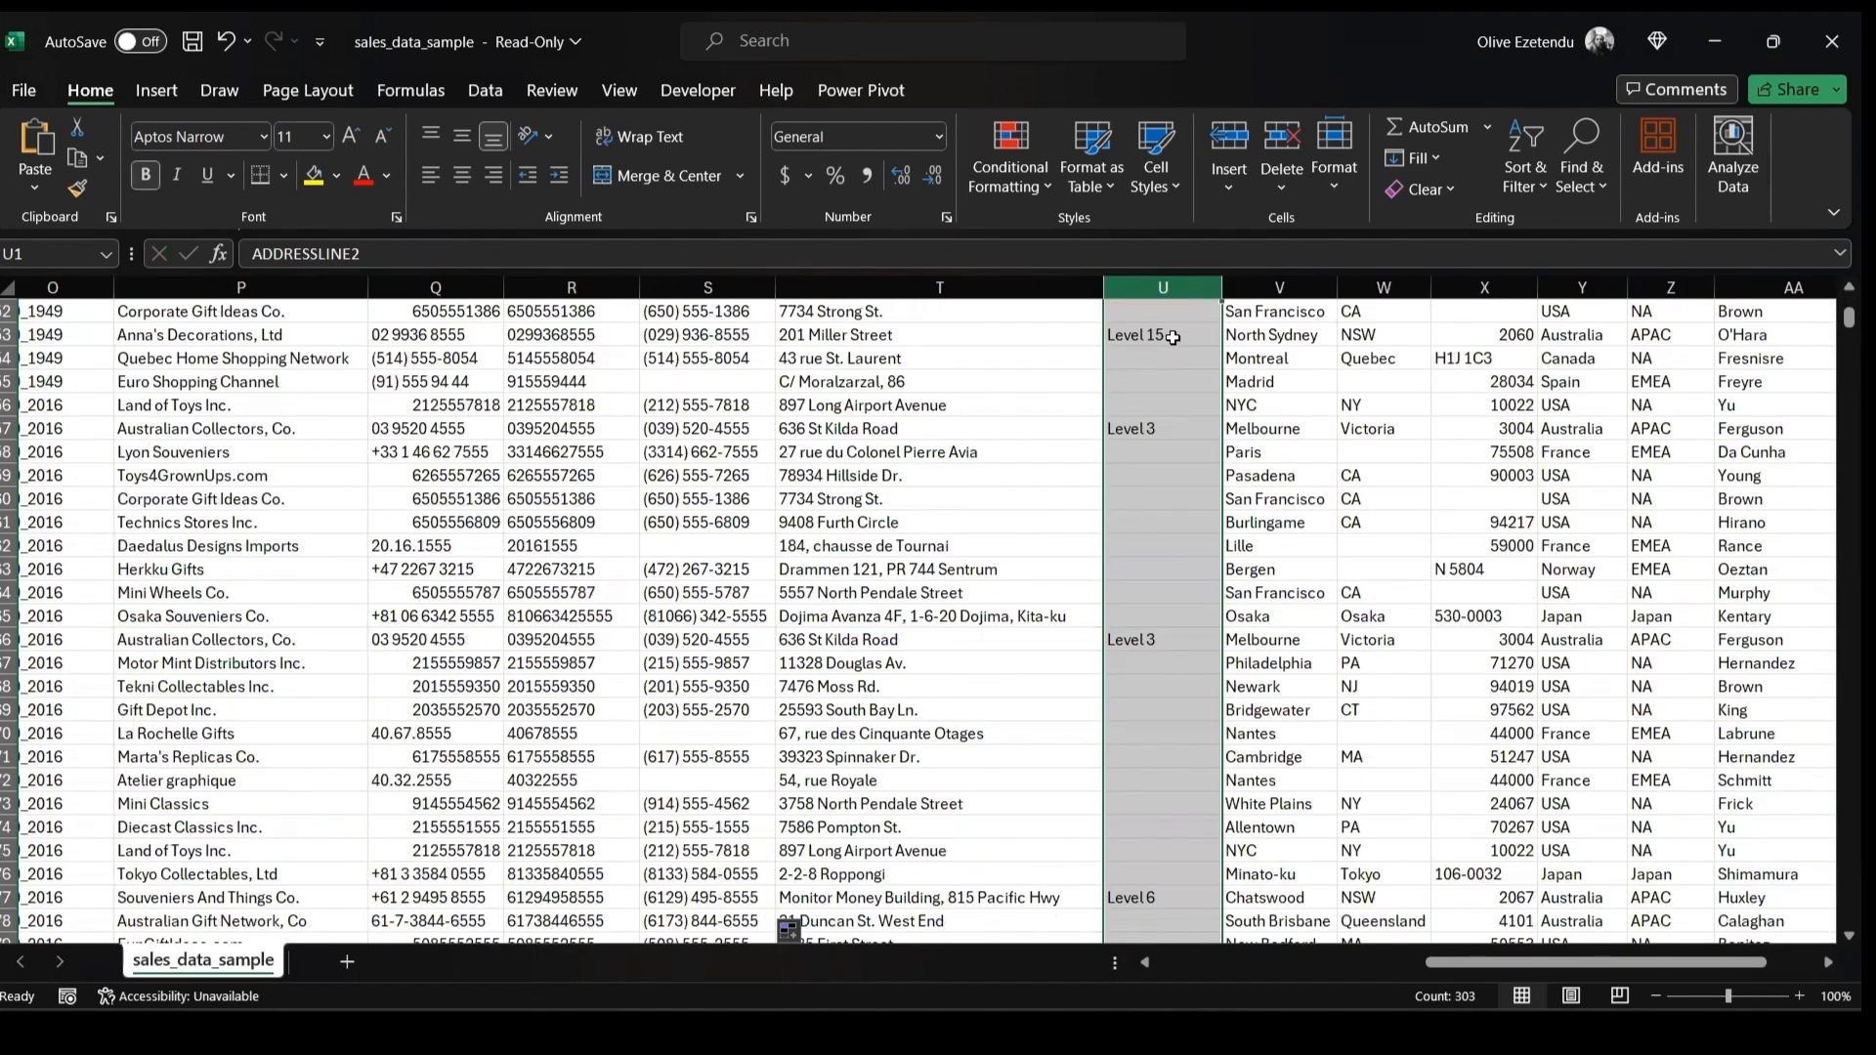
Delete the ADDRESSLINE2 column from the sheet
scroll(1173, 337, down, 3)
scroll(1172, 337, down, 4)
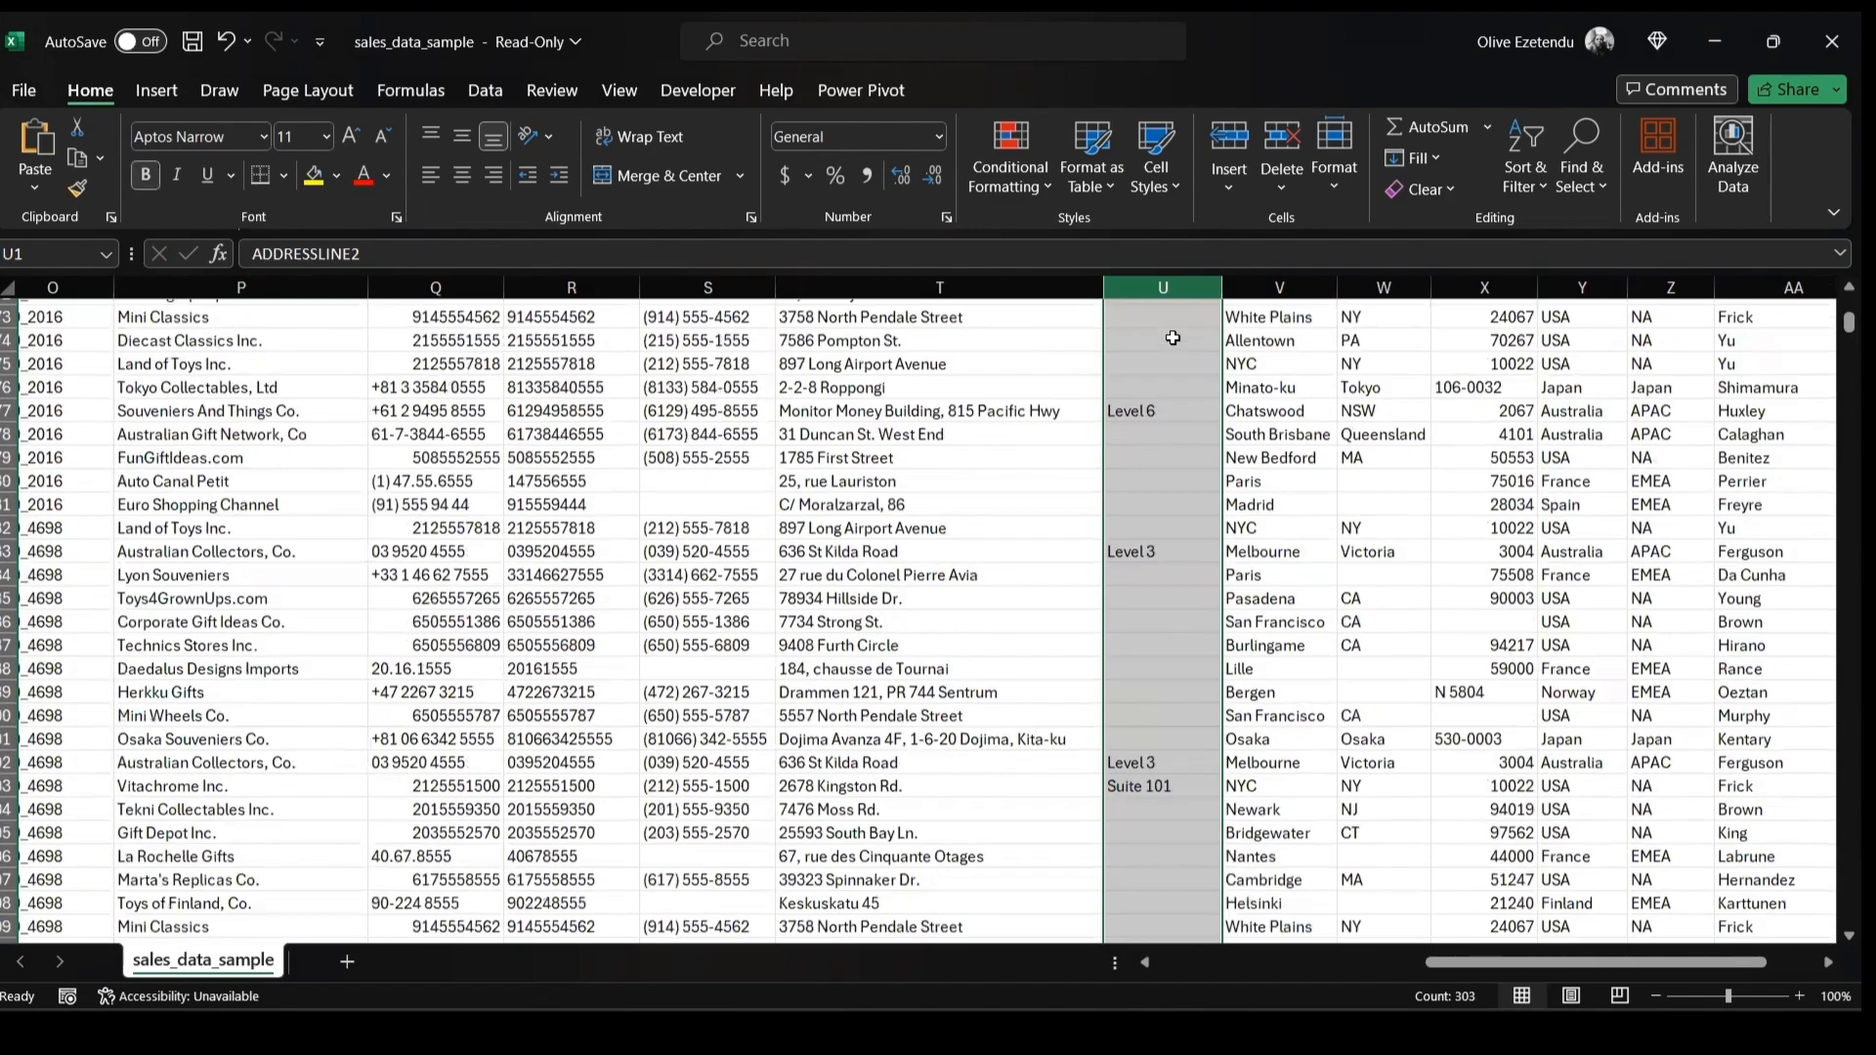
scroll(1172, 337, down, 4)
scroll(1172, 337, up, 7)
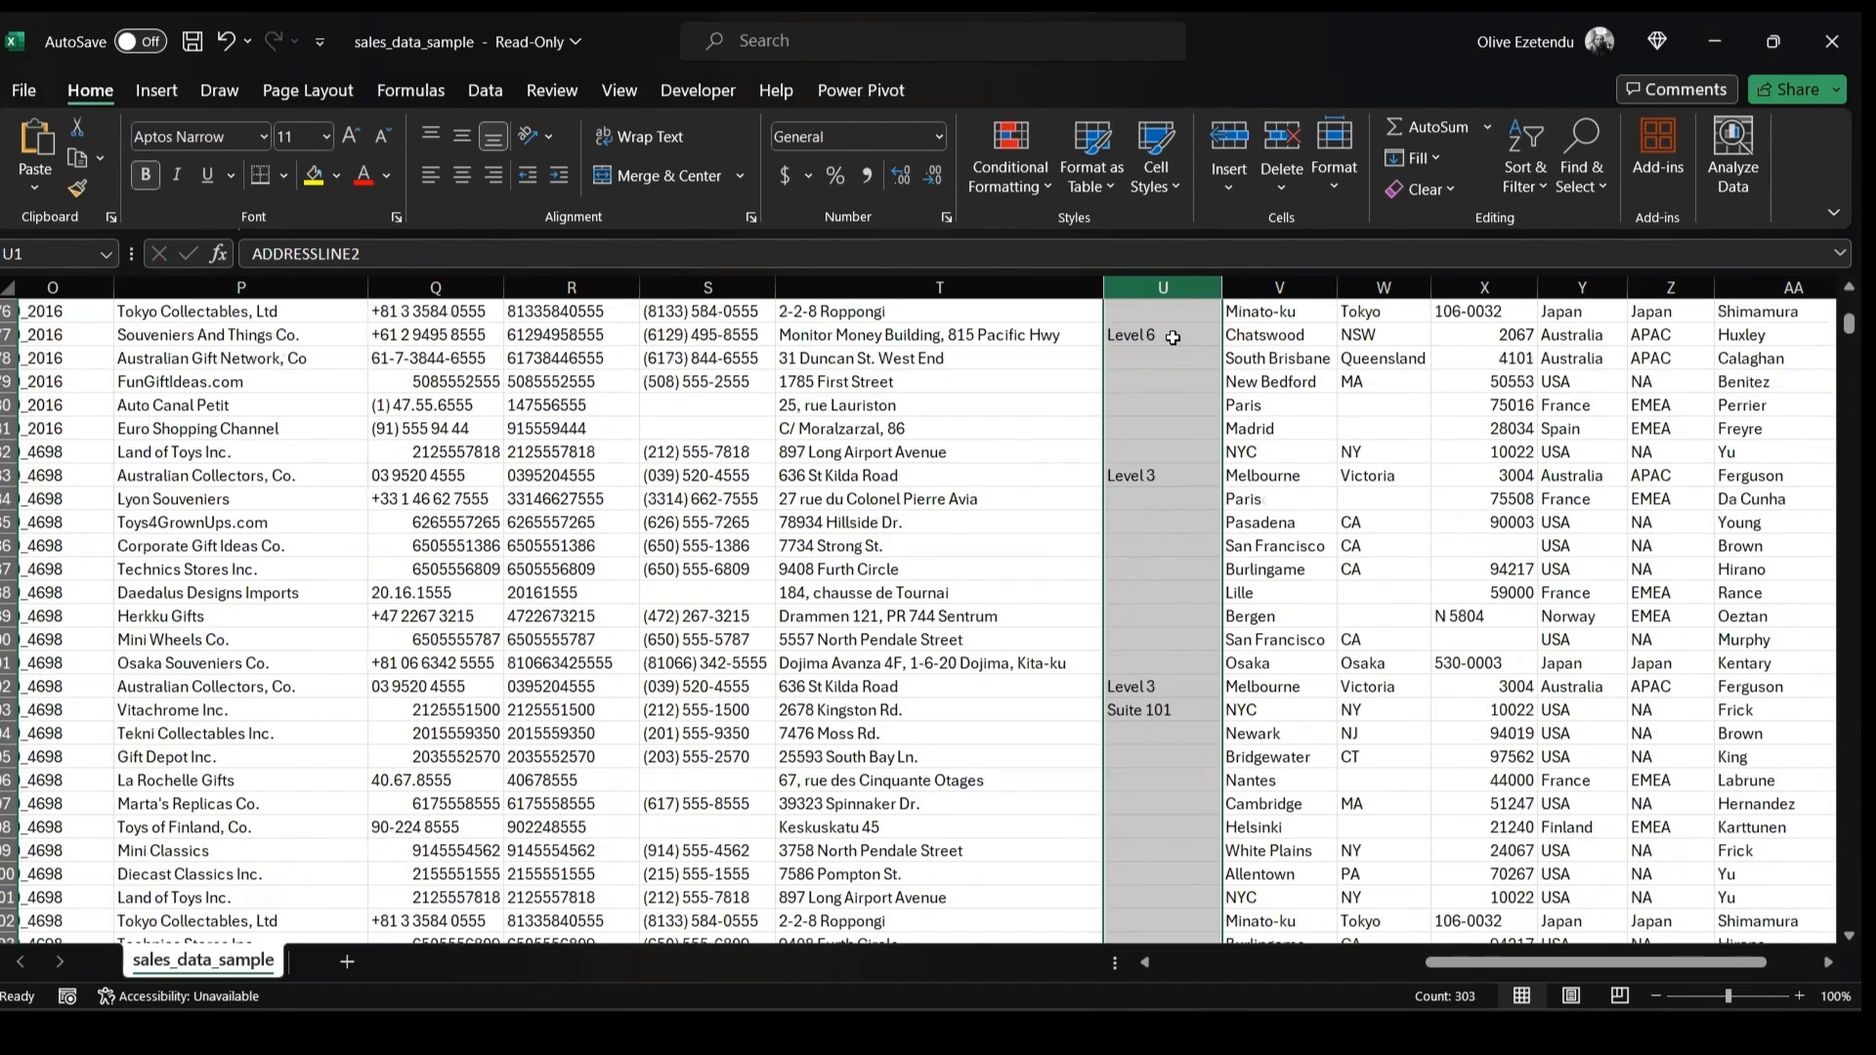
scroll(1173, 337, up, 15)
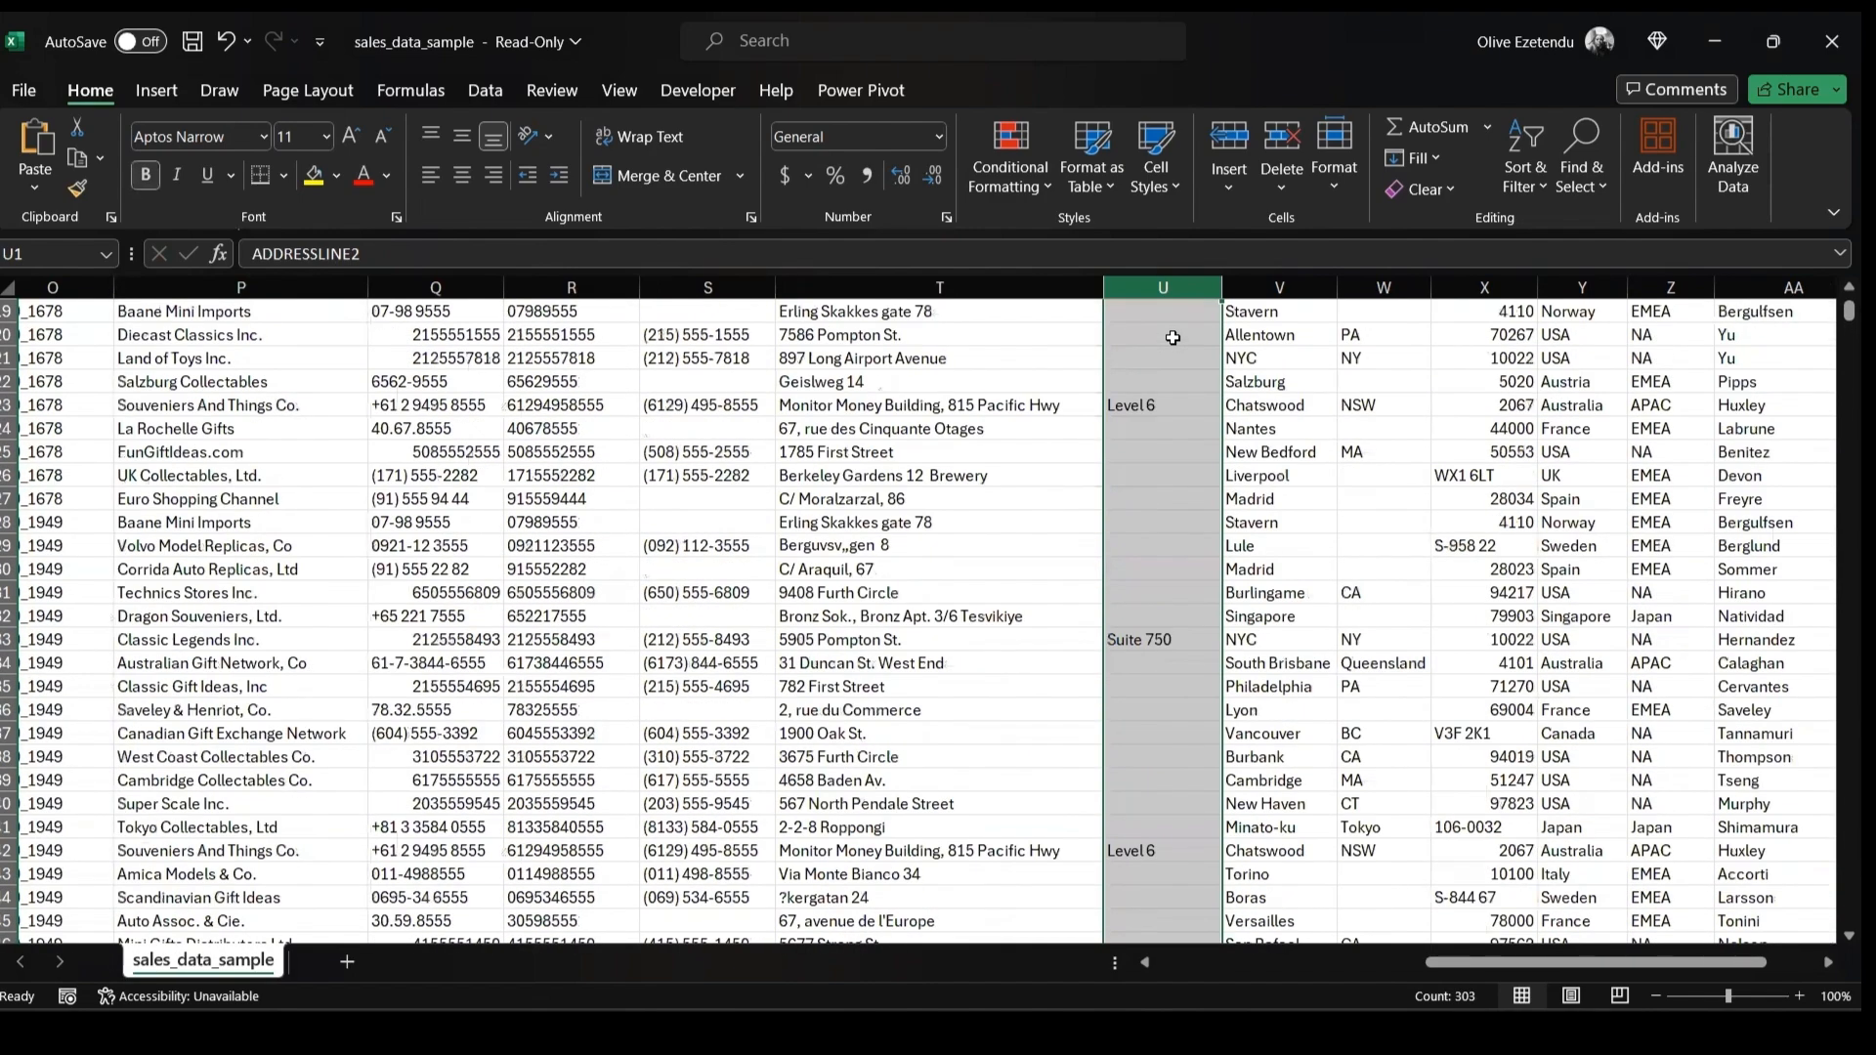
click(1275, 147)
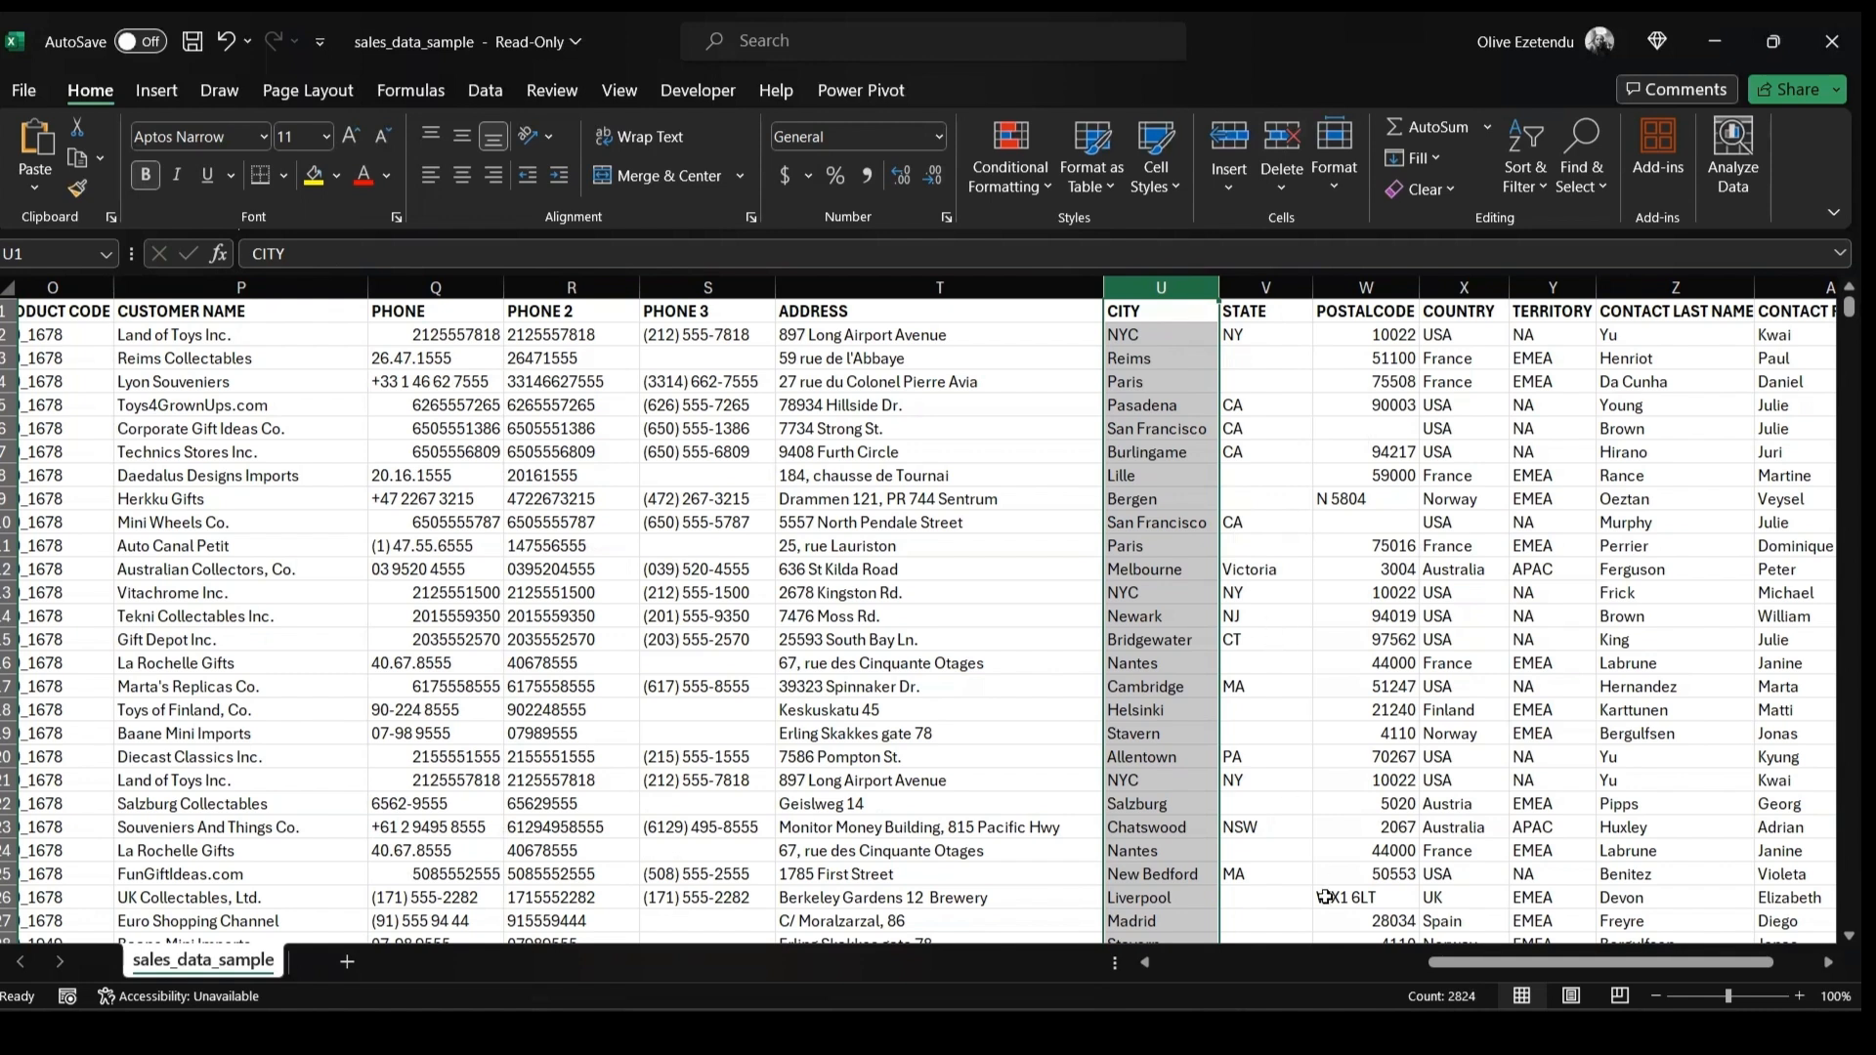
Format the POSTALCODE column as Text through the full number format options
drag(1545, 966, 1591, 965)
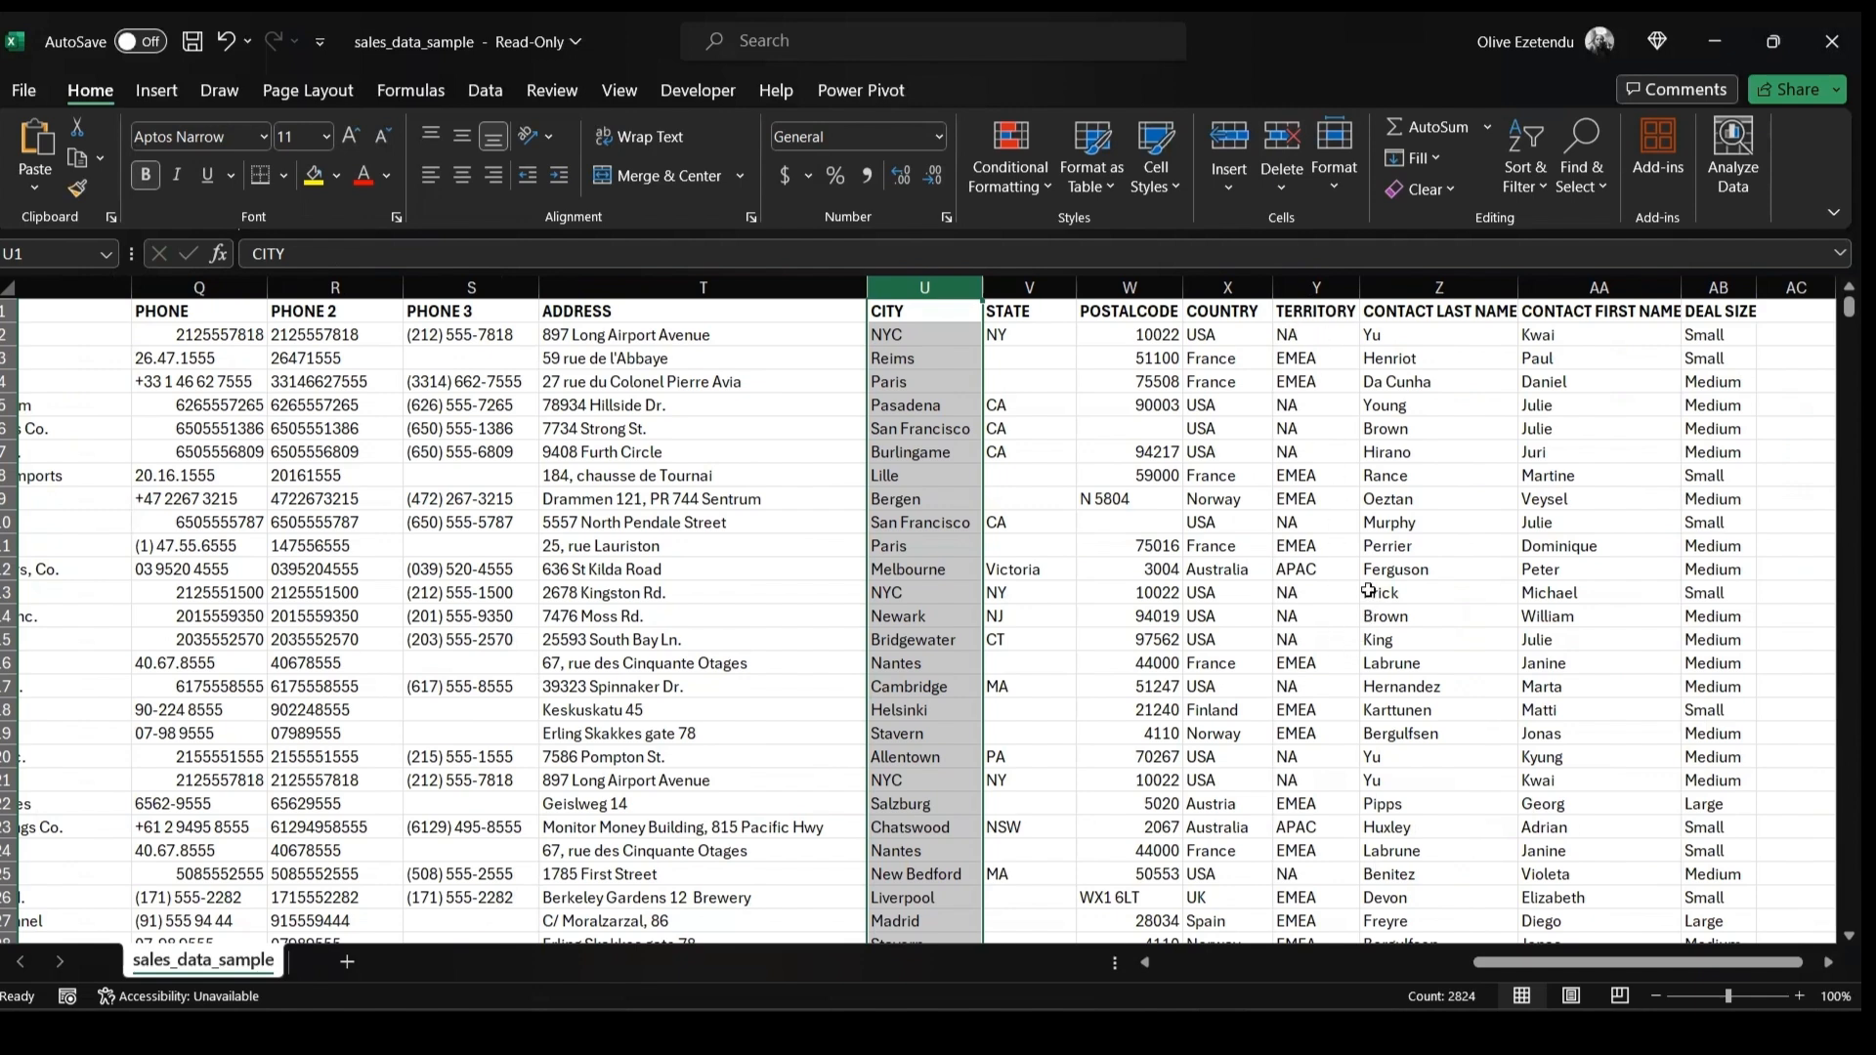
click(1137, 287)
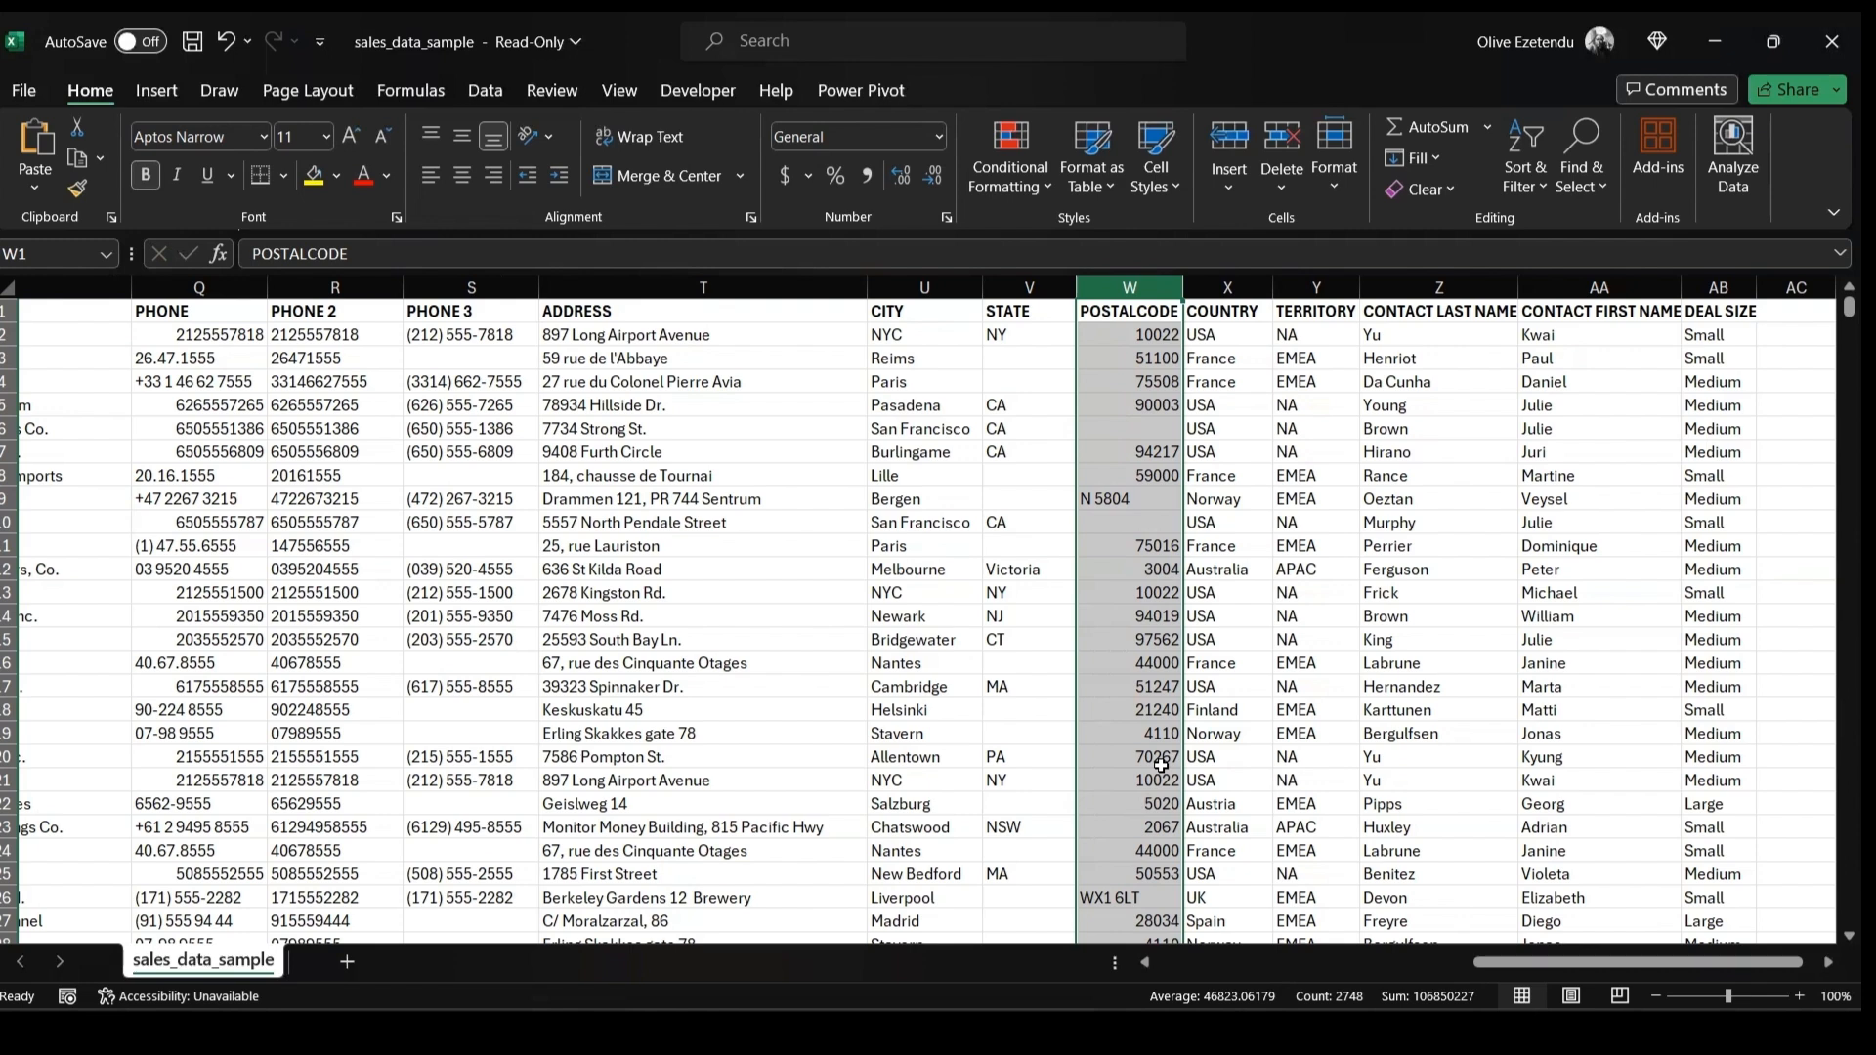
click(938, 136)
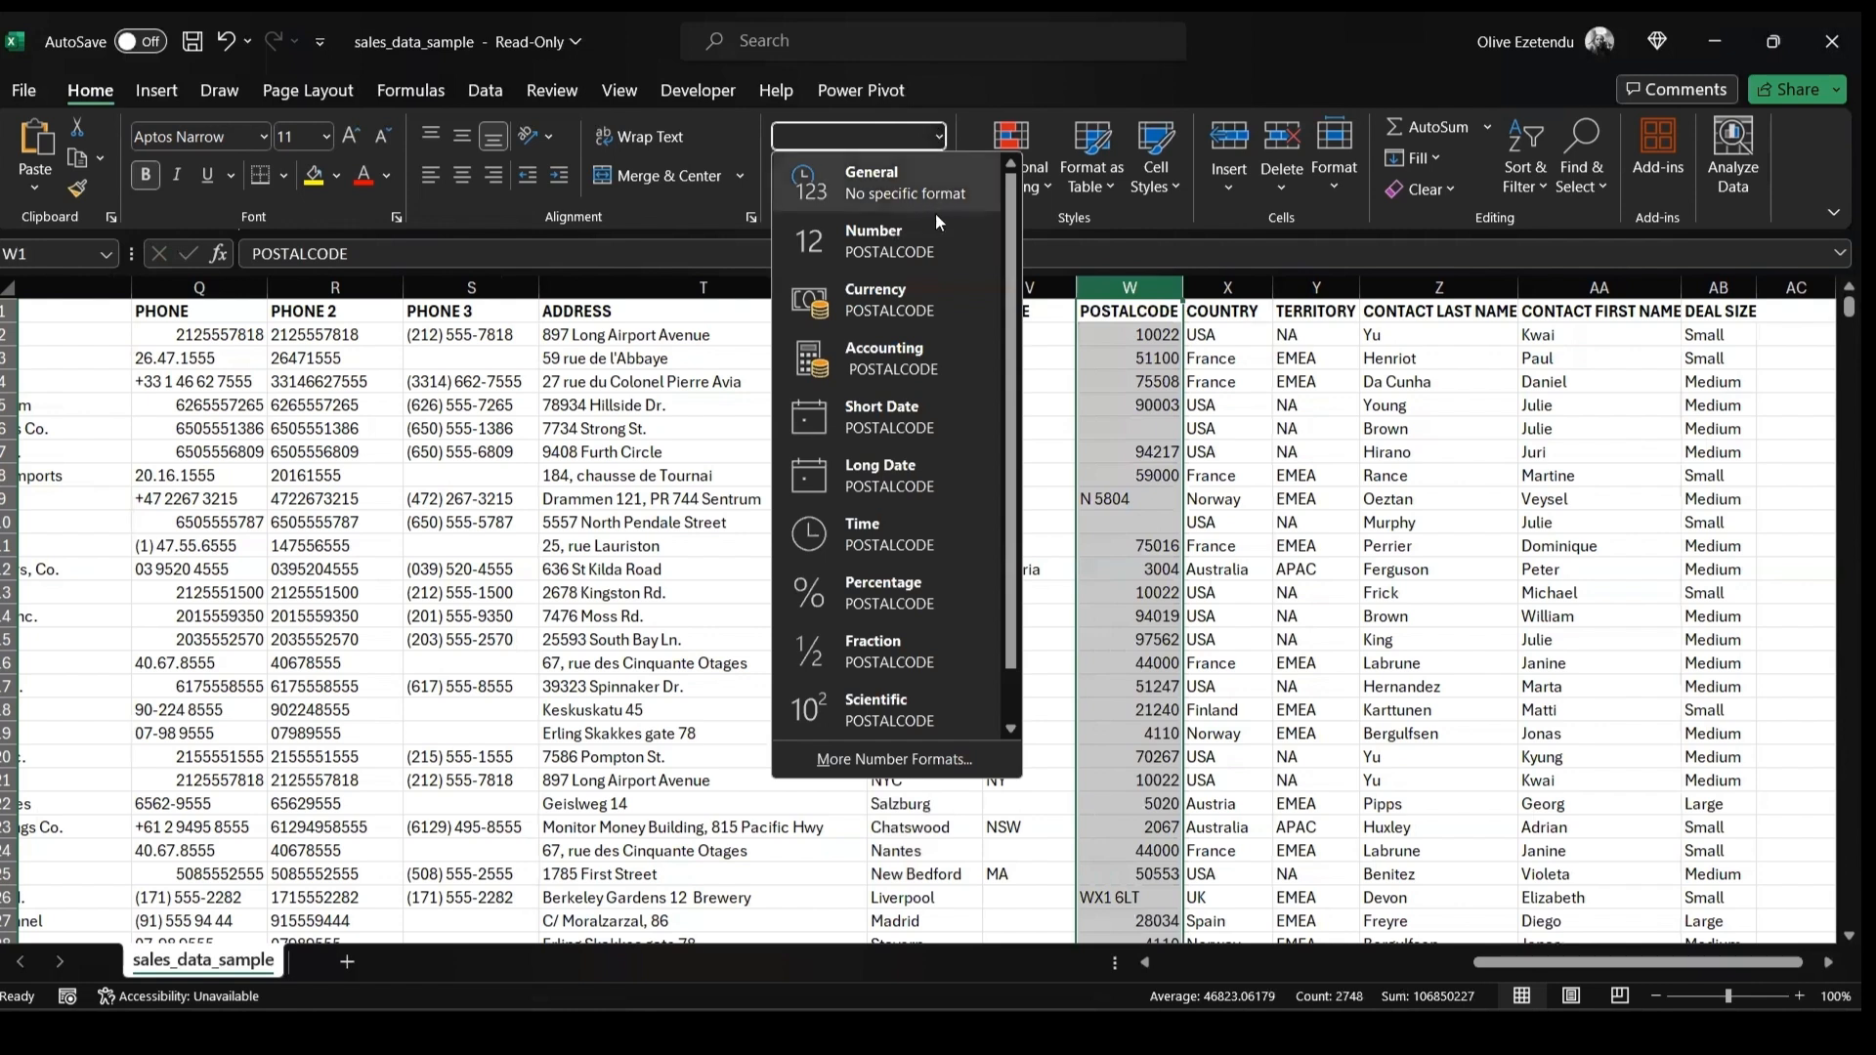
click(895, 760)
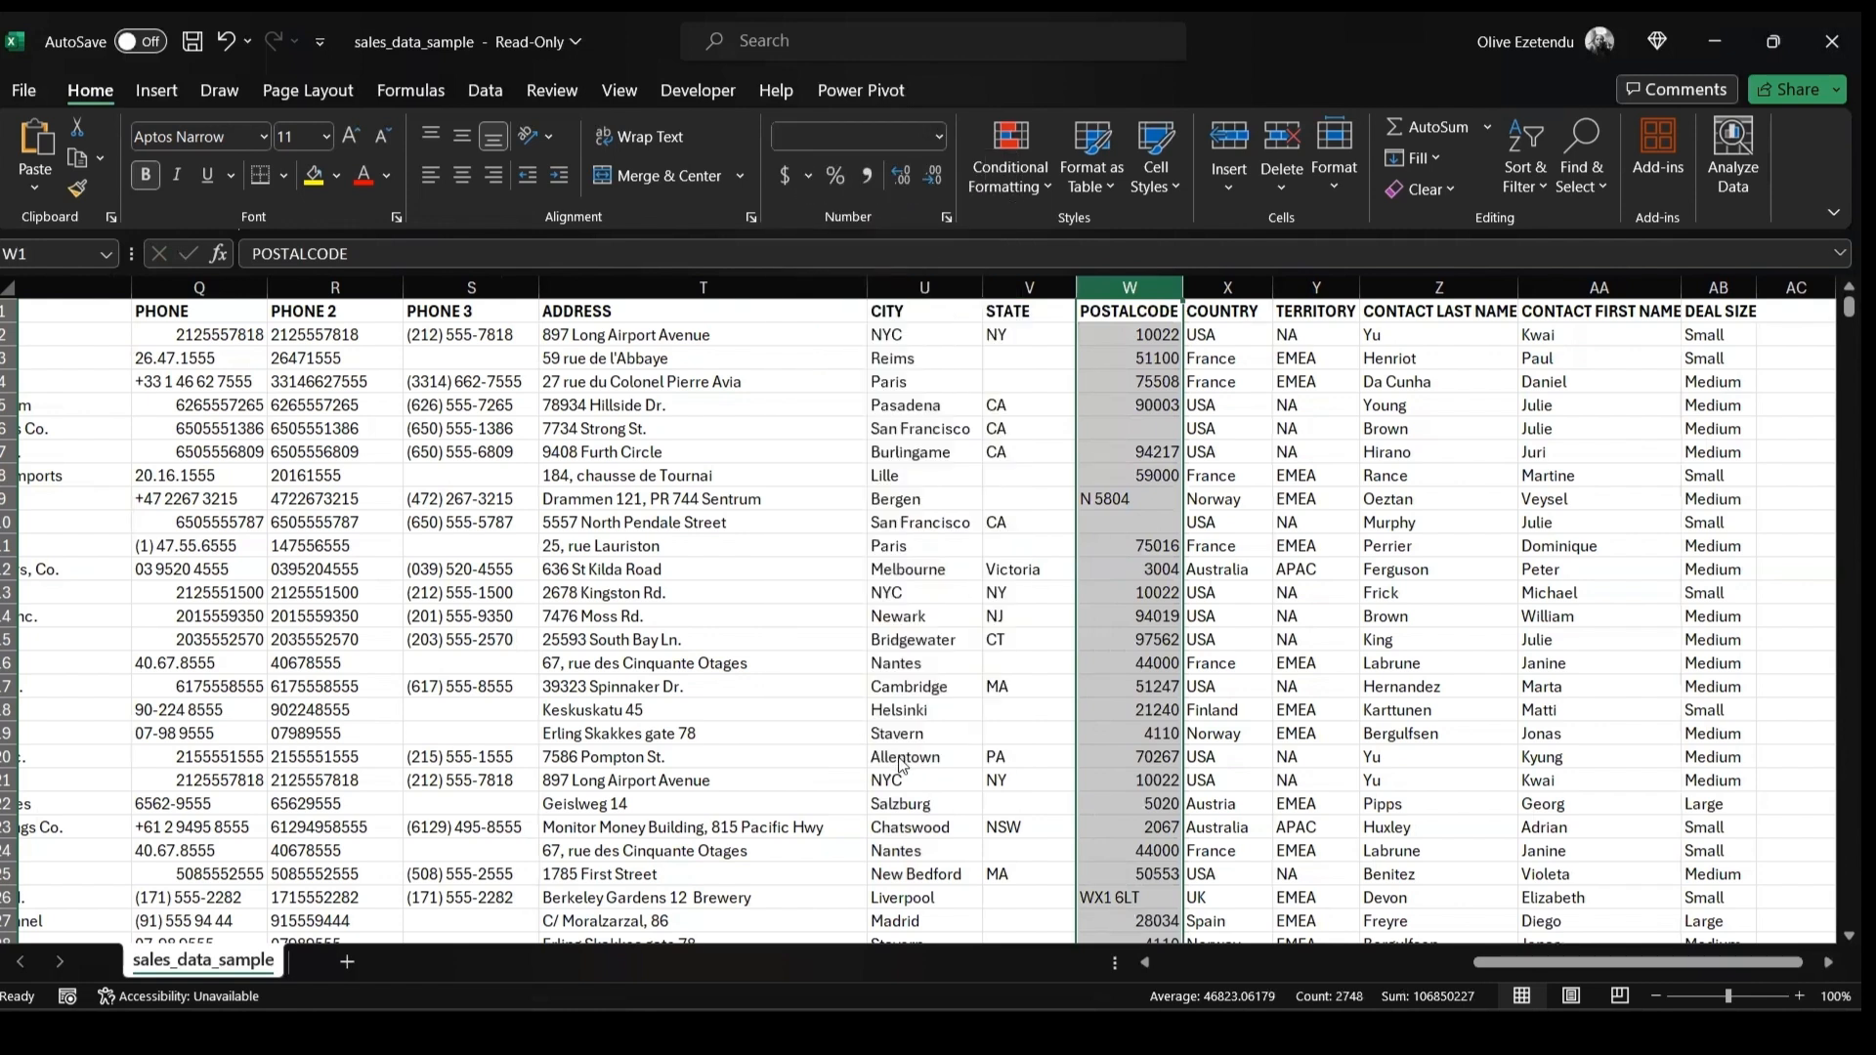
click(393, 464)
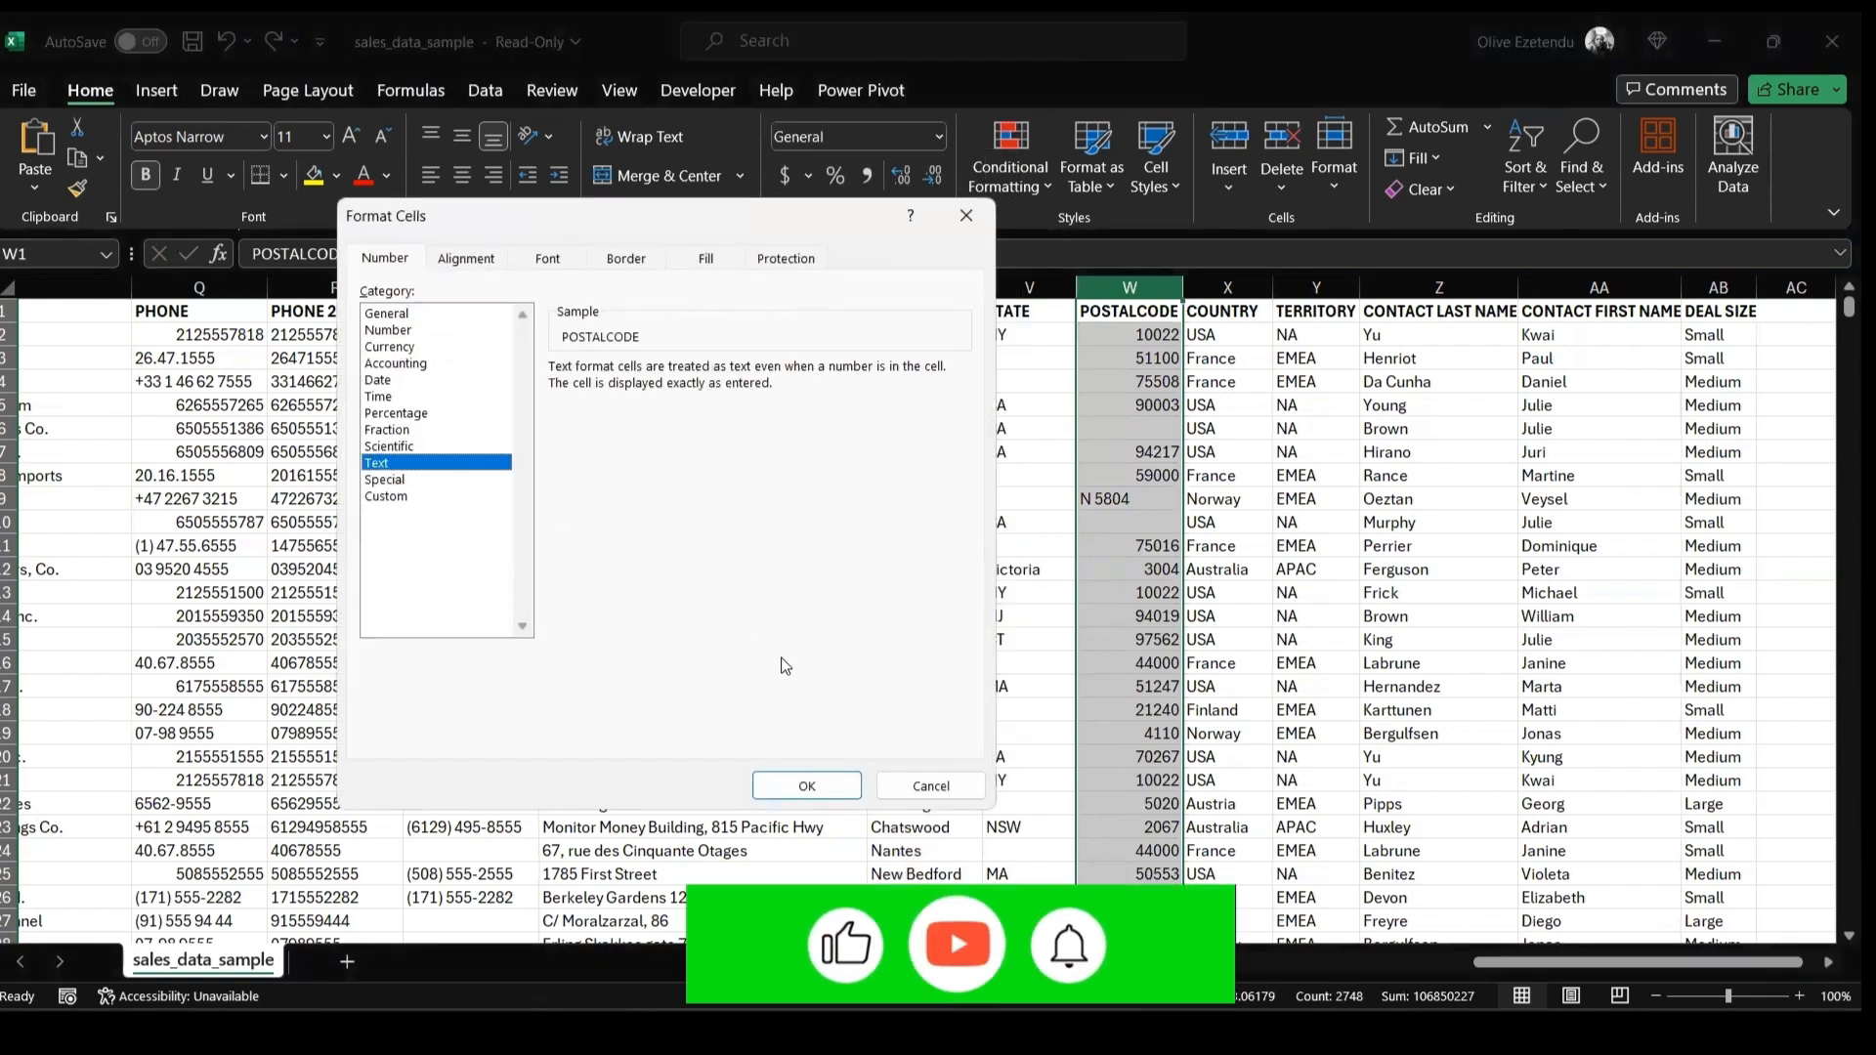
click(826, 783)
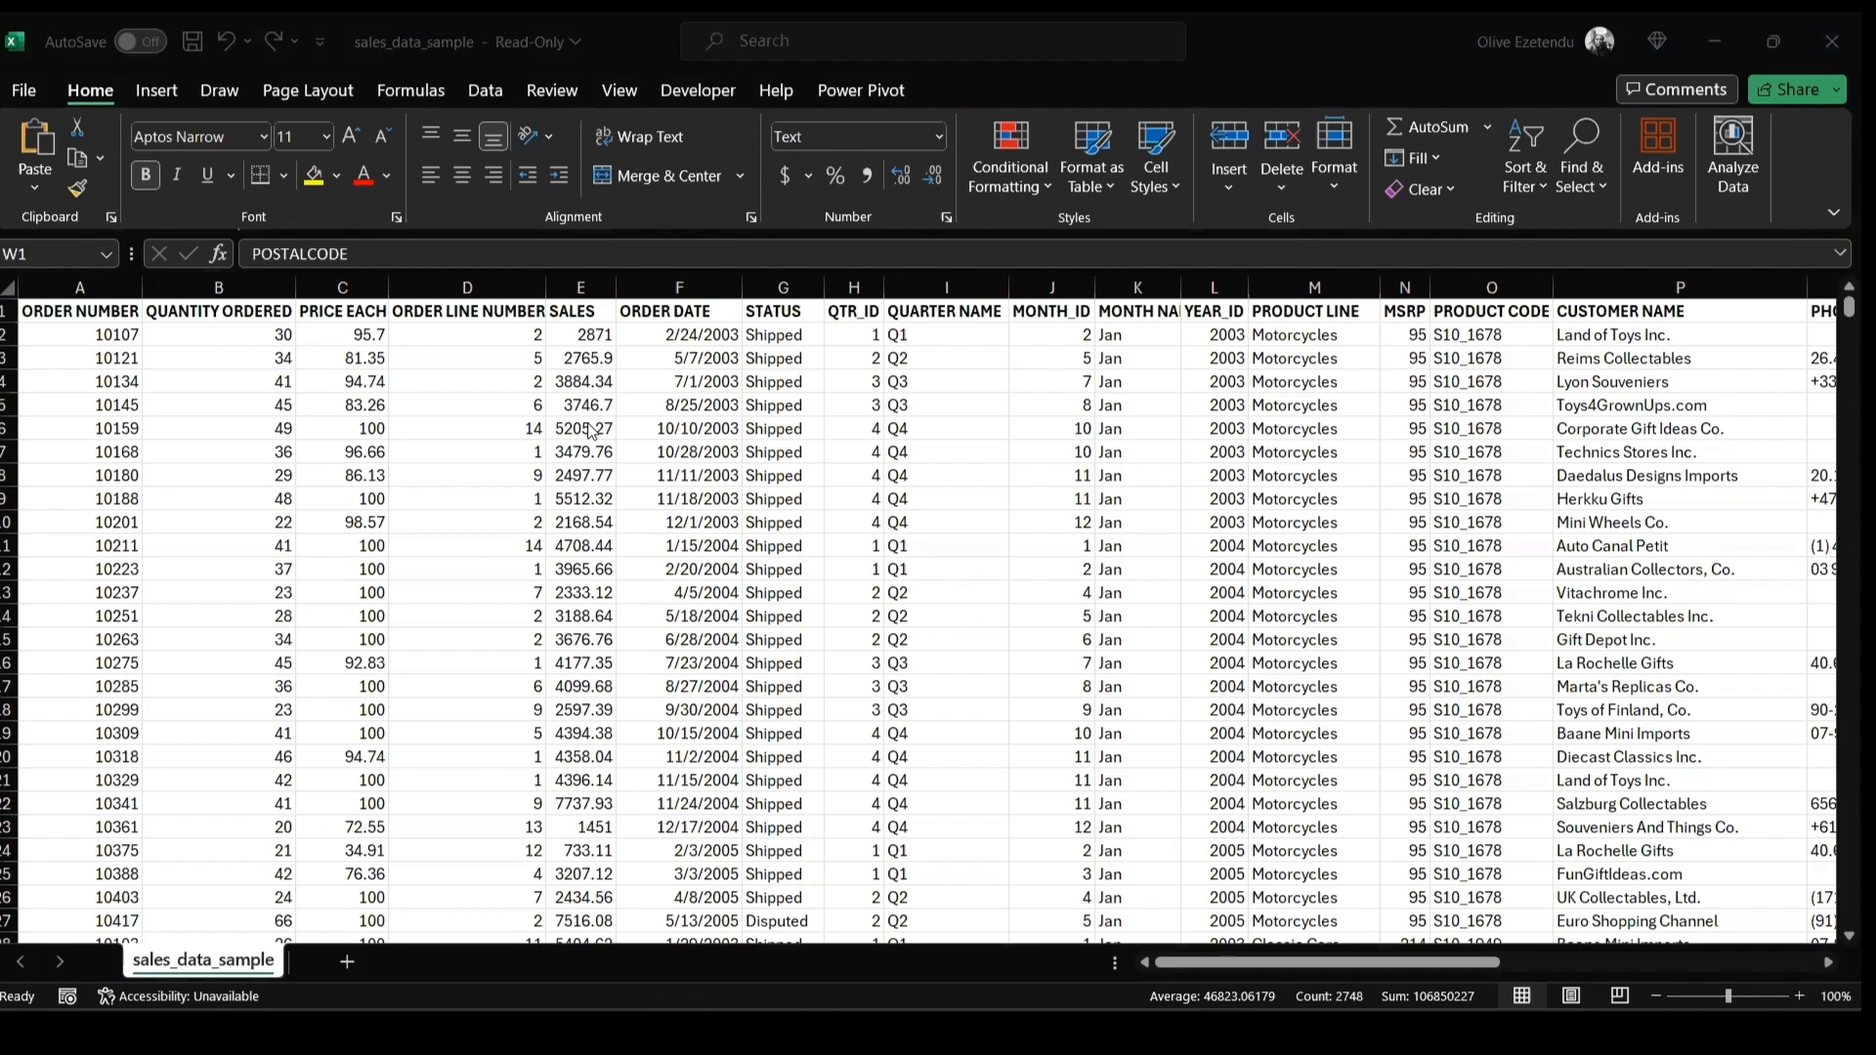
Apply the Accounting number format to the SALES and PRICE EACH columns
click(583, 289)
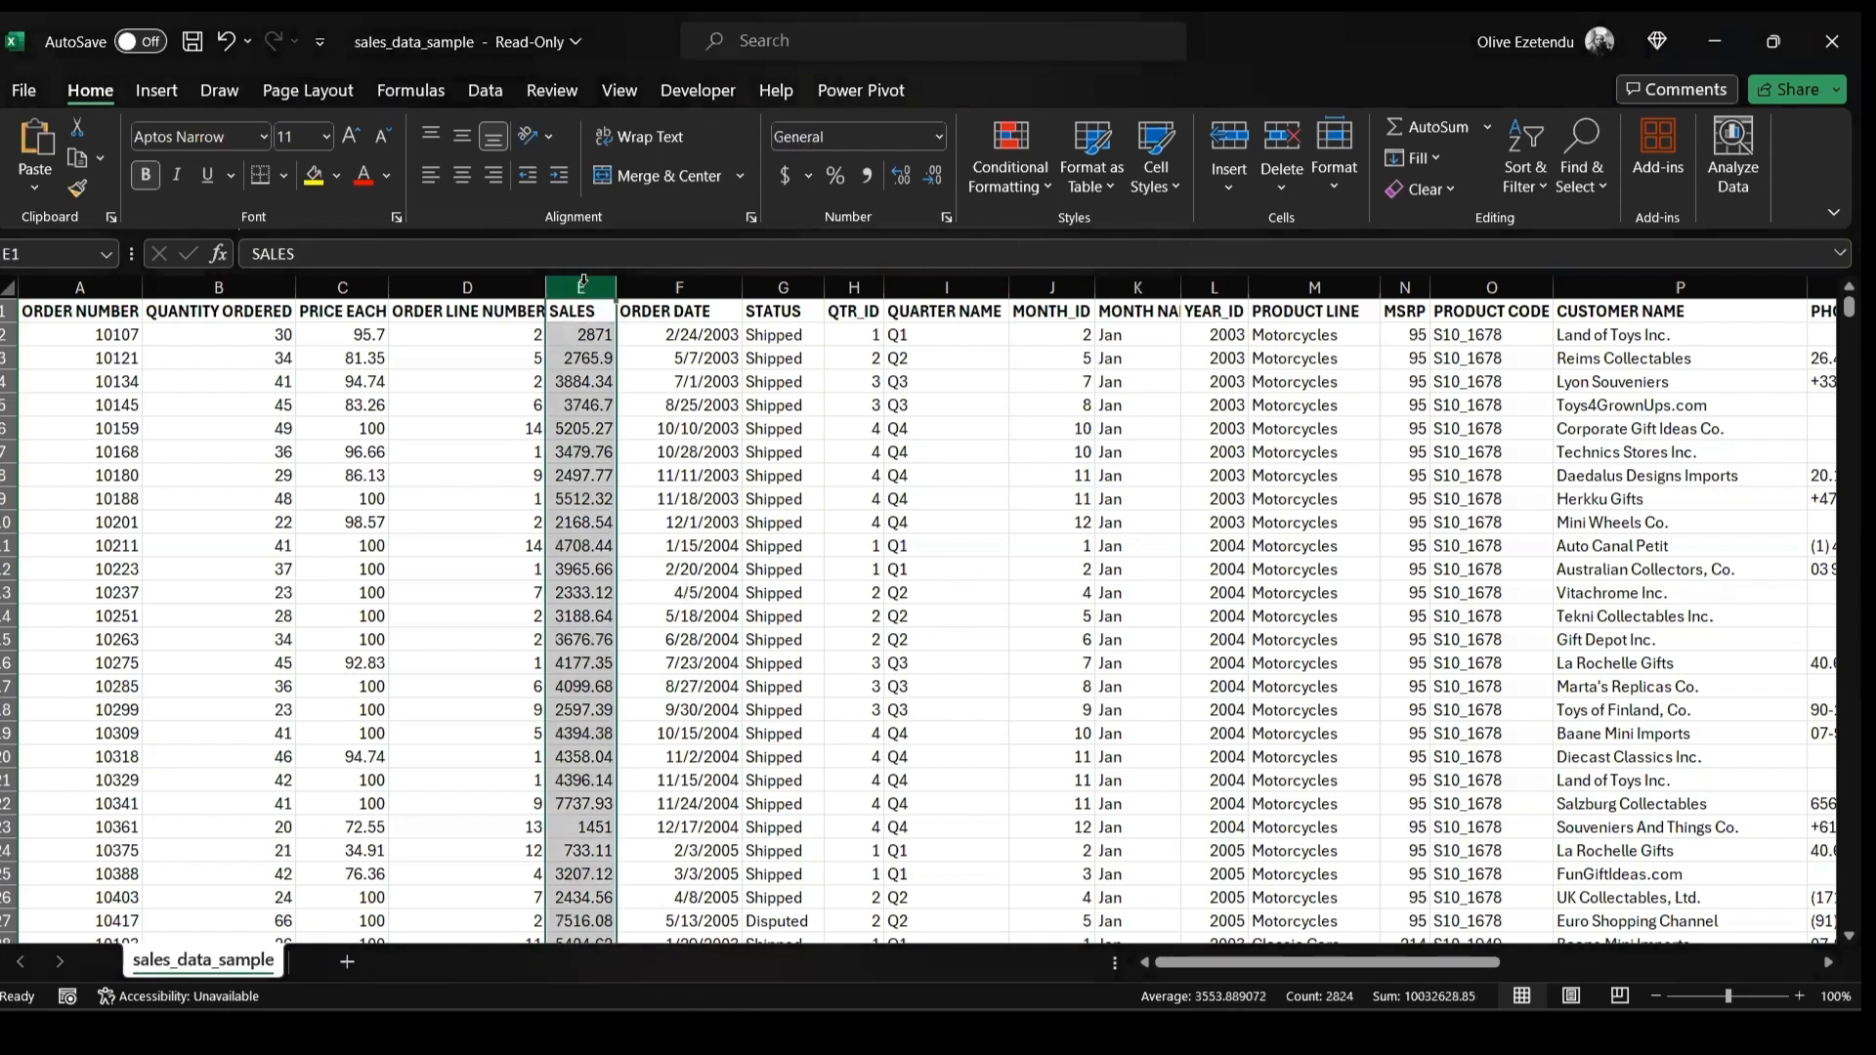
click(783, 174)
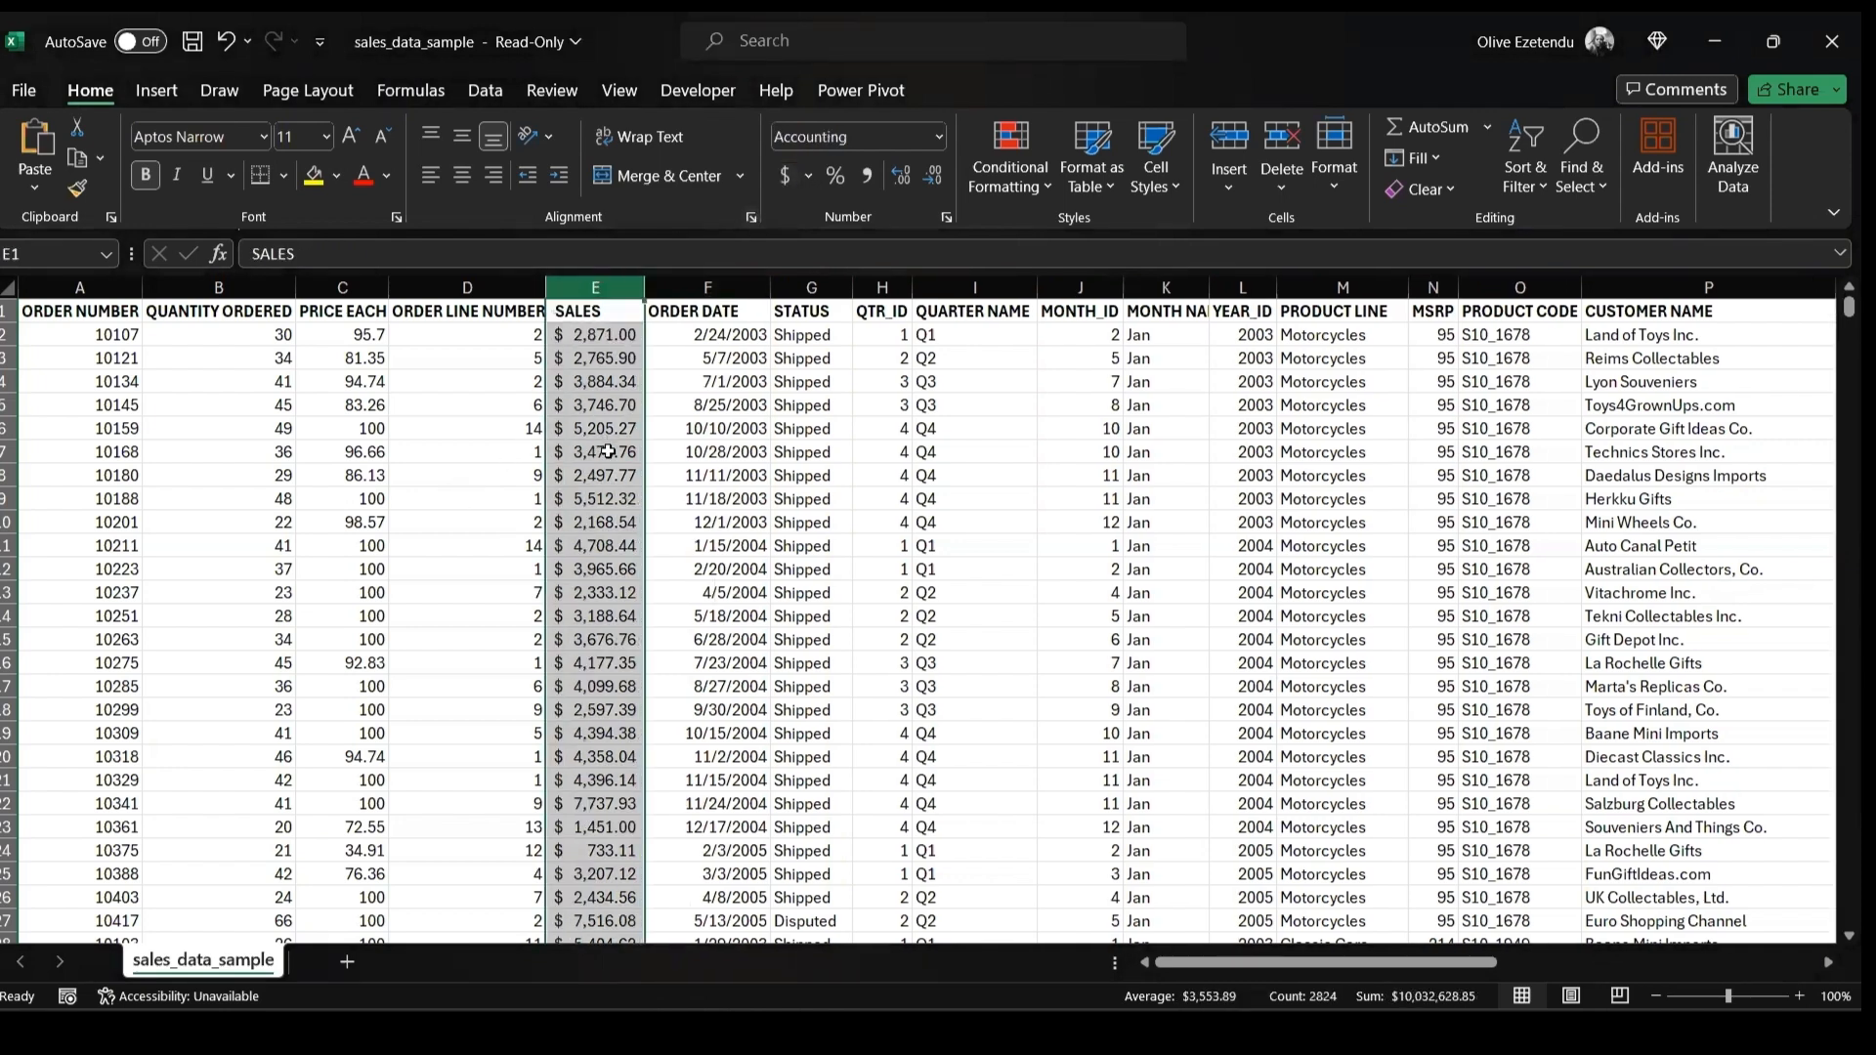
click(345, 288)
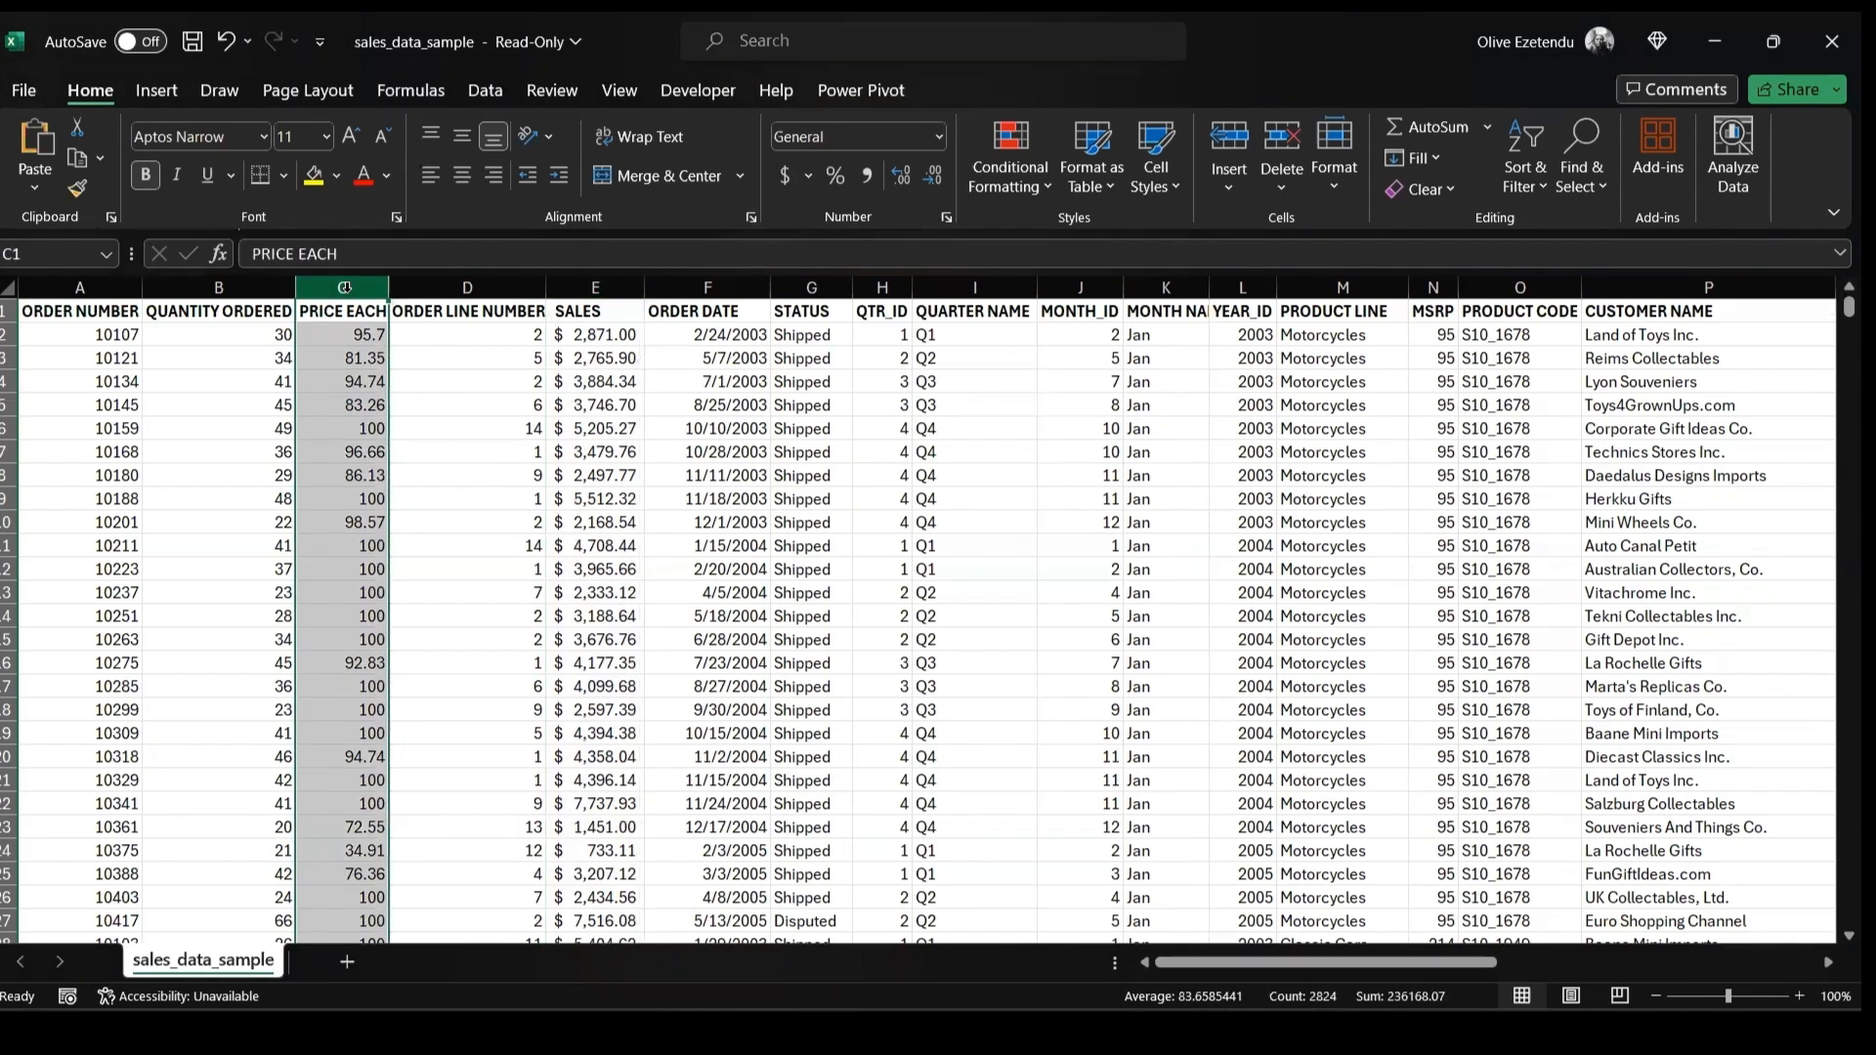
click(784, 175)
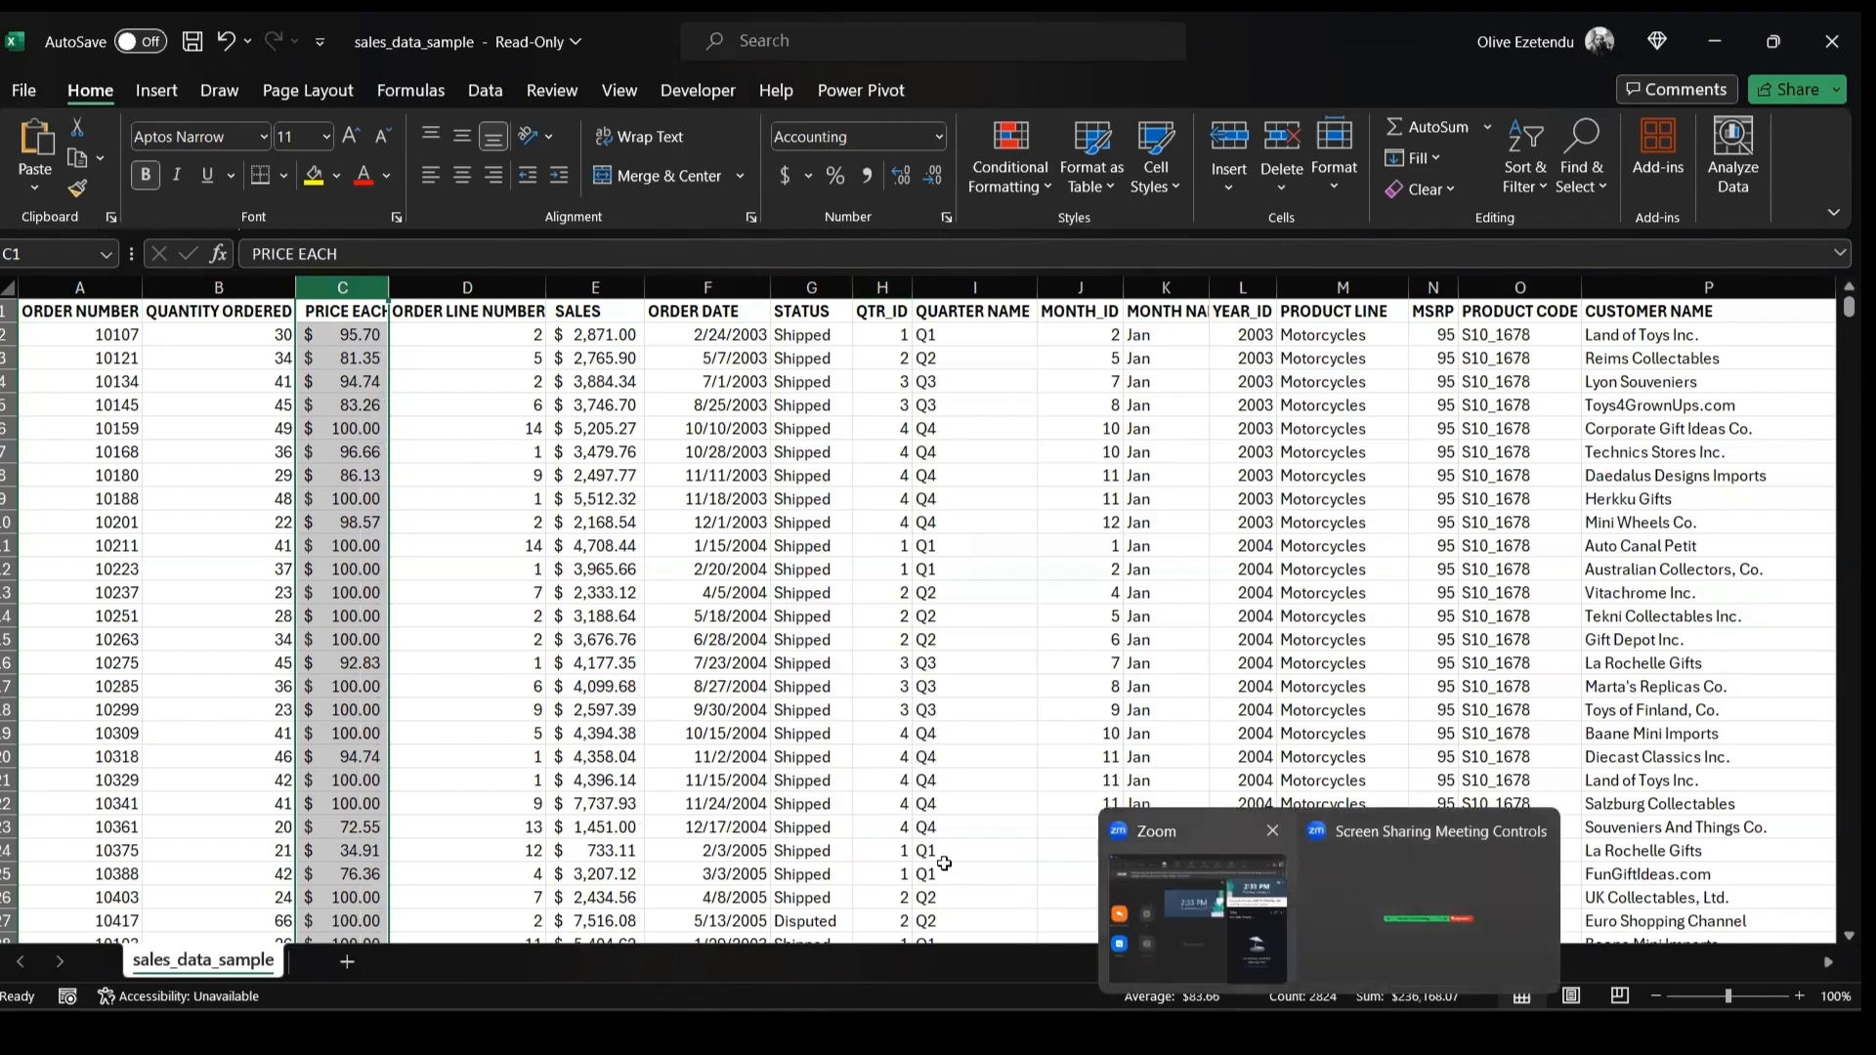
Delete the MSRP column
drag(1194, 966, 1260, 965)
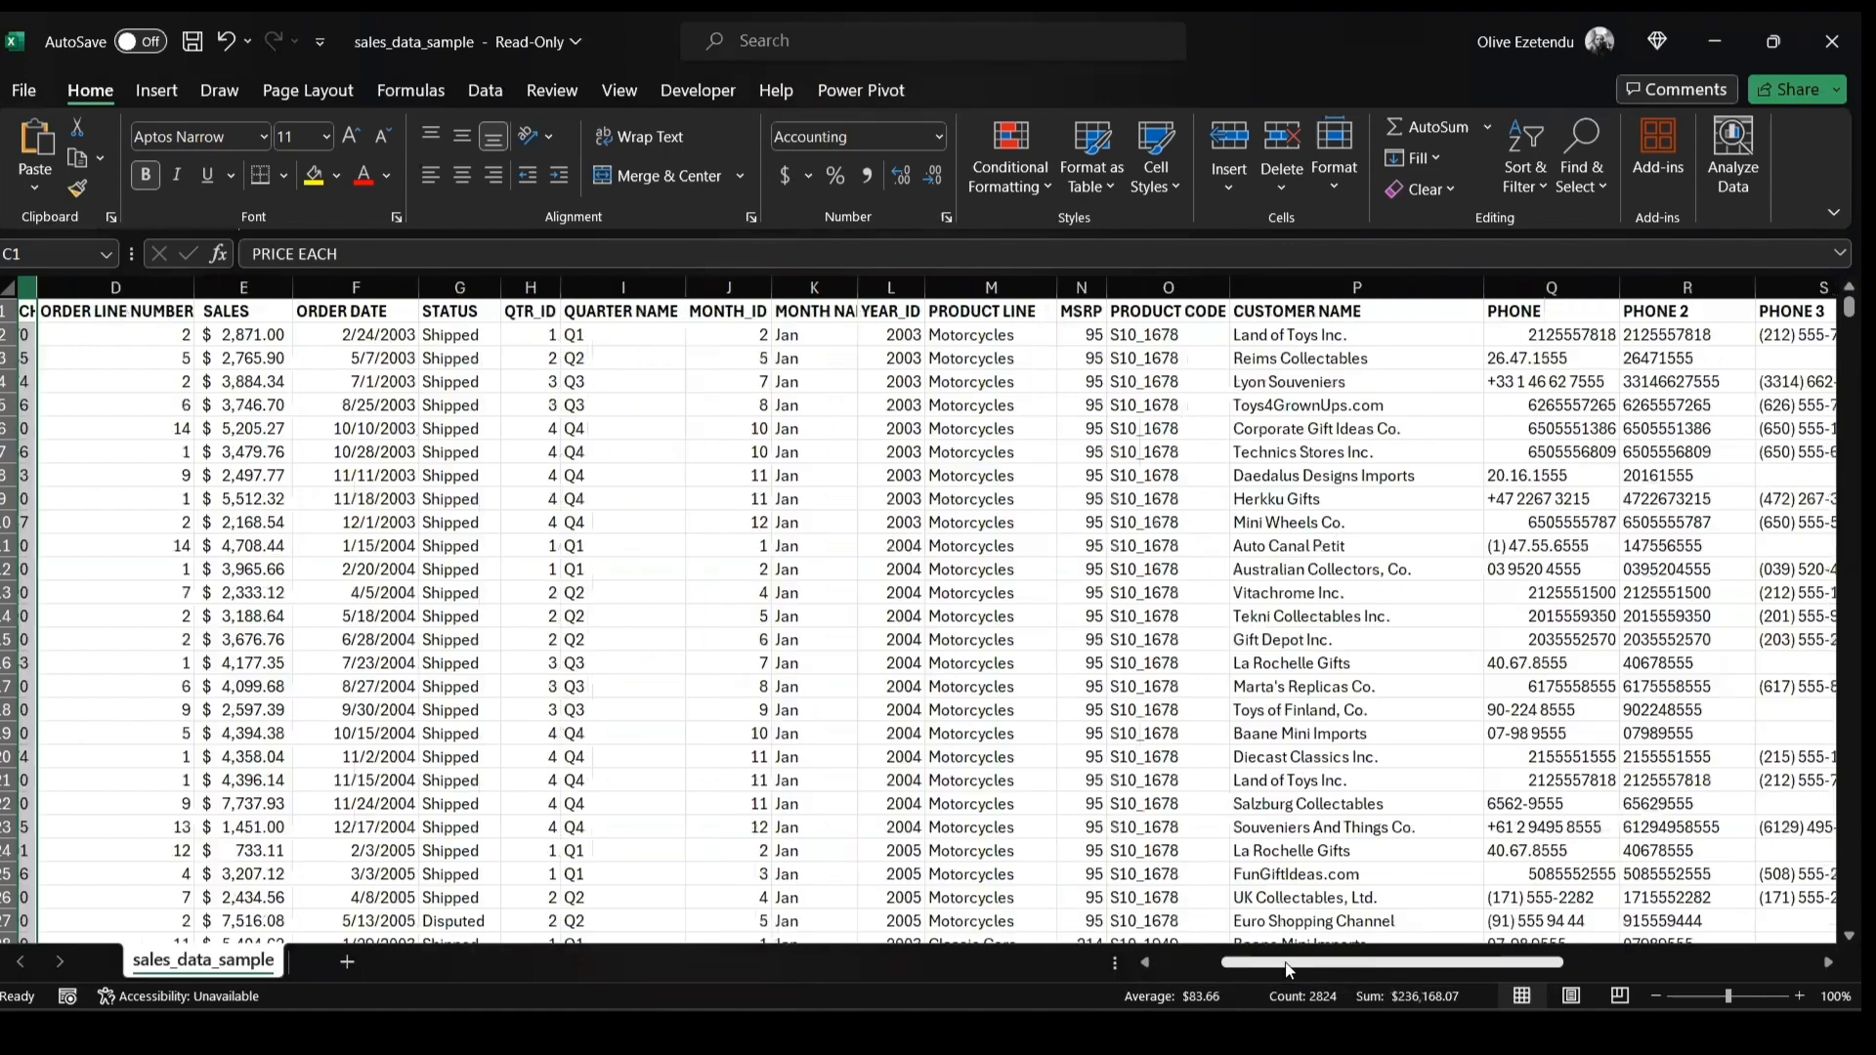
scroll(862, 393, right, 1)
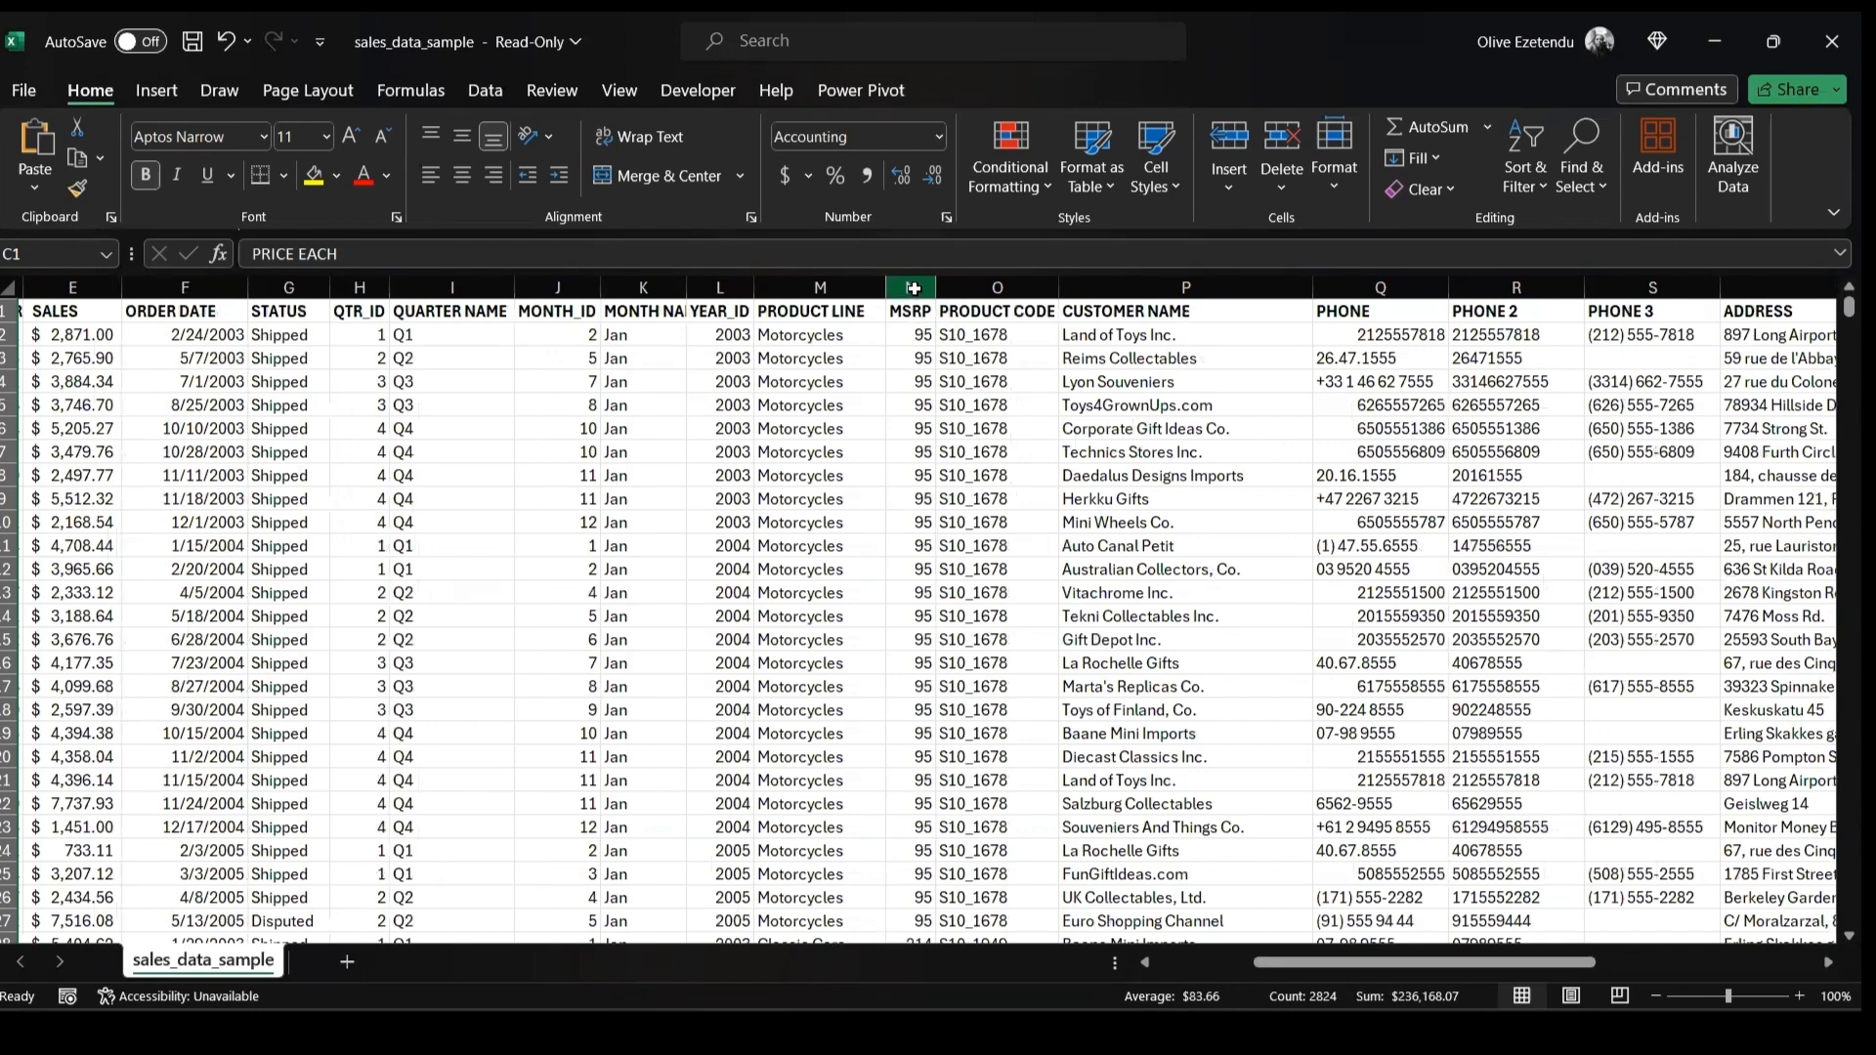
click(912, 289)
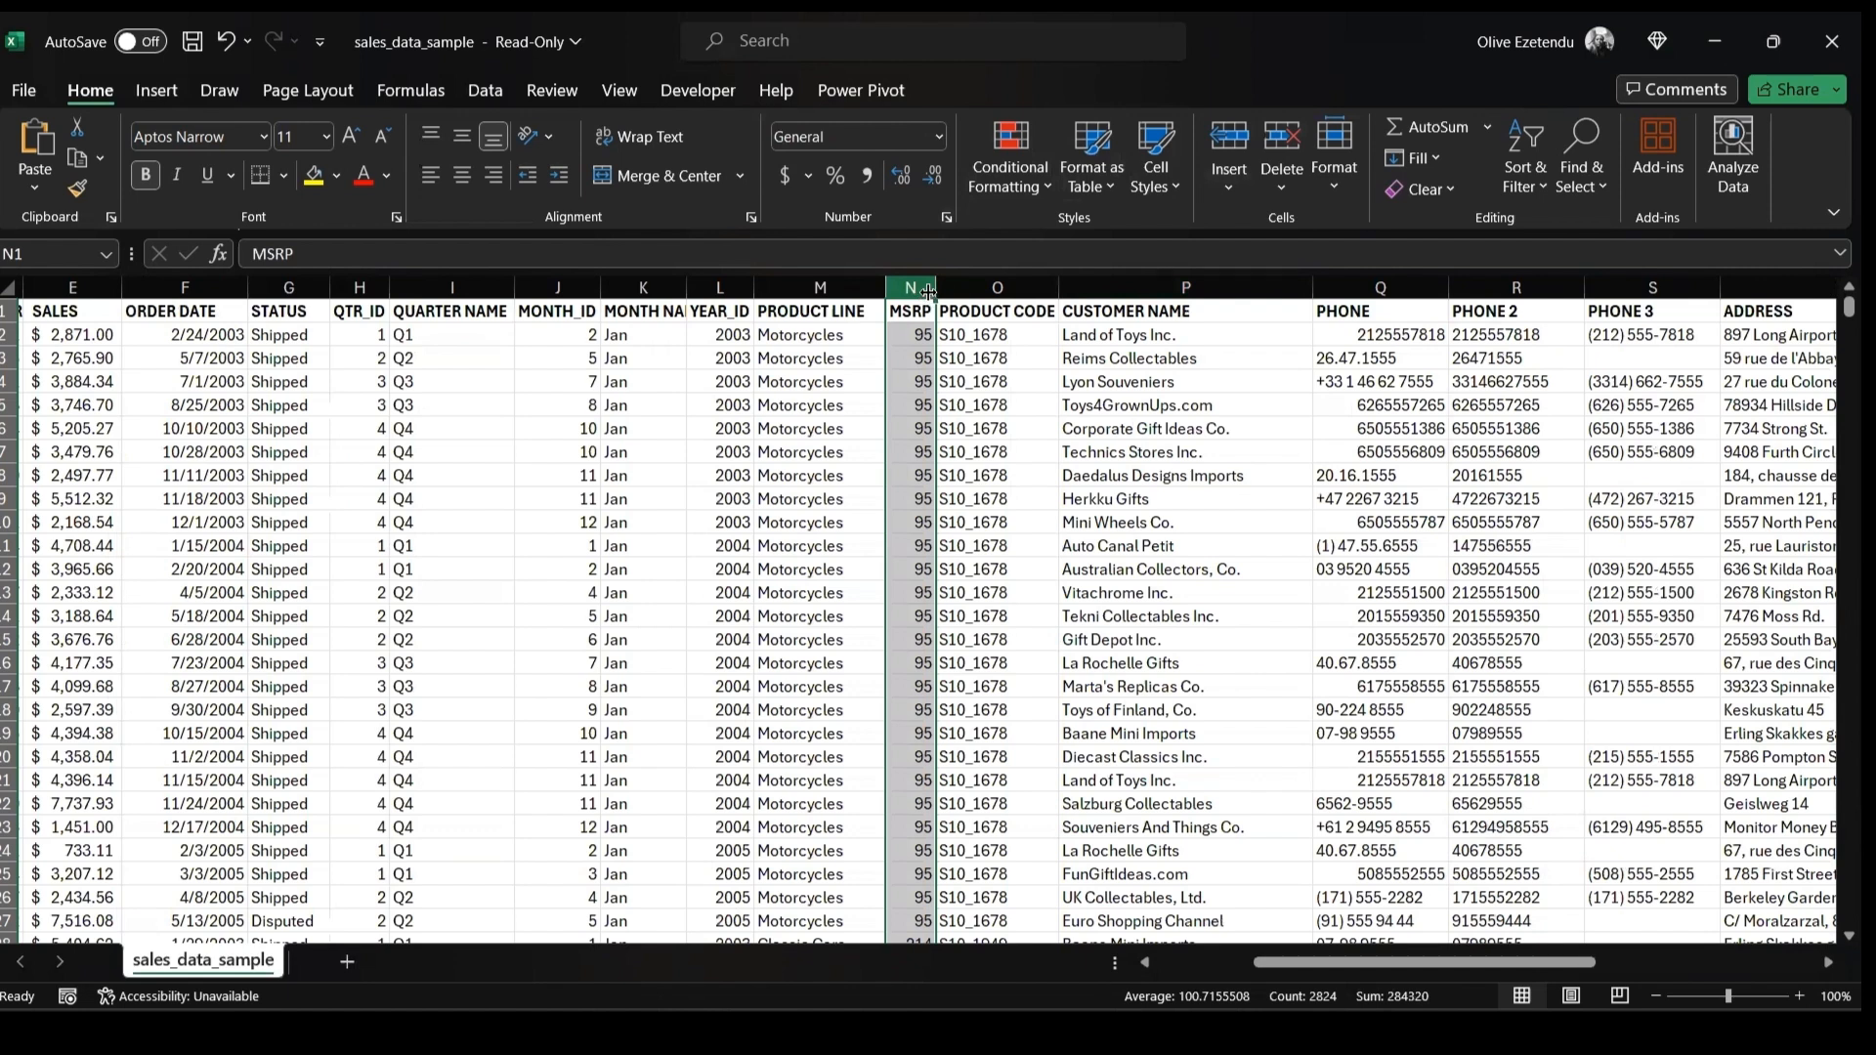
click(1283, 144)
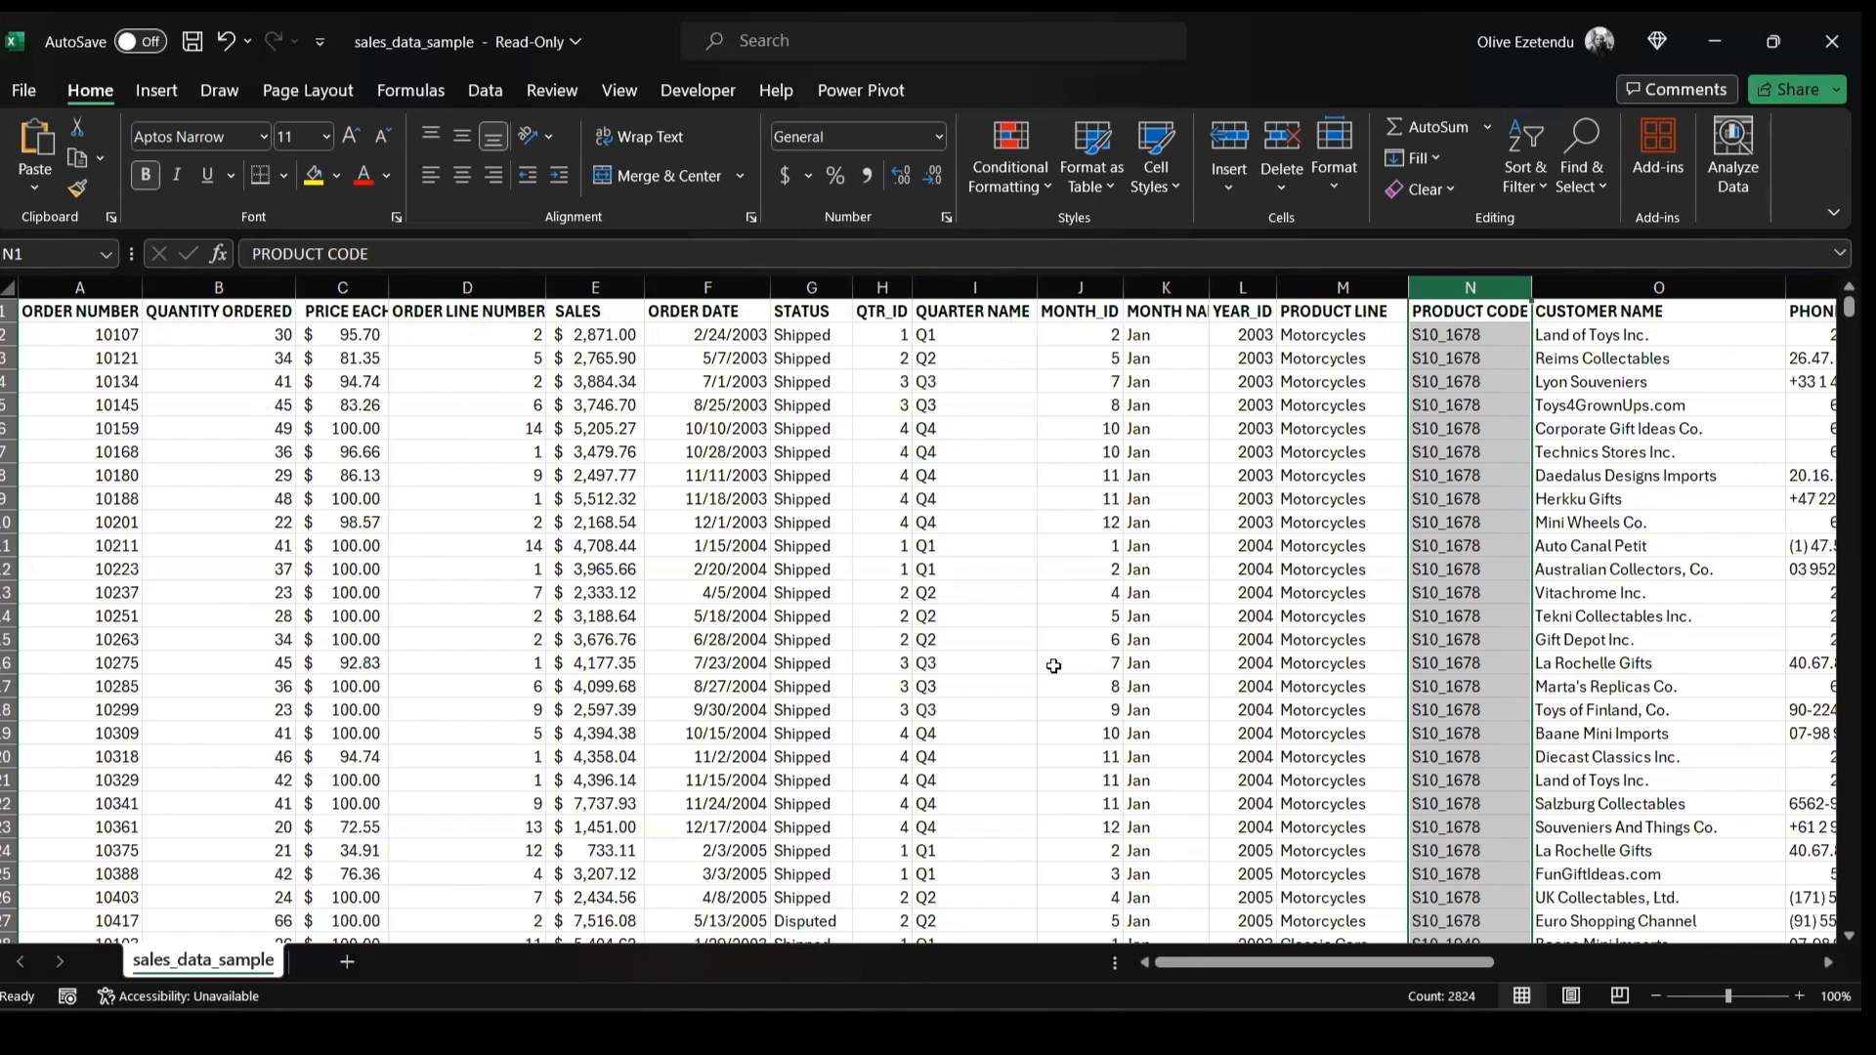
scroll(1789, 541, right, 3)
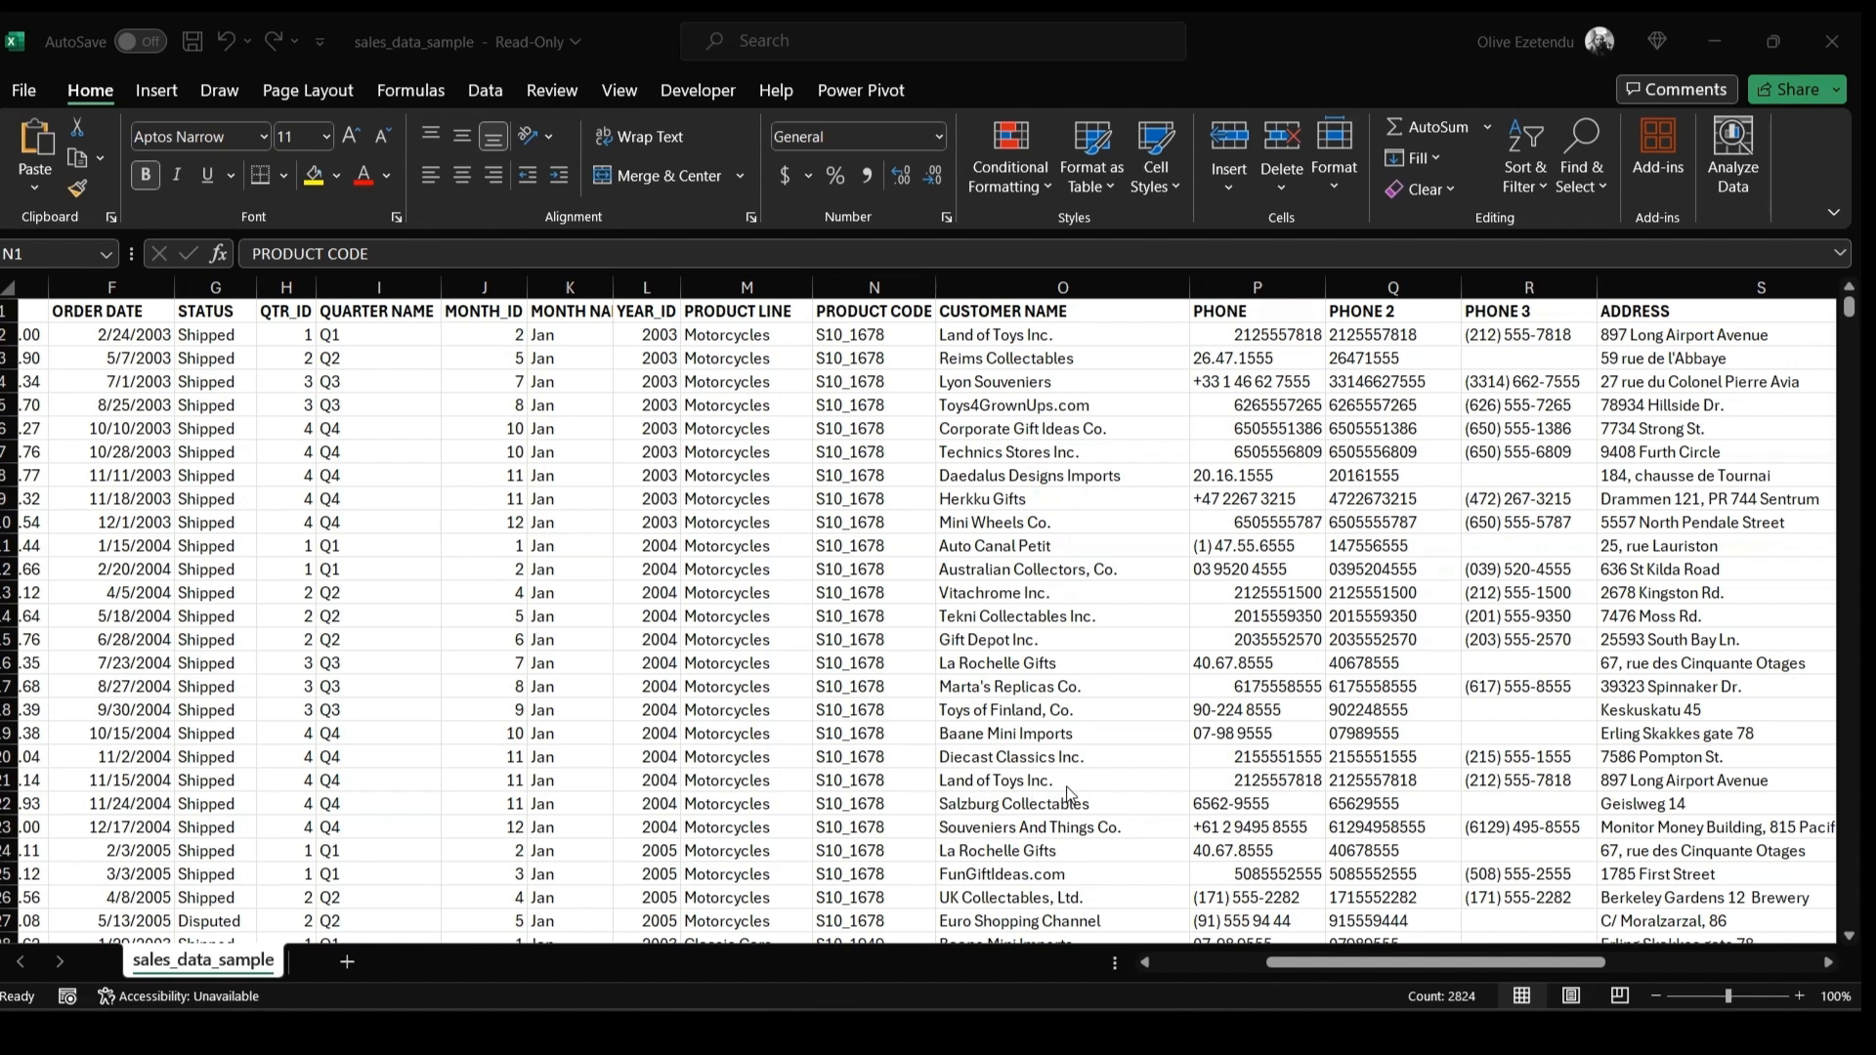
click(1365, 963)
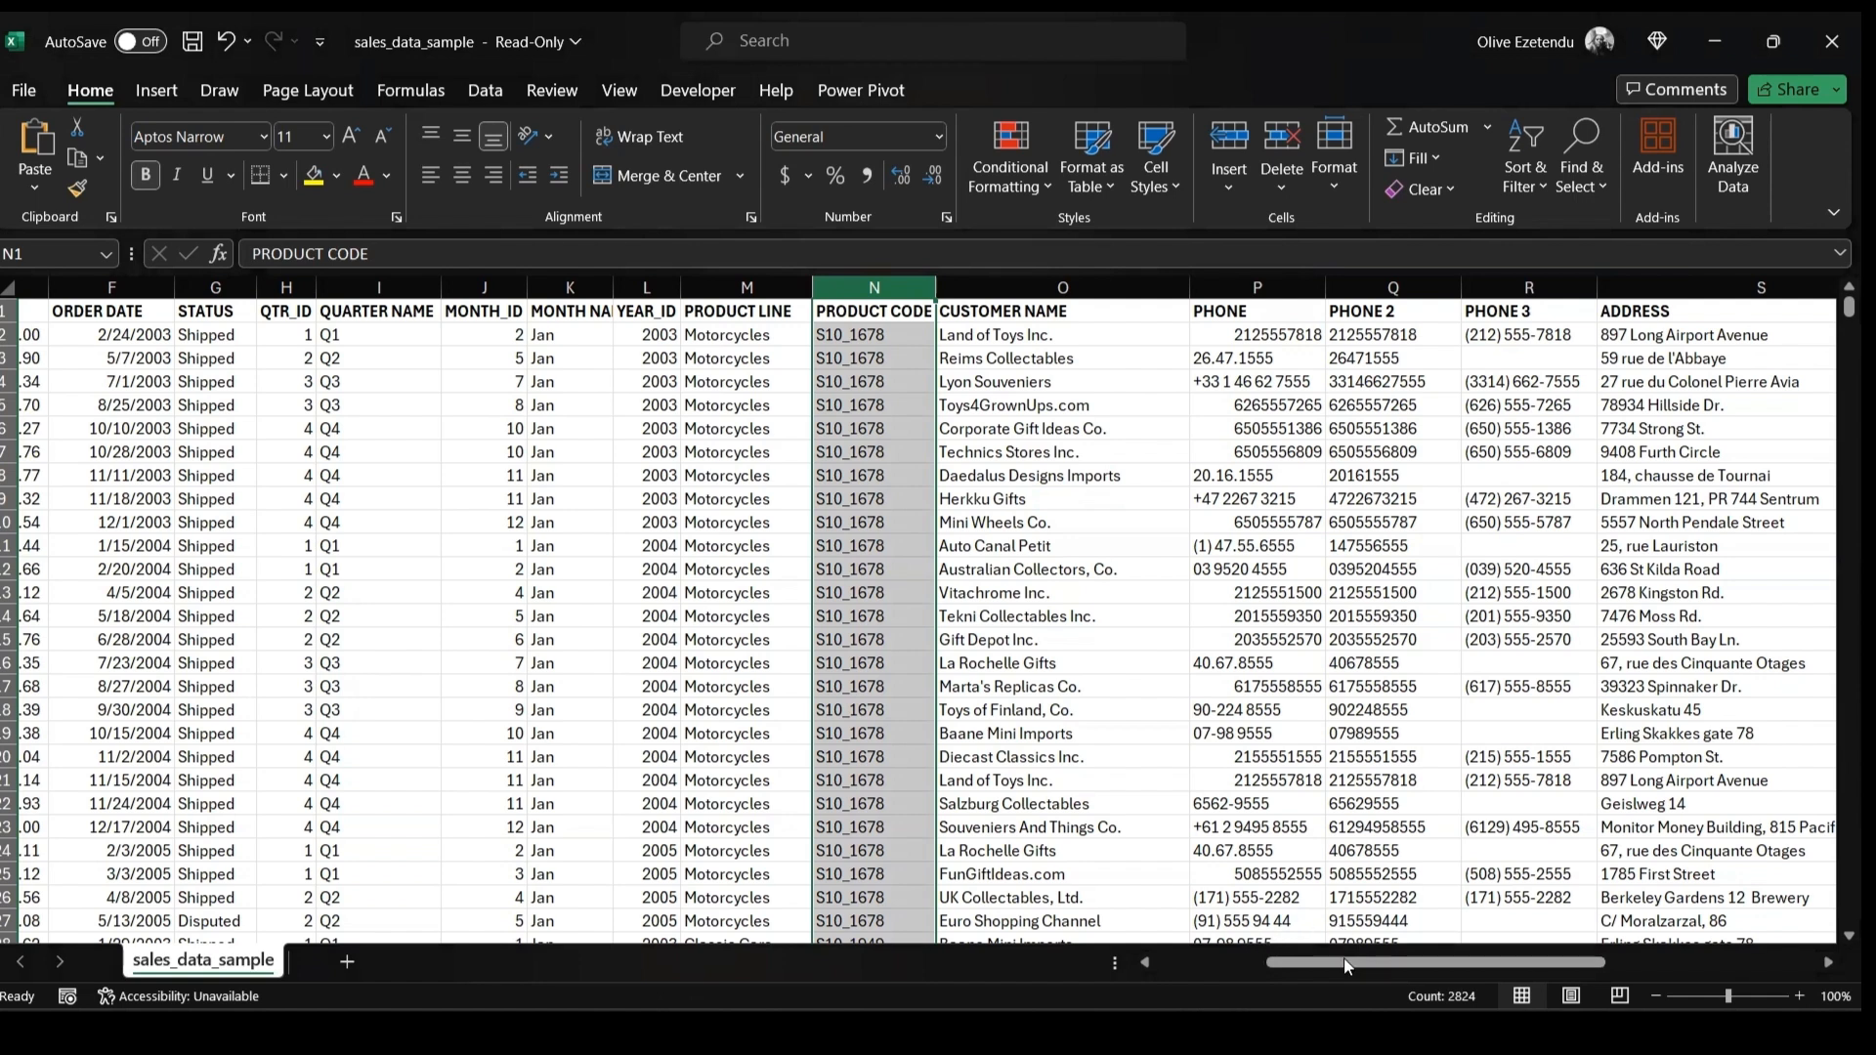
drag(1350, 962, 1287, 962)
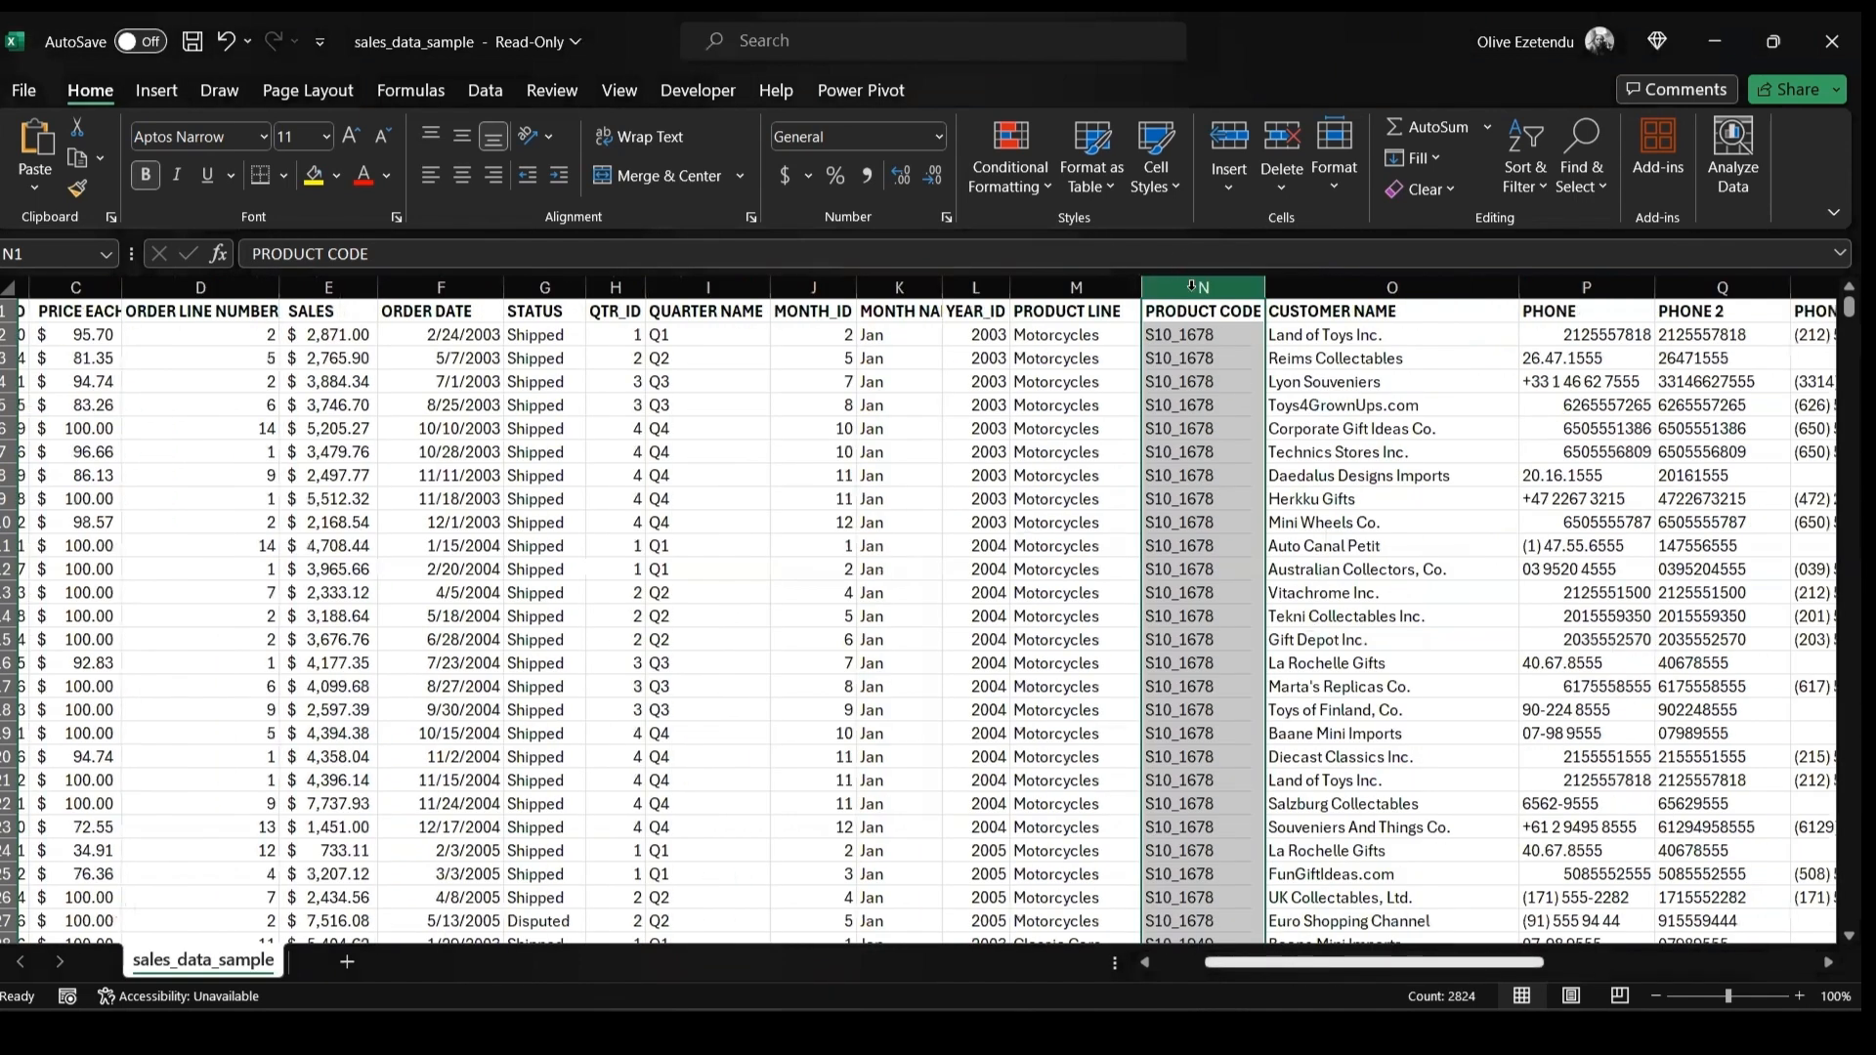
scroll(1198, 286, left, 1)
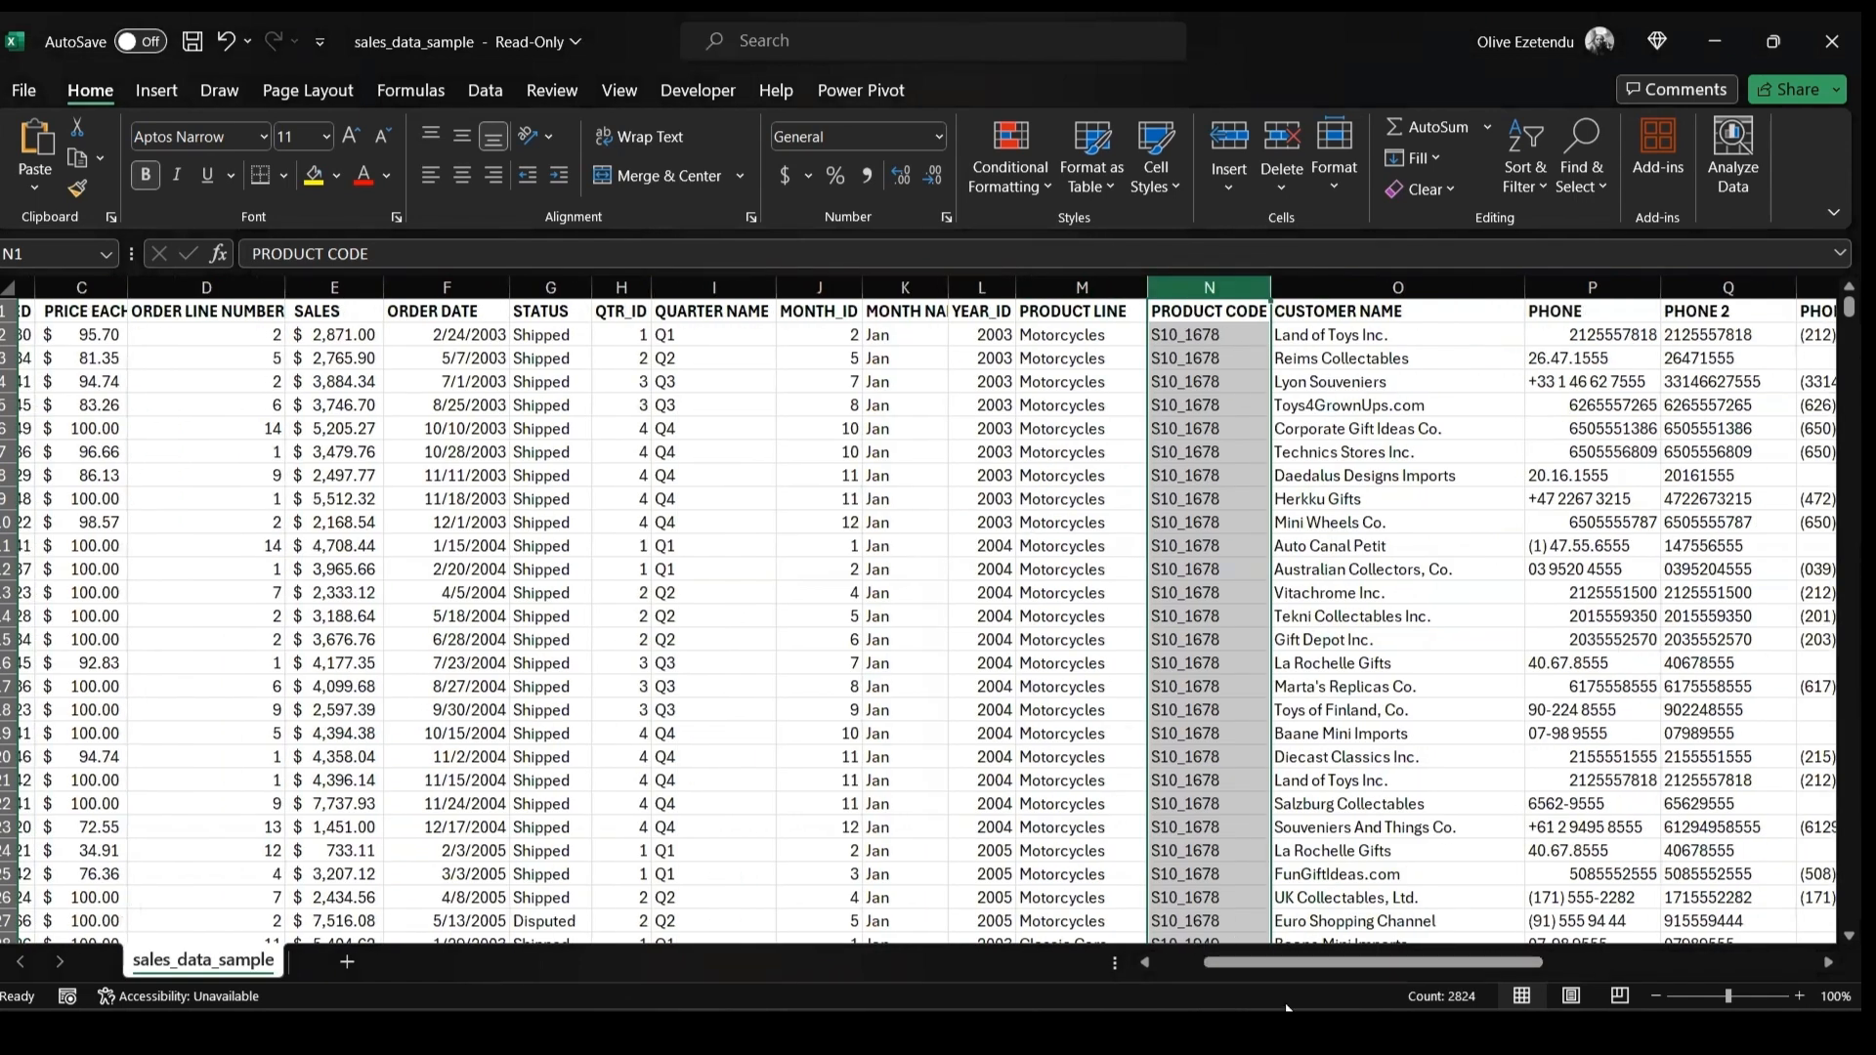
drag(1290, 963, 1235, 963)
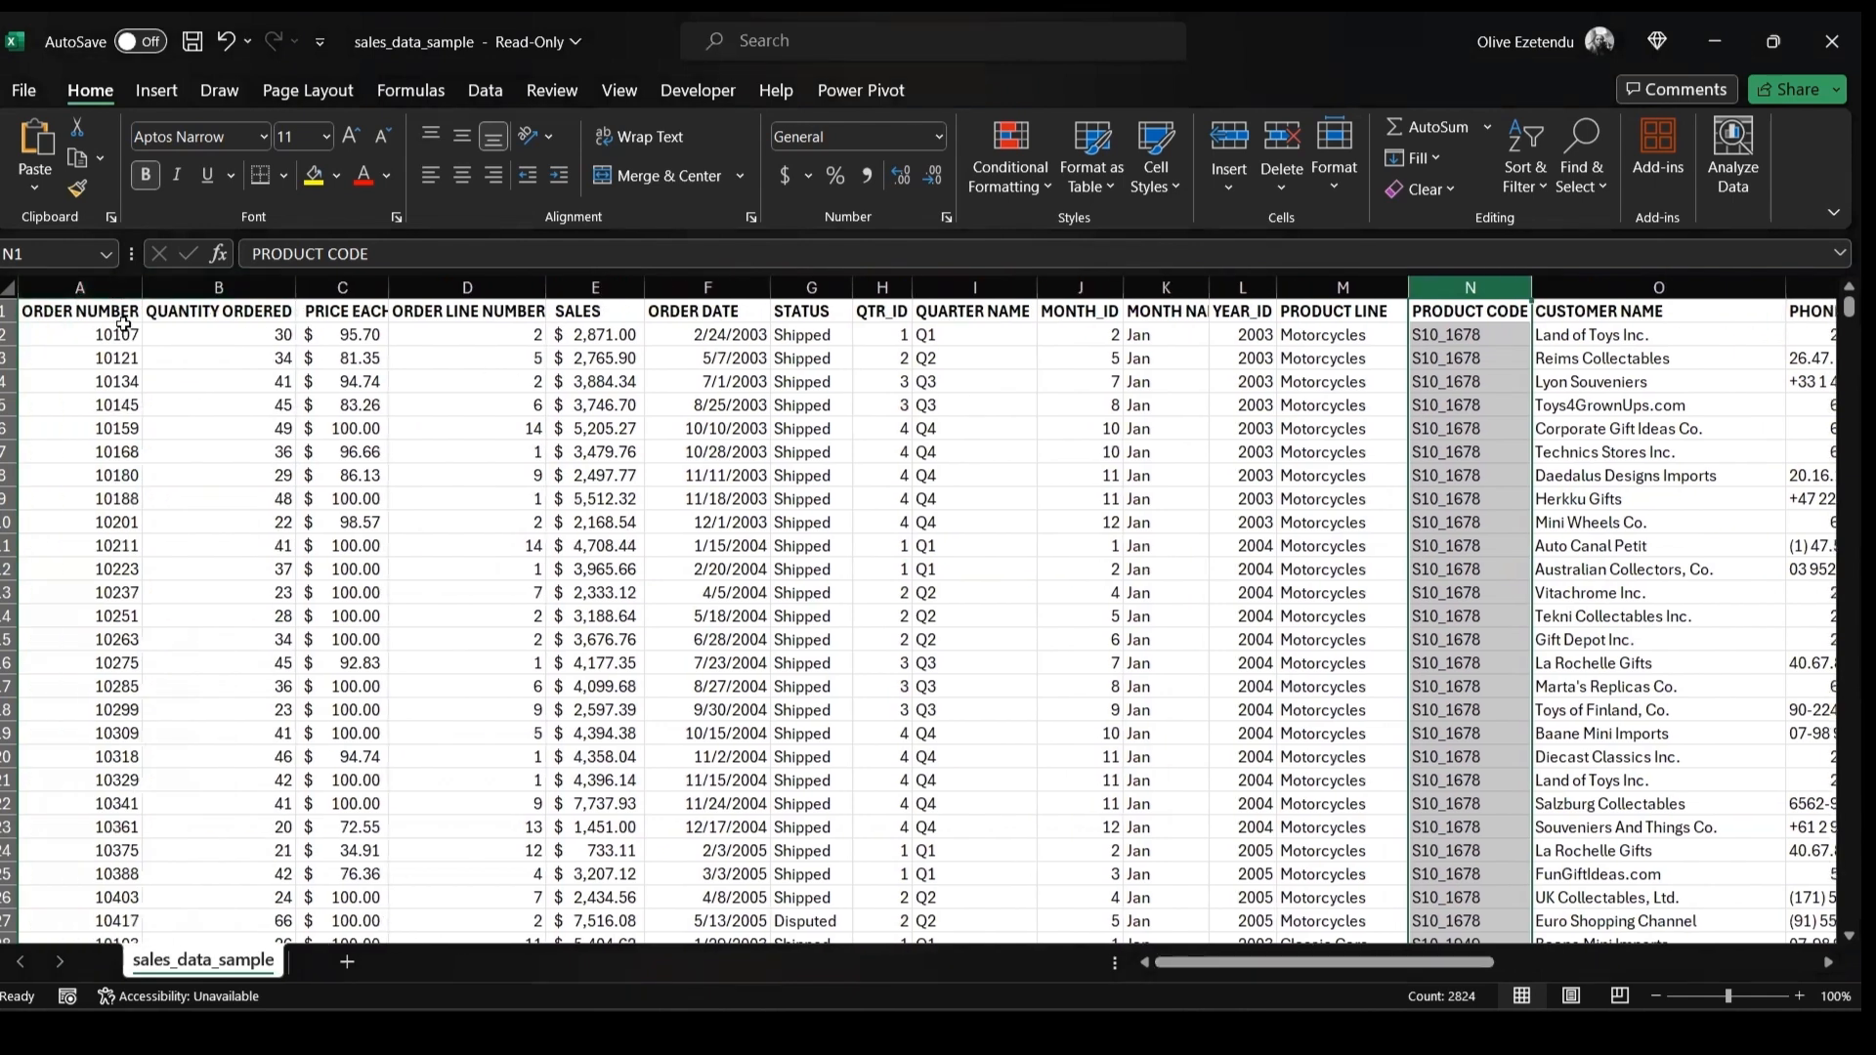
click(68, 287)
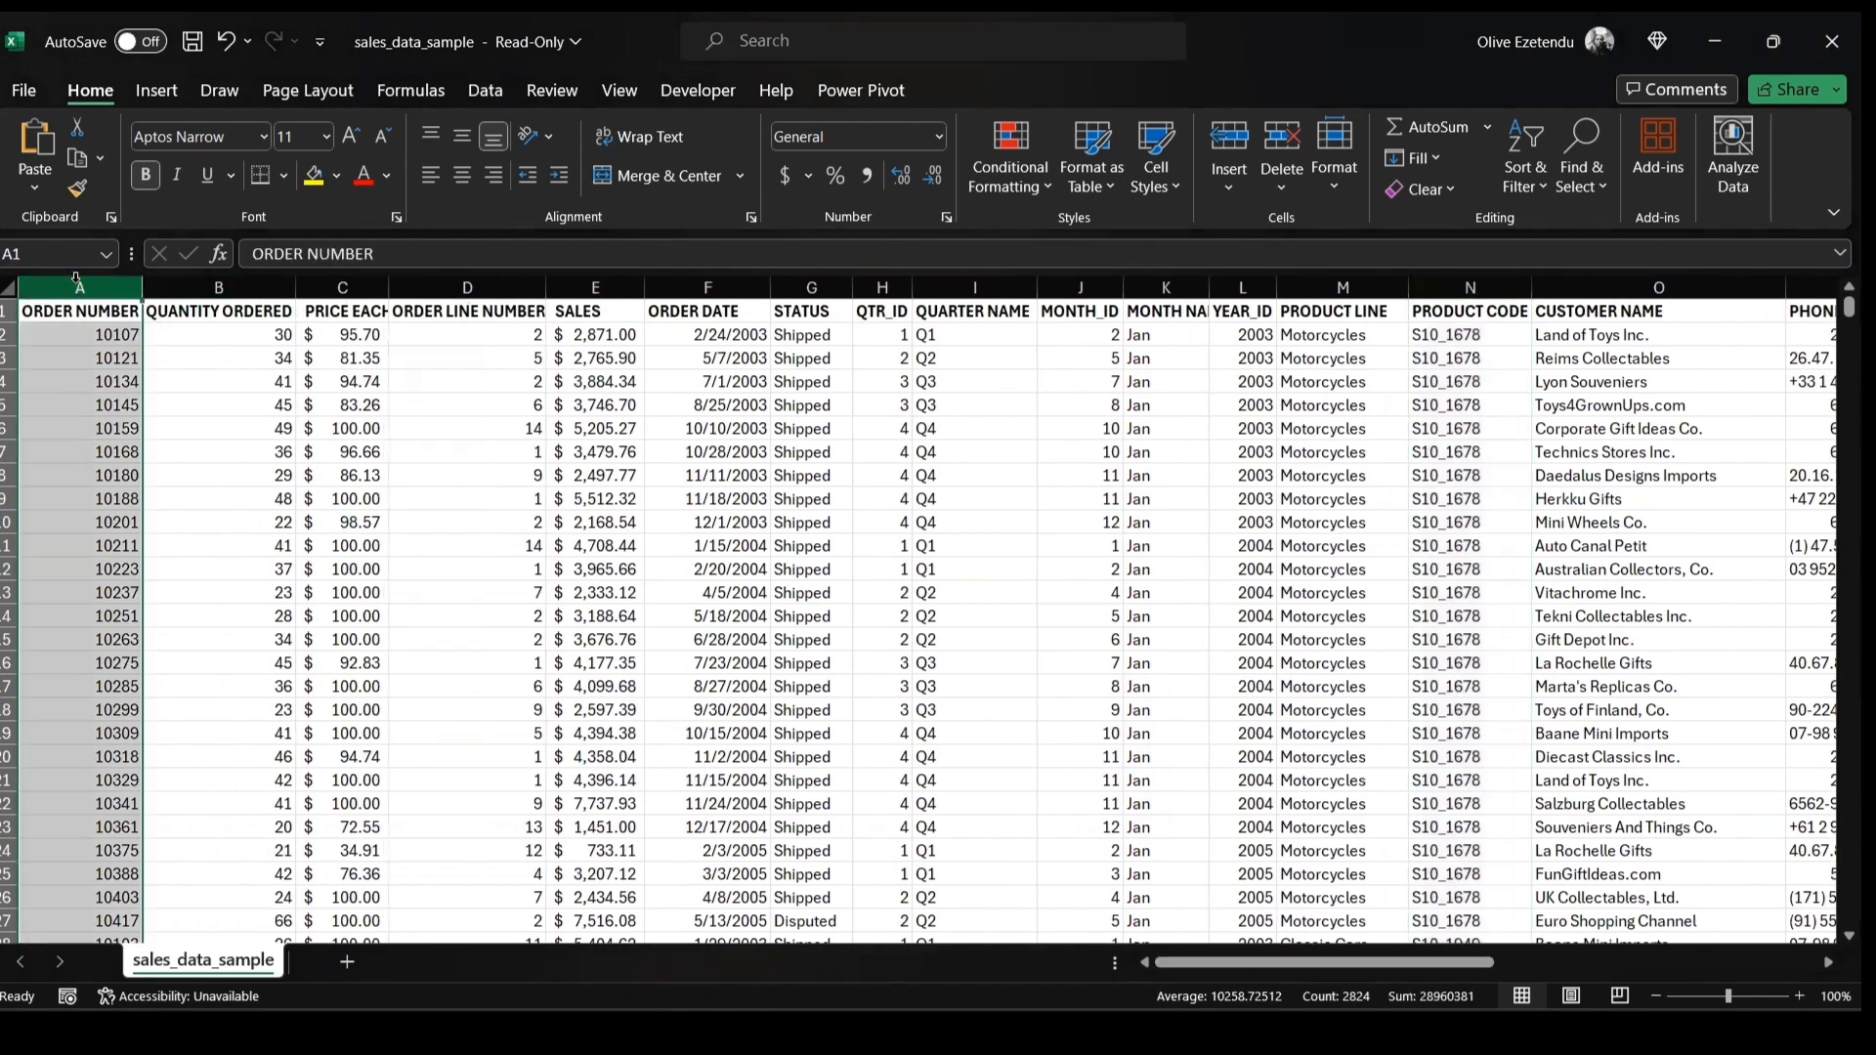
click(229, 499)
drag(565, 519, 537, 549)
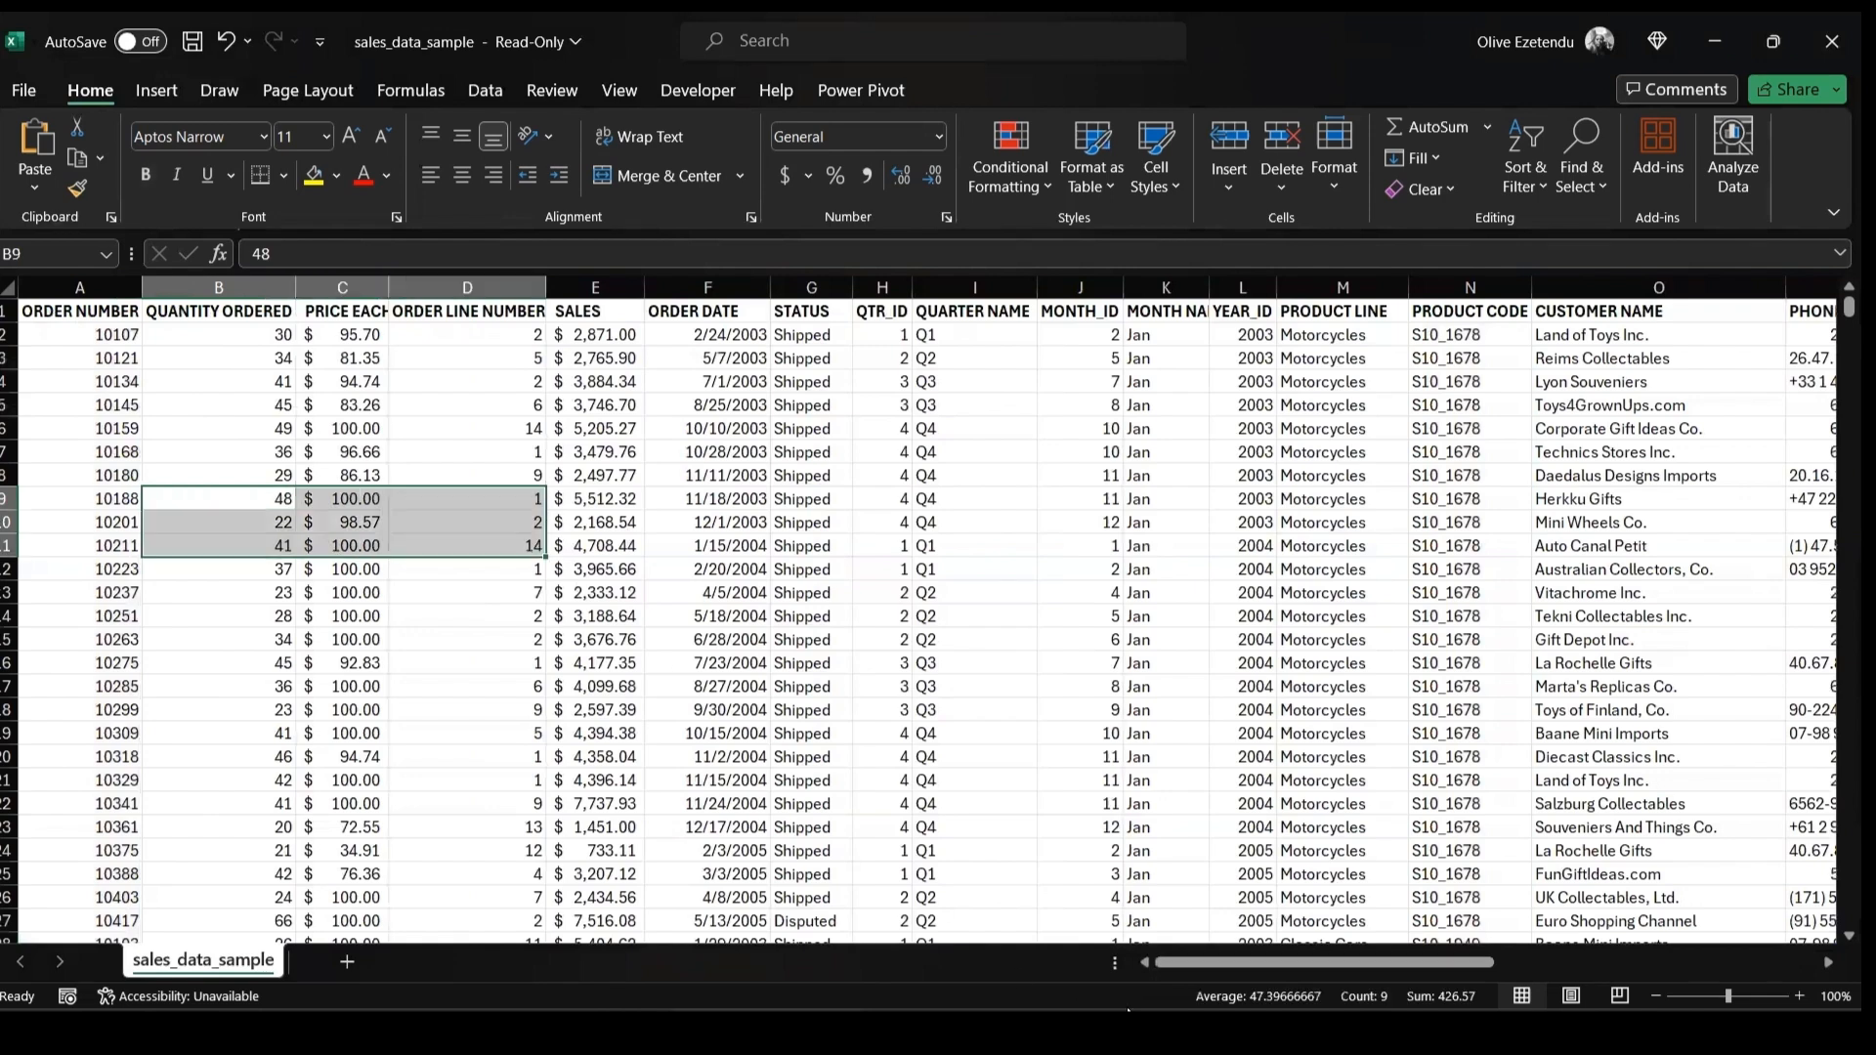
drag(1348, 966, 1358, 980)
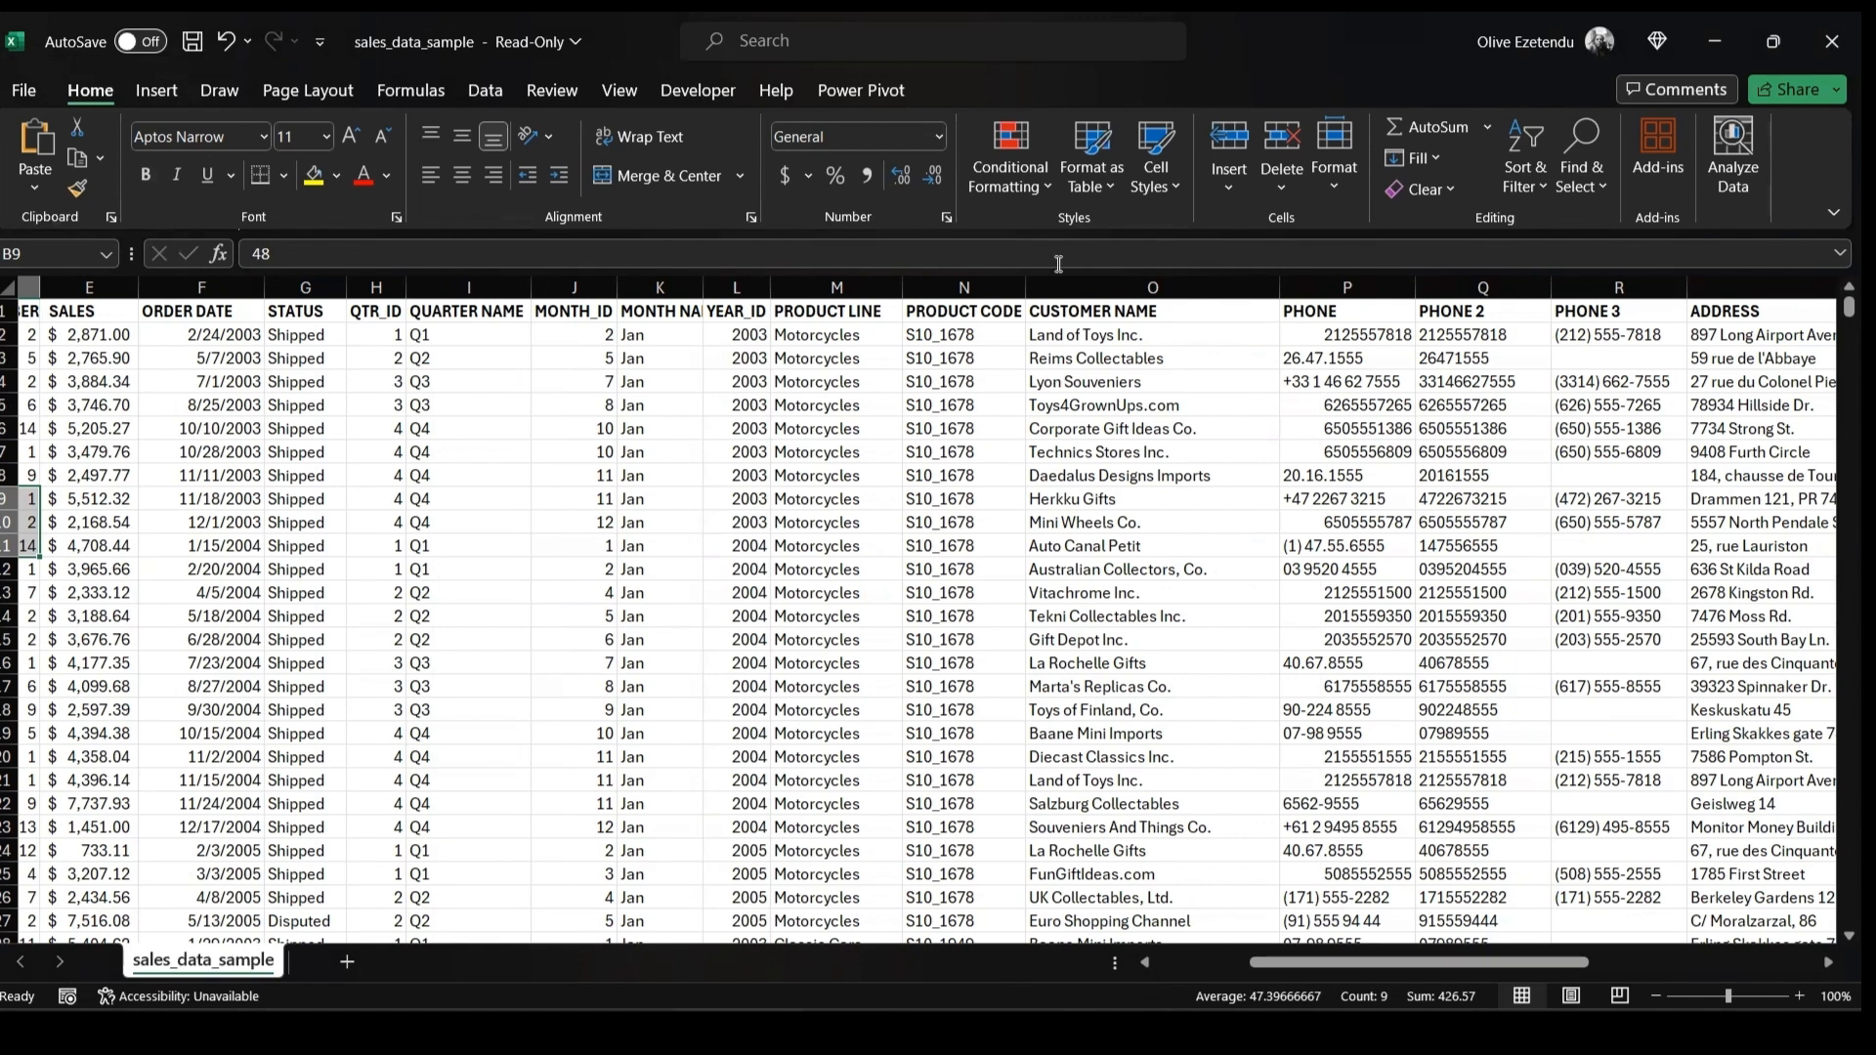
Insert a new empty column before the CUSTOMER NAME column
click(1083, 313)
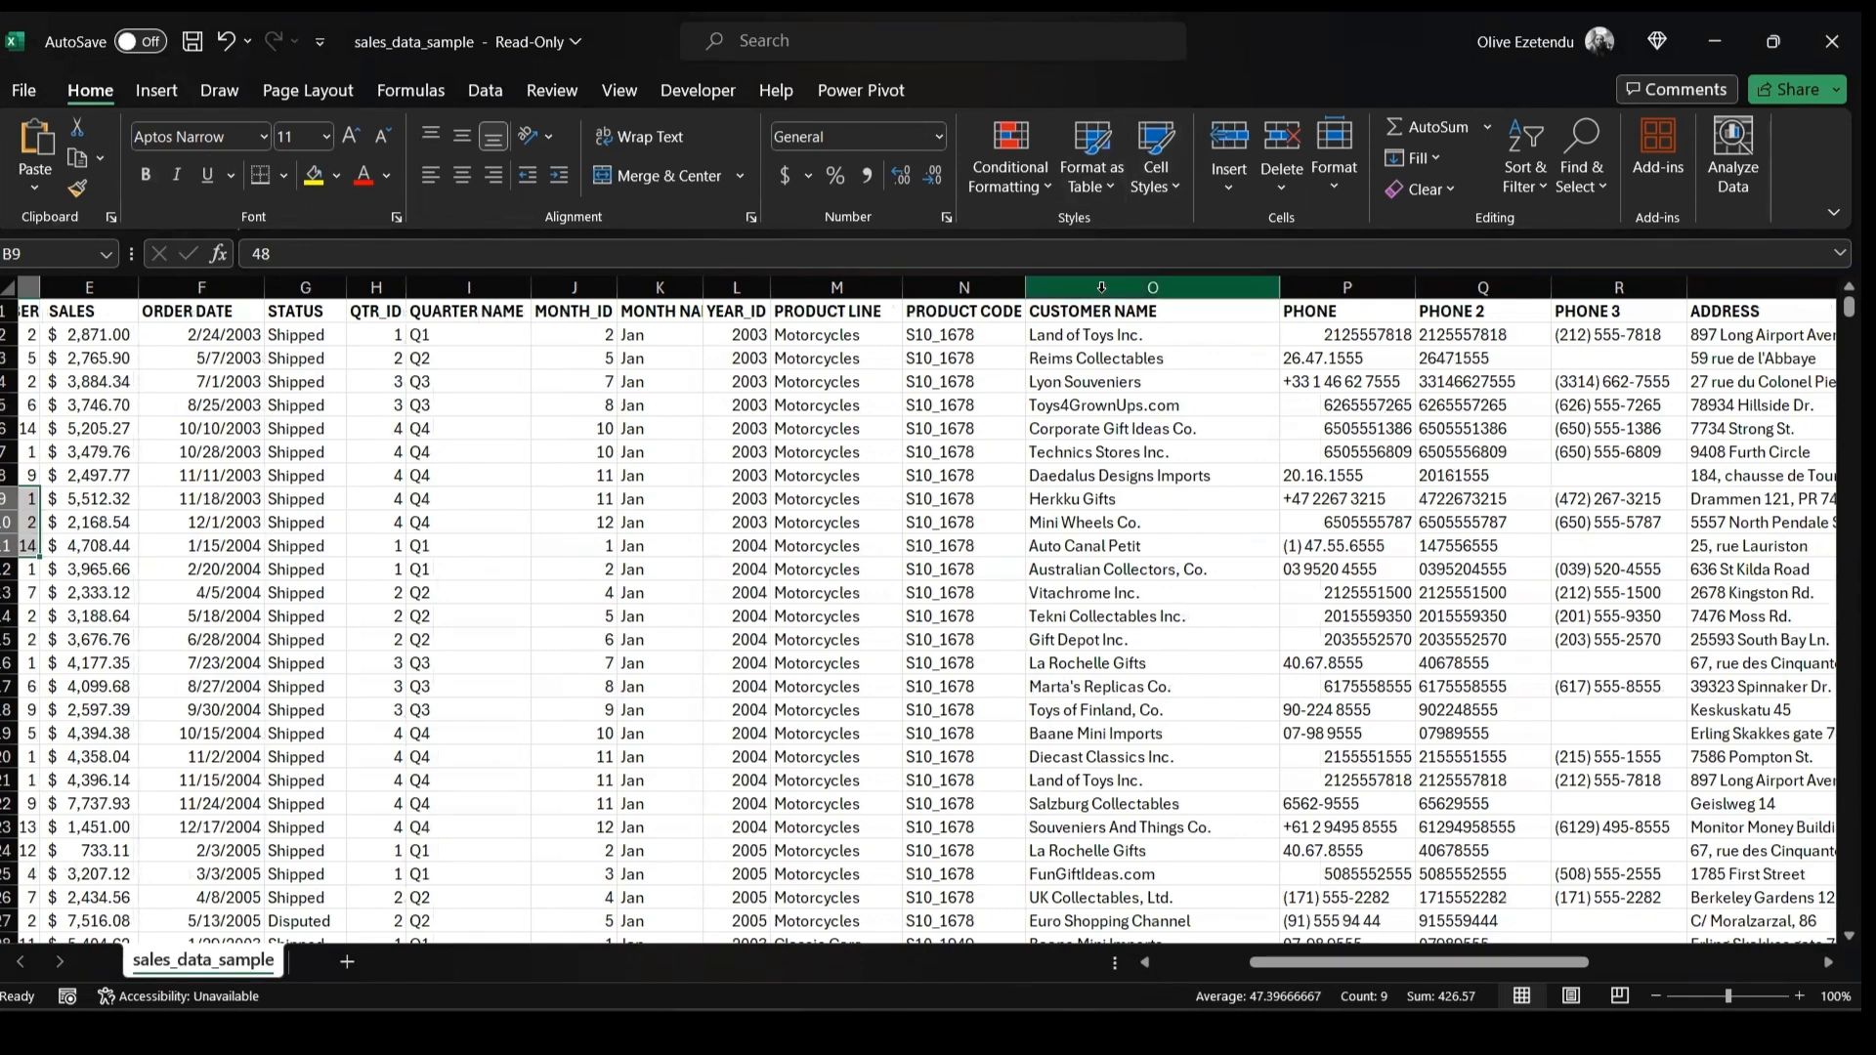
click(1105, 288)
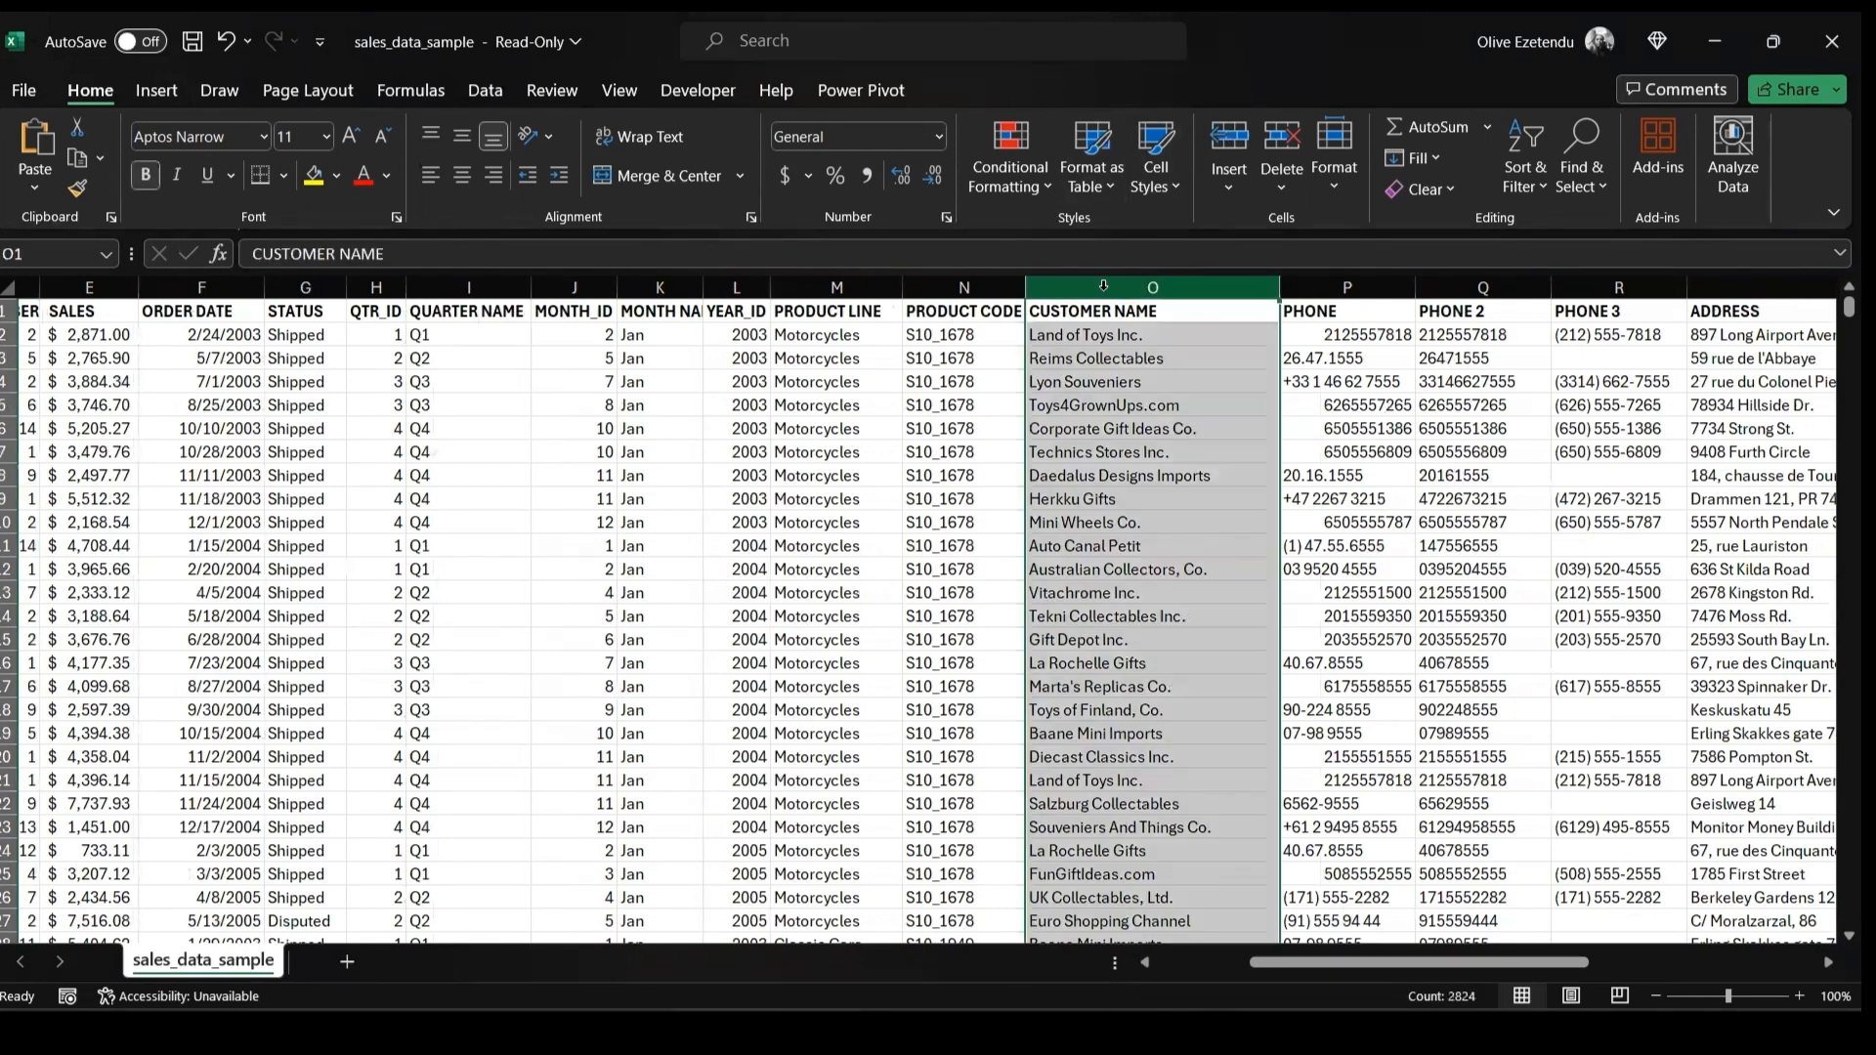
click(1229, 156)
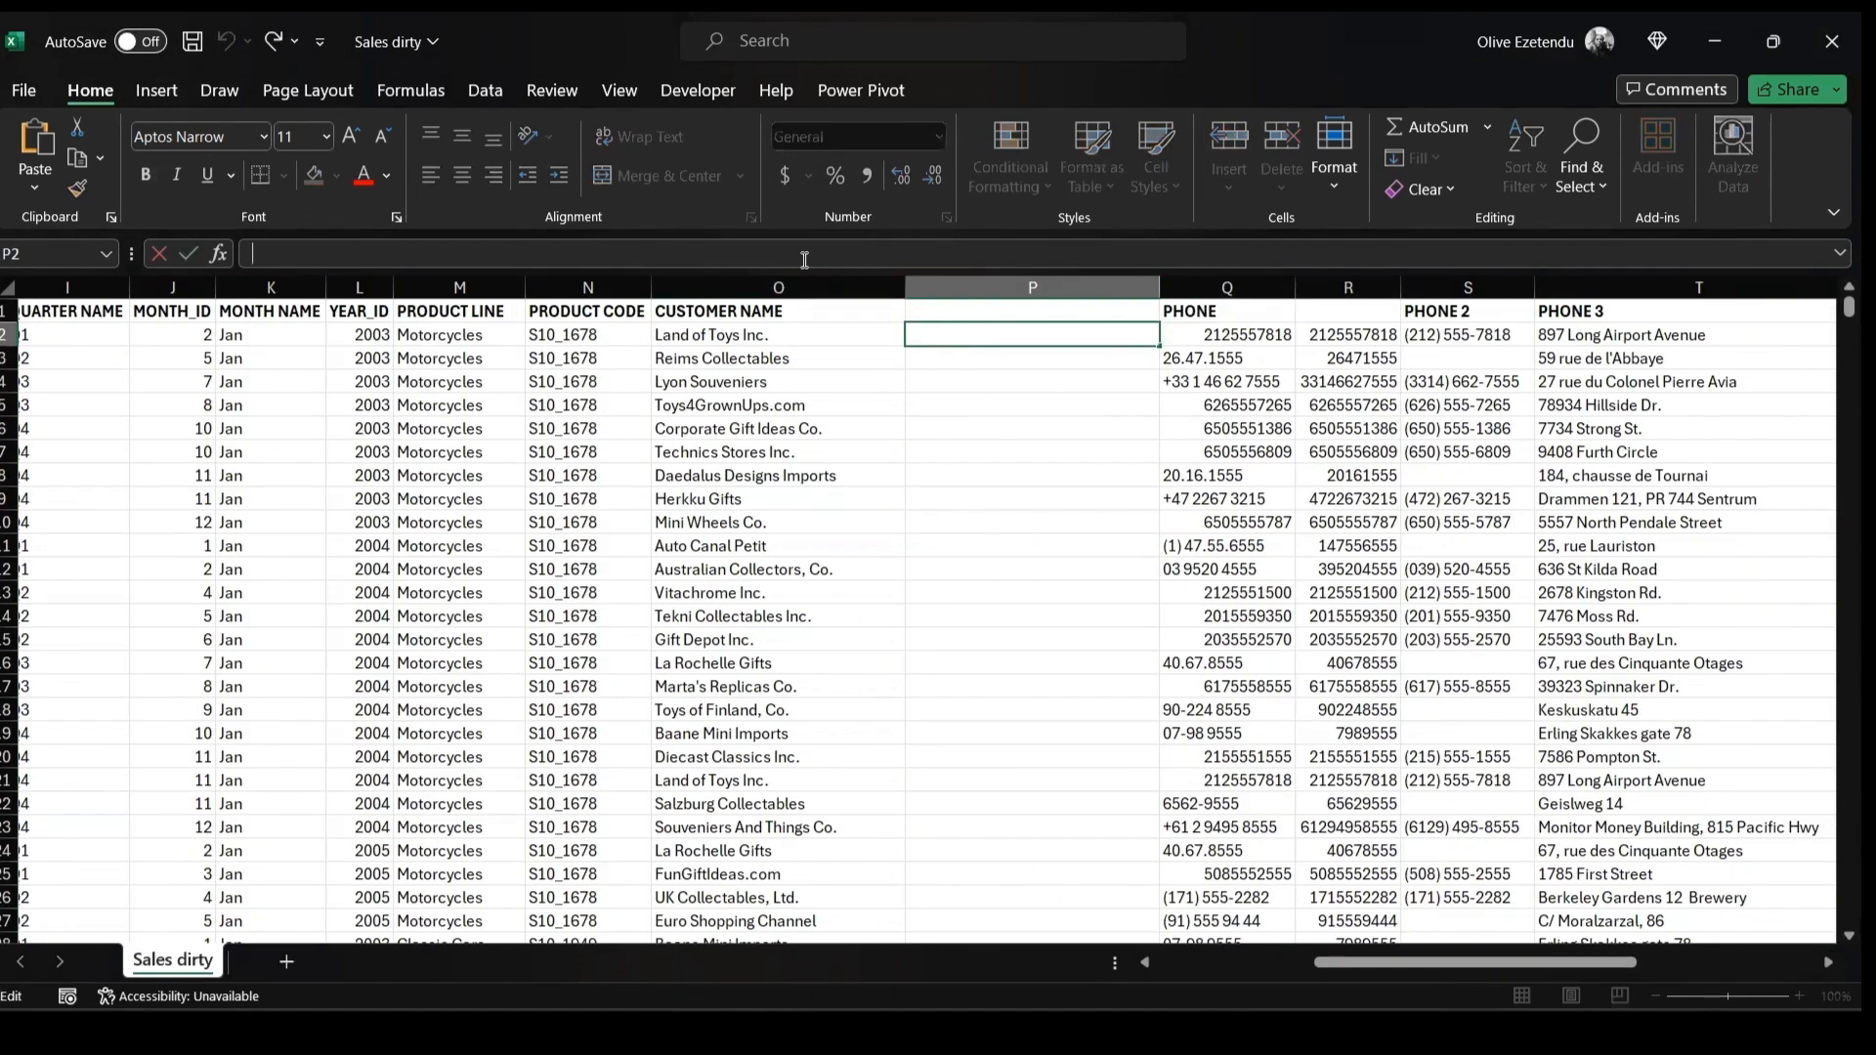
Enter the formula =IF(COUNTIF(O$2:O2,O2)=1,MAX(P$1:P1)+1,VLOOKUP(O2,O$1:P1,2,FALSE)) in the first data cell of the new column
text(=)
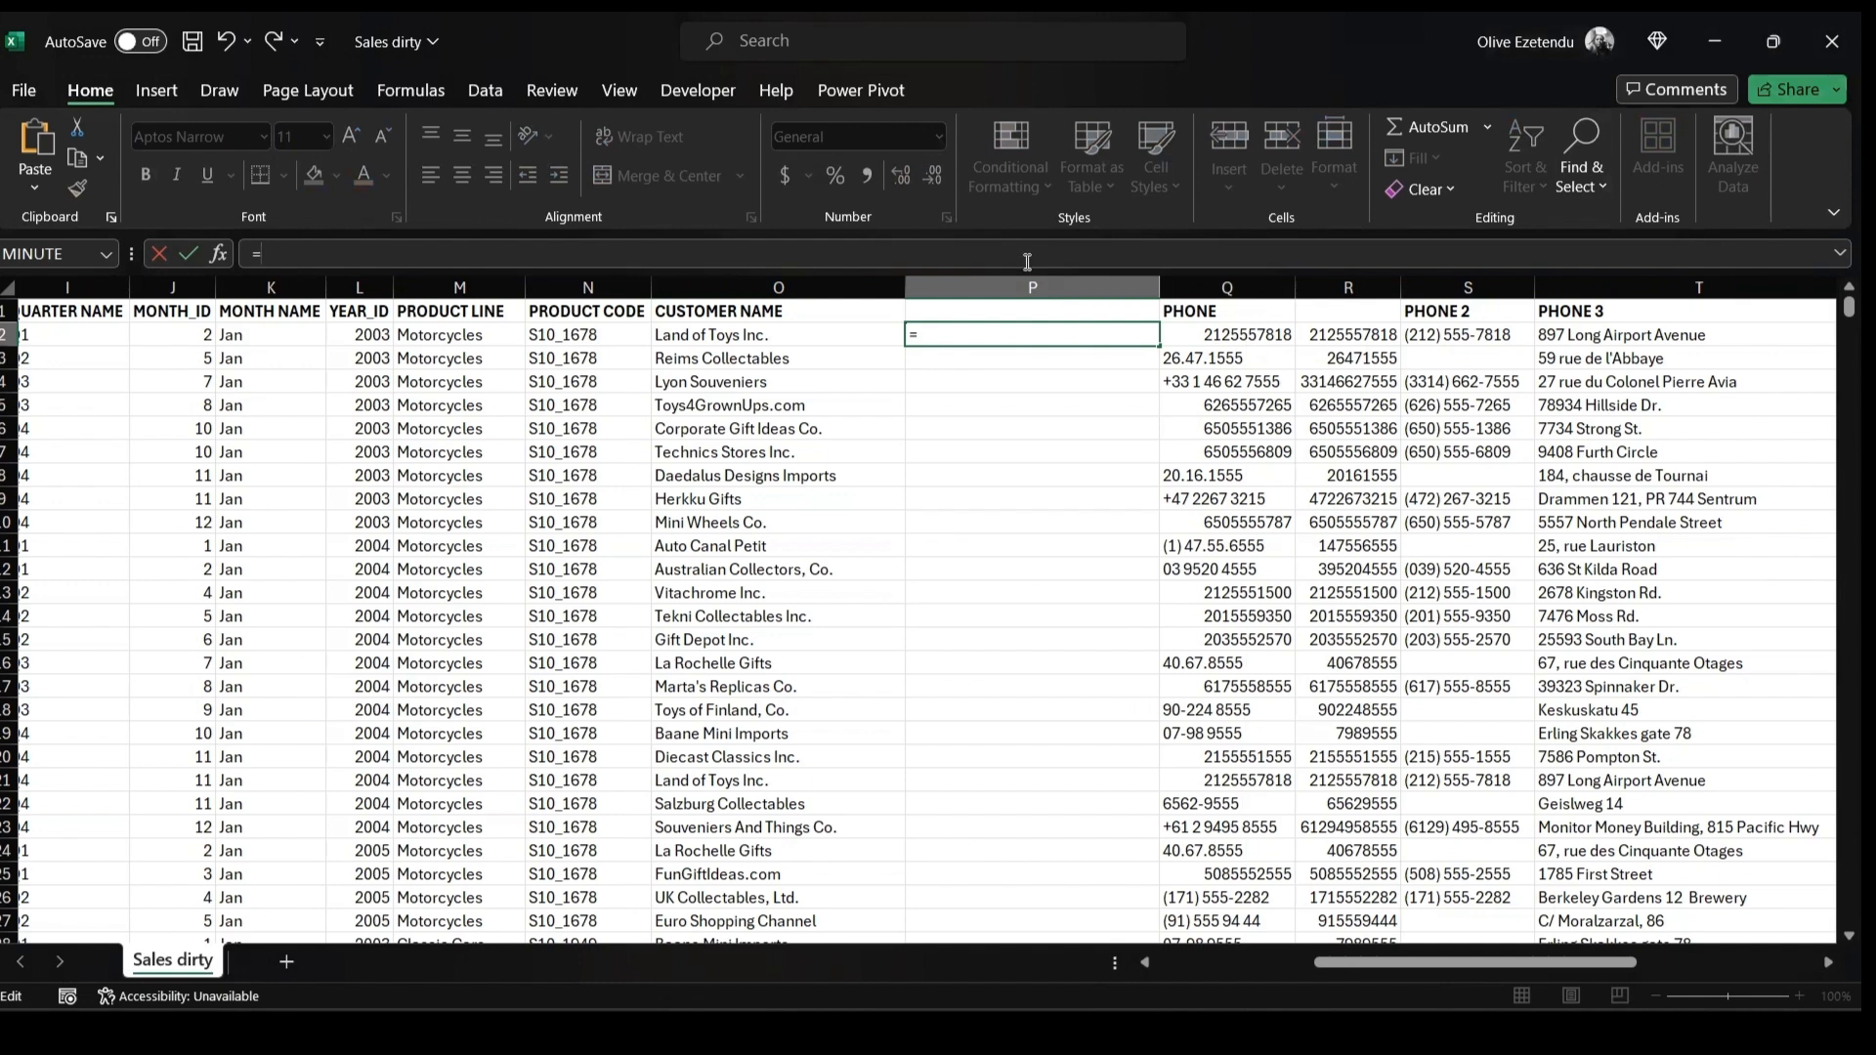
text(IF)
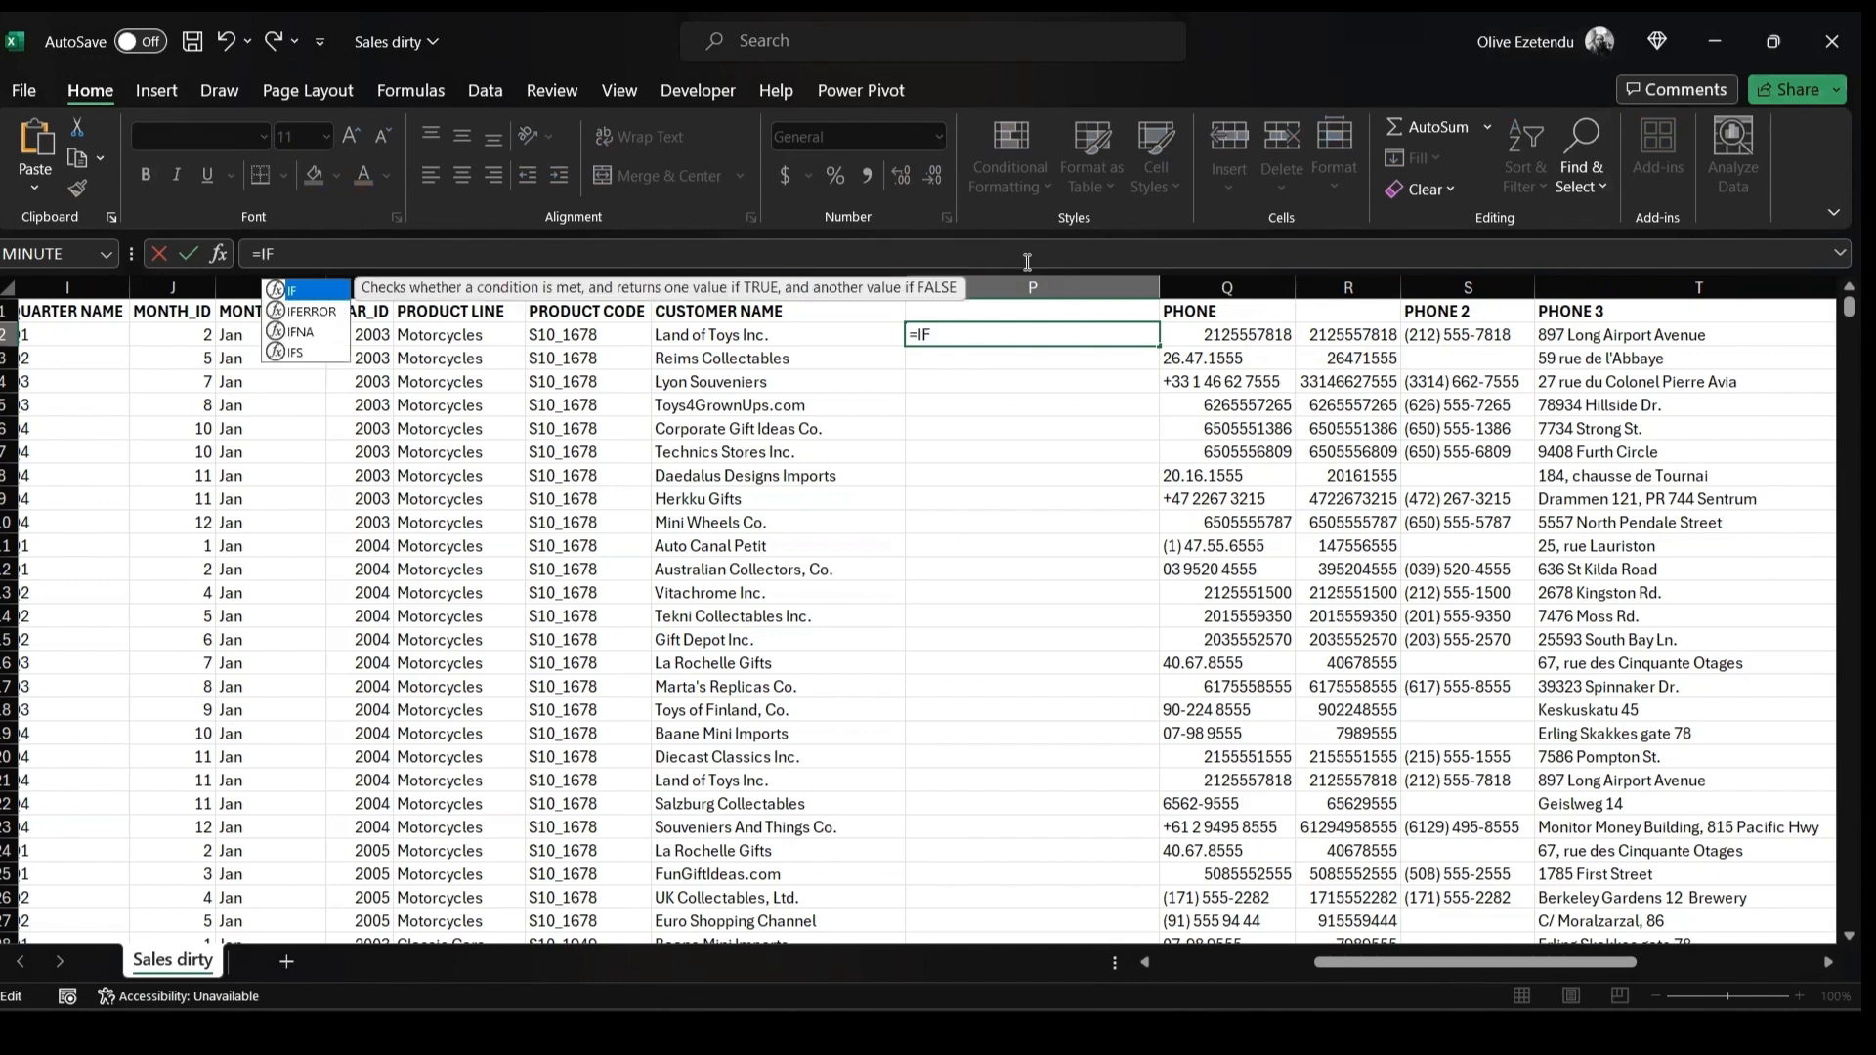
text((COUNT)
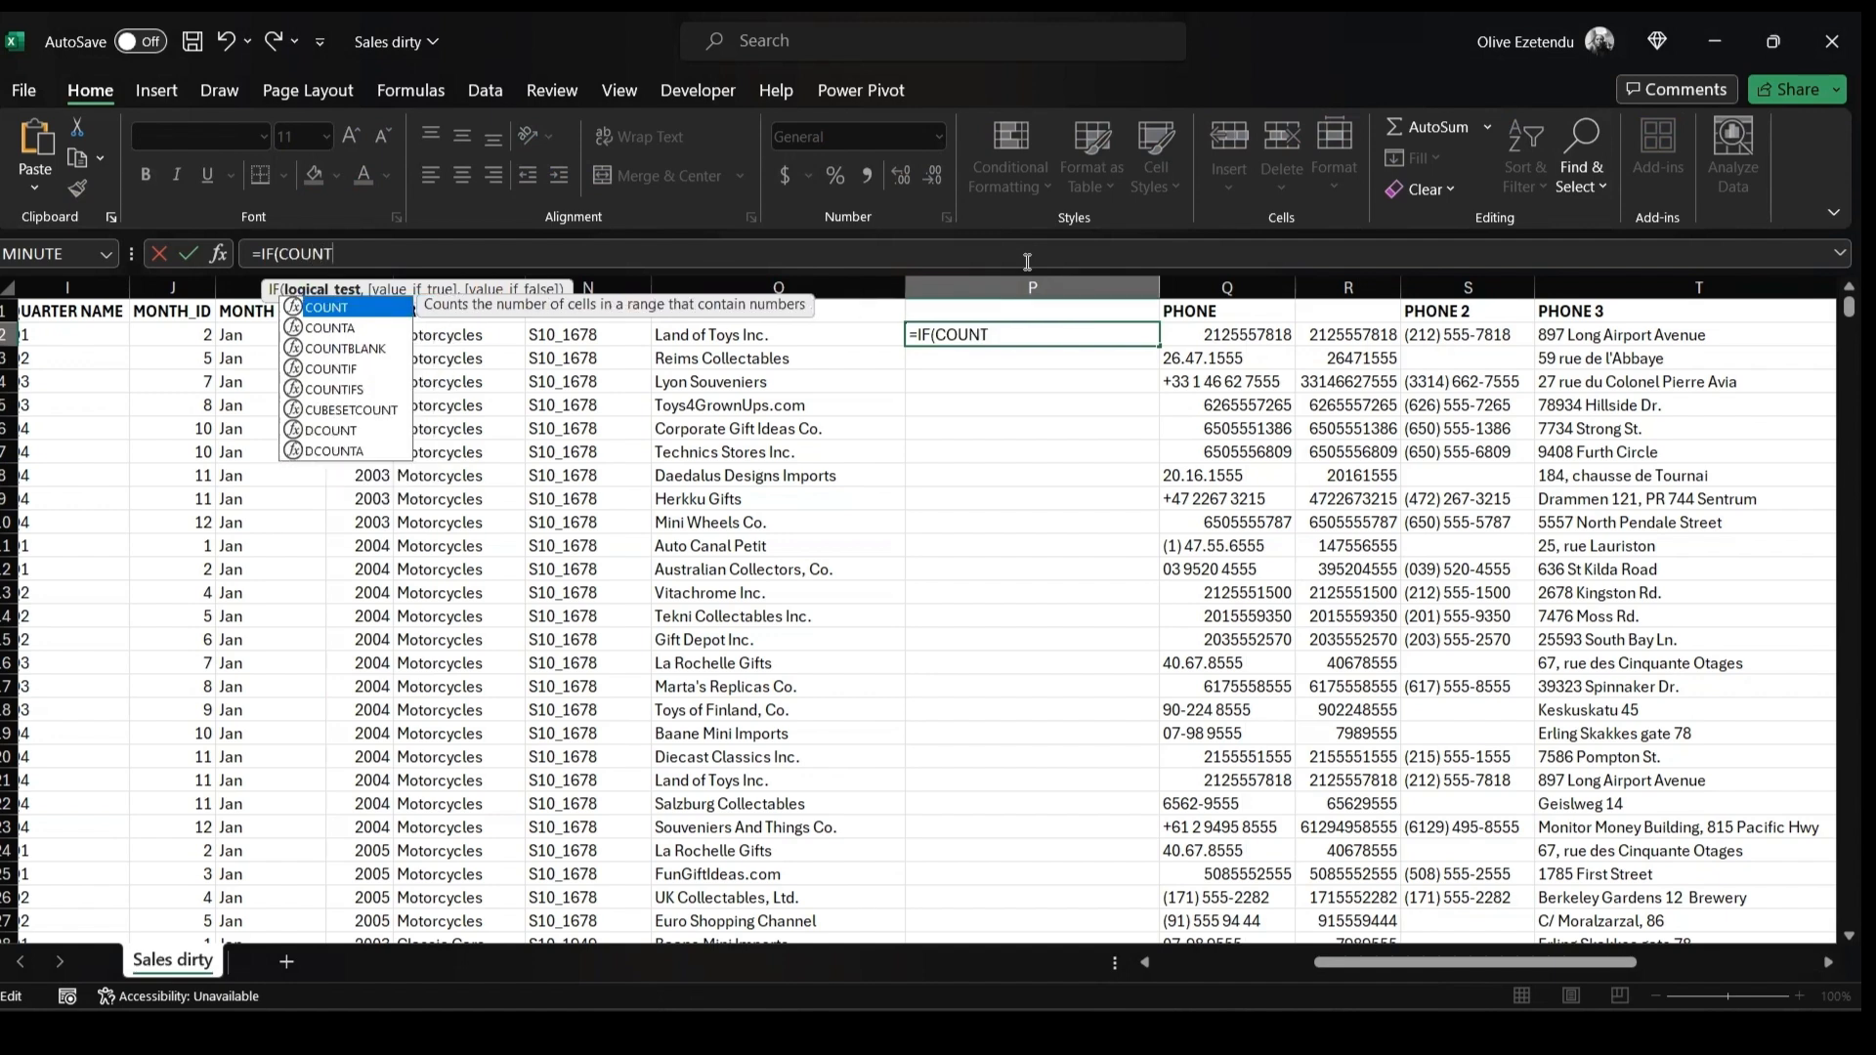
text(IF()
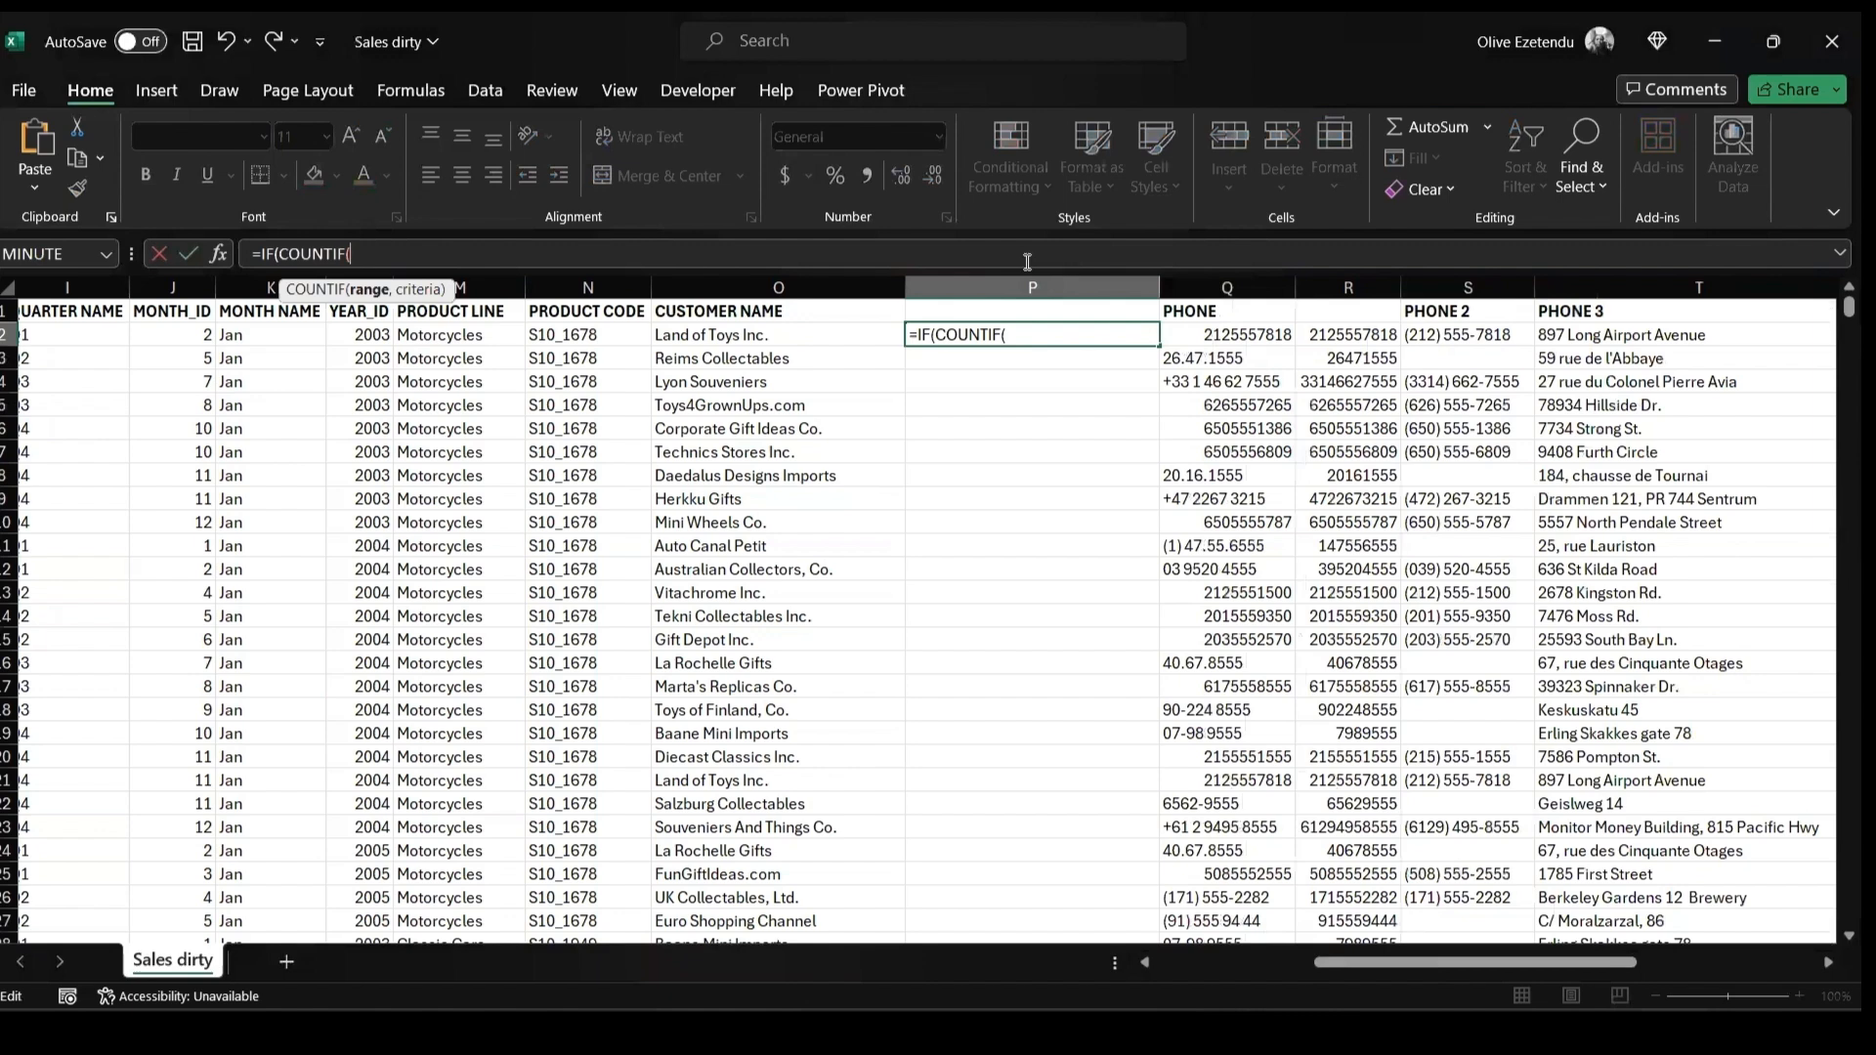
text(O$2)
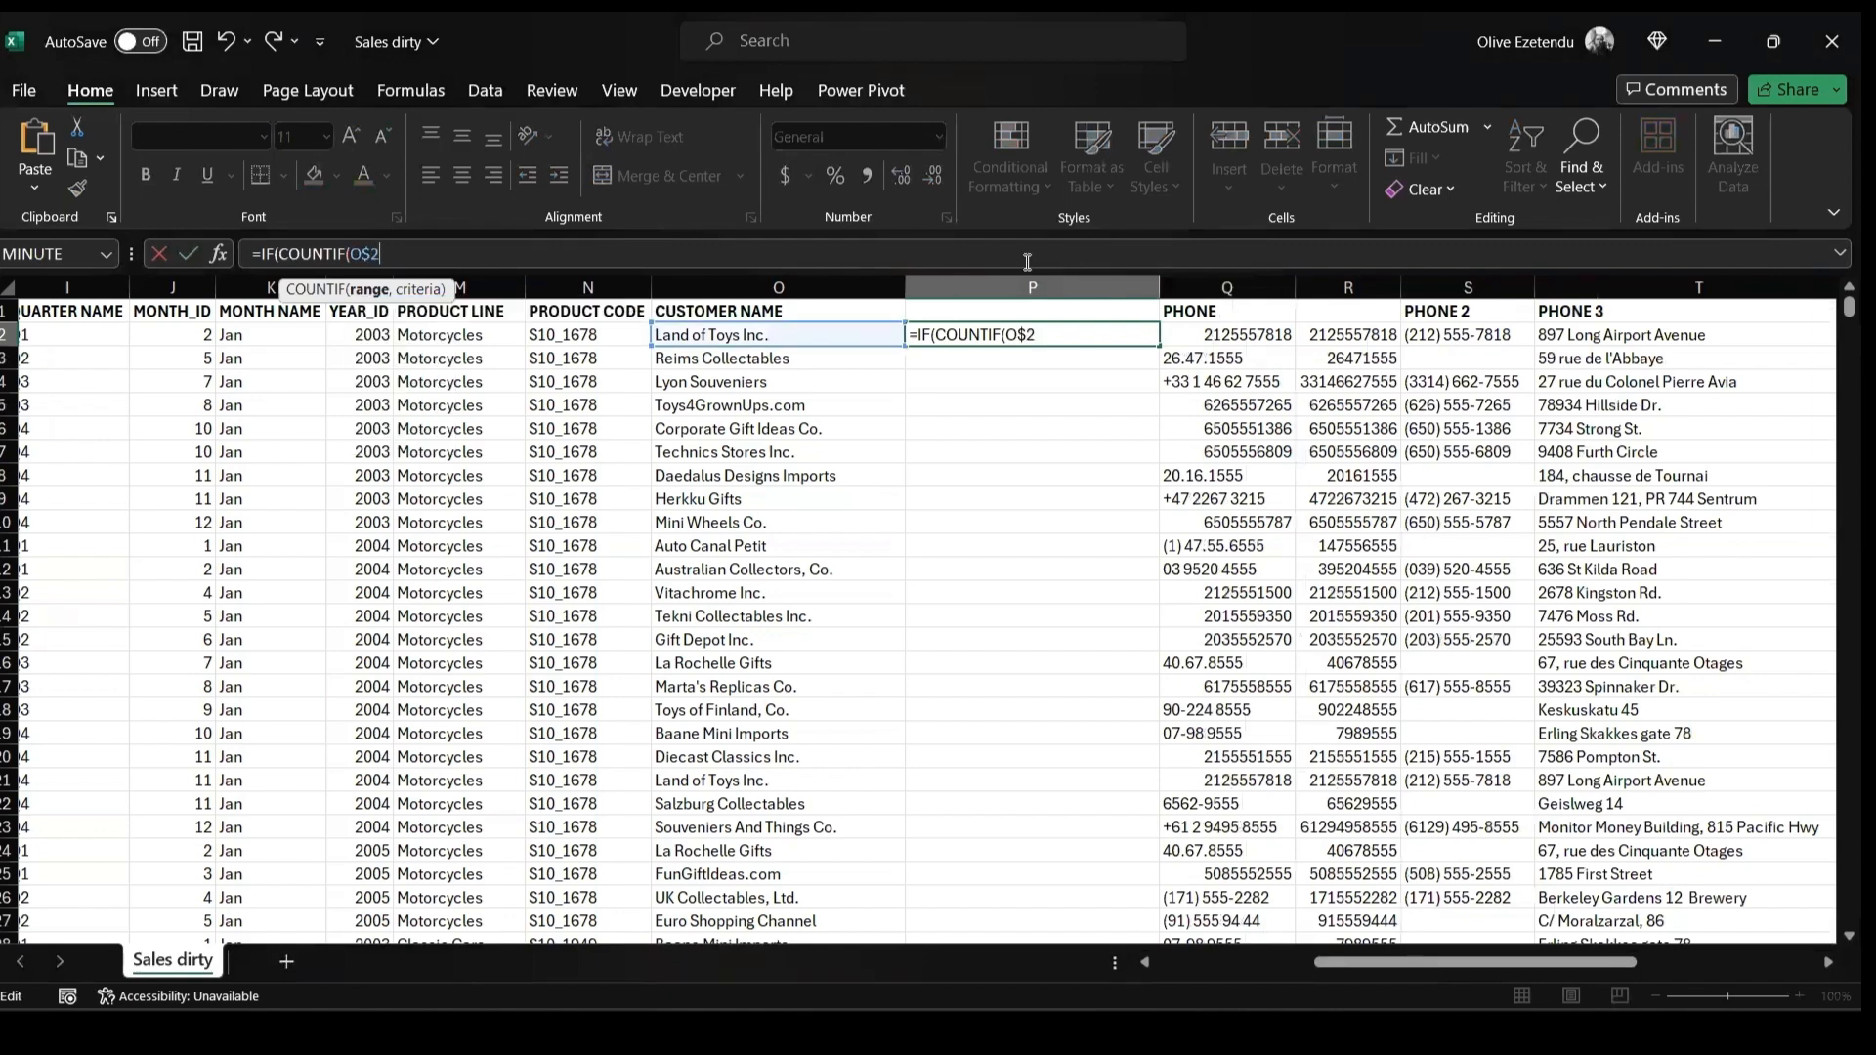
text(:O2,O2)
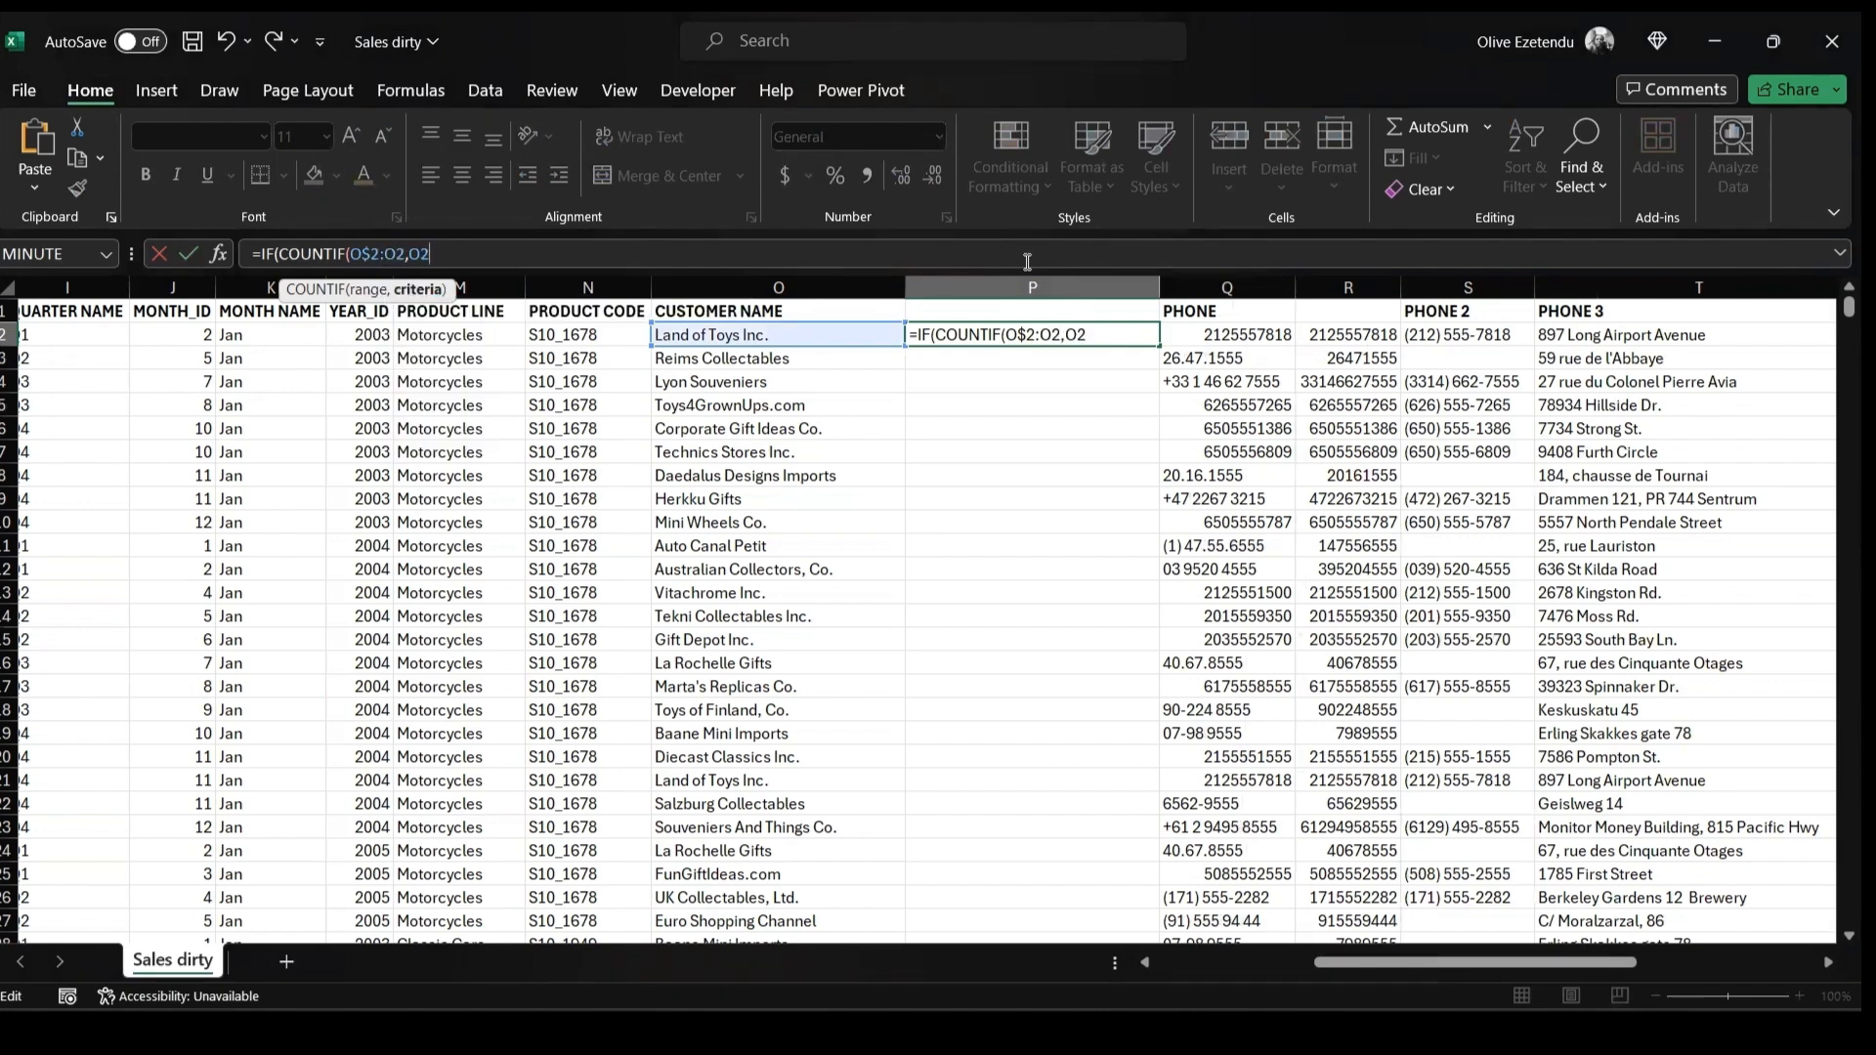
text())
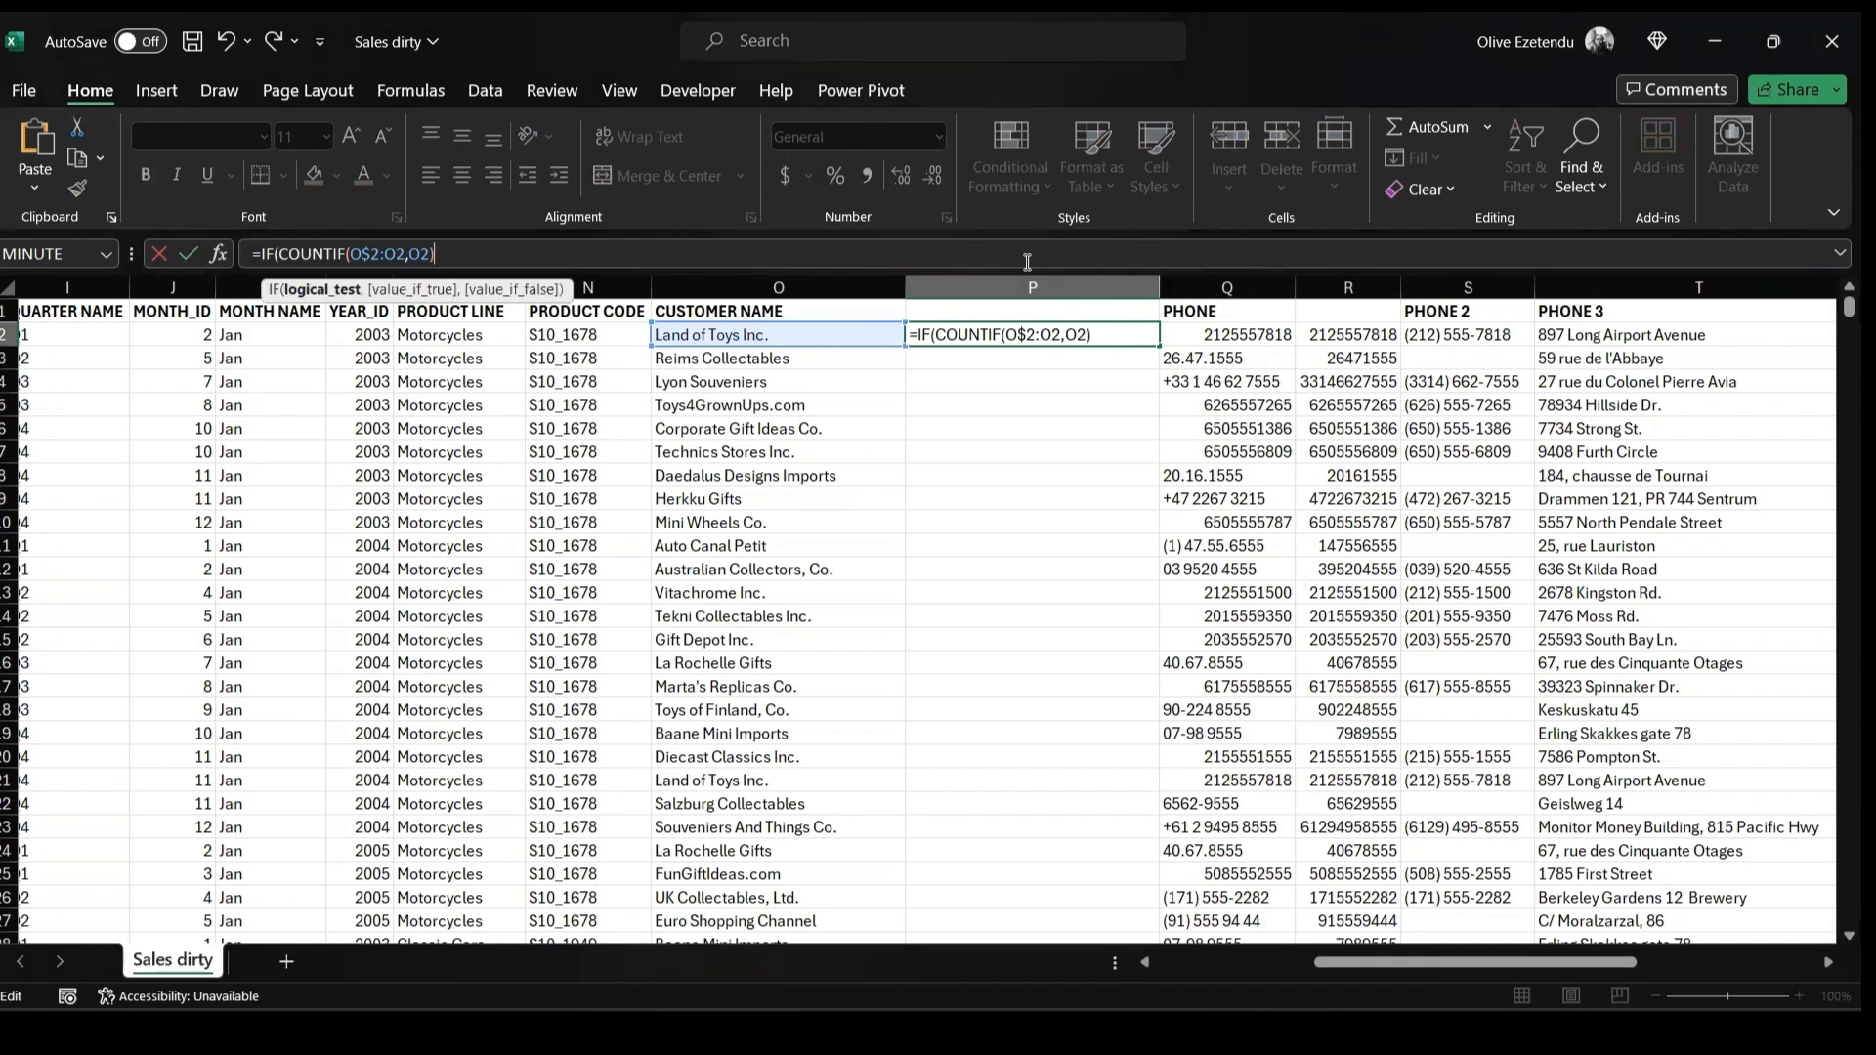
text(=1,MAX)
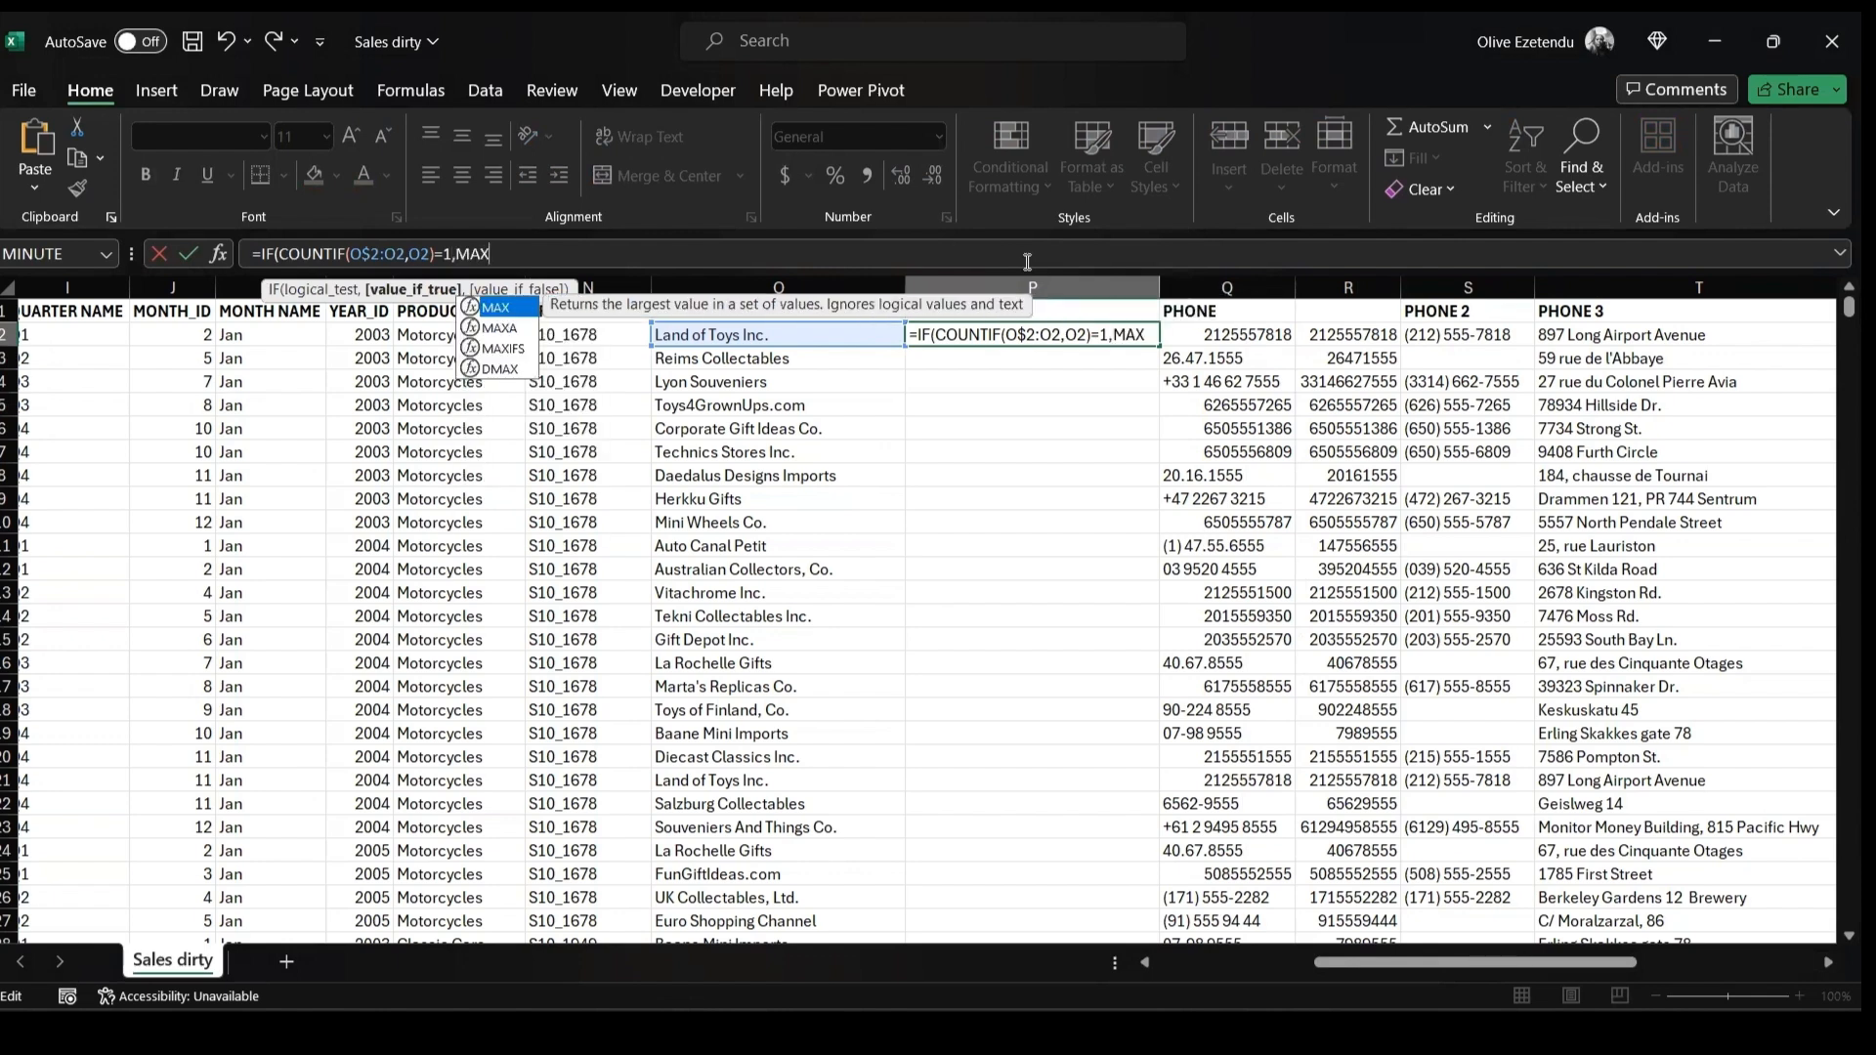
text(()
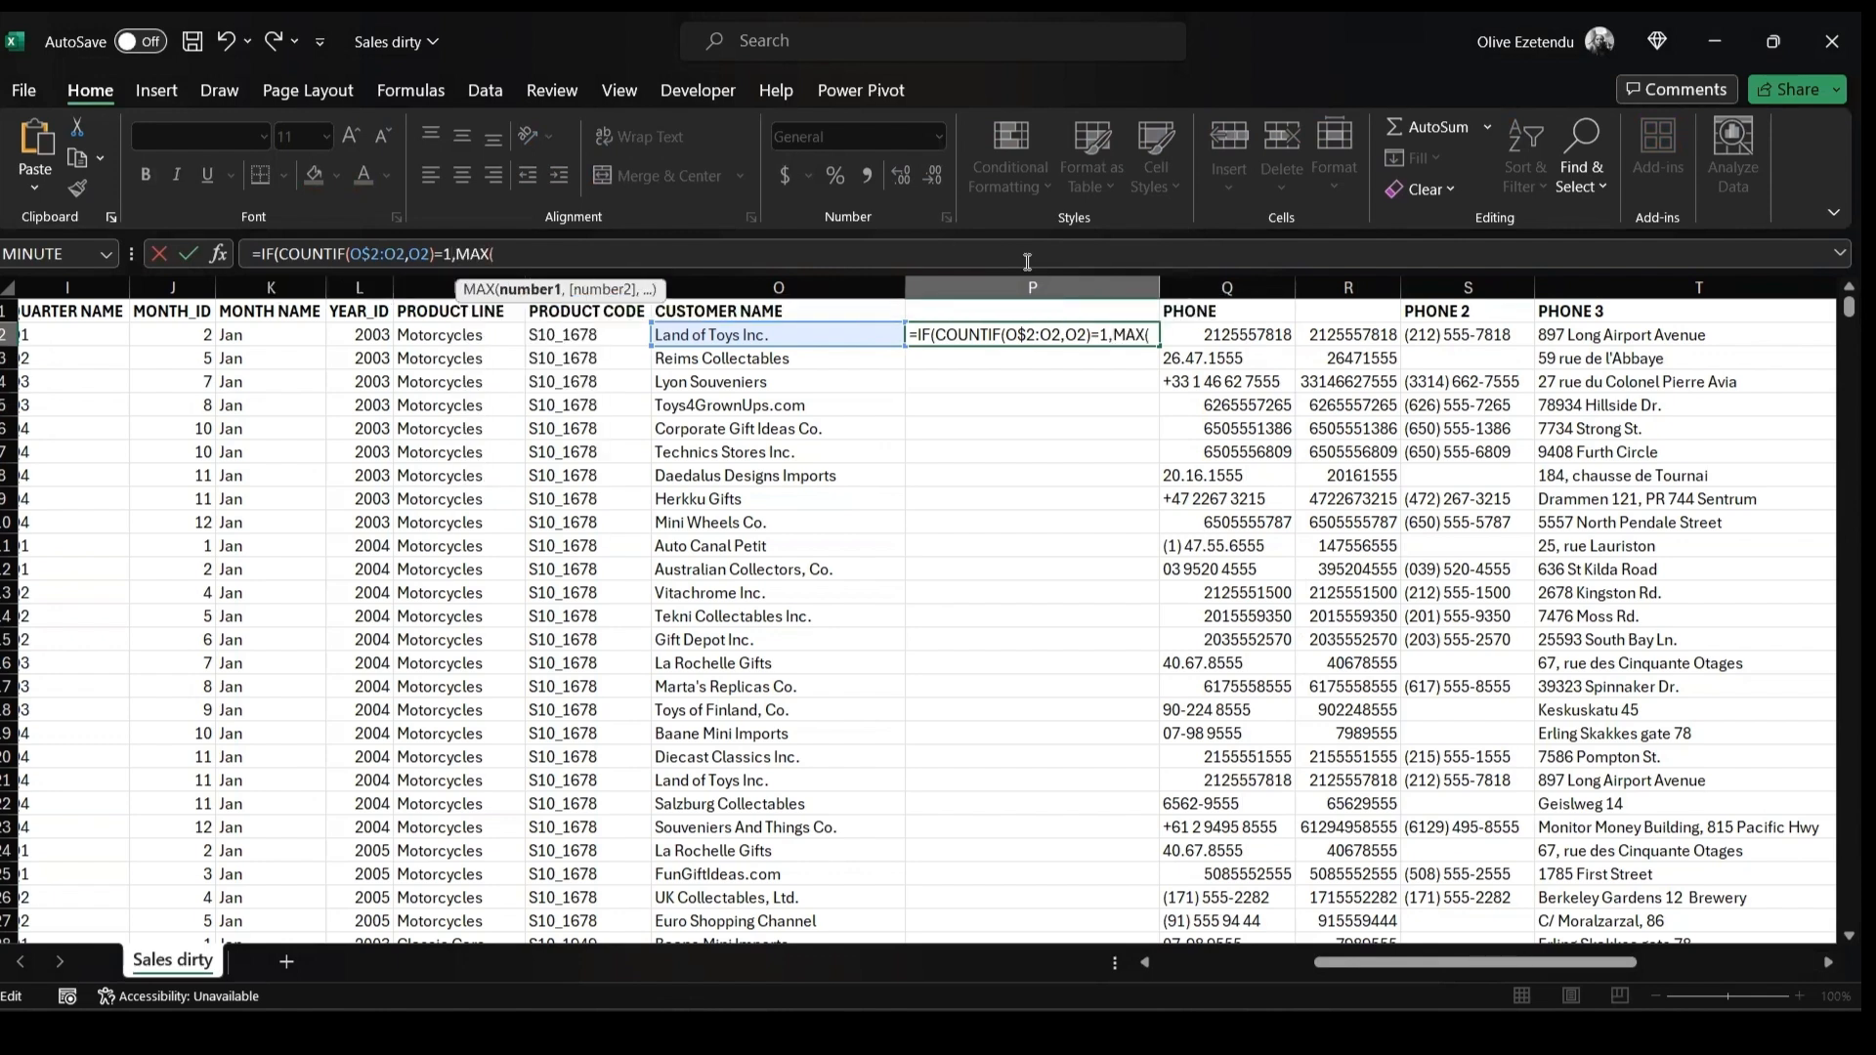
text(P)
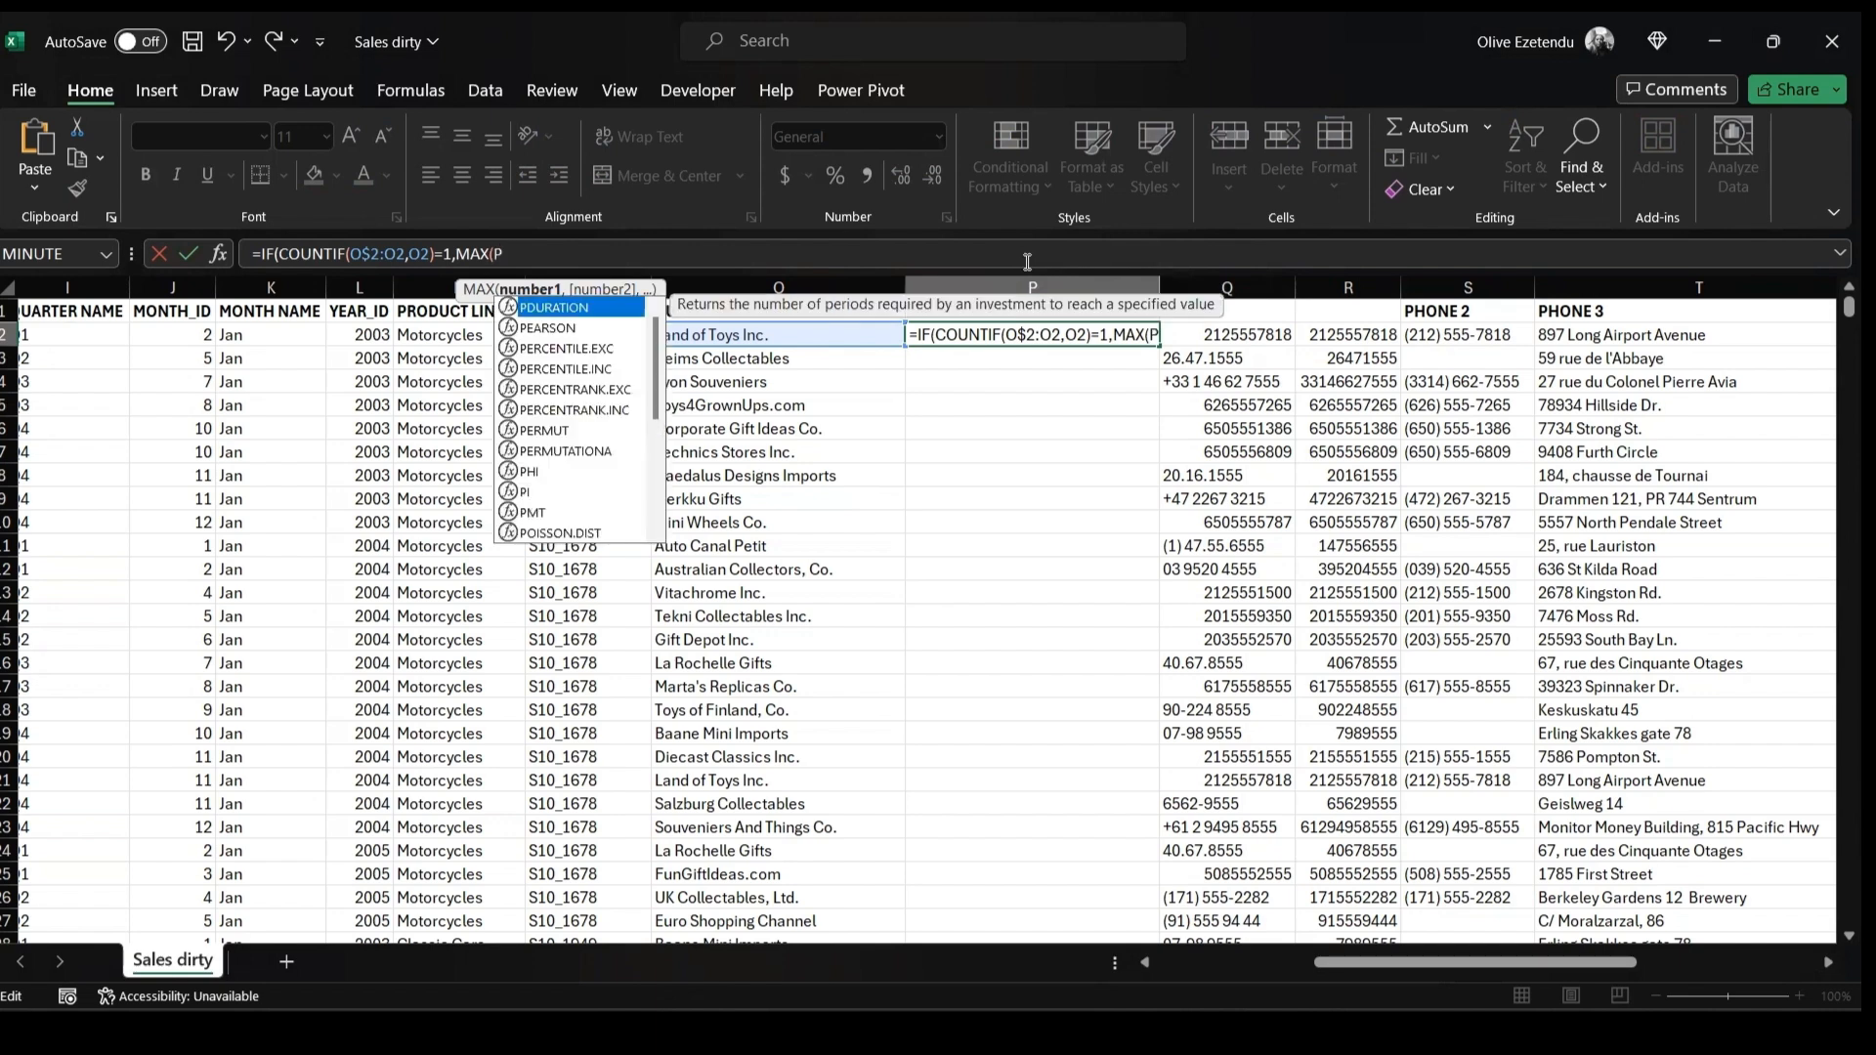
text($1)
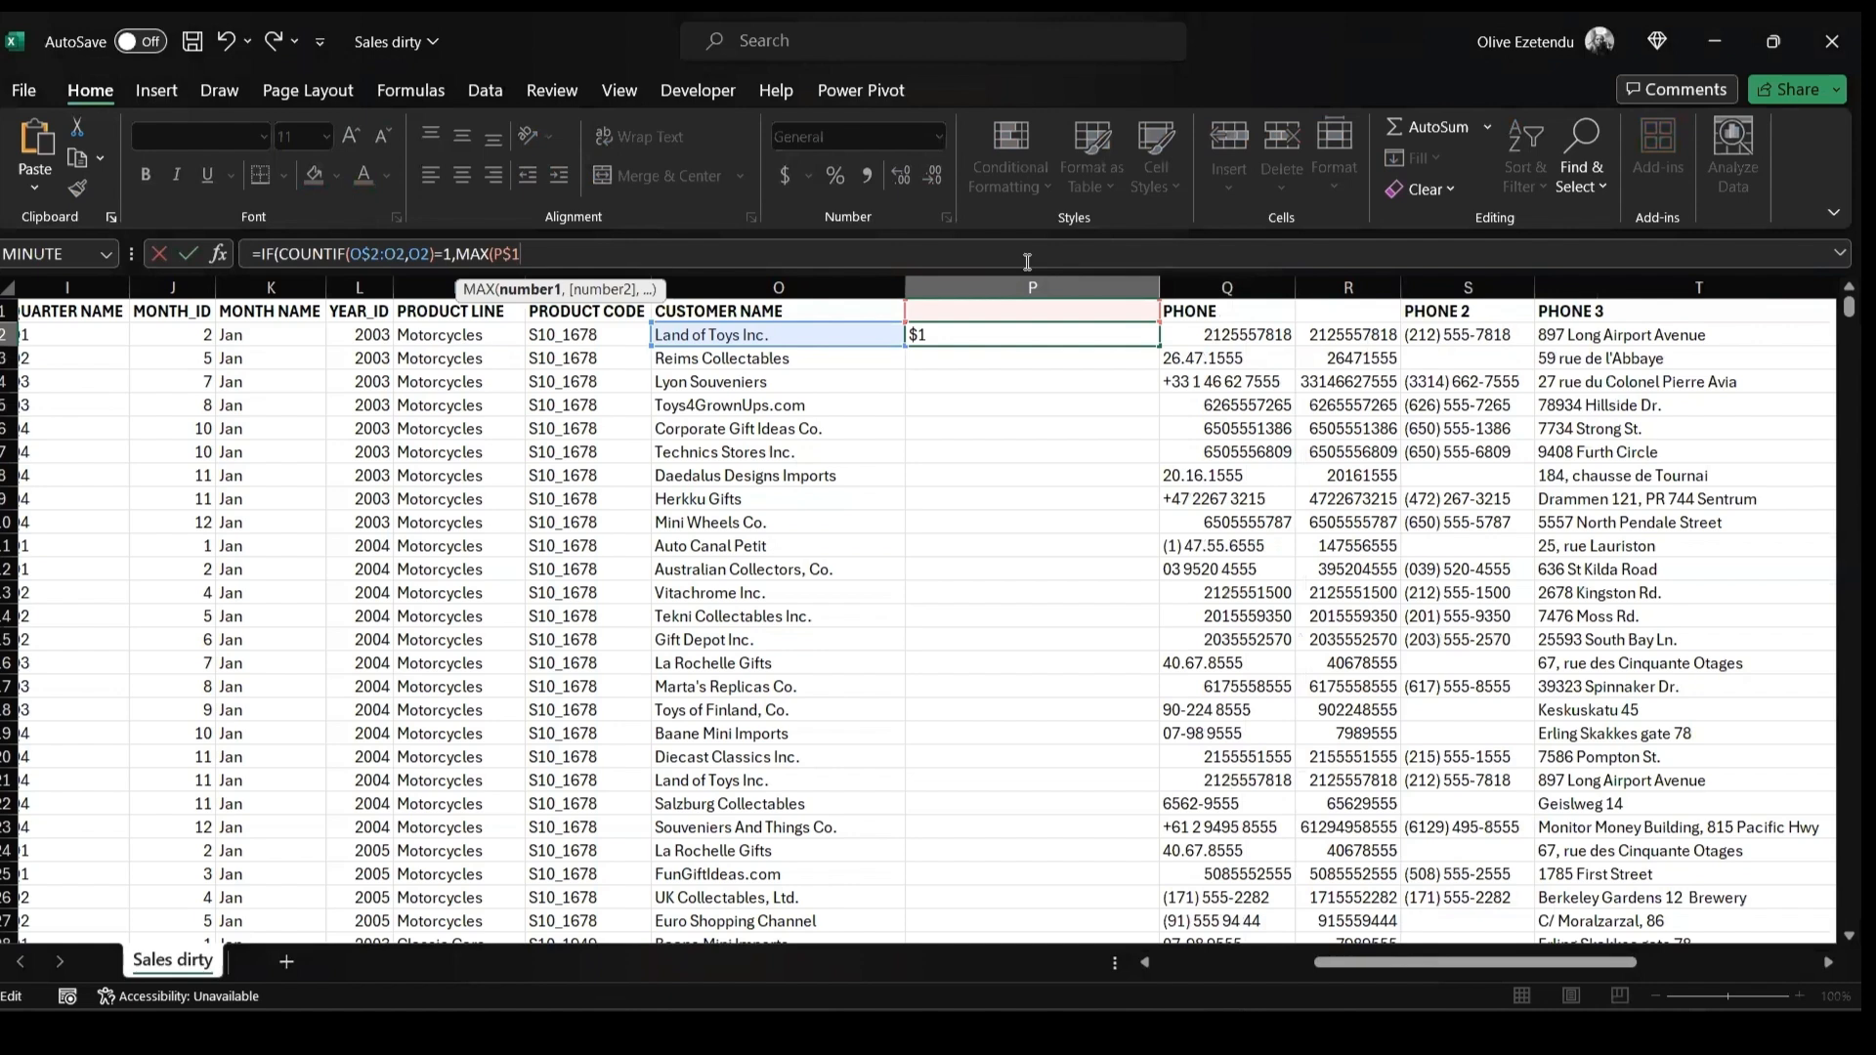
text(:)
text(P1))
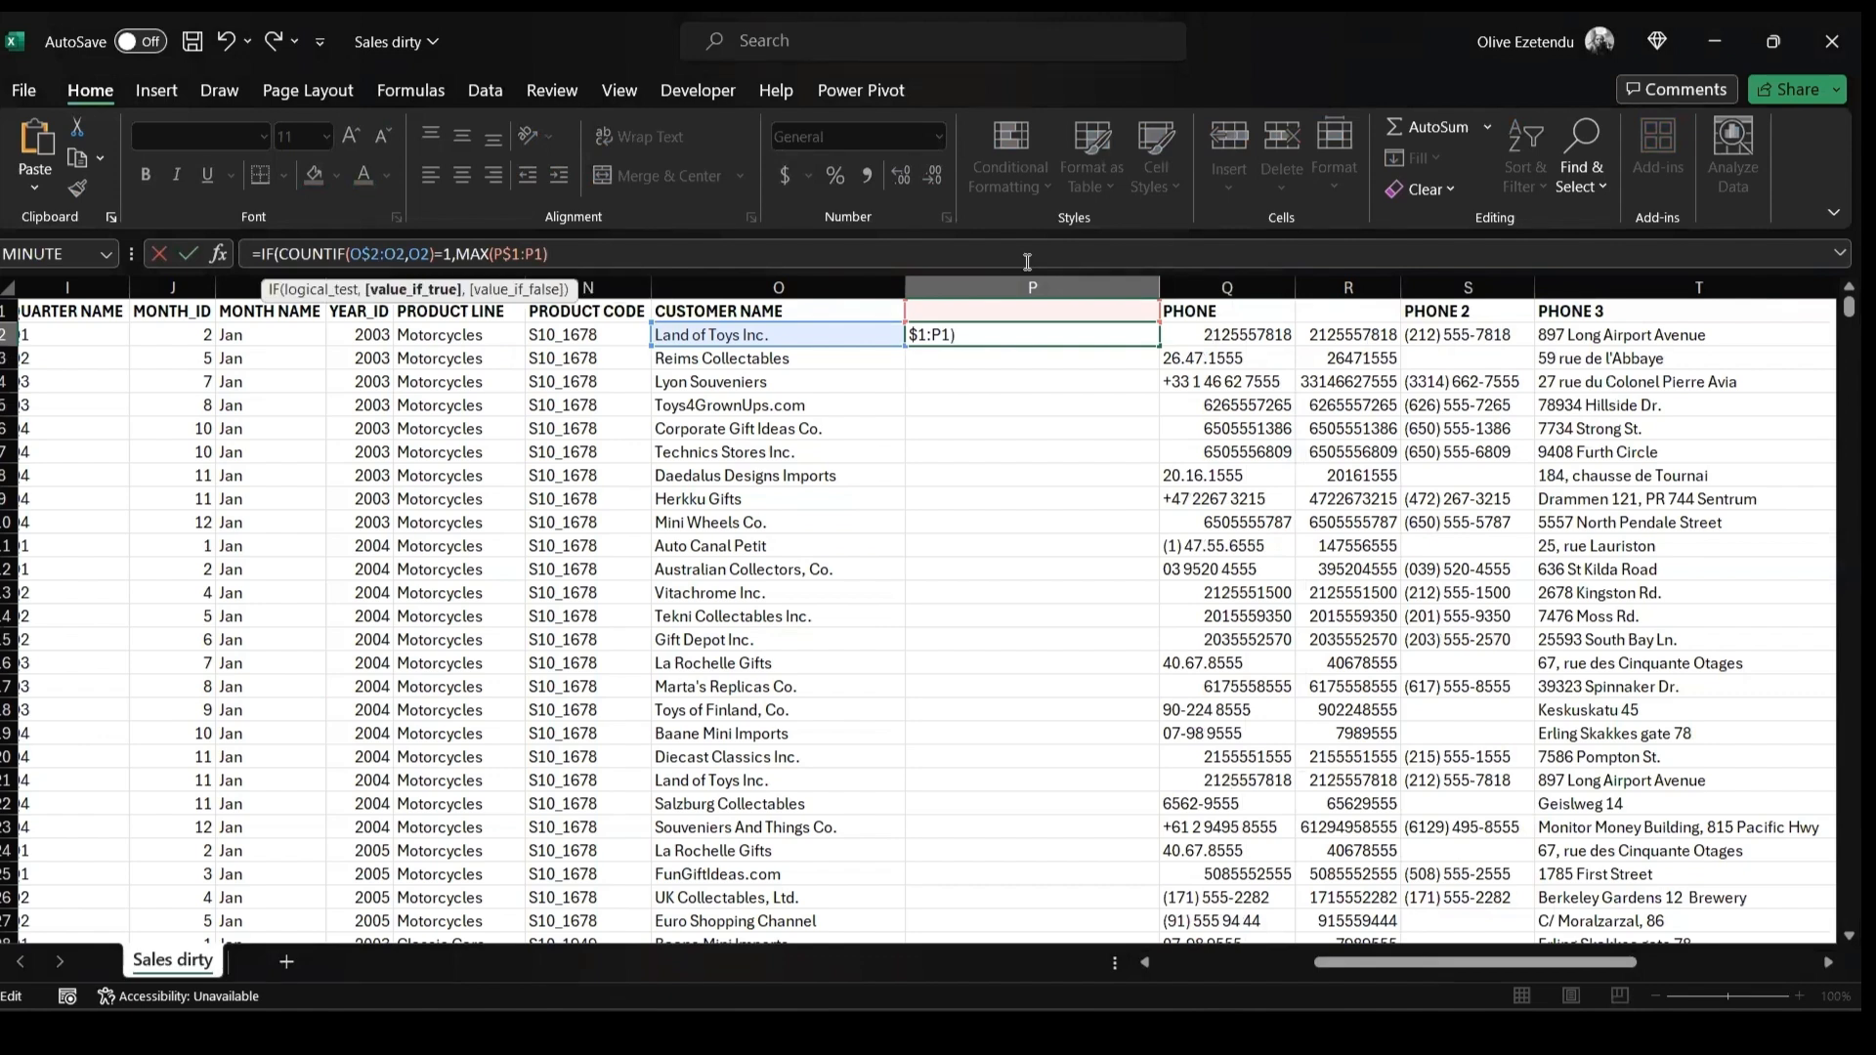
text(+1,VLOO)
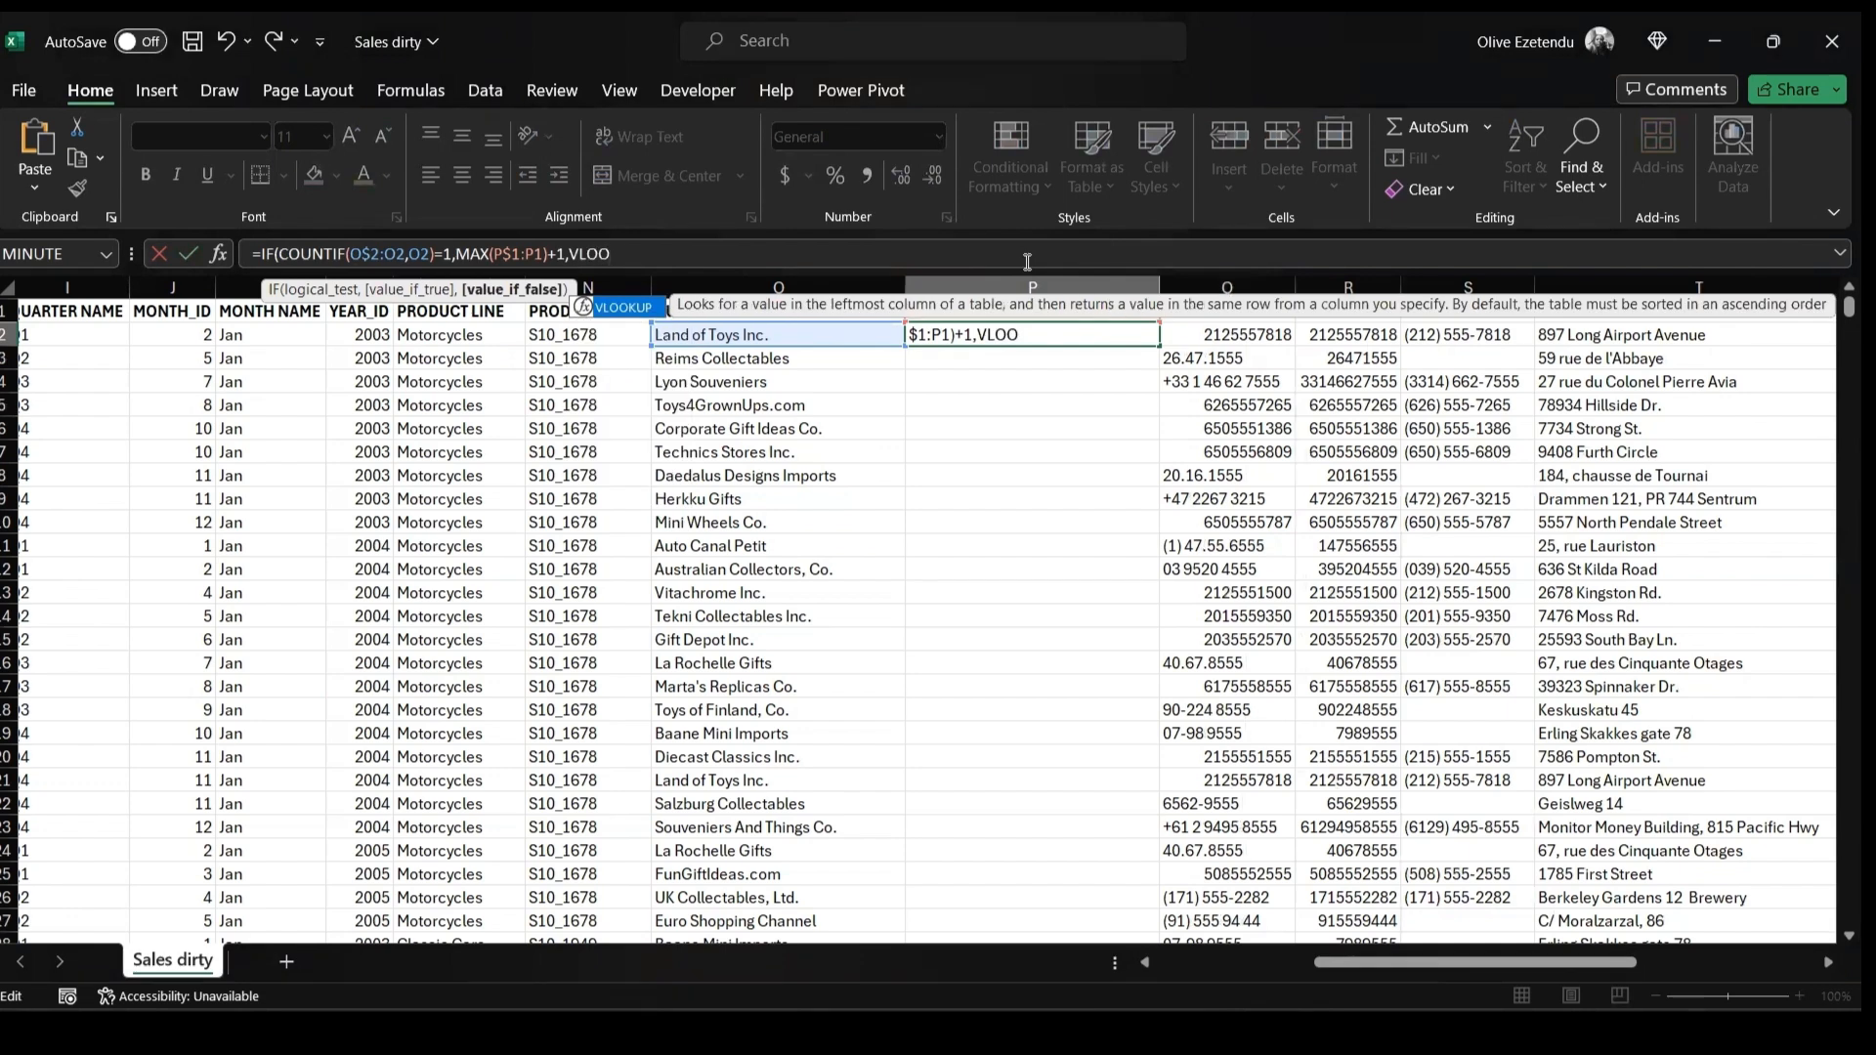
key(Tab)
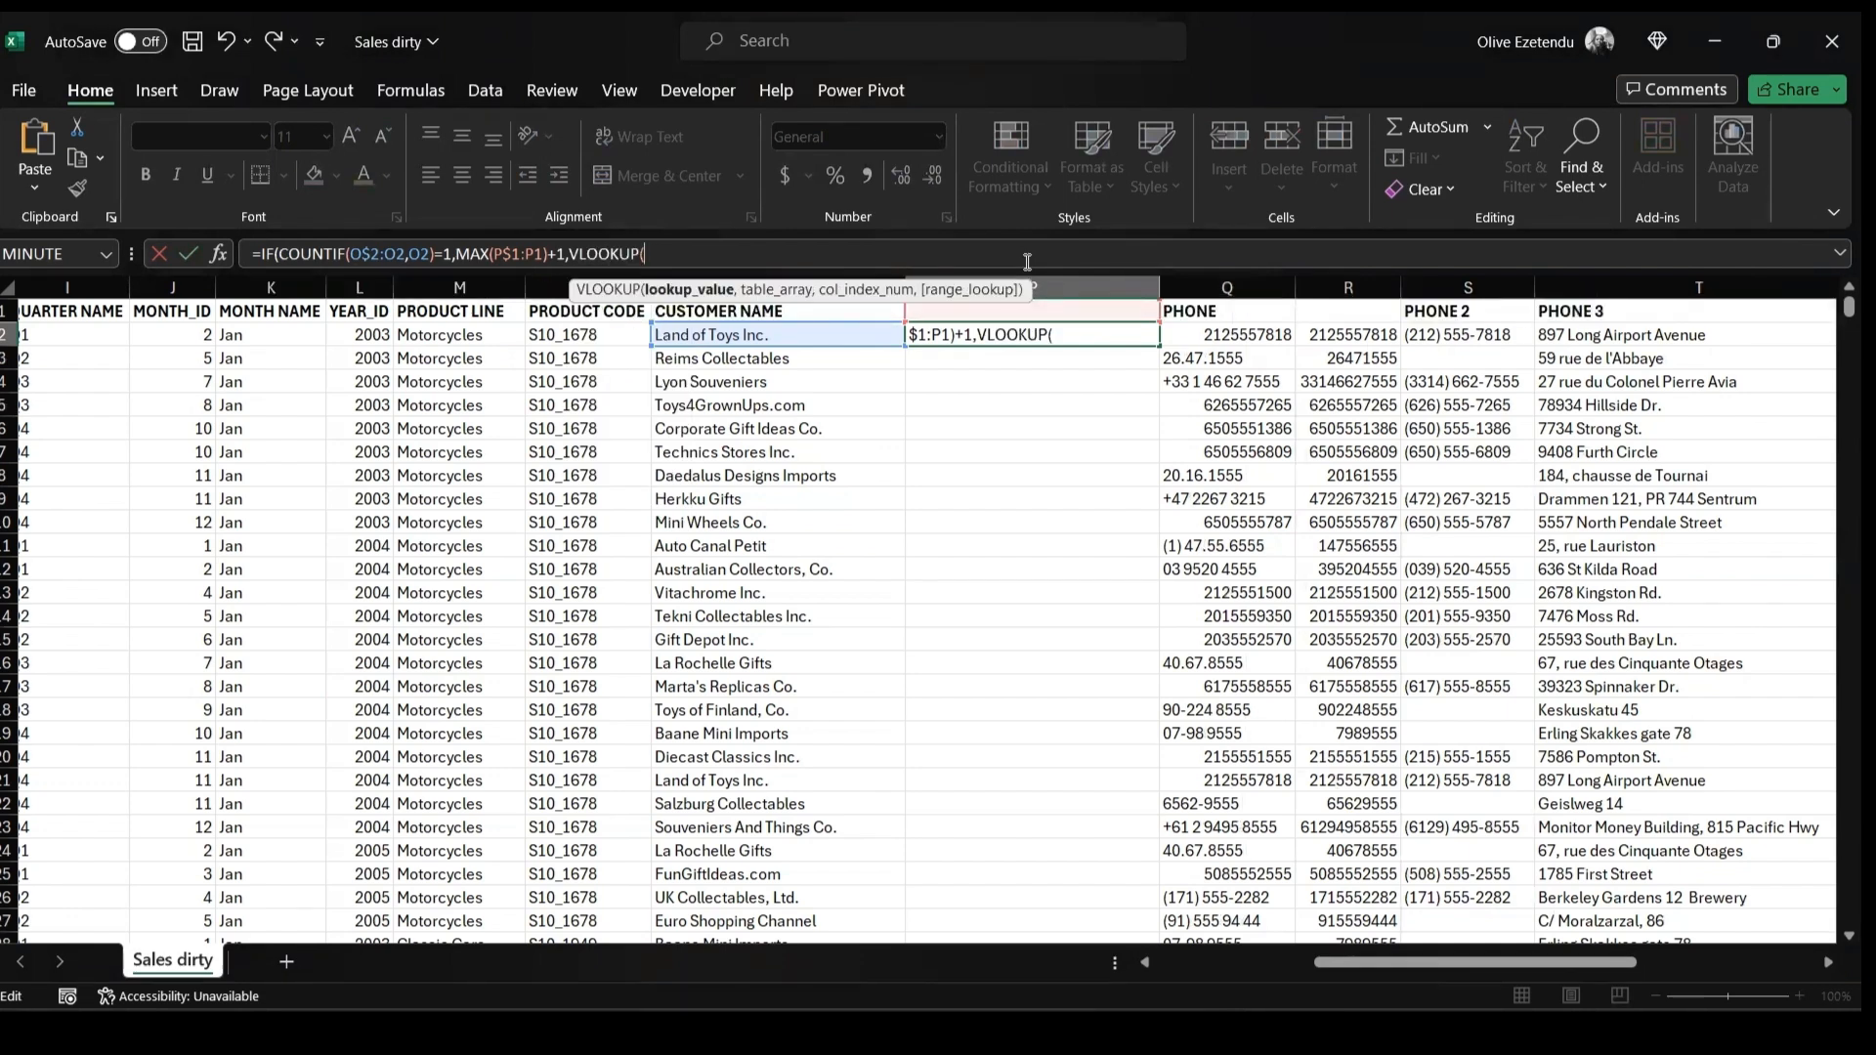
text(O2)
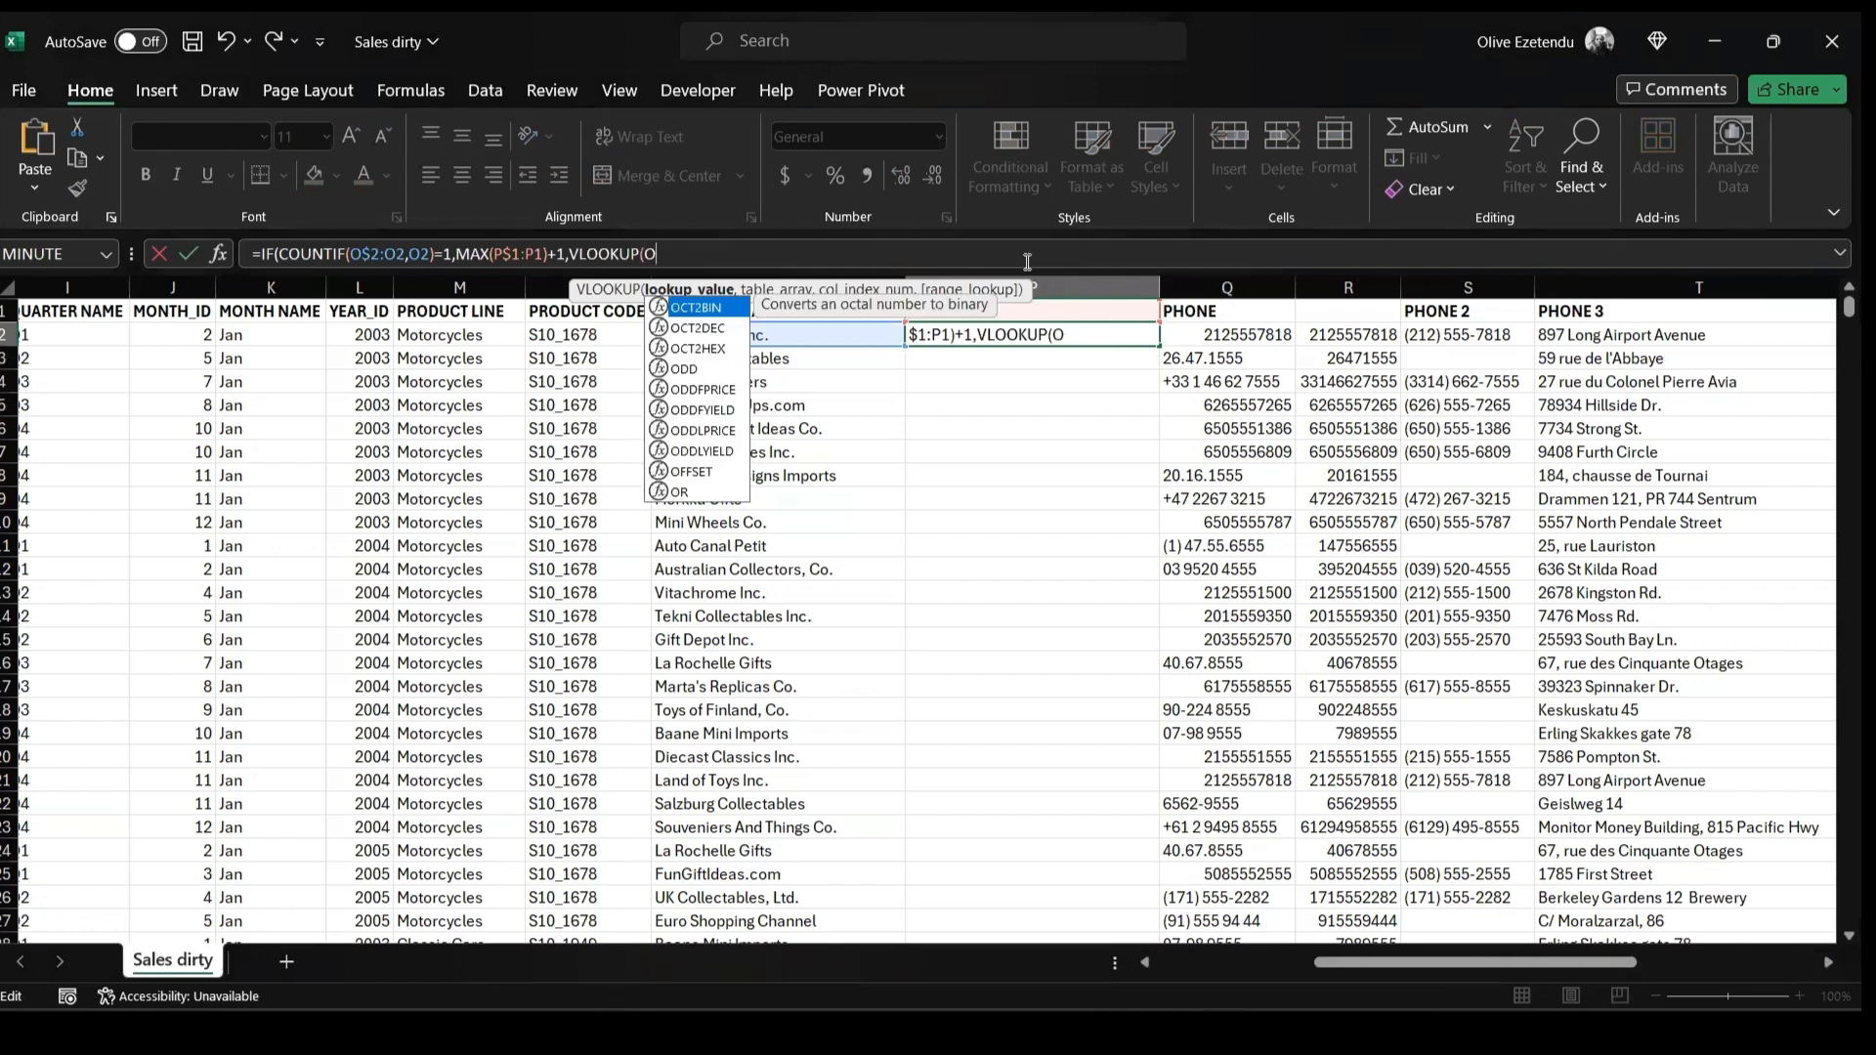
text(,)
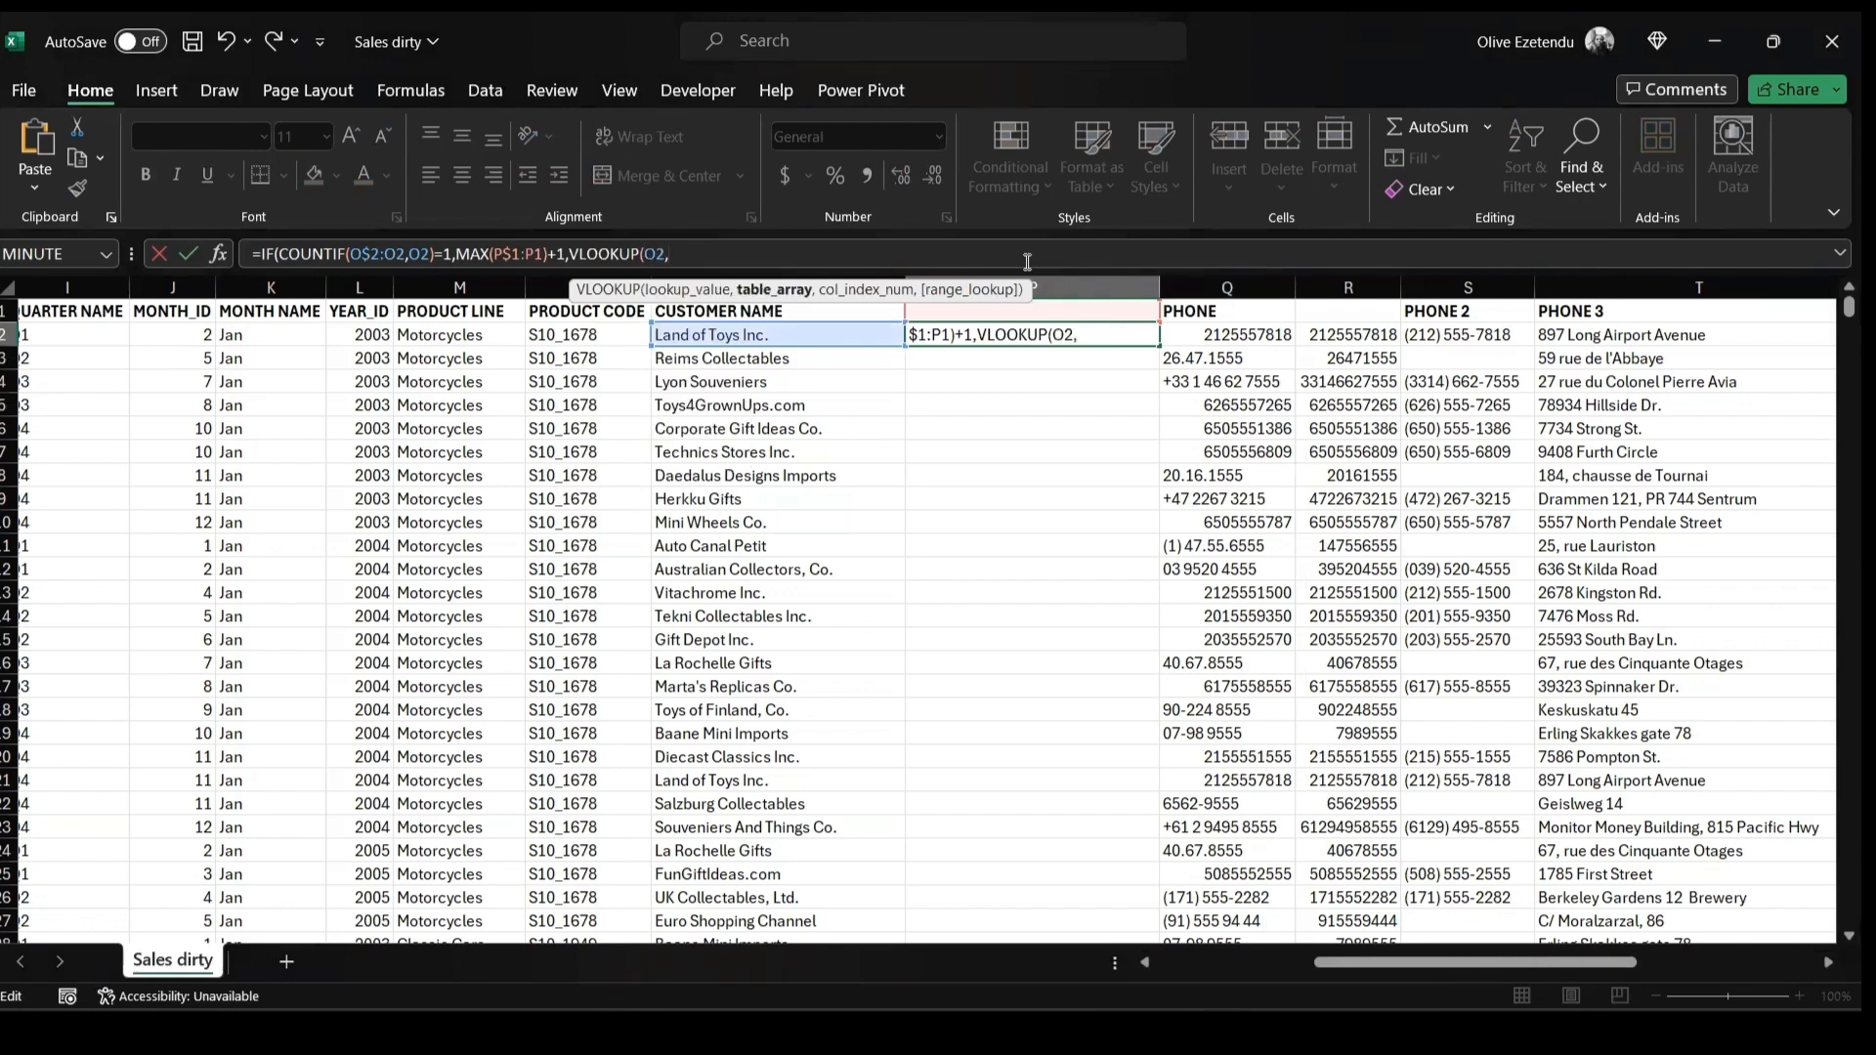
text(O)
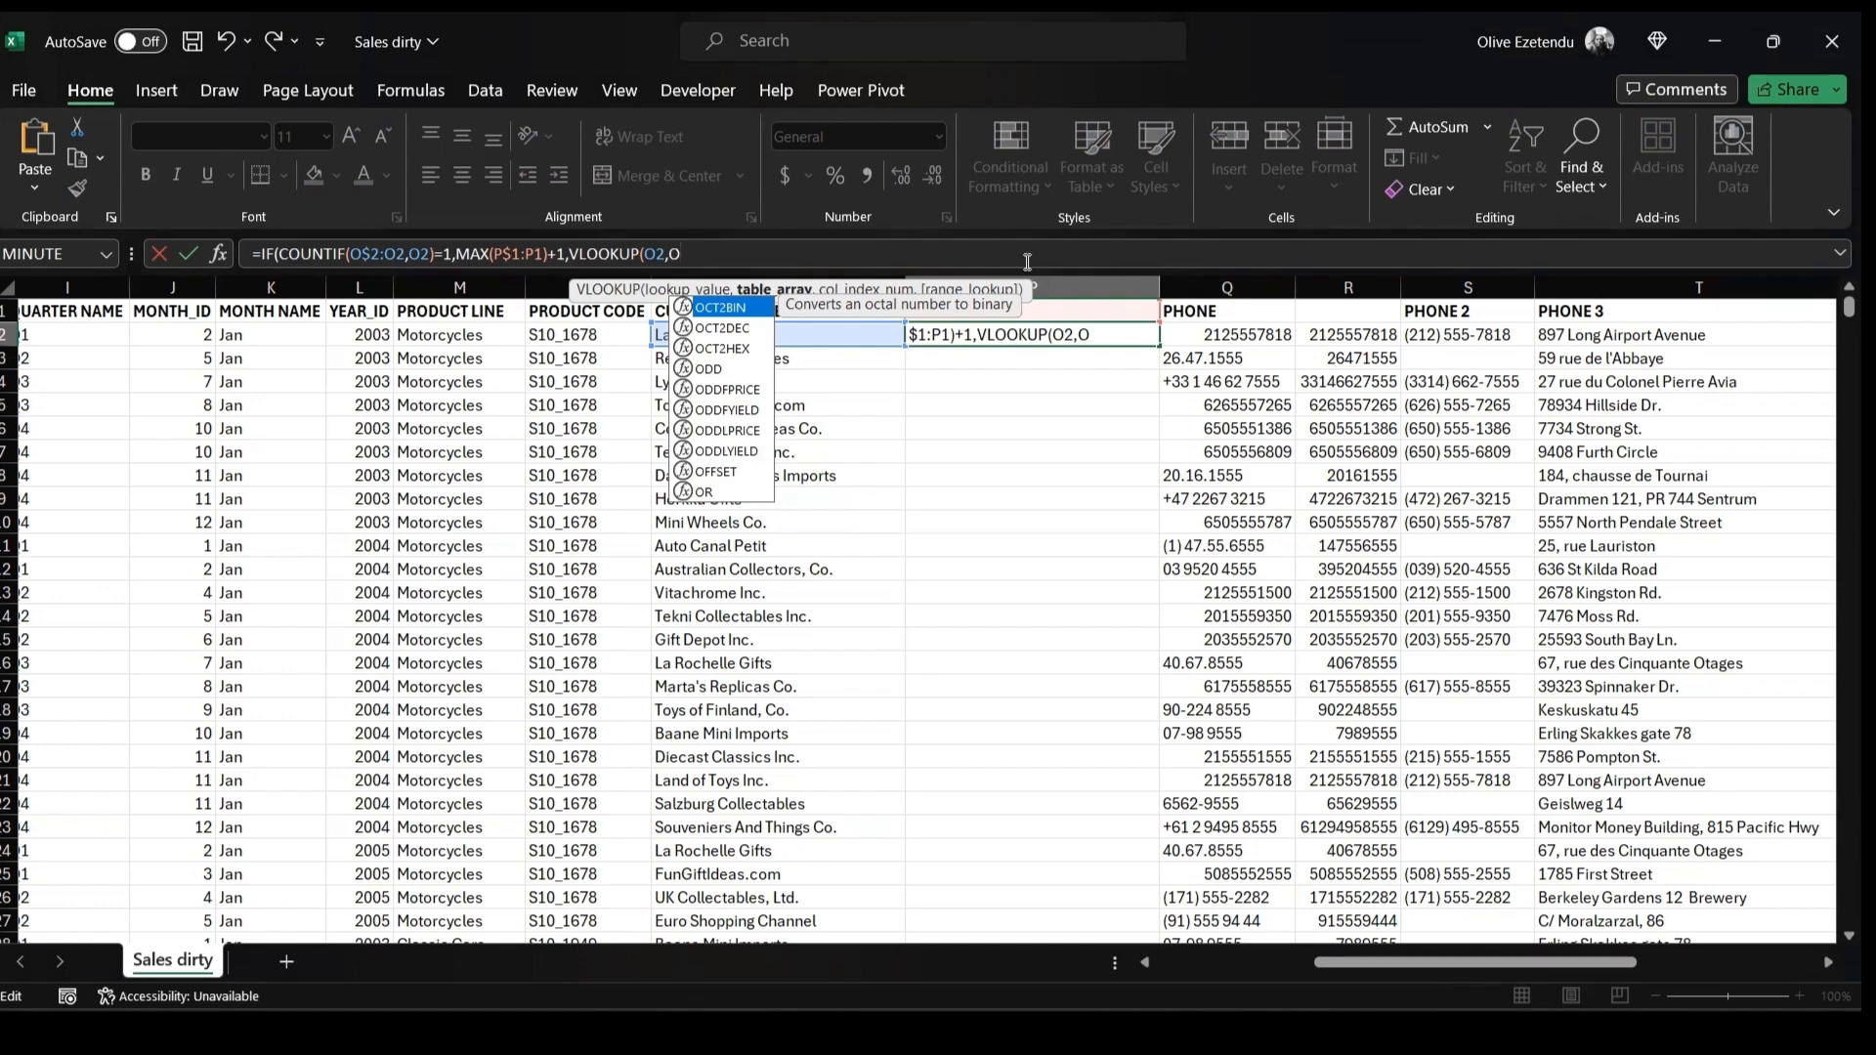
text($1)
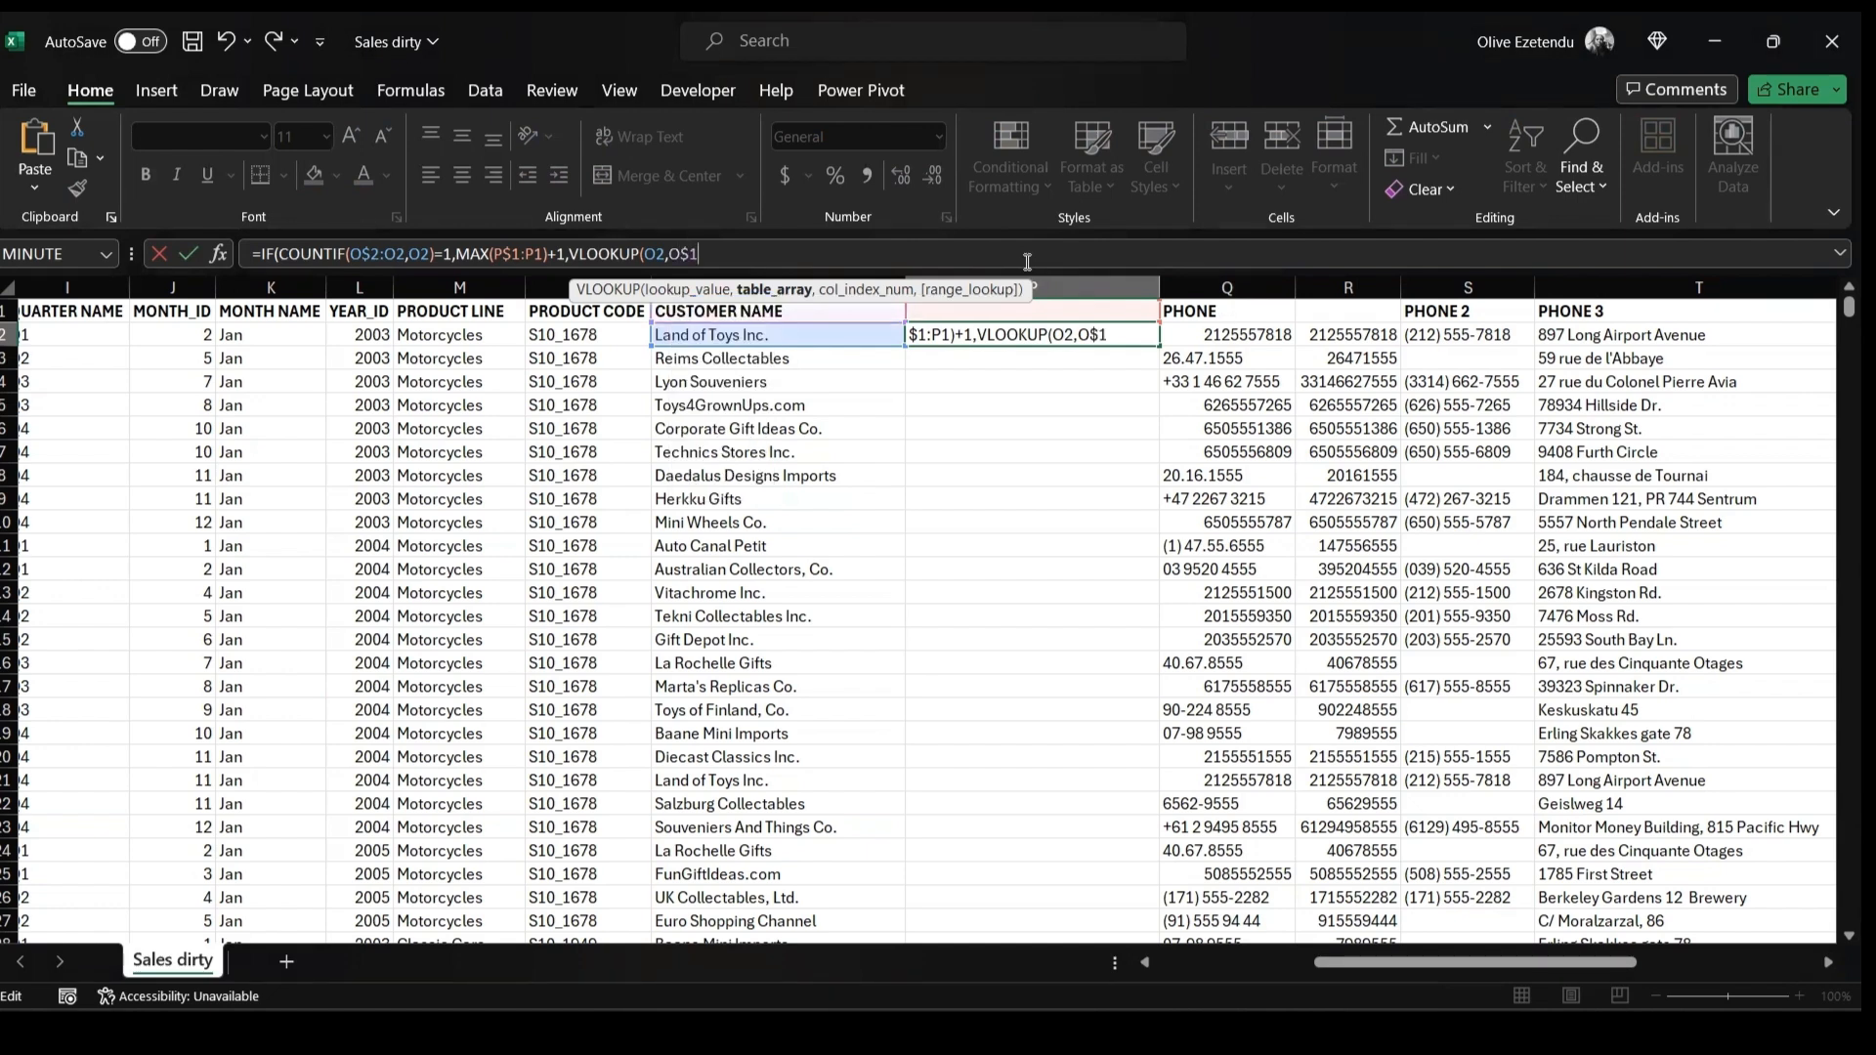
text(:)
text(P)
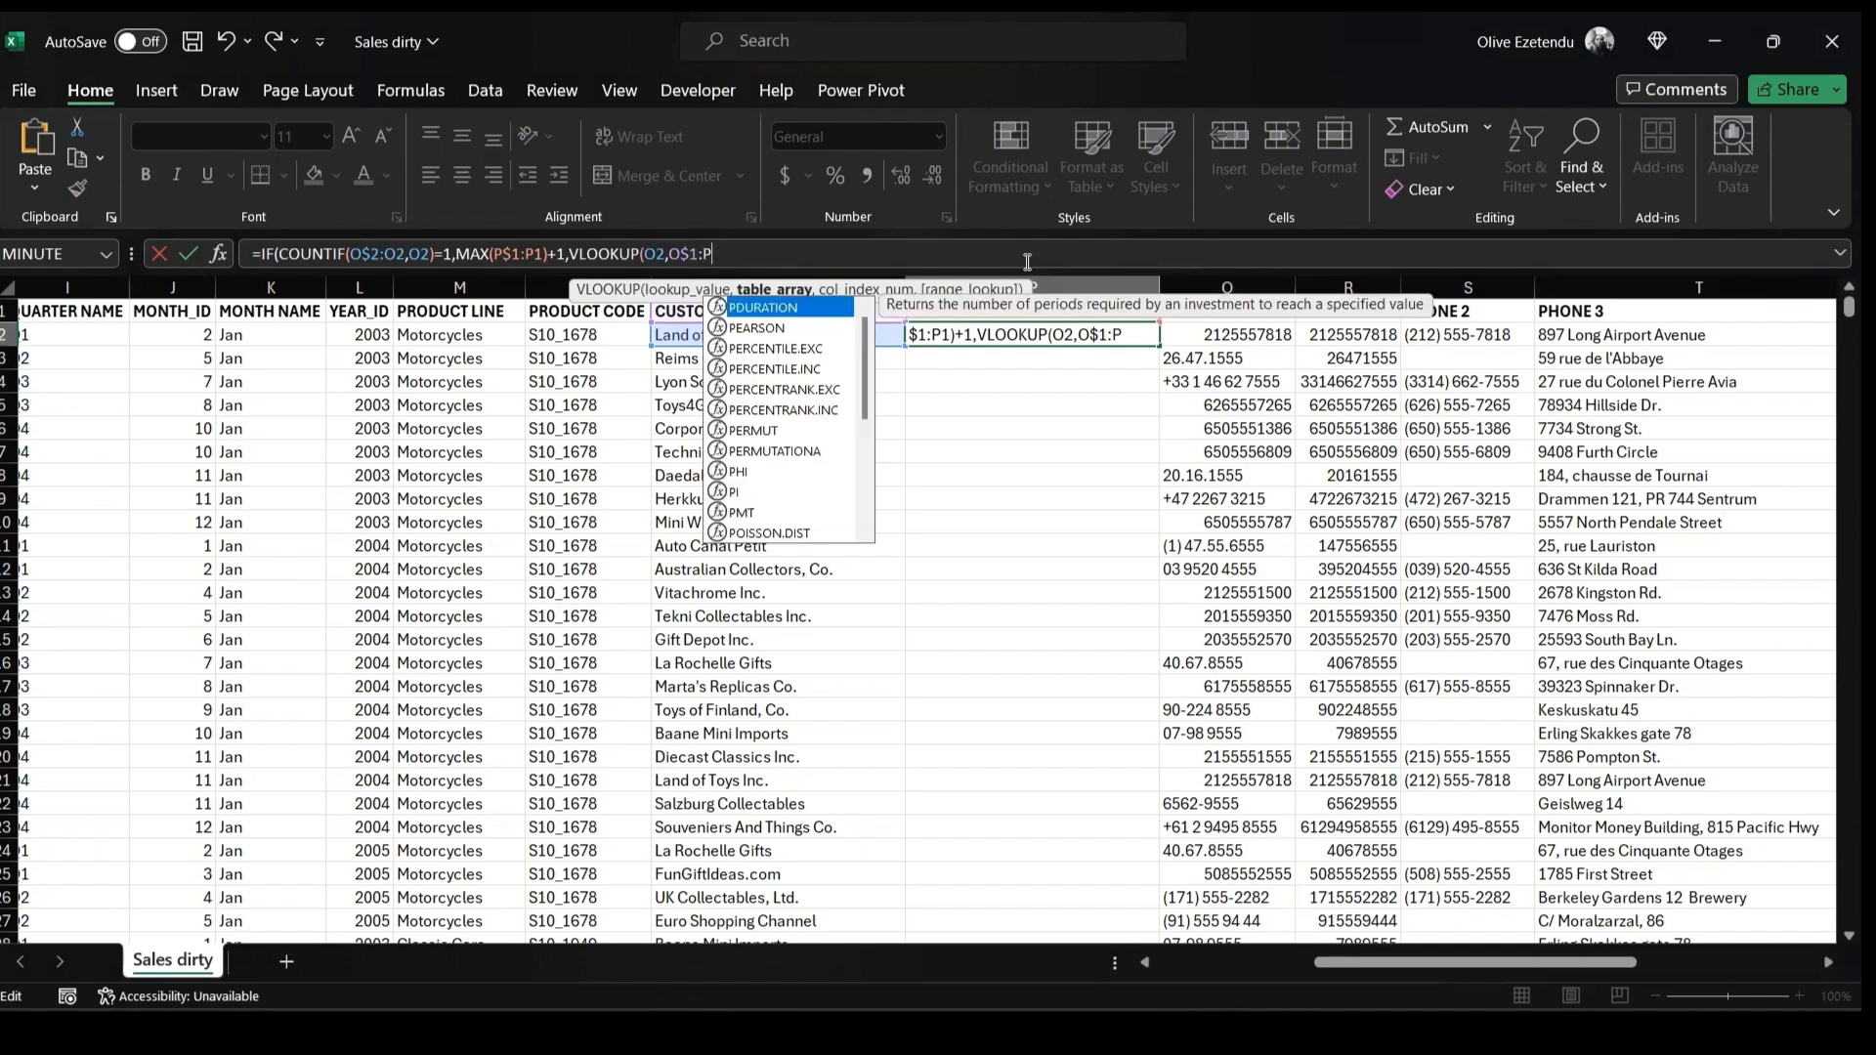
text(1,2)
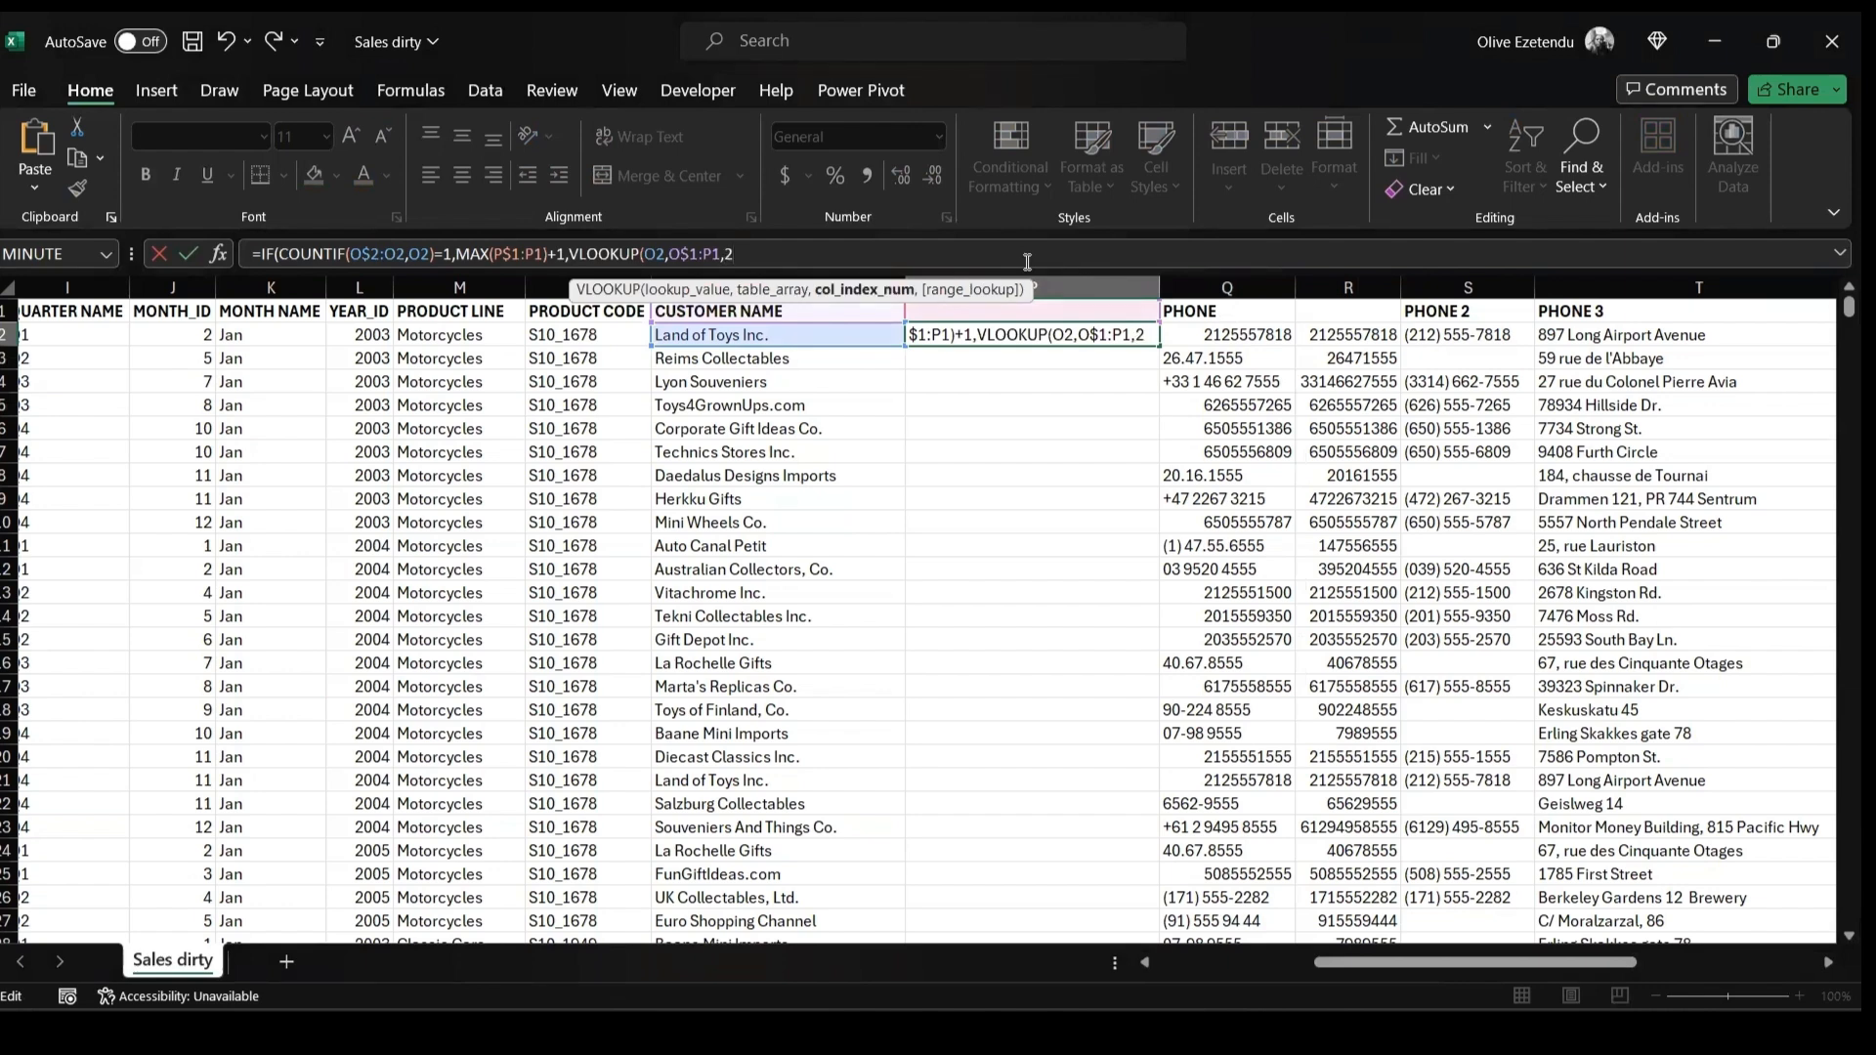
text(,FAL)
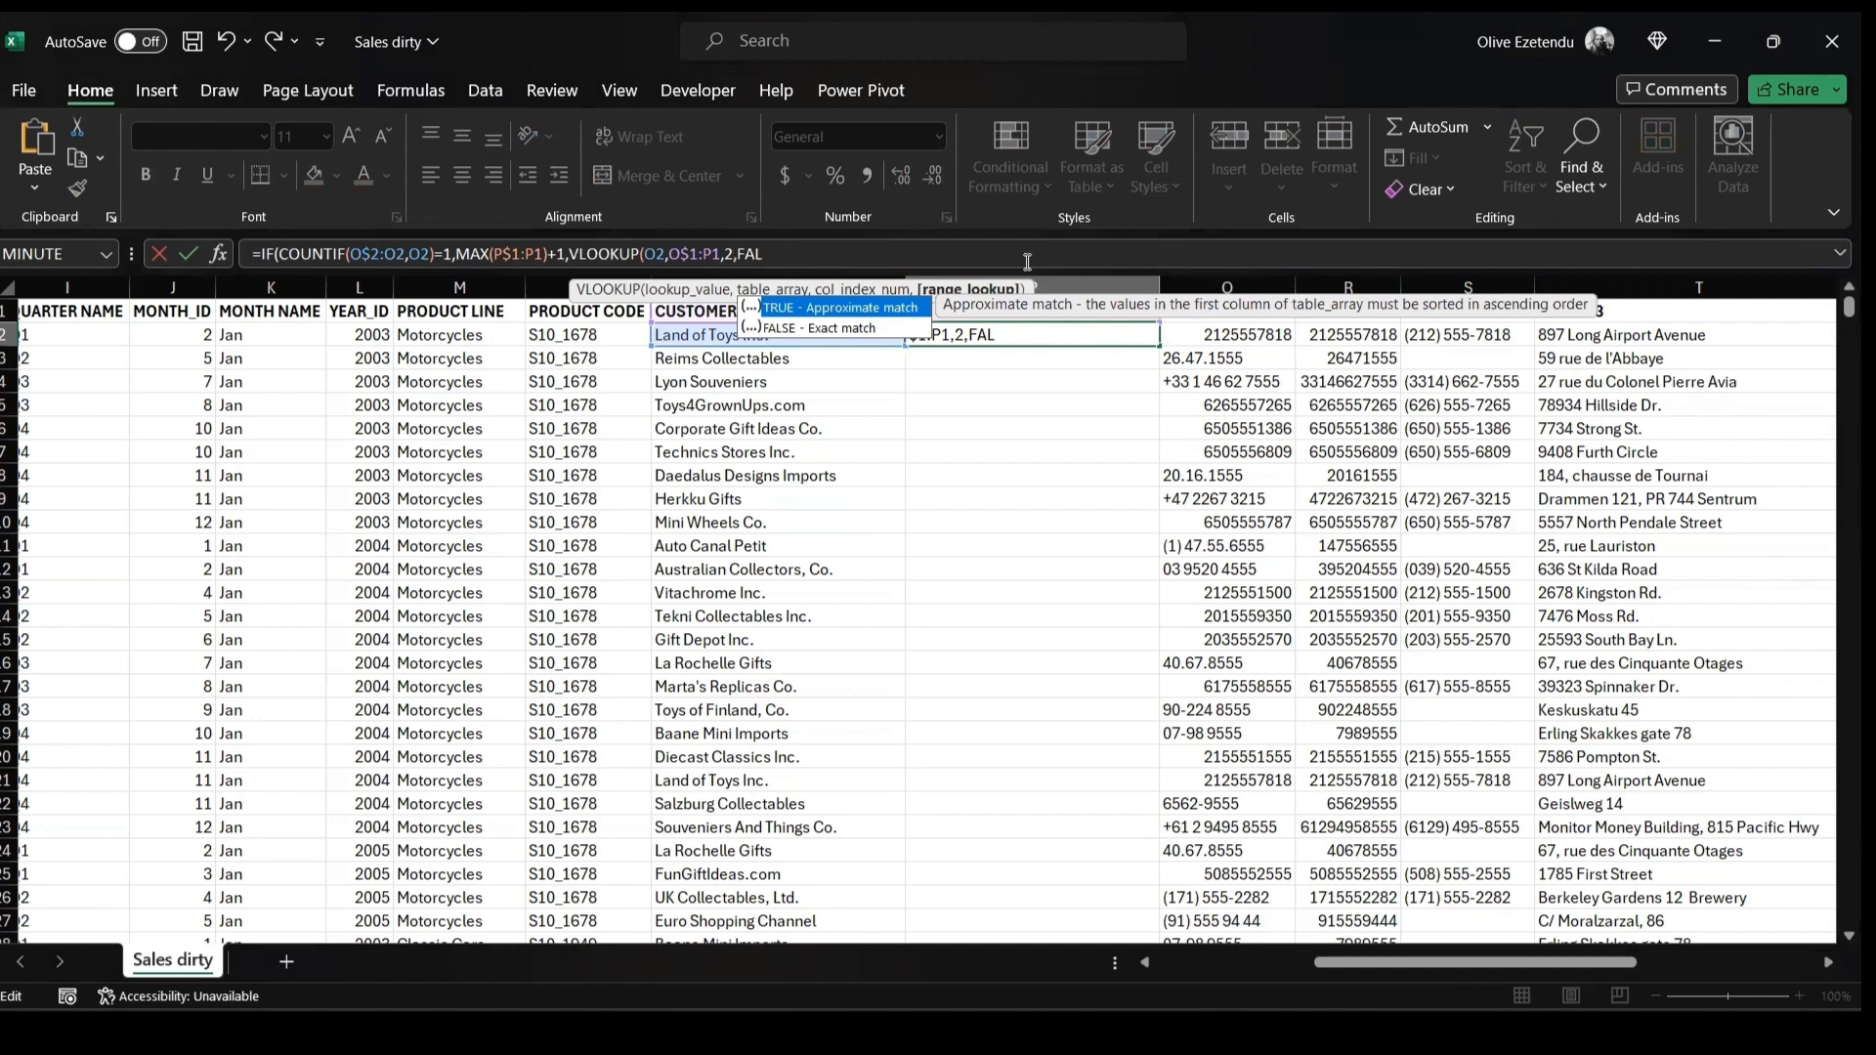
text(SE)))
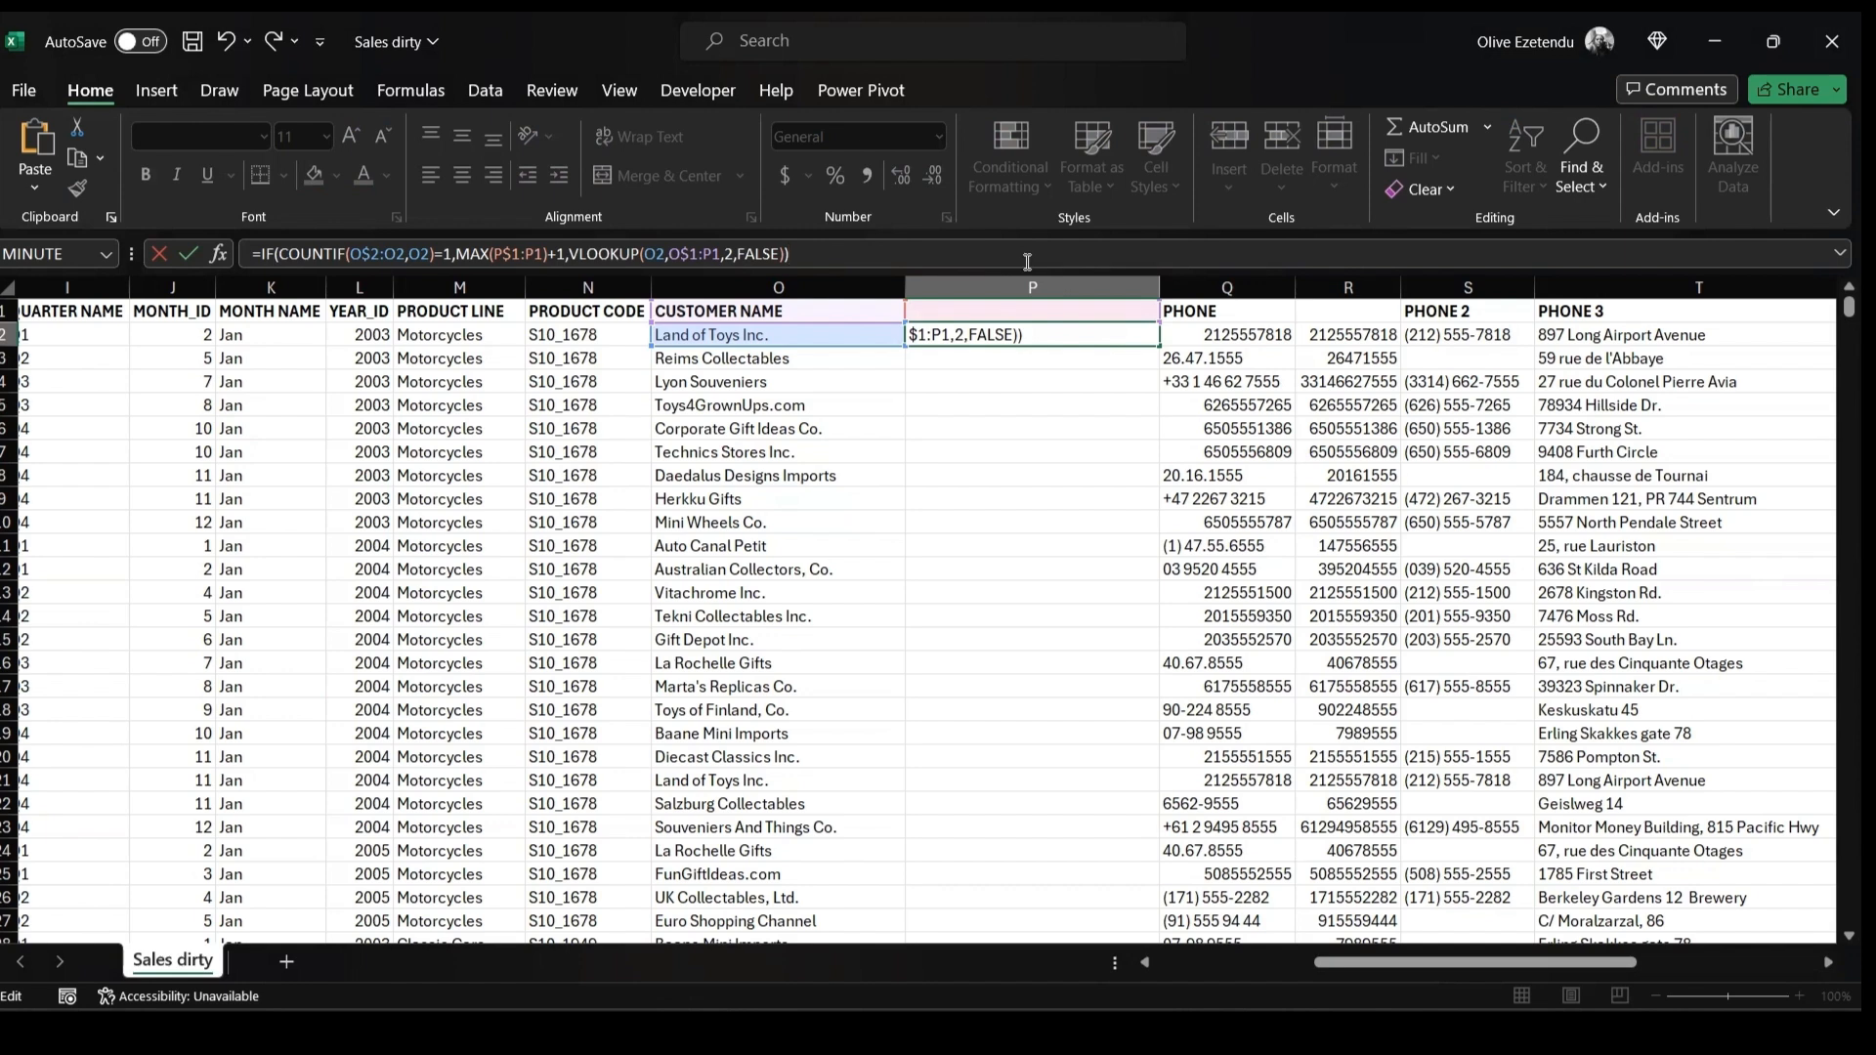
key(Return)
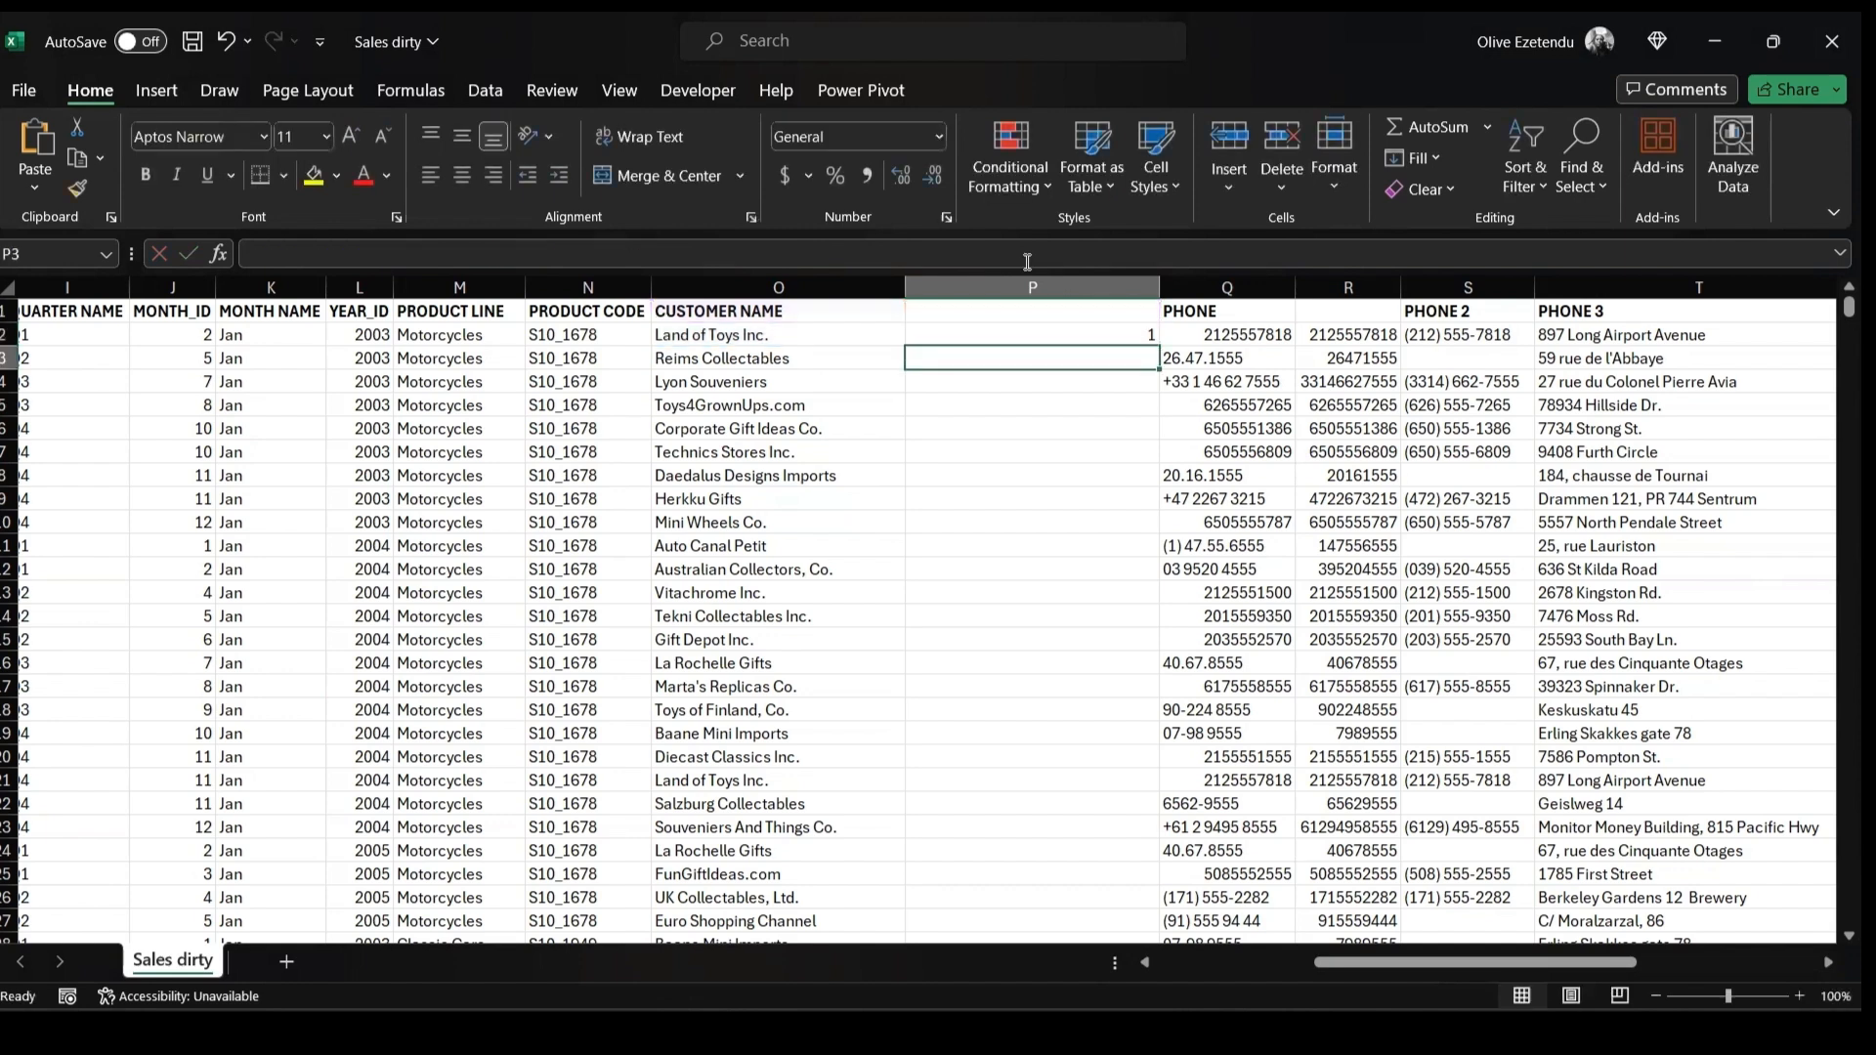
Fill the customer ID formula down the entire new column
click(1059, 332)
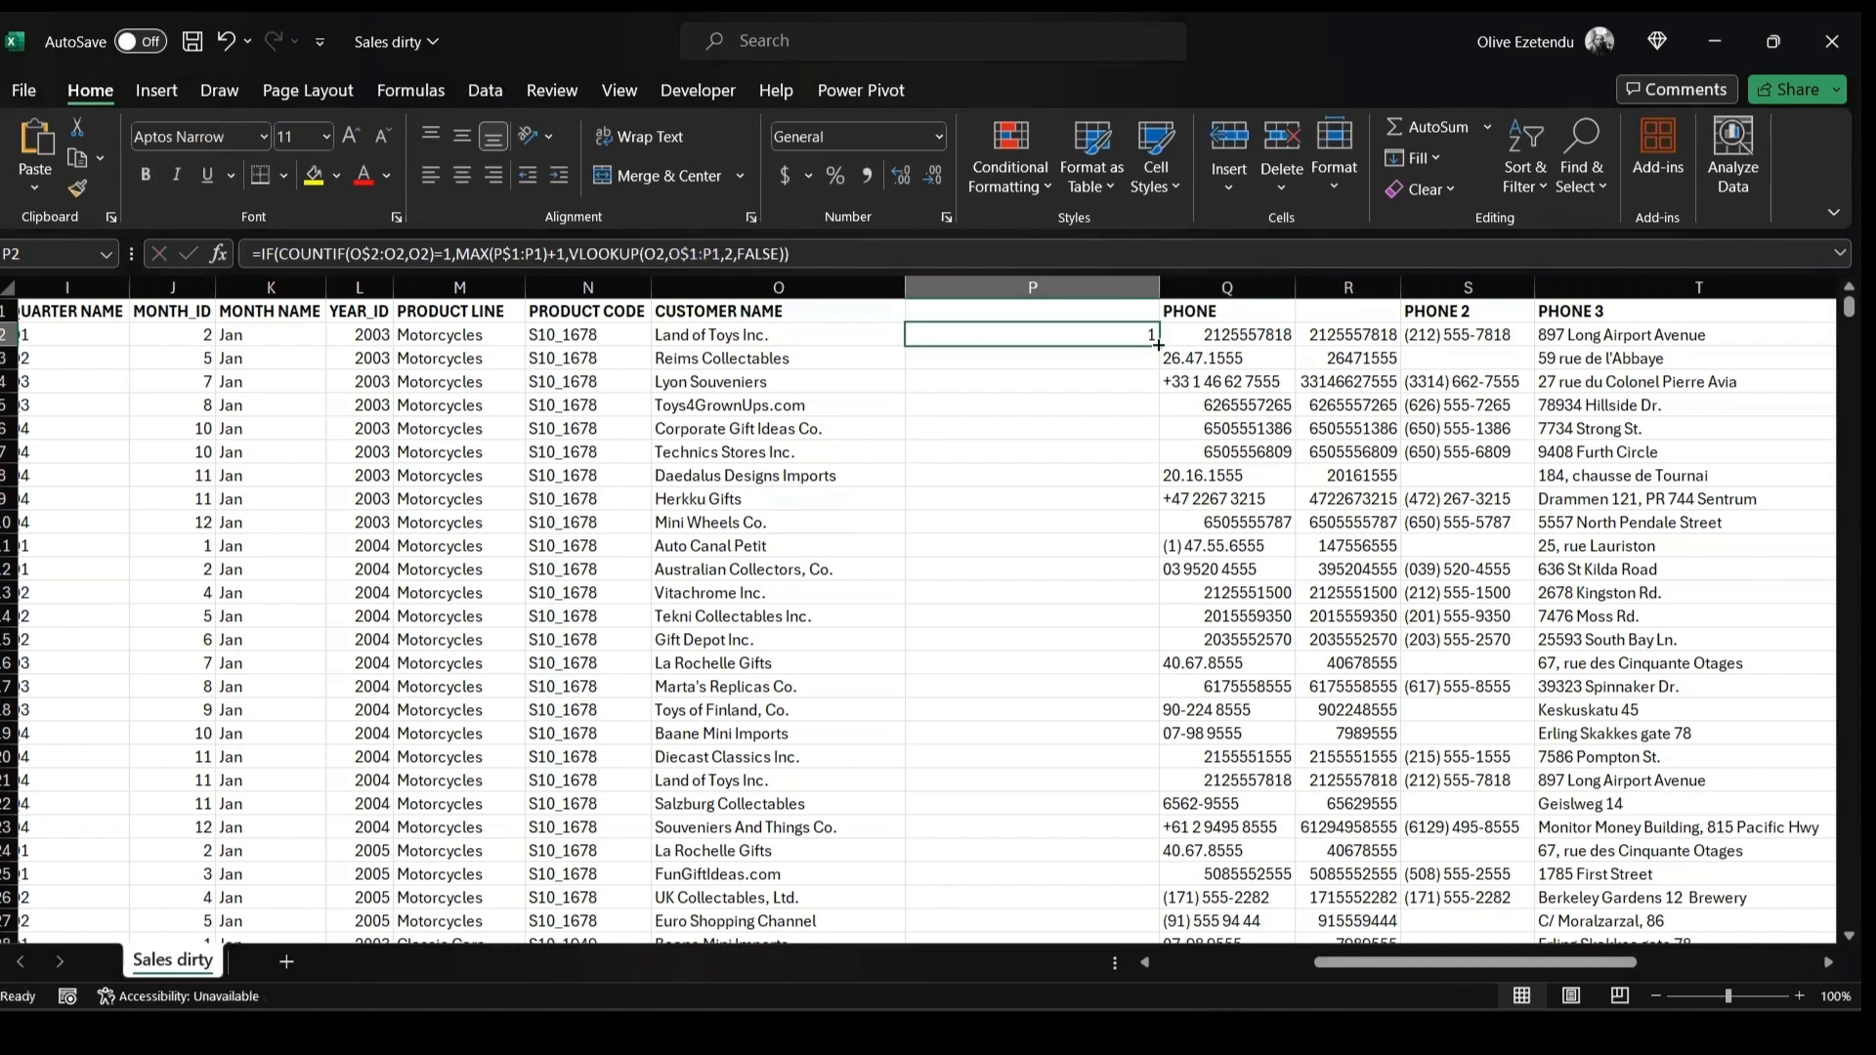
double_click(1158, 344)
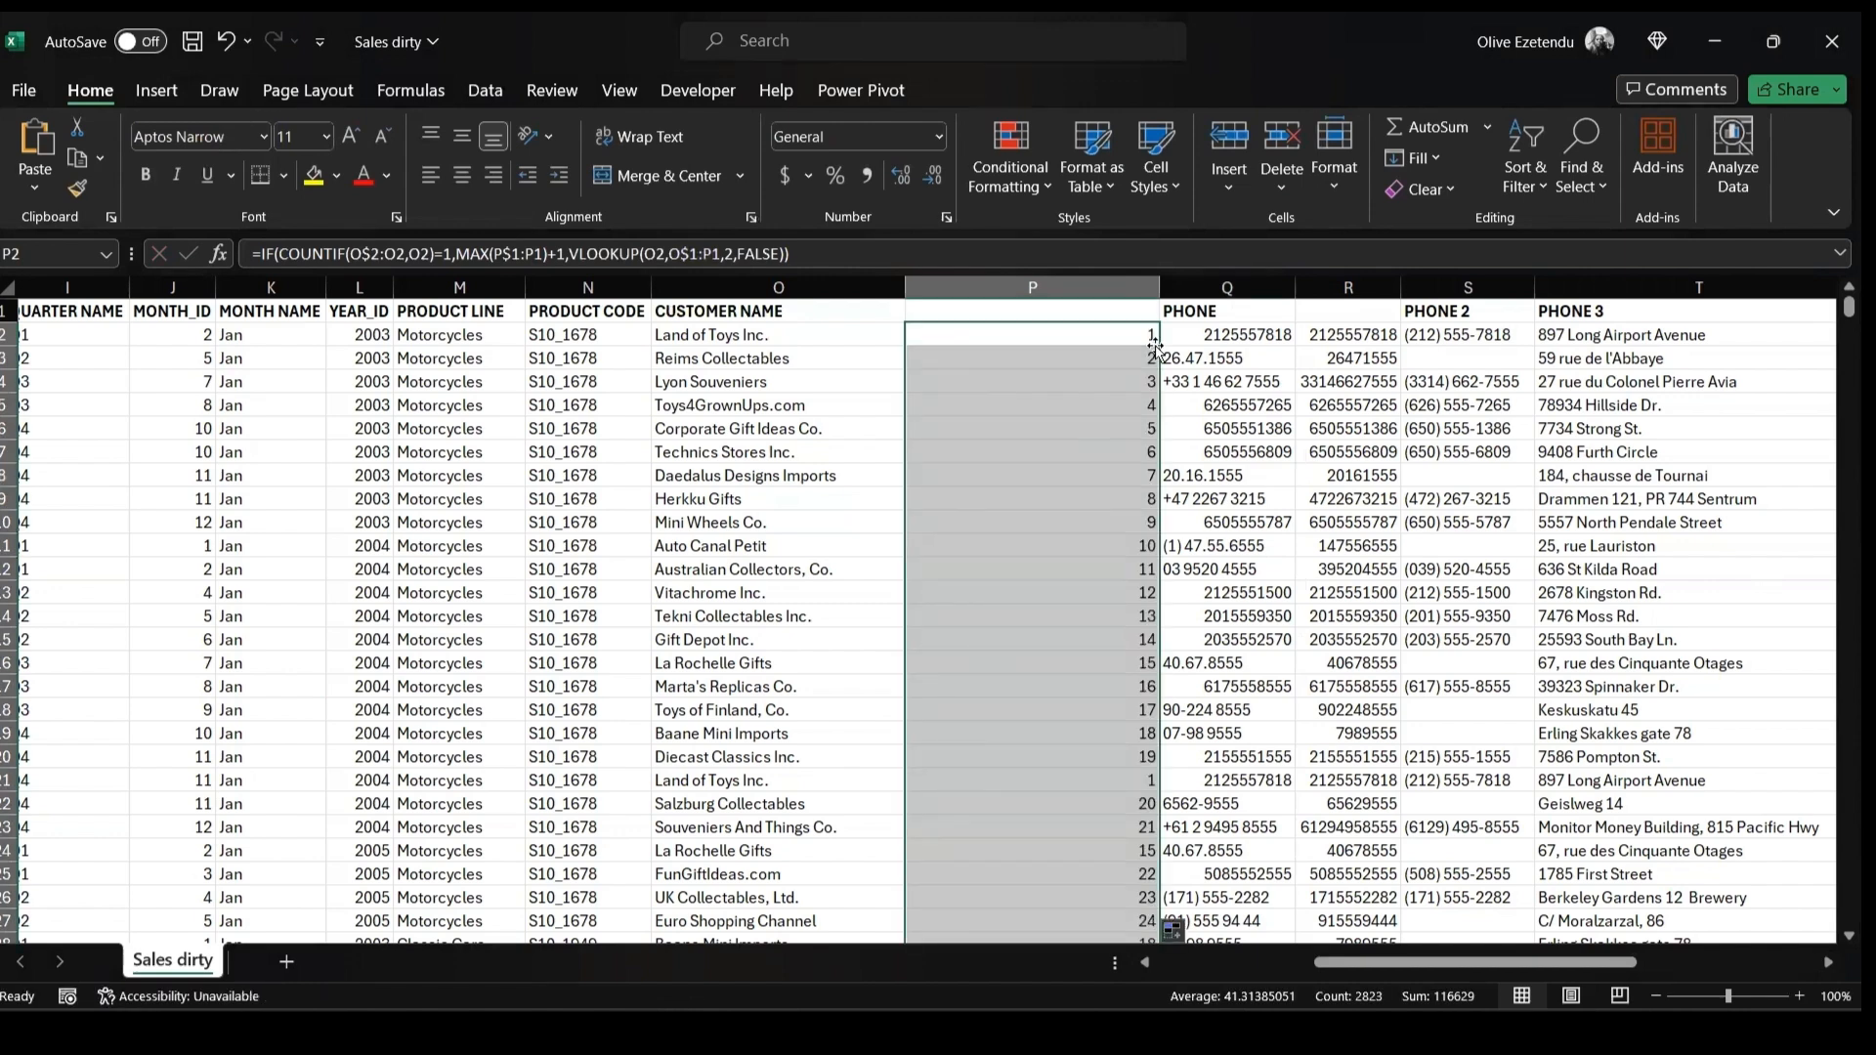
scroll(1104, 401, down, 3)
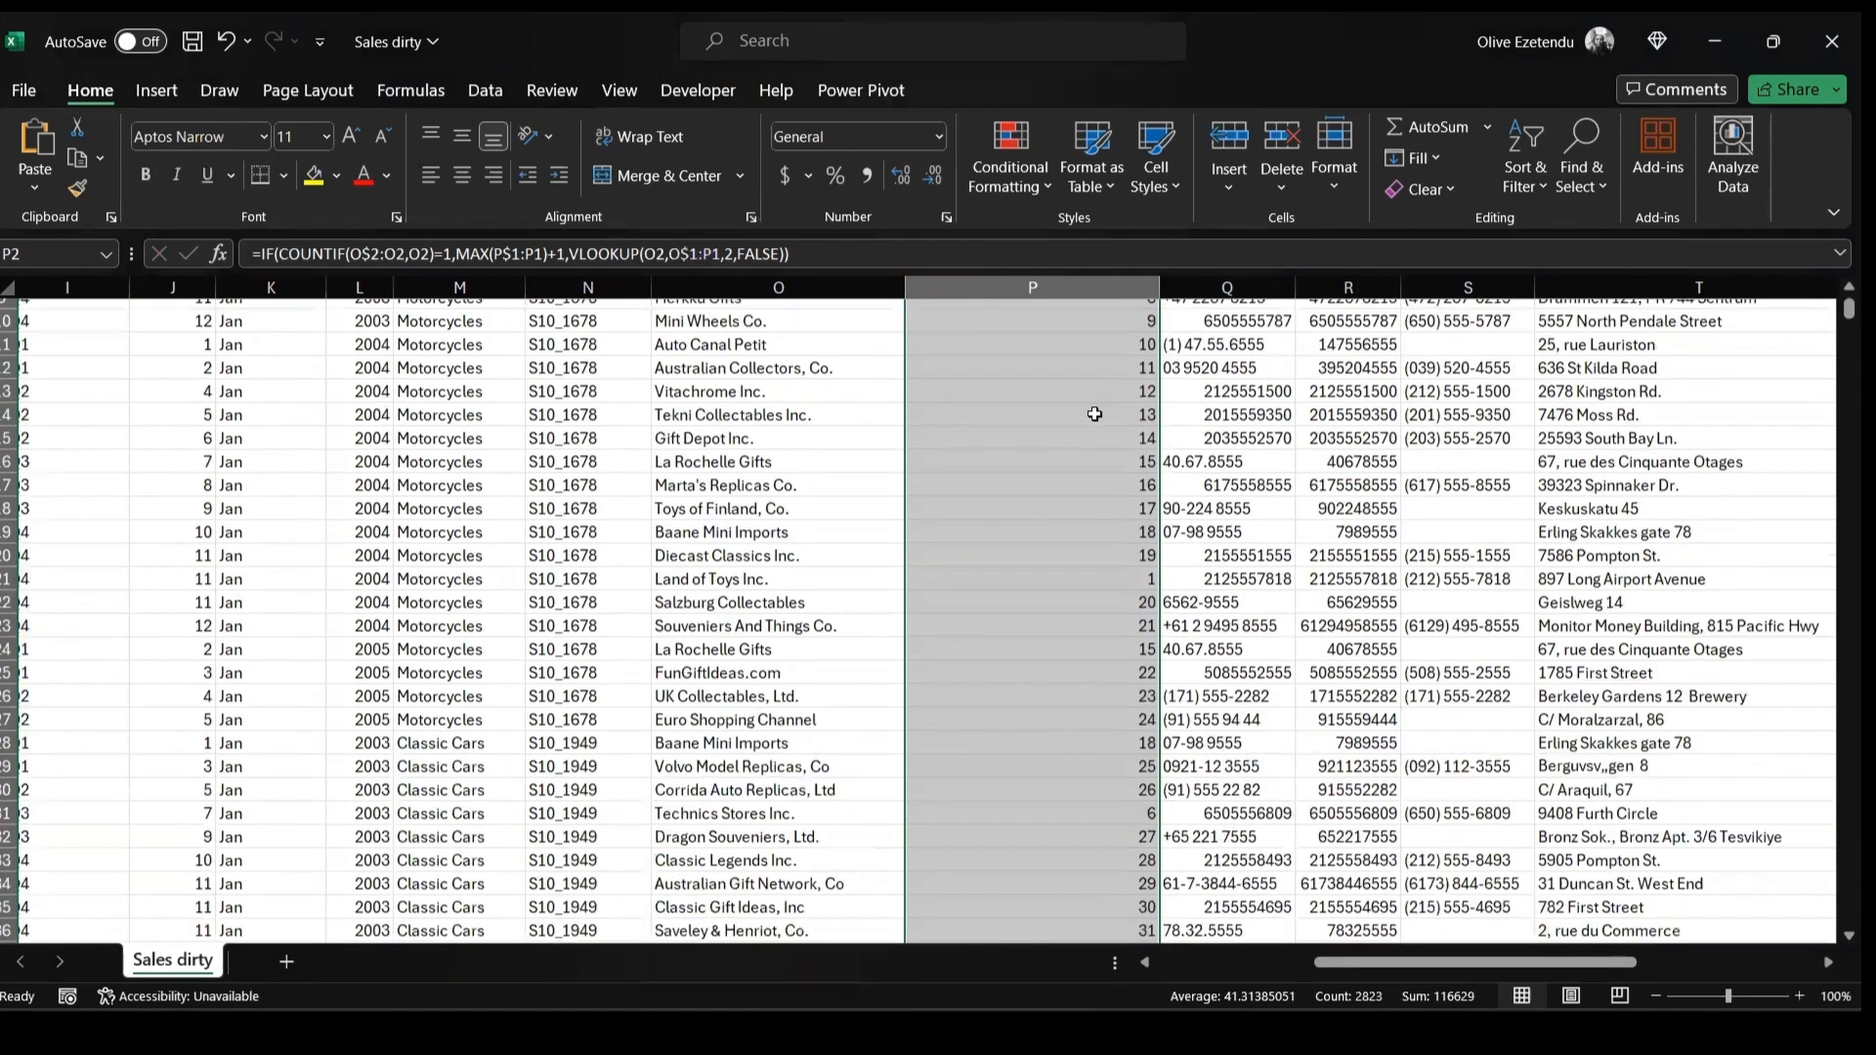
scroll(1094, 398, up, 3)
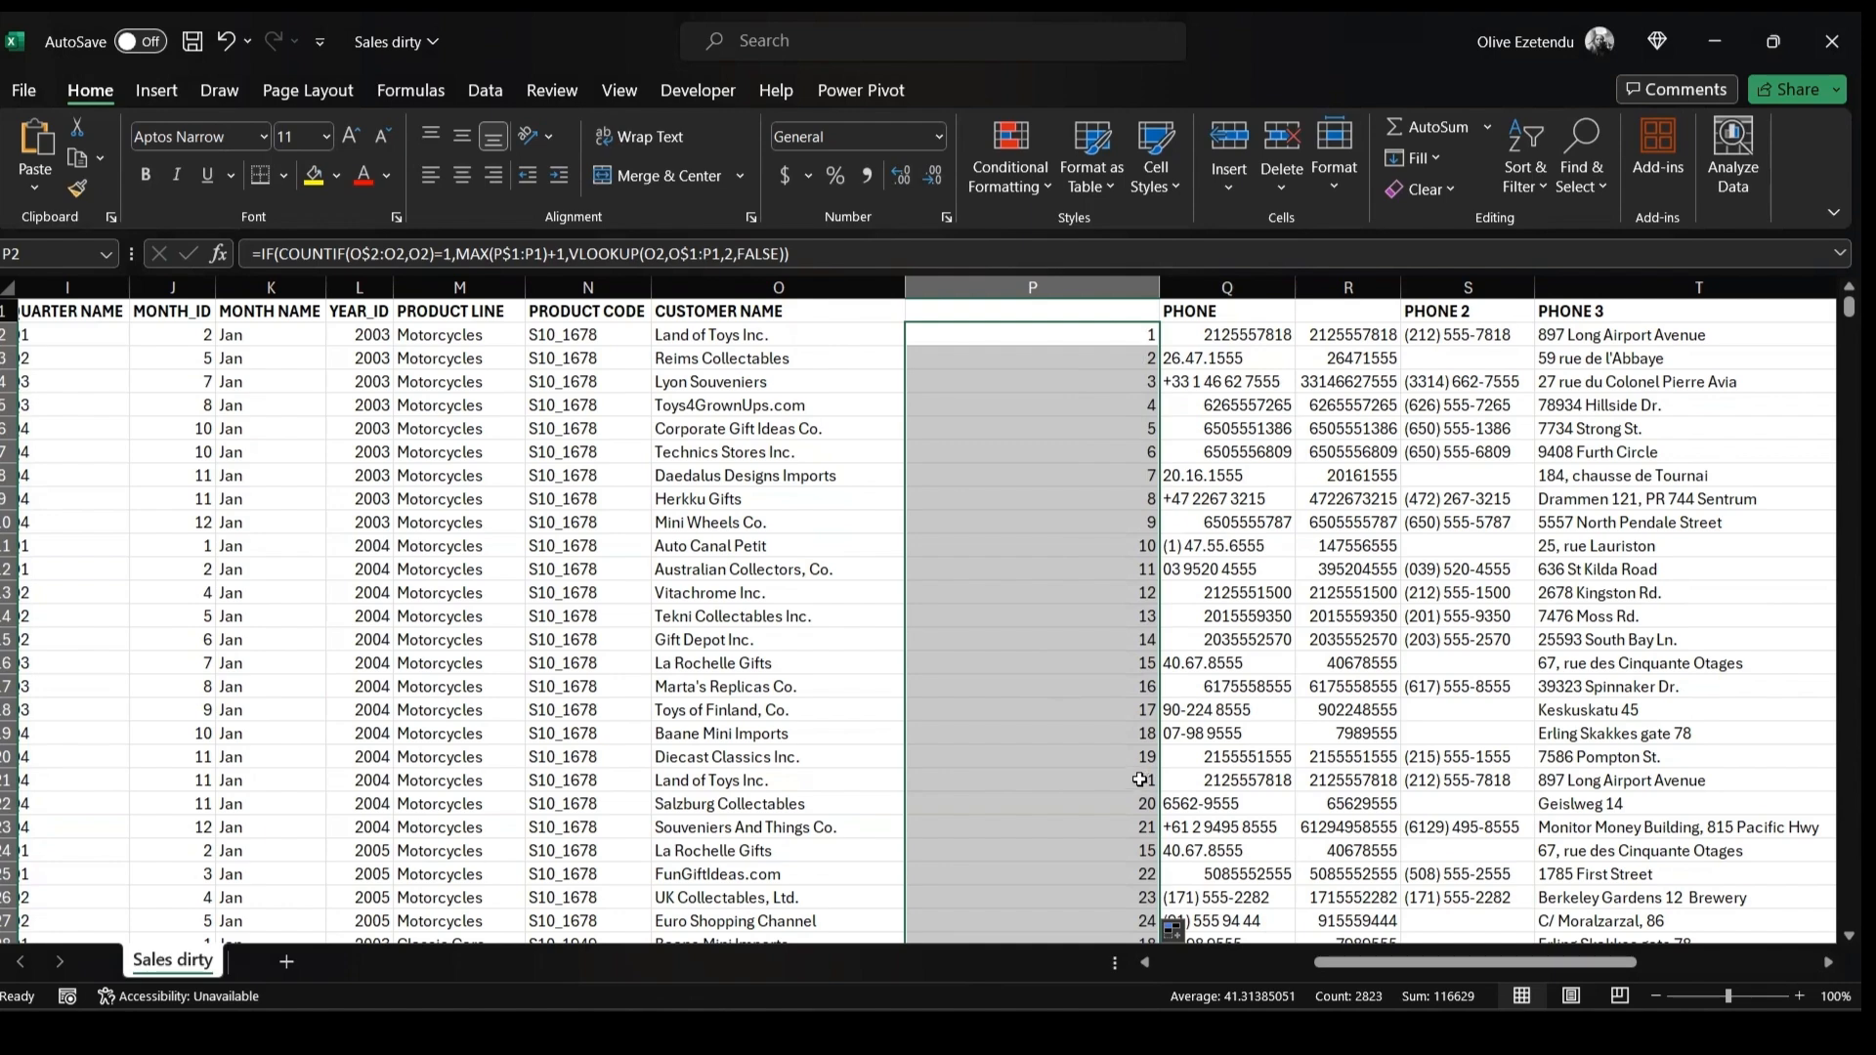
scroll(1114, 420, down, 6)
scroll(1110, 637, up, 6)
Title the new column's header CUSTOMER ID
click(958, 316)
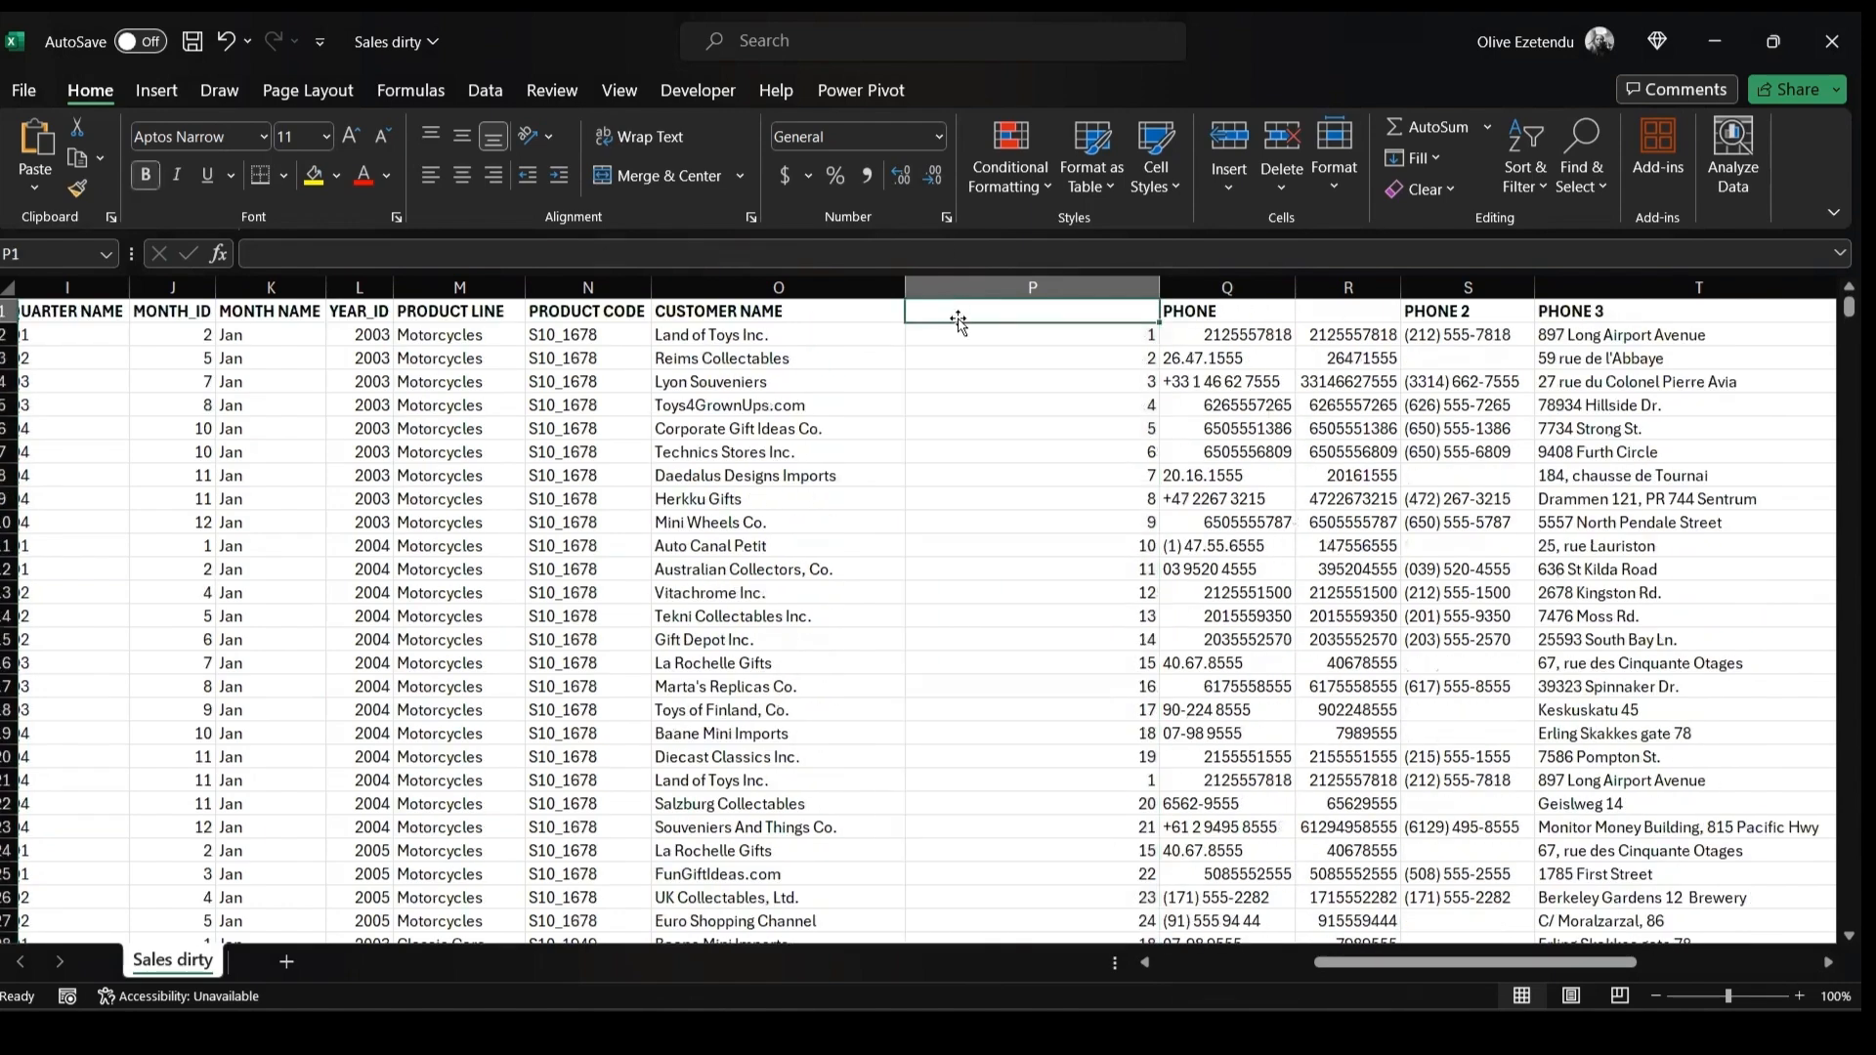
text(CUST)
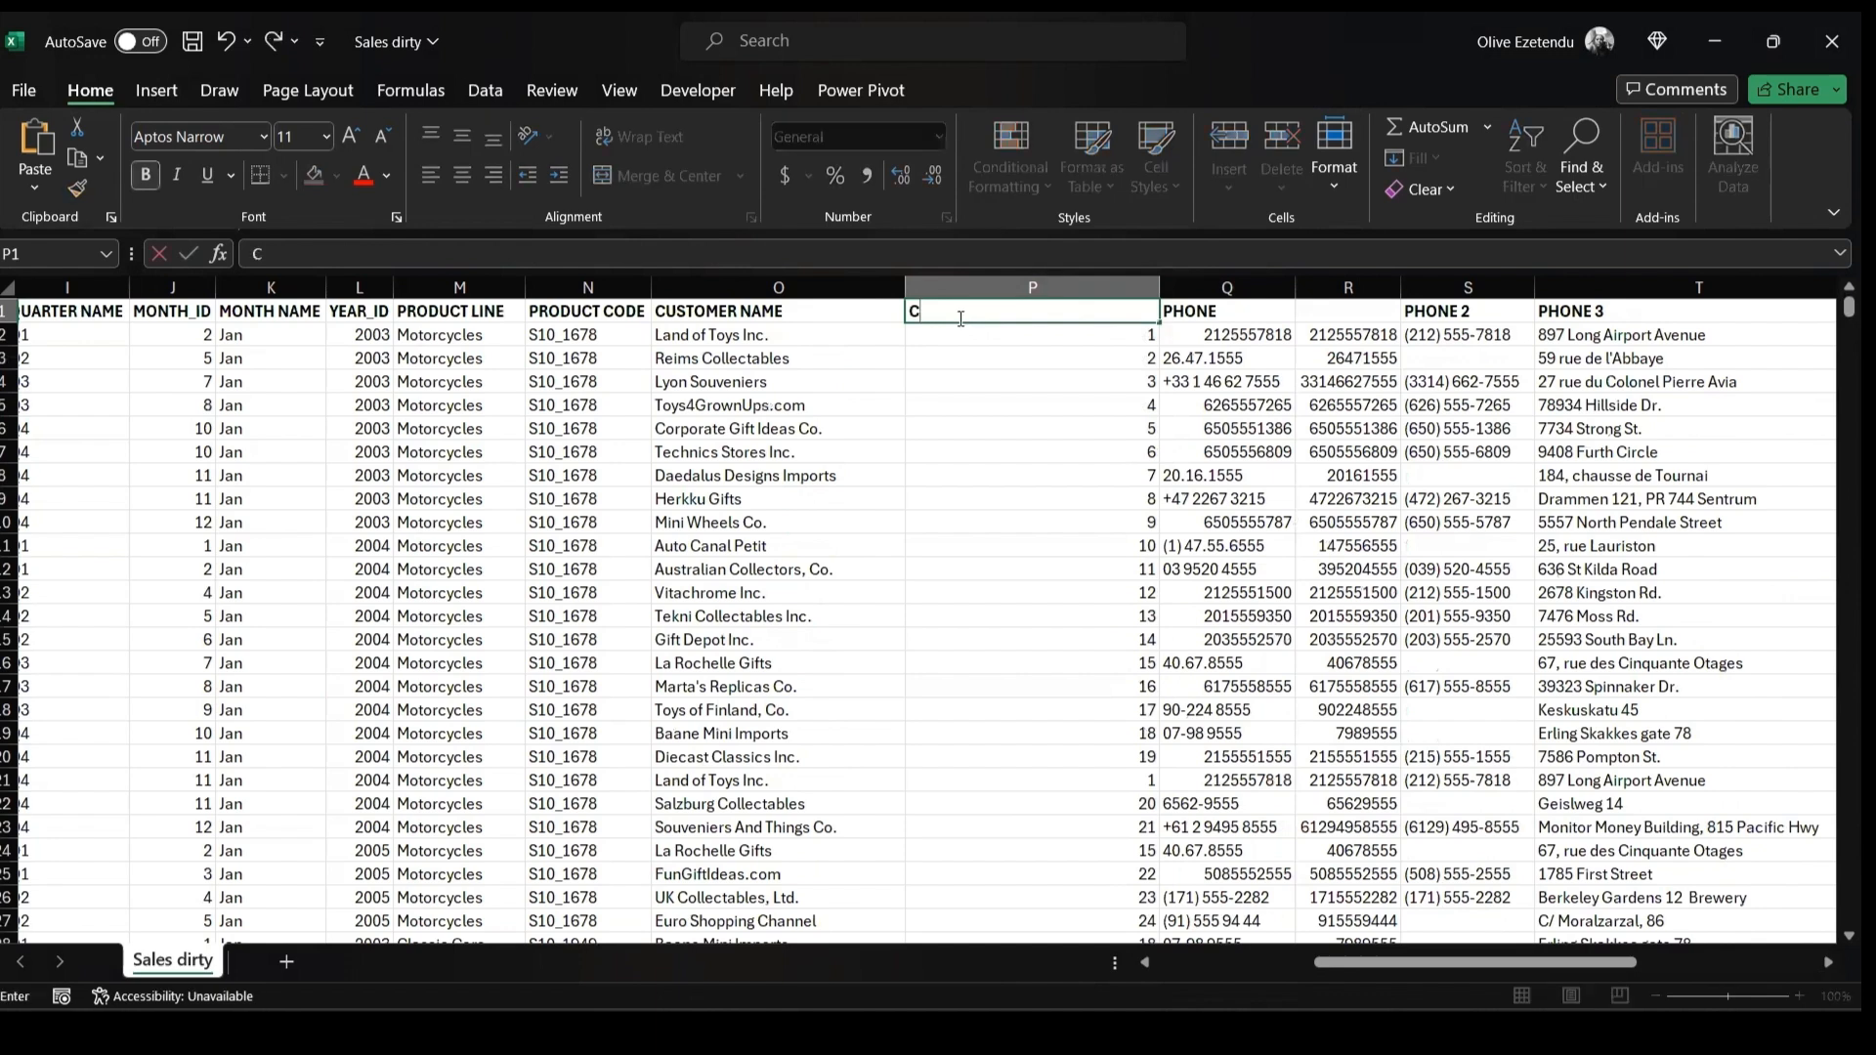
text(OMER ID)
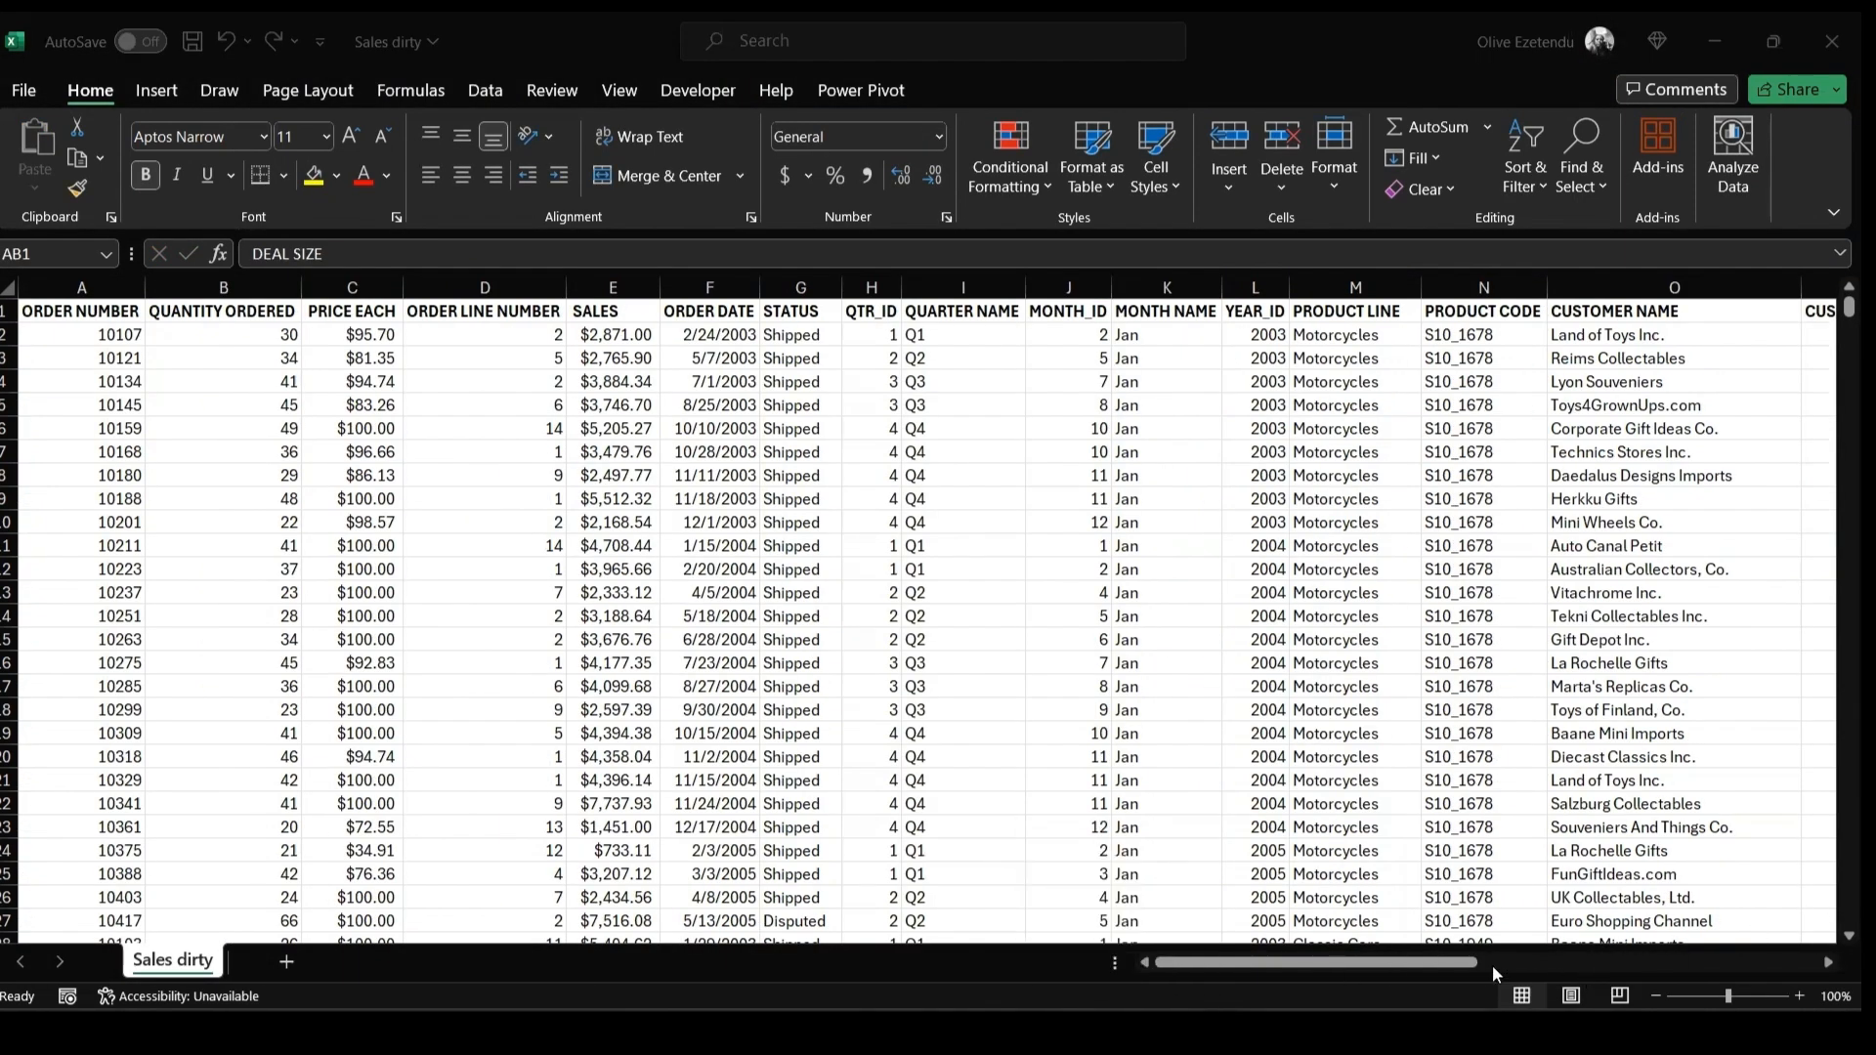
Select and copy the entire sheet's data, then add a new blank worksheet
drag(1443, 967, 1735, 962)
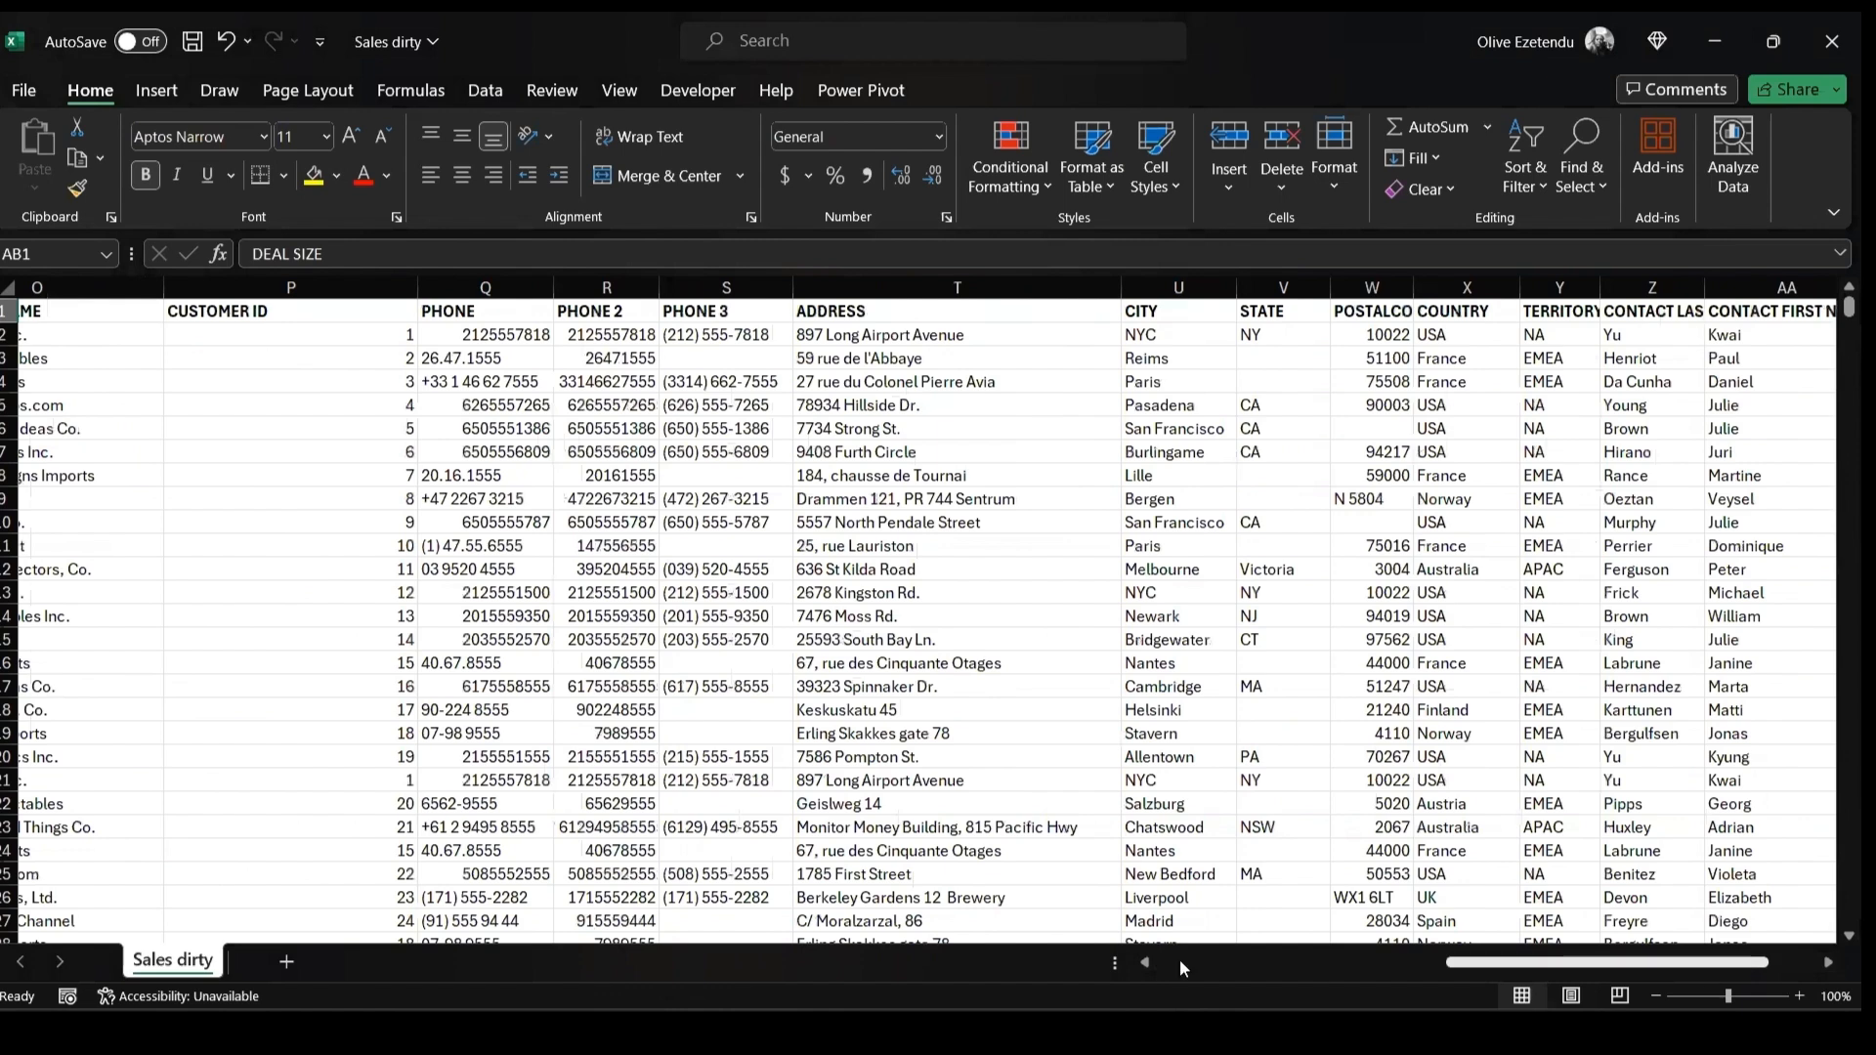
click(1306, 971)
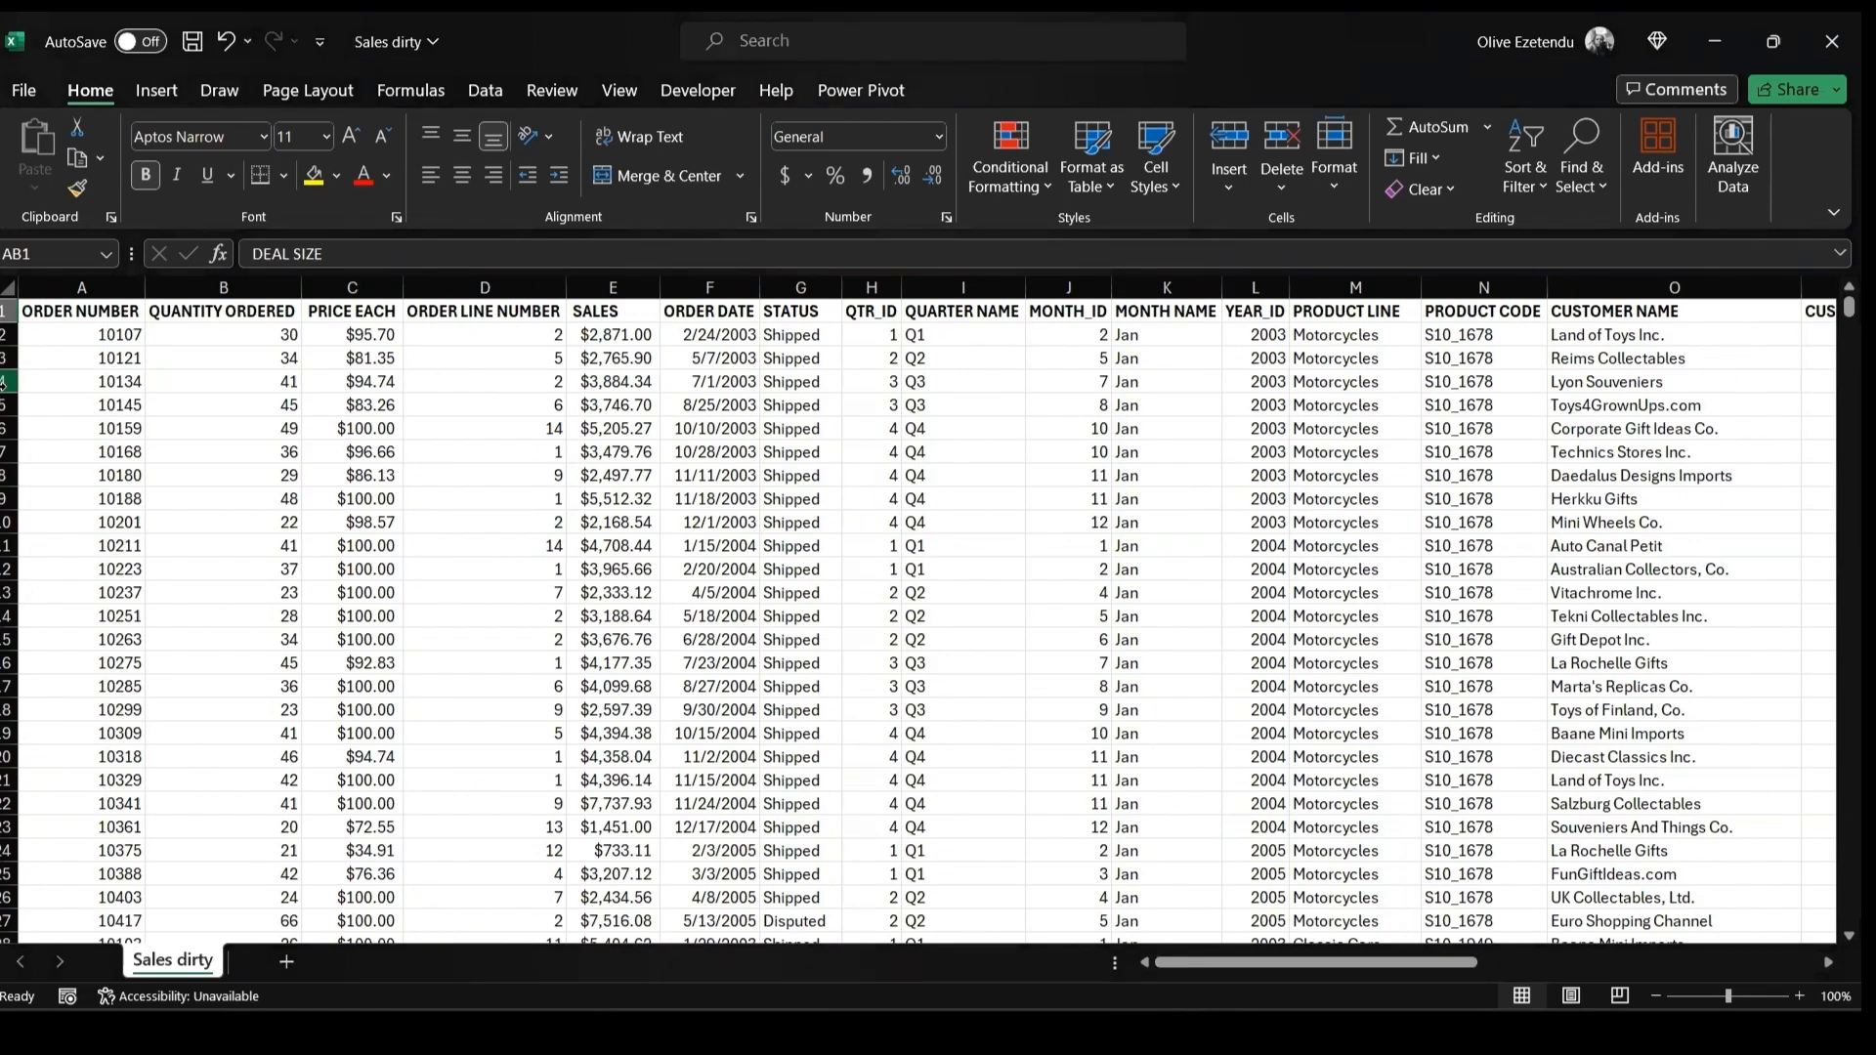
click(7, 289)
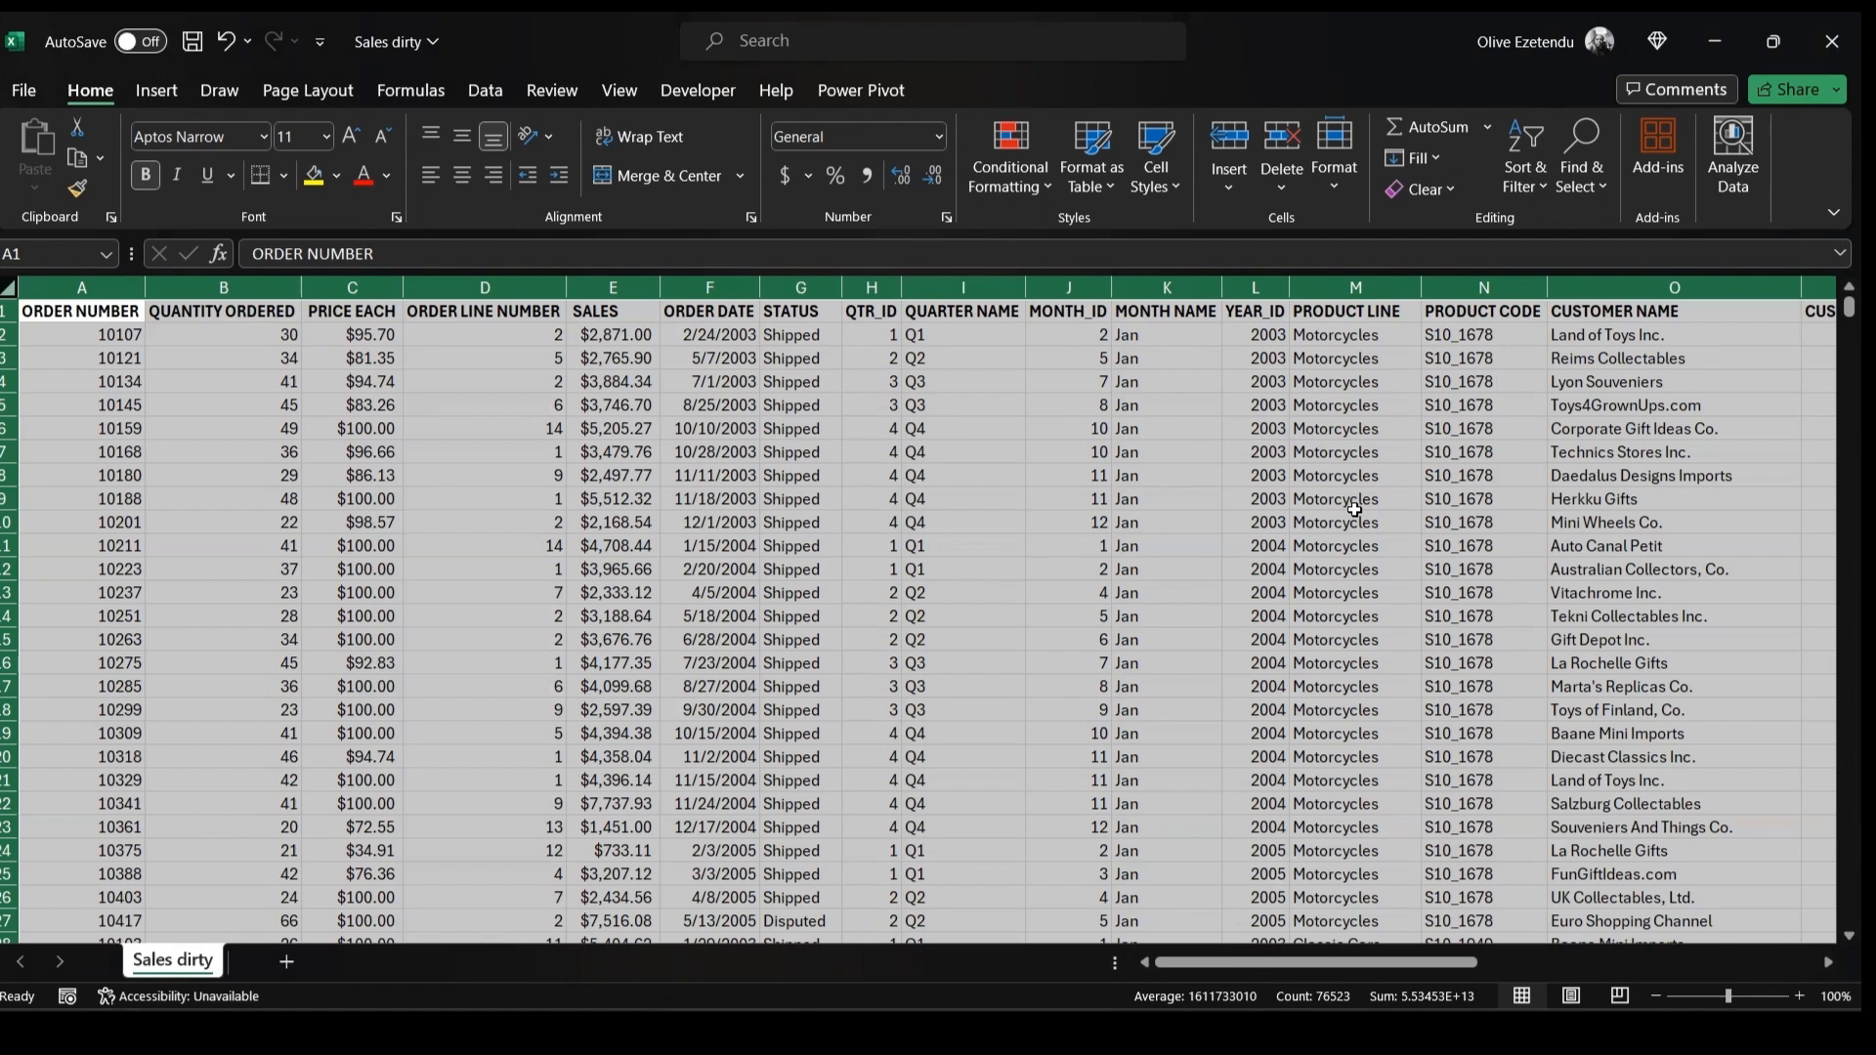
key(ctrl+c)
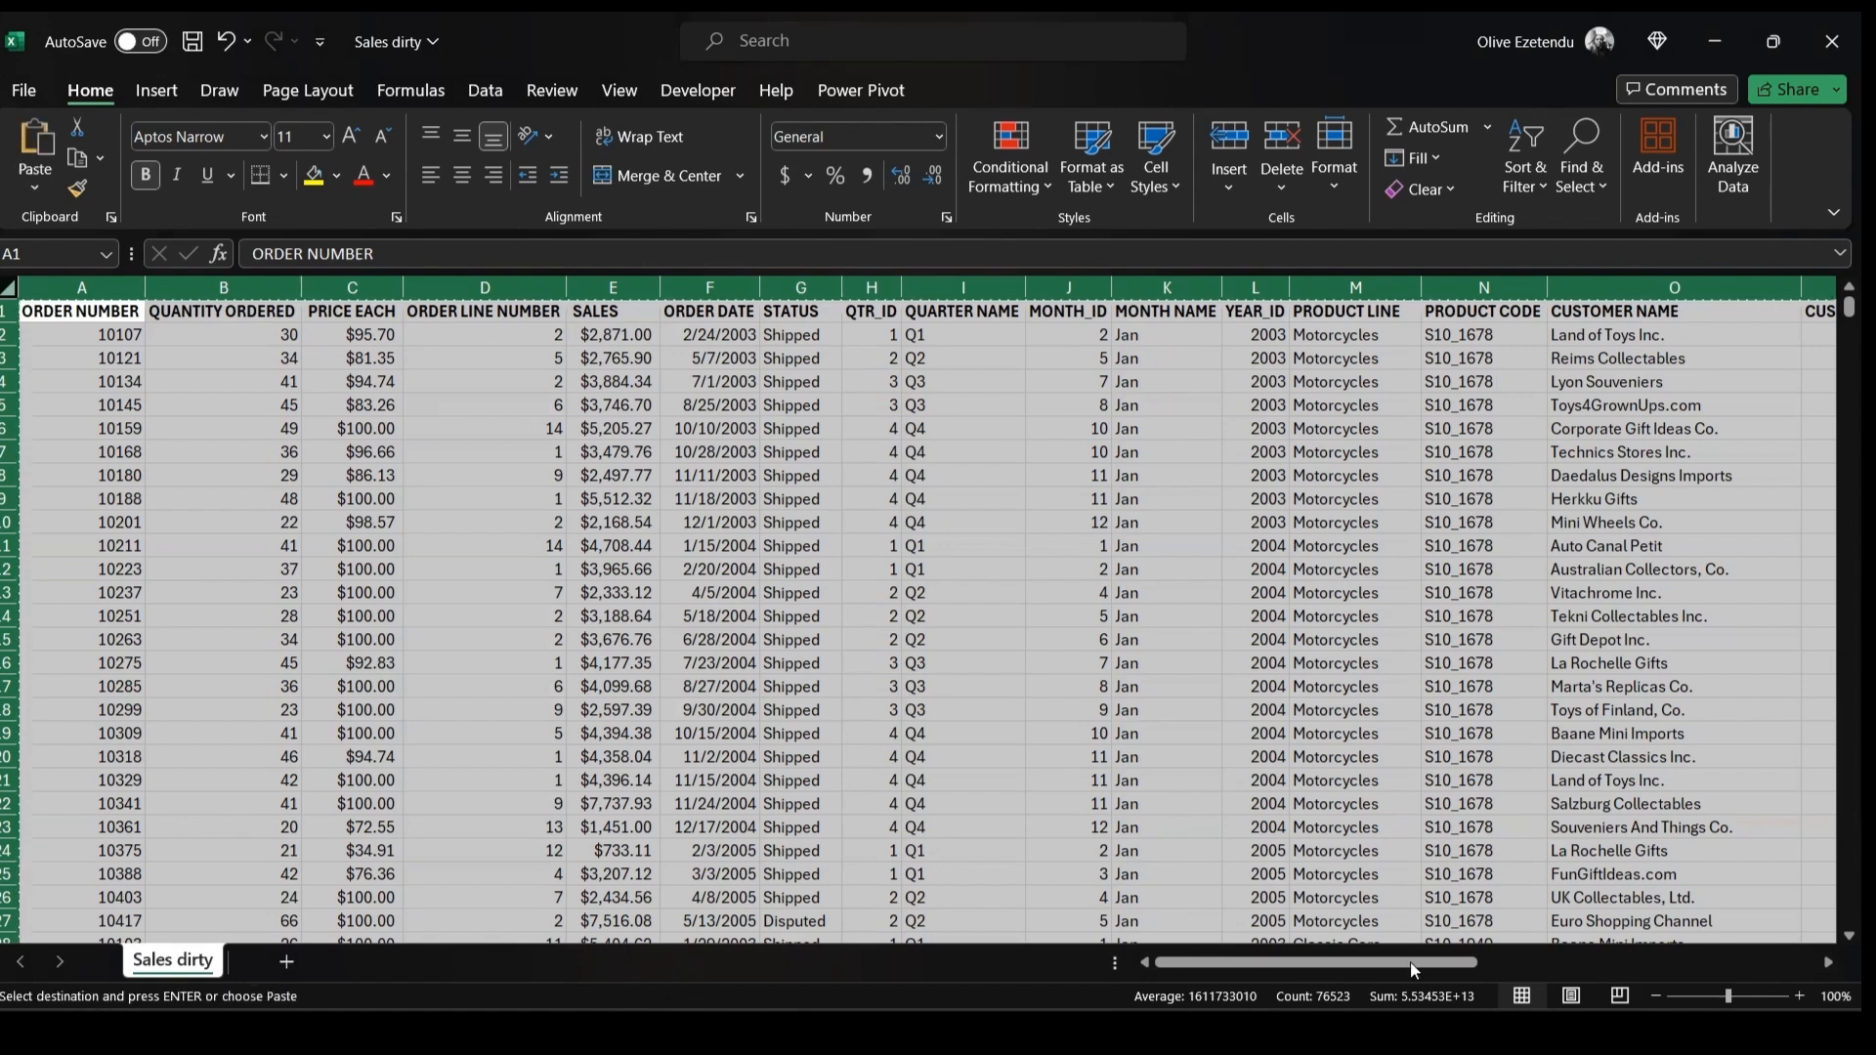
click(288, 963)
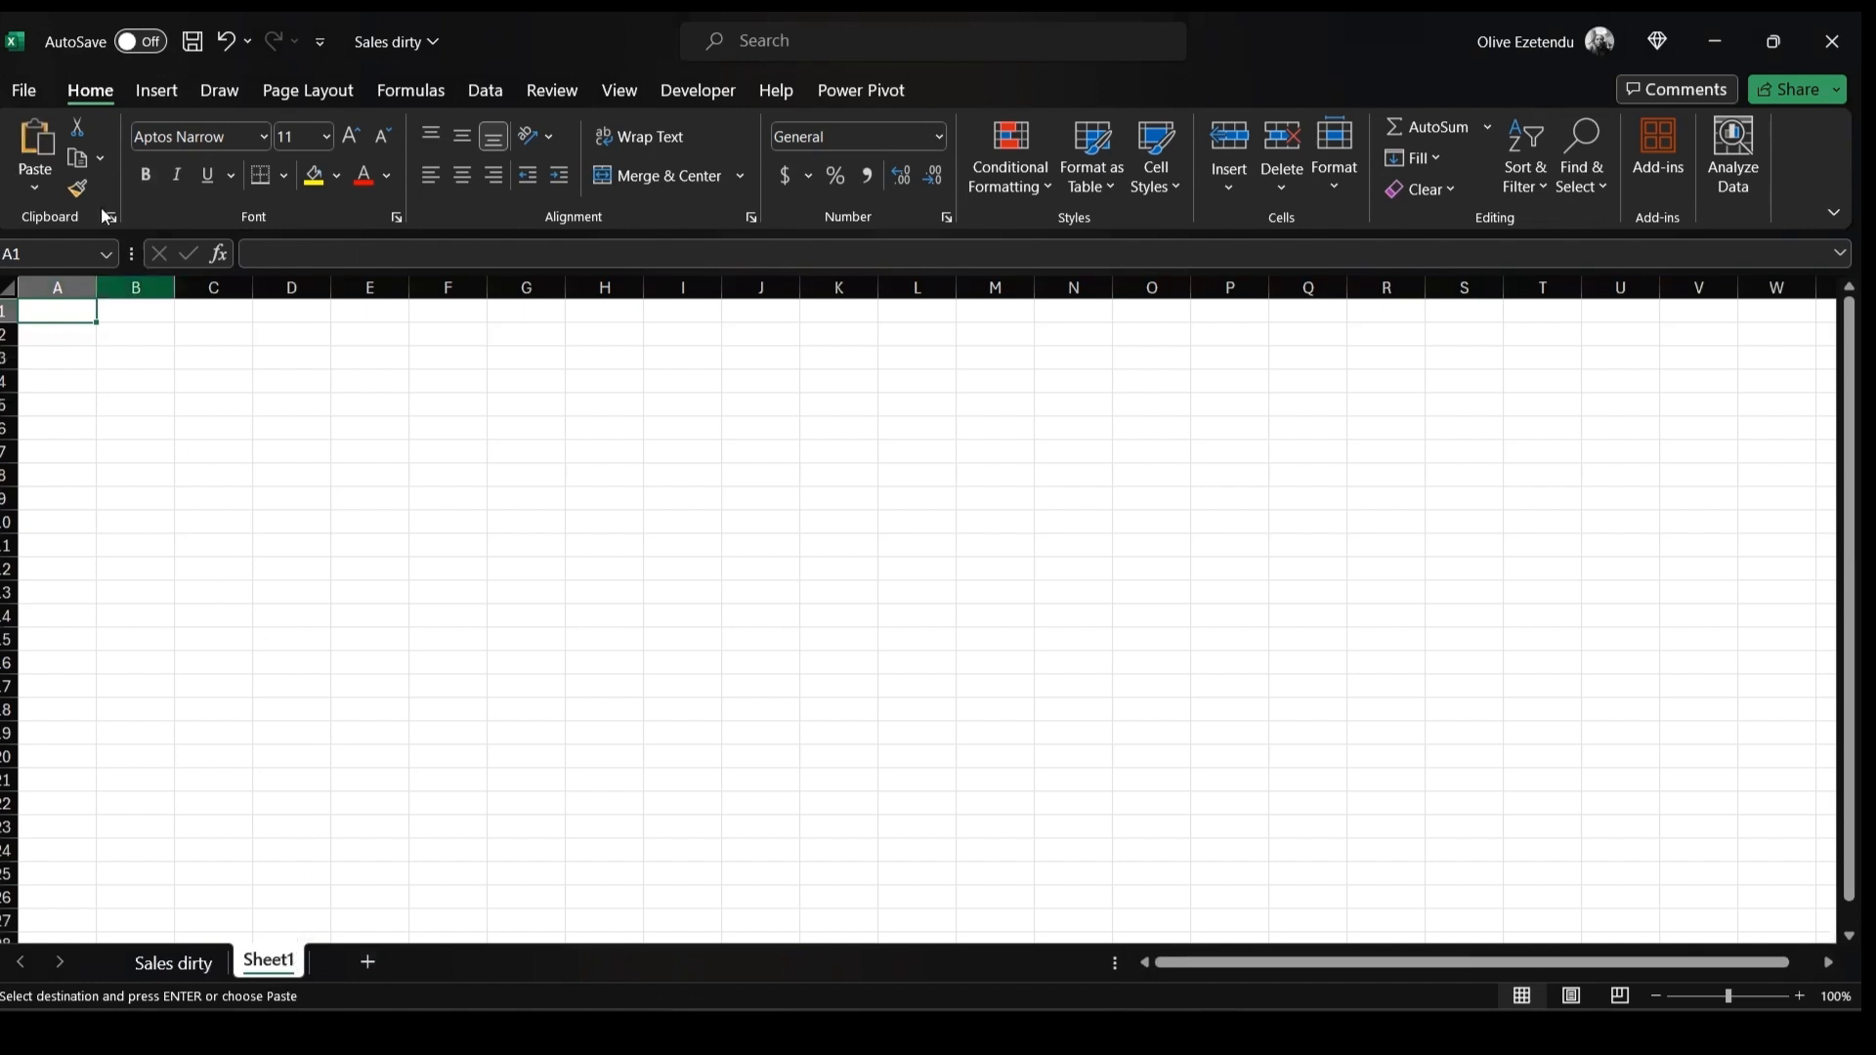
Paste the copied data into the new sheet as values only
click(33, 188)
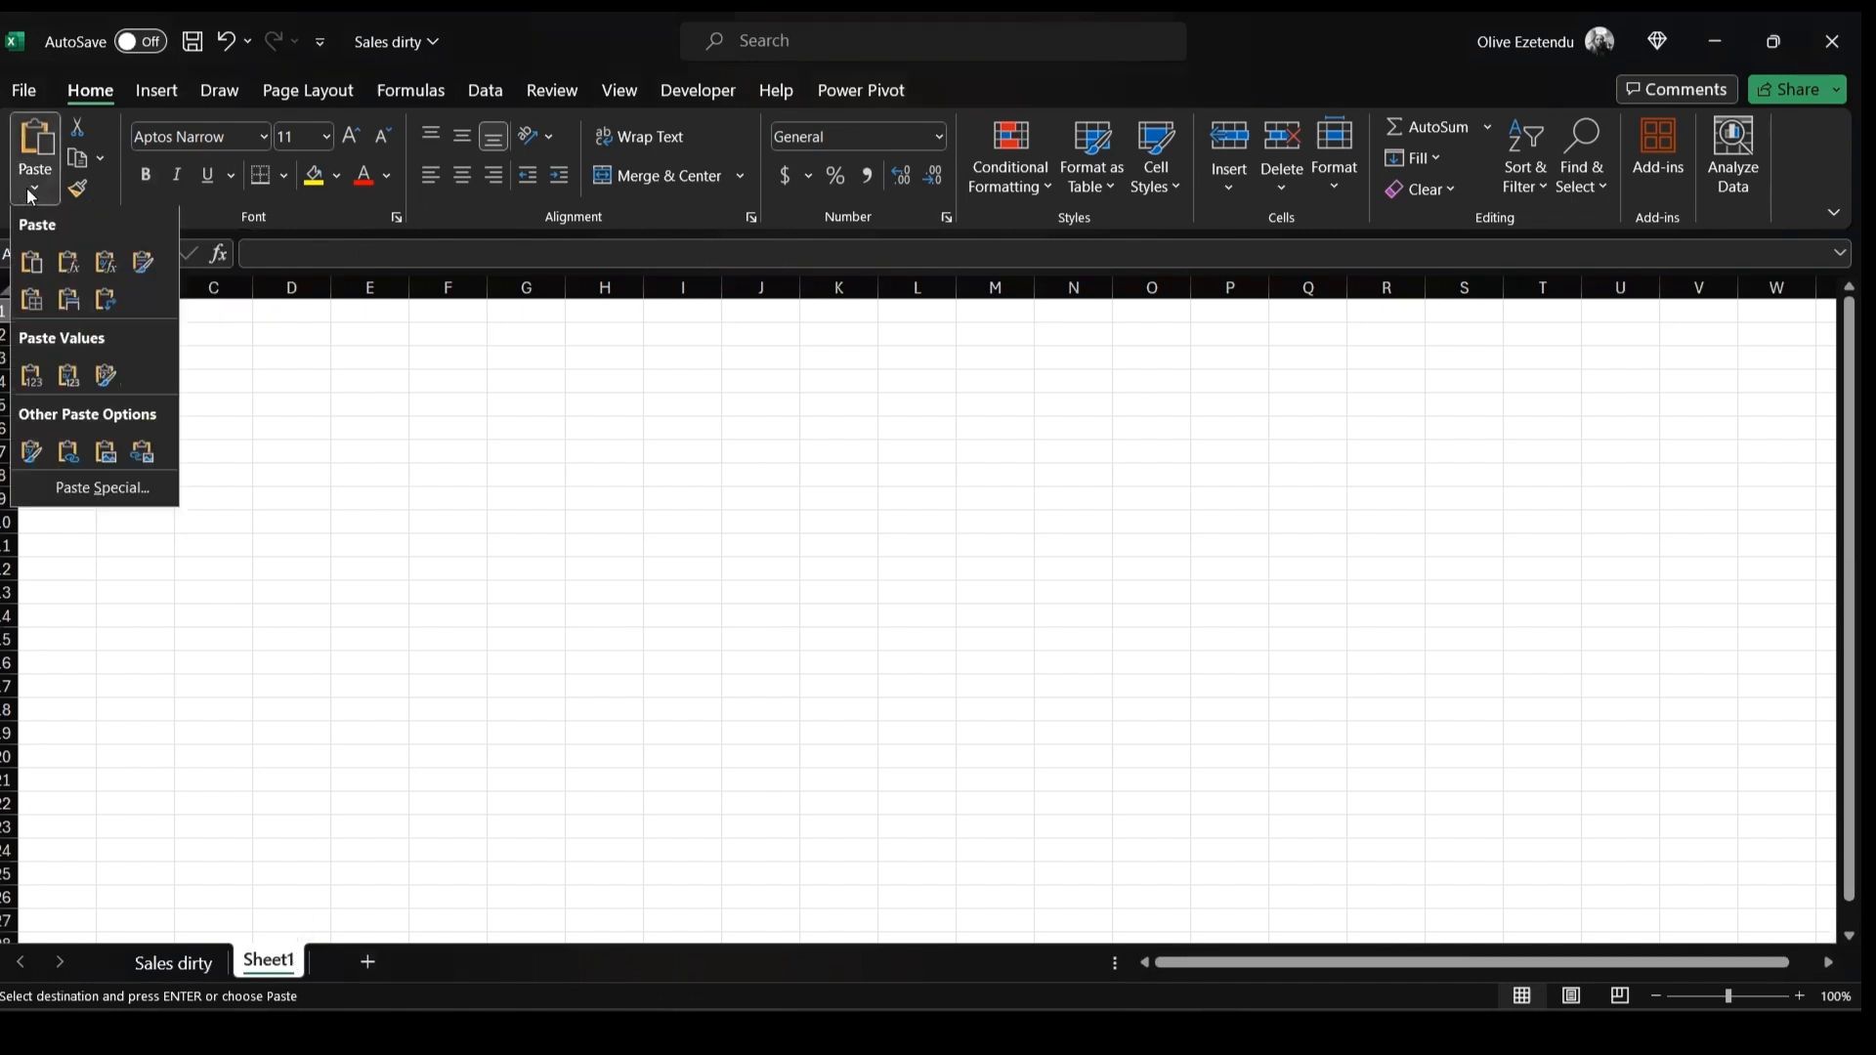
click(37, 378)
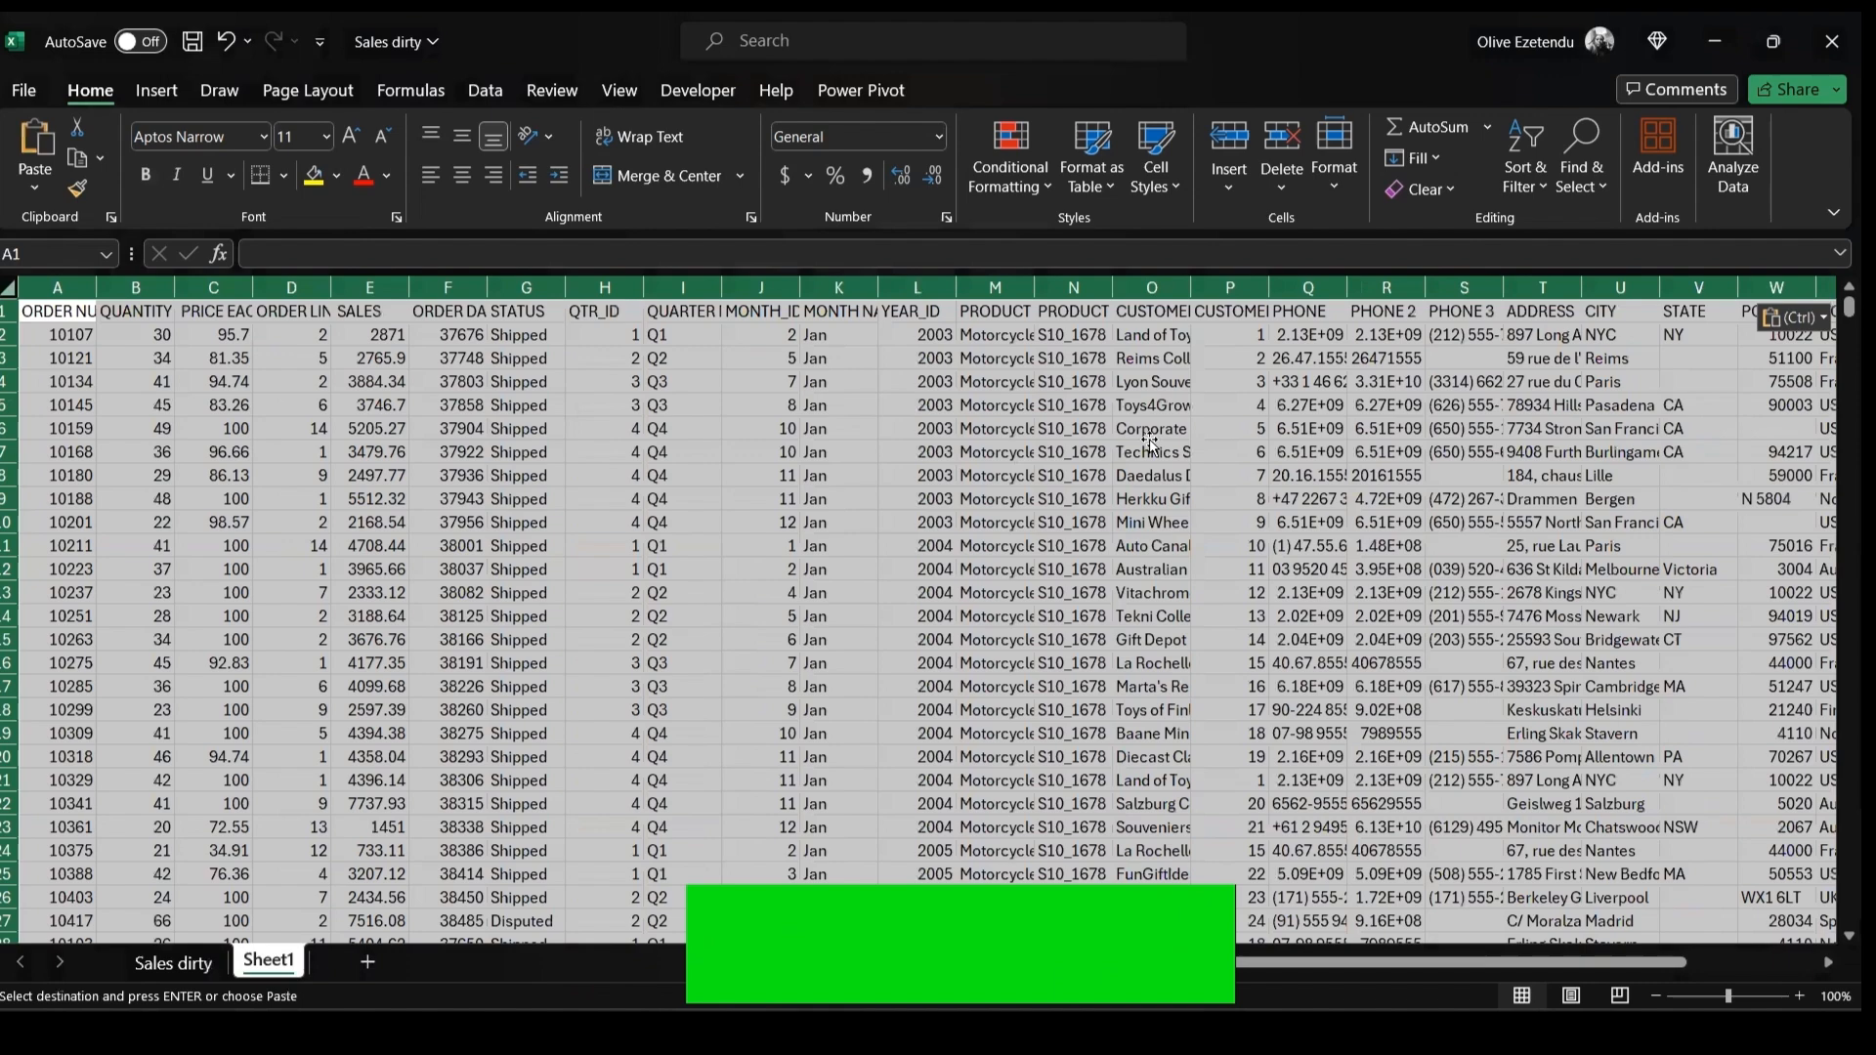
Select the whole sheet and autofit all column widths to their contents
click(1150, 445)
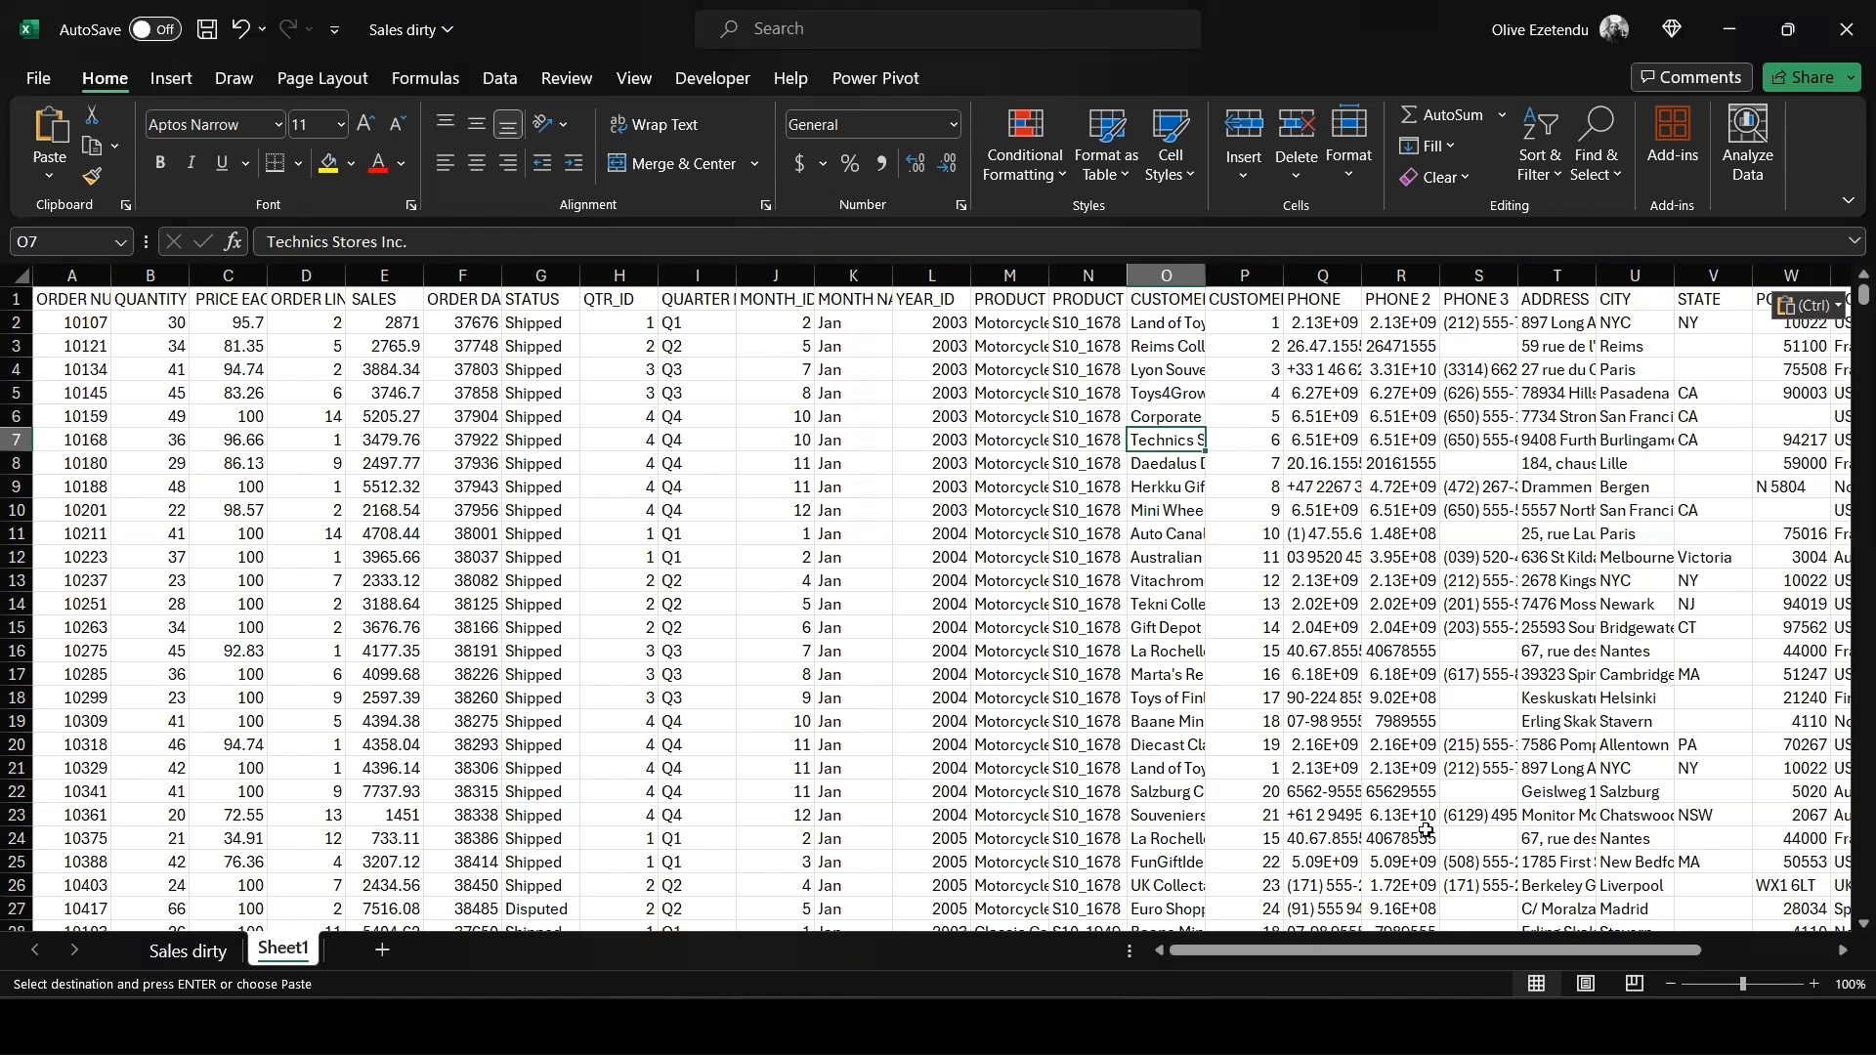
click(19, 277)
double_click(111, 275)
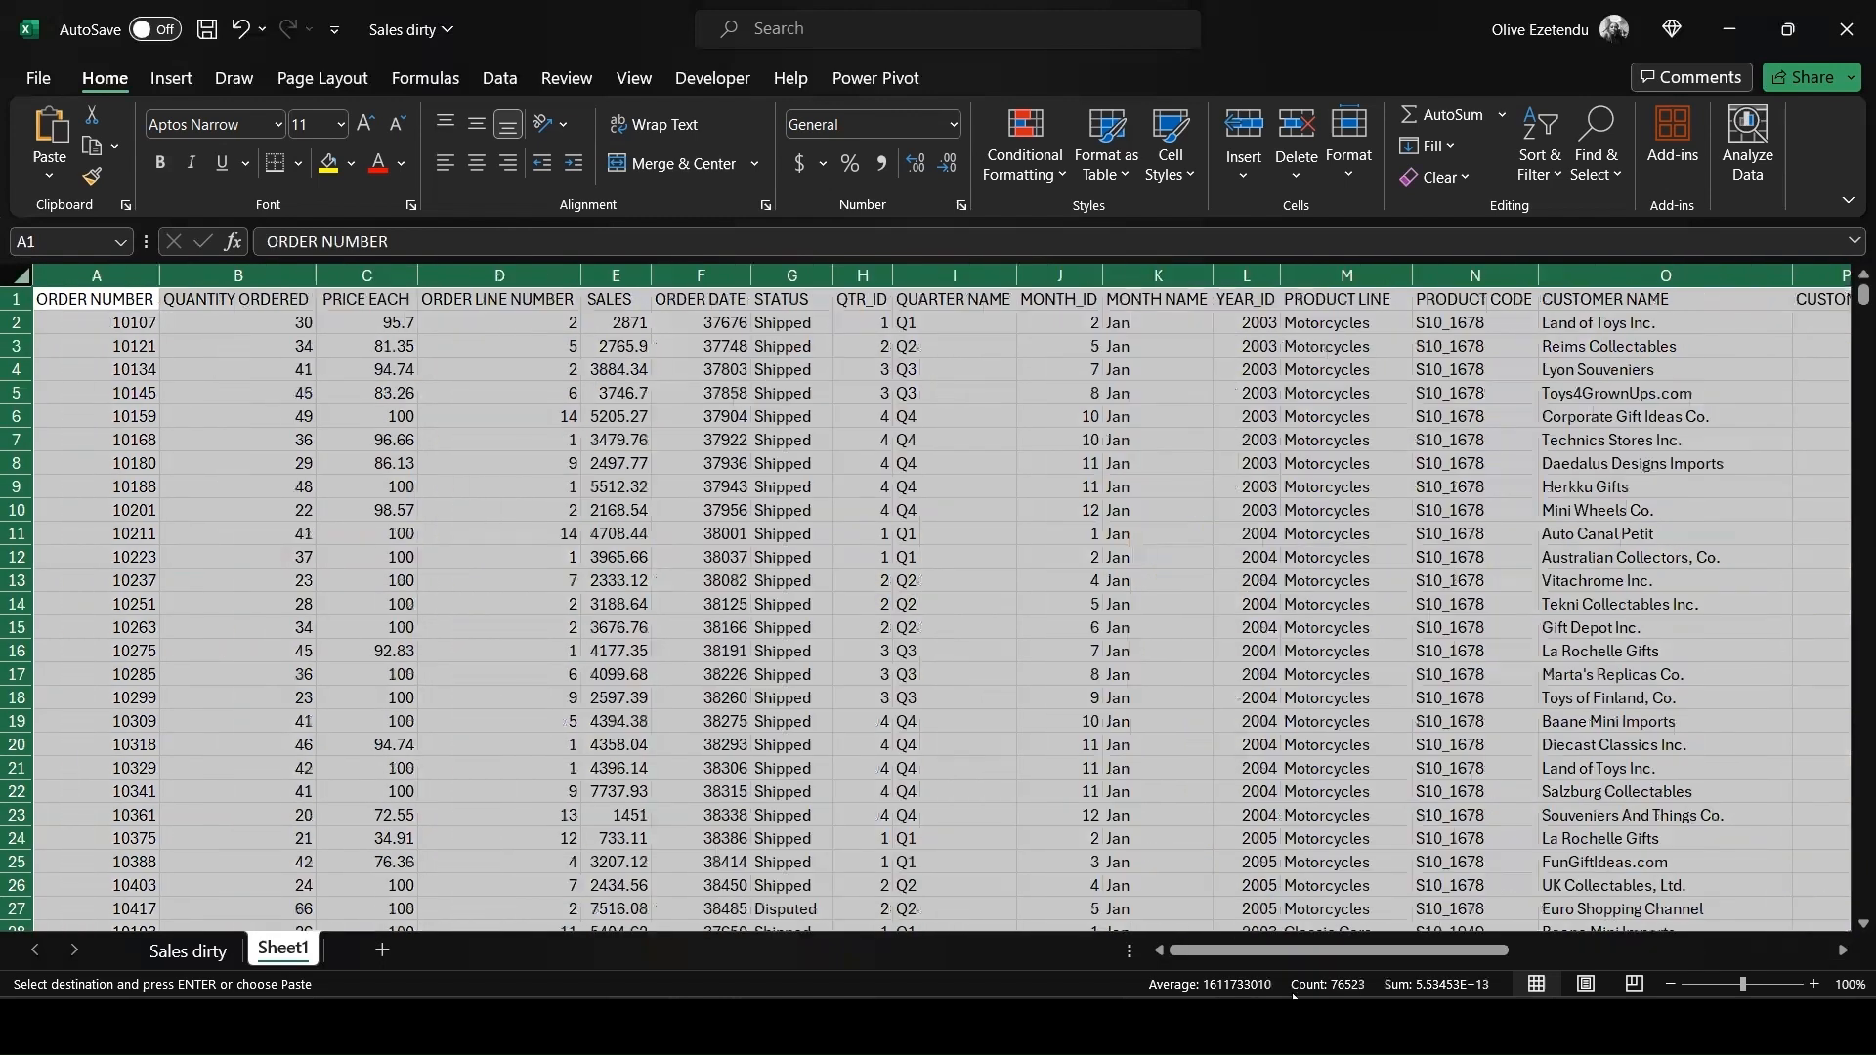
Delete the PHONE and PHONE 2 columns, keeping PHONE 3
drag(1387, 953, 1759, 944)
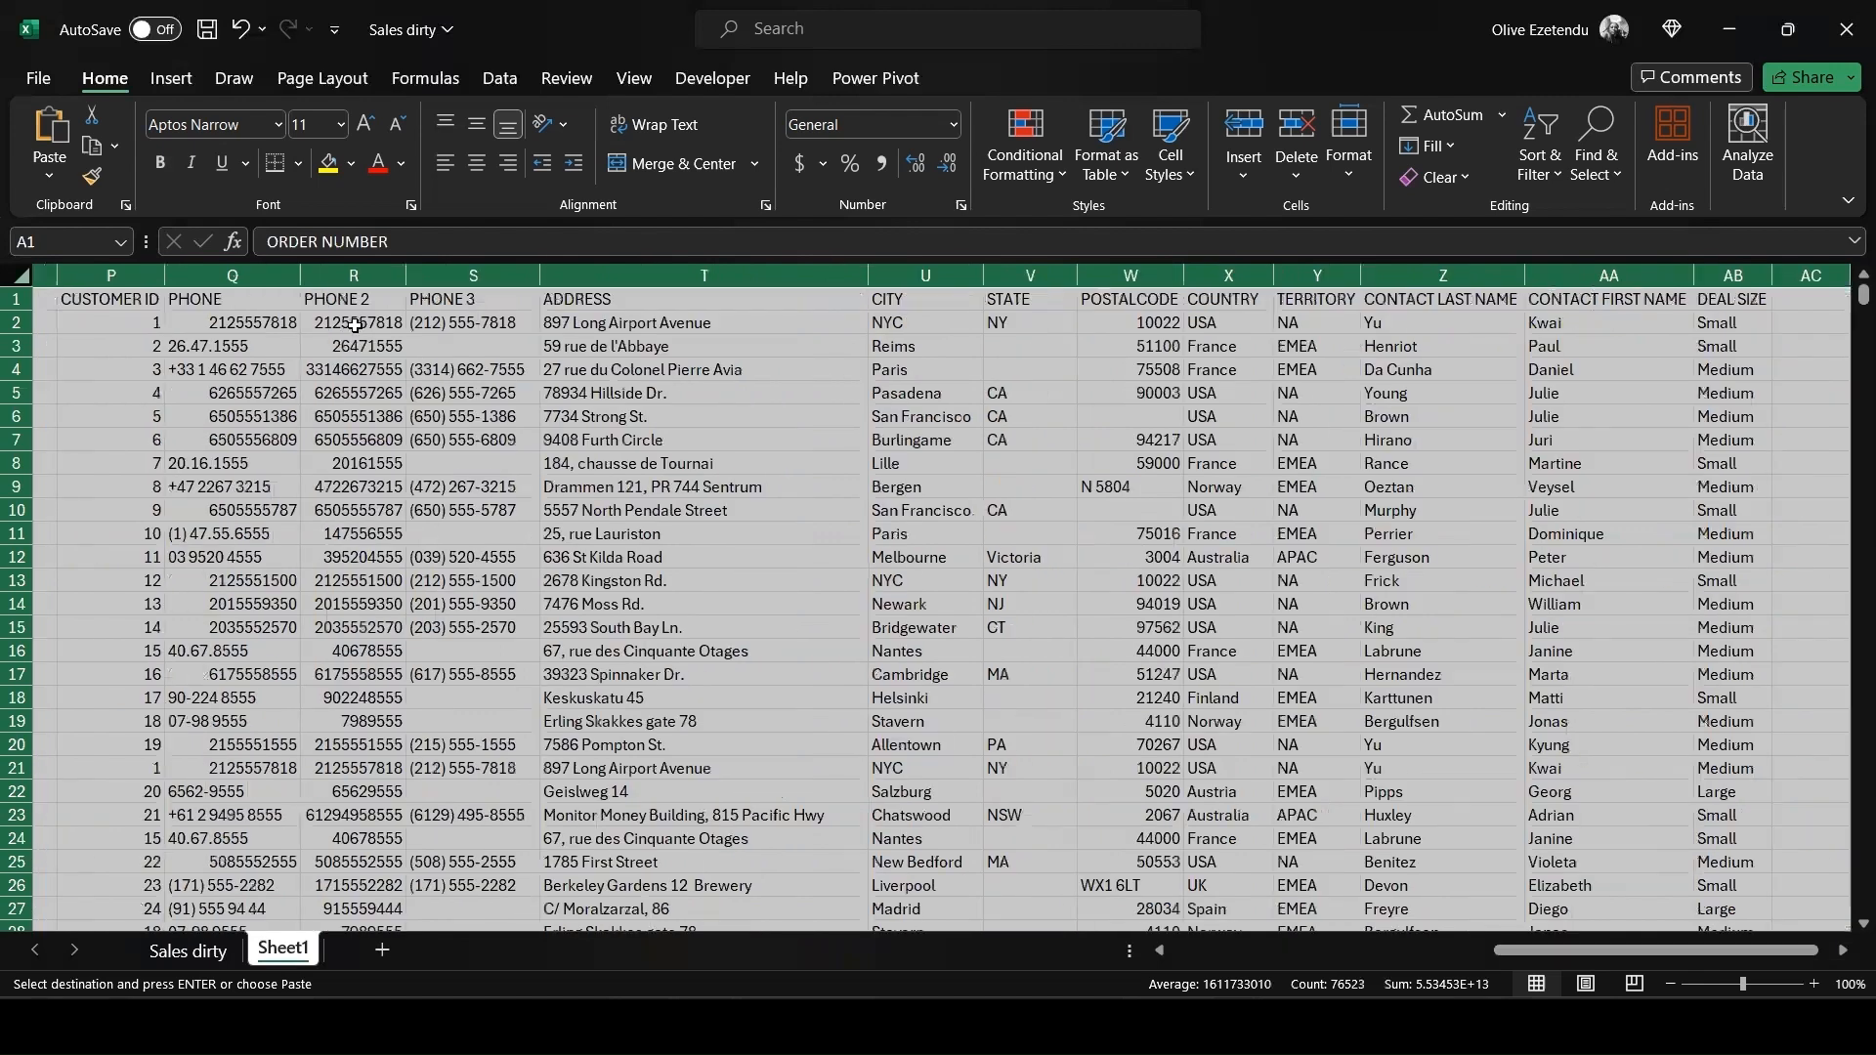
click(349, 323)
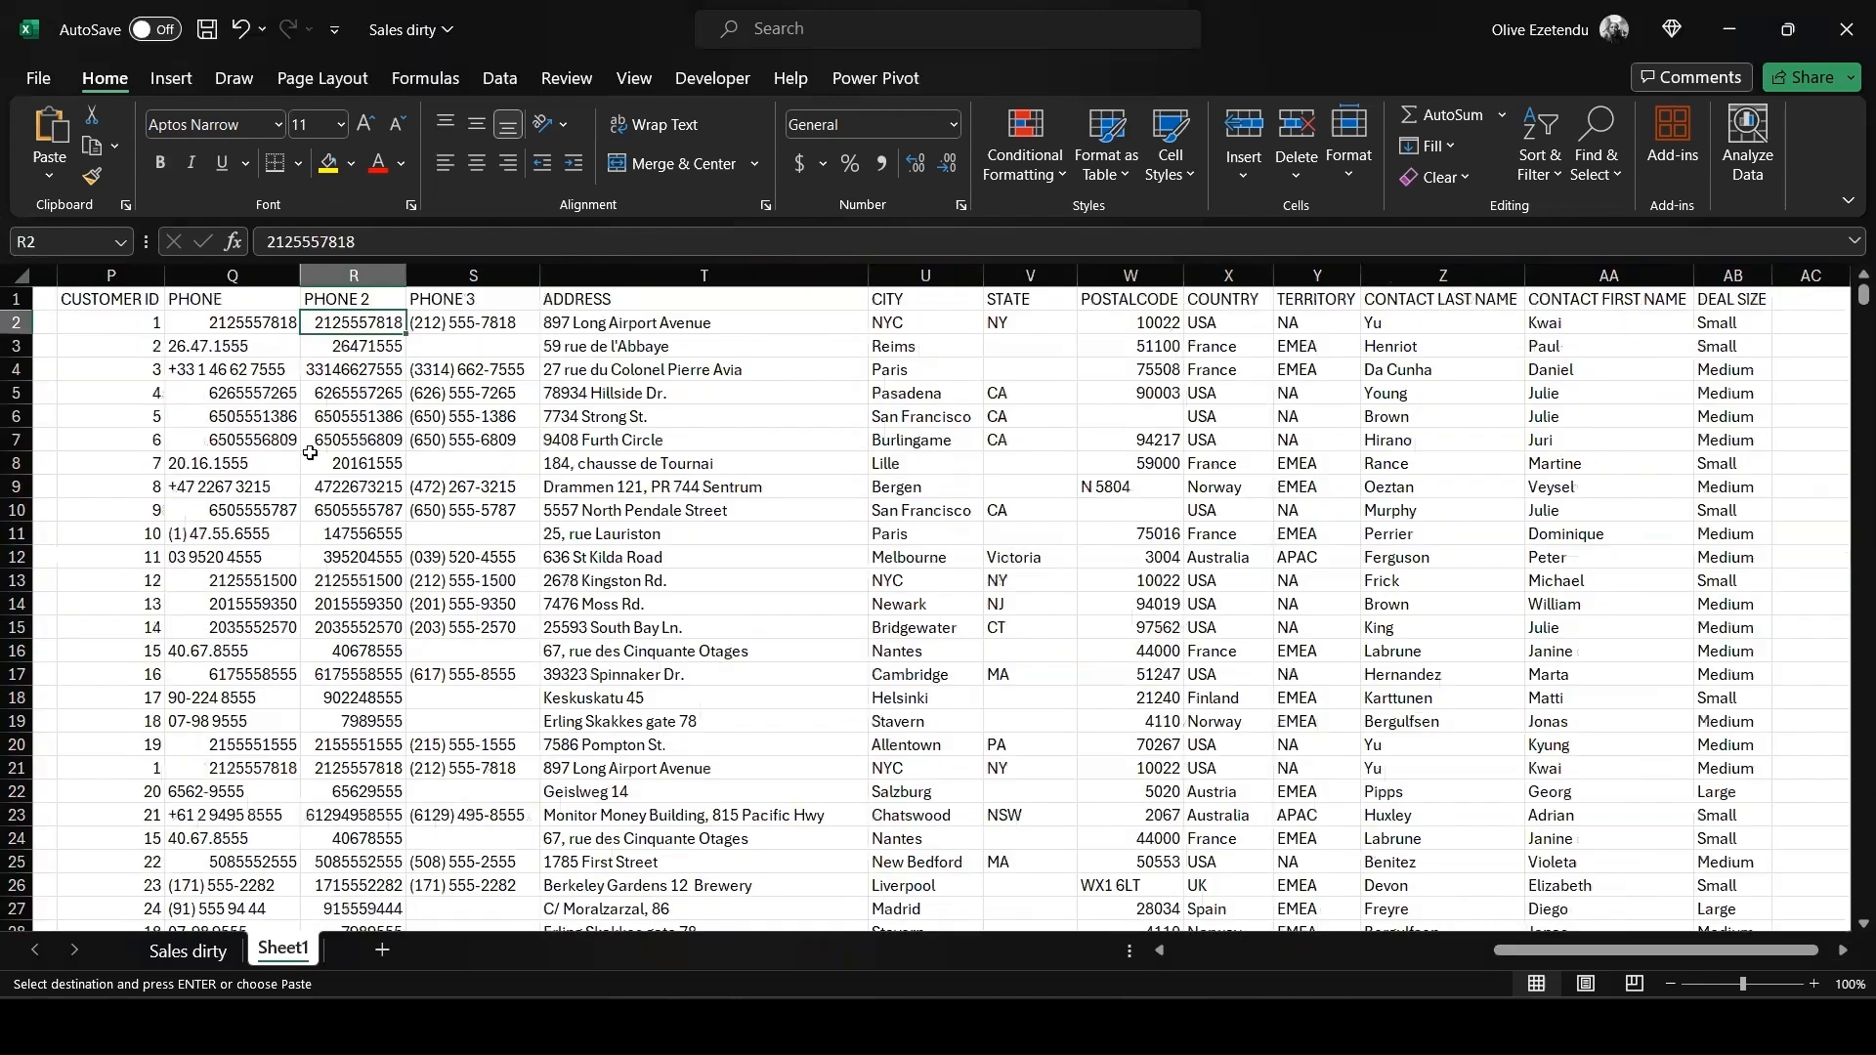
click(351, 277)
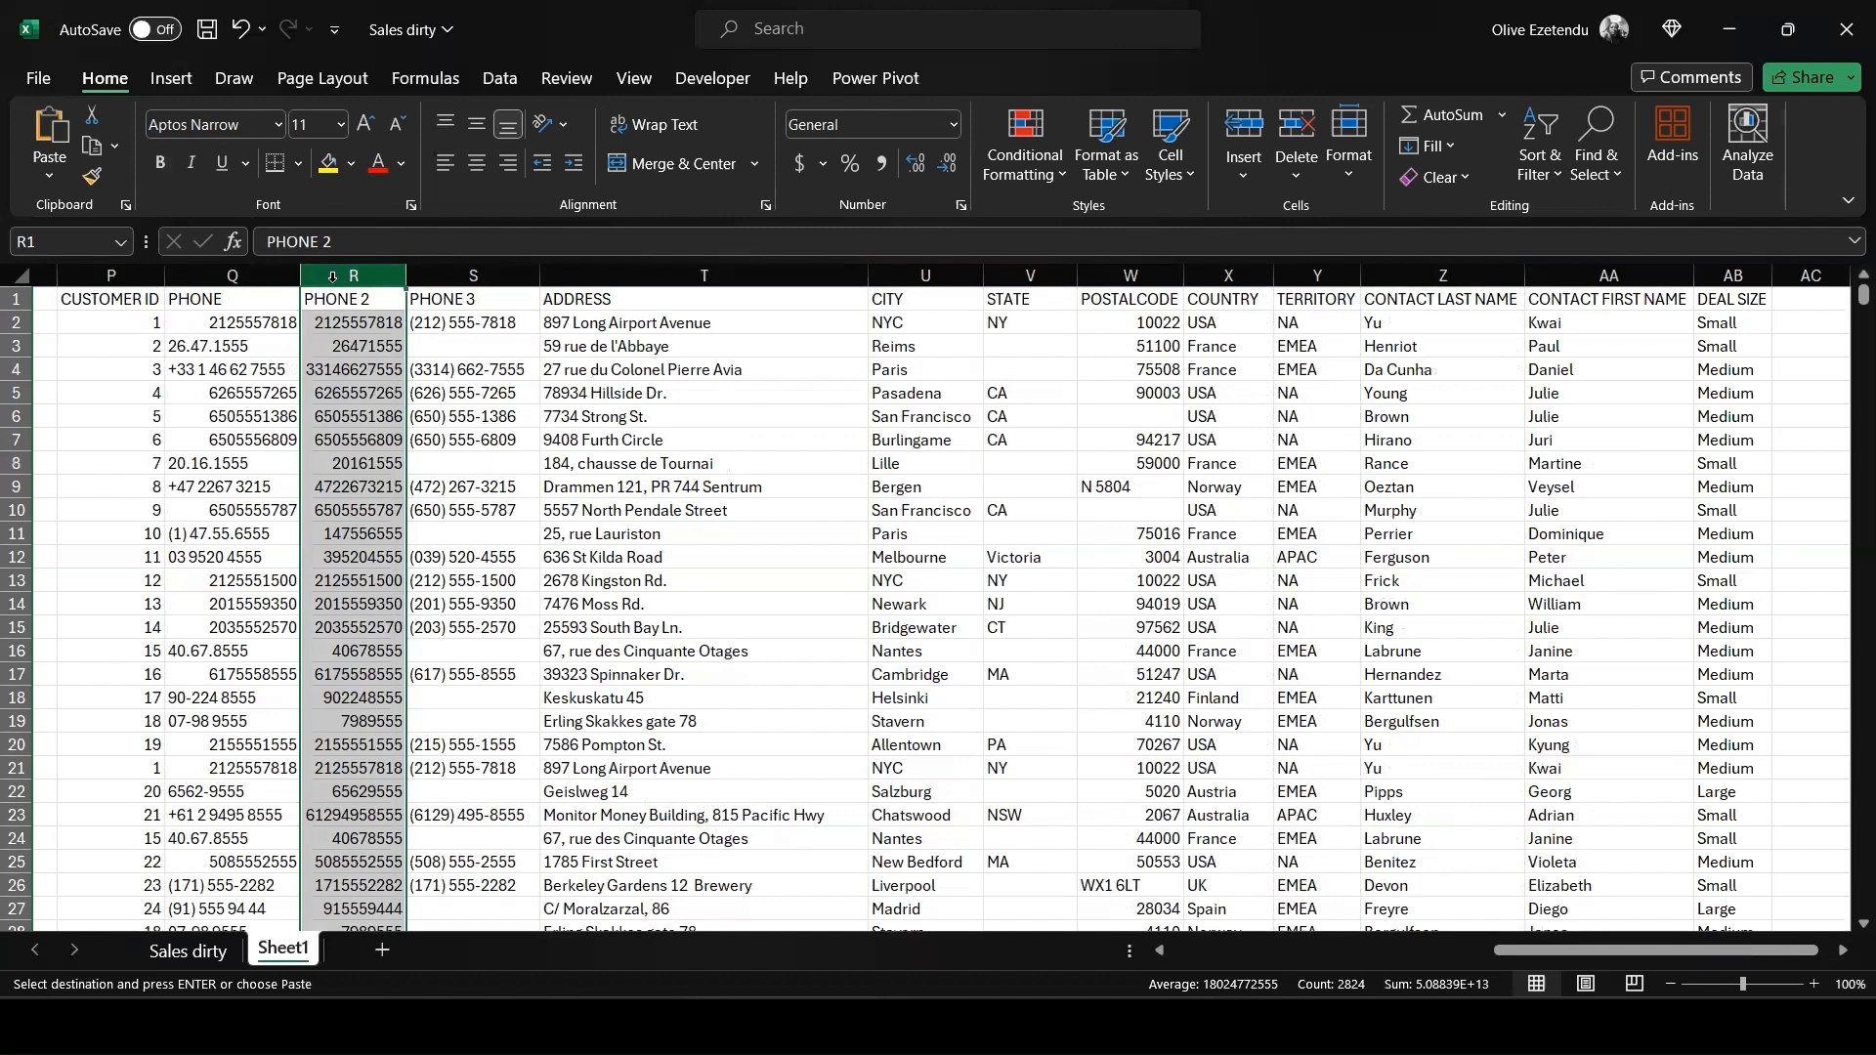
ctrl+click(230, 275)
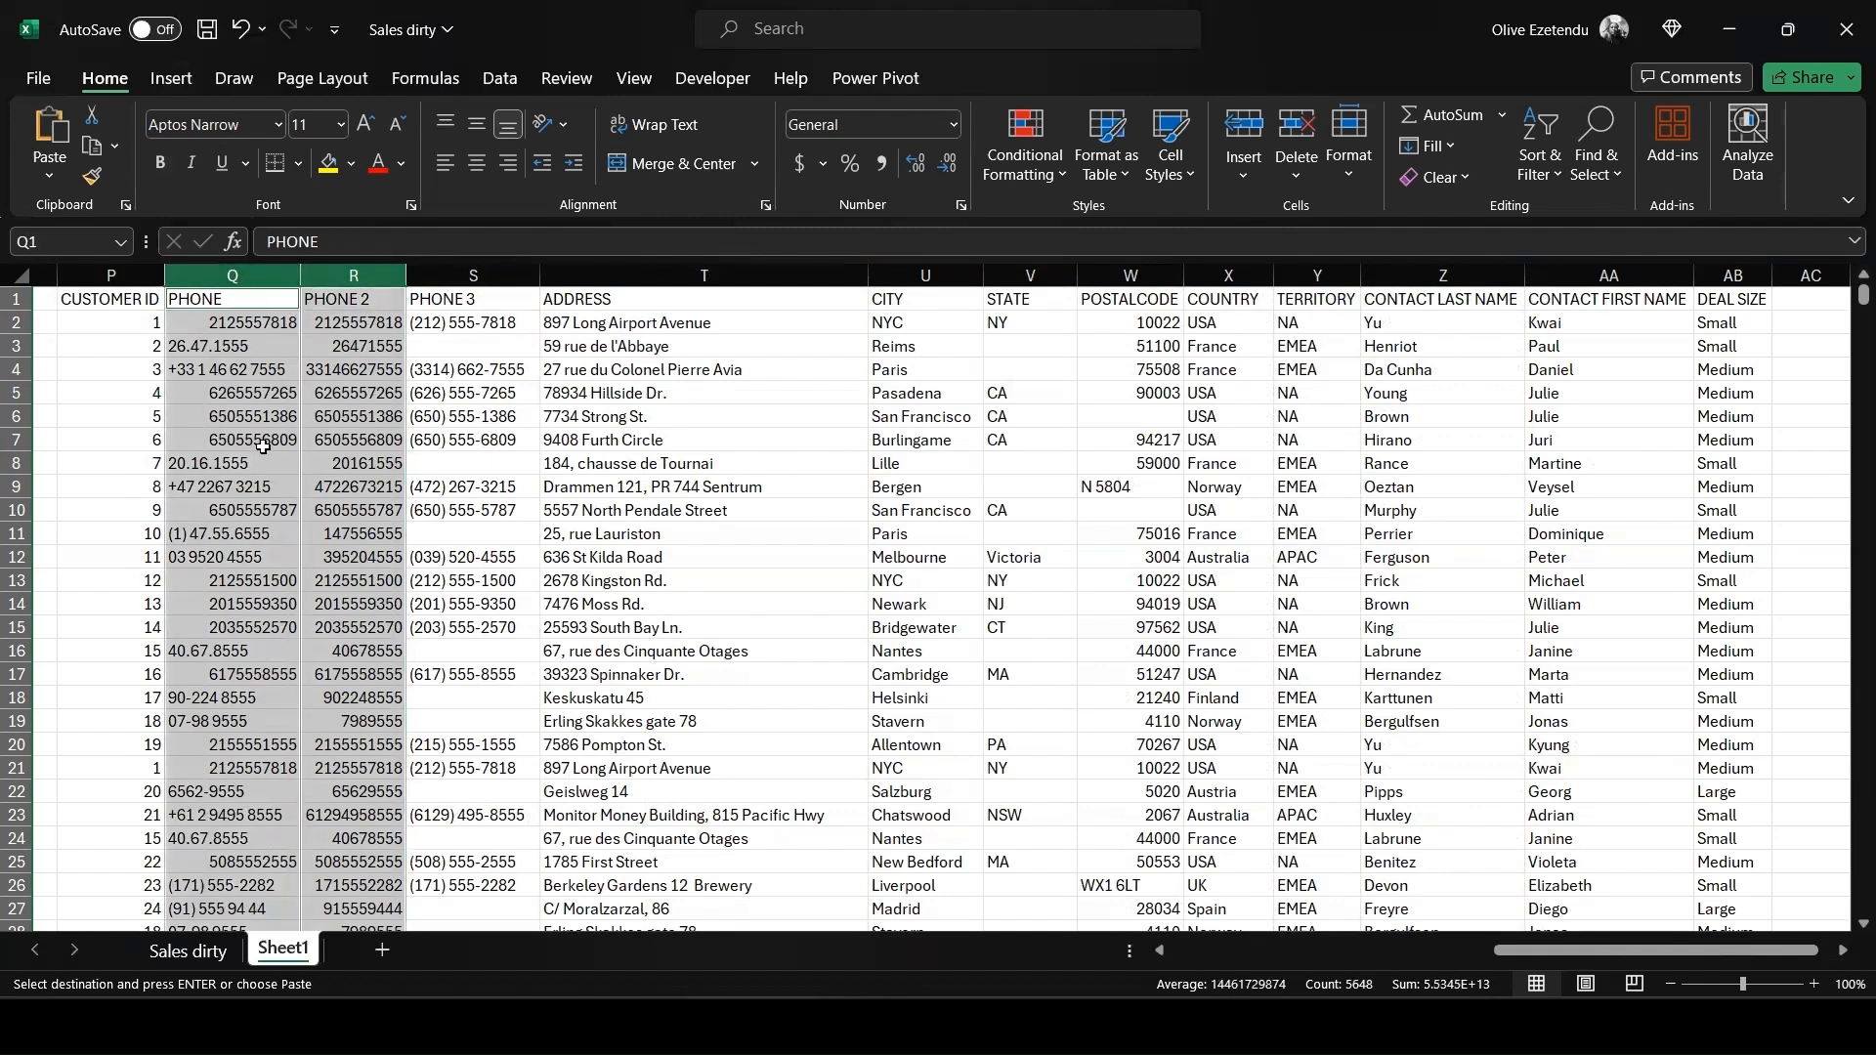
click(1295, 121)
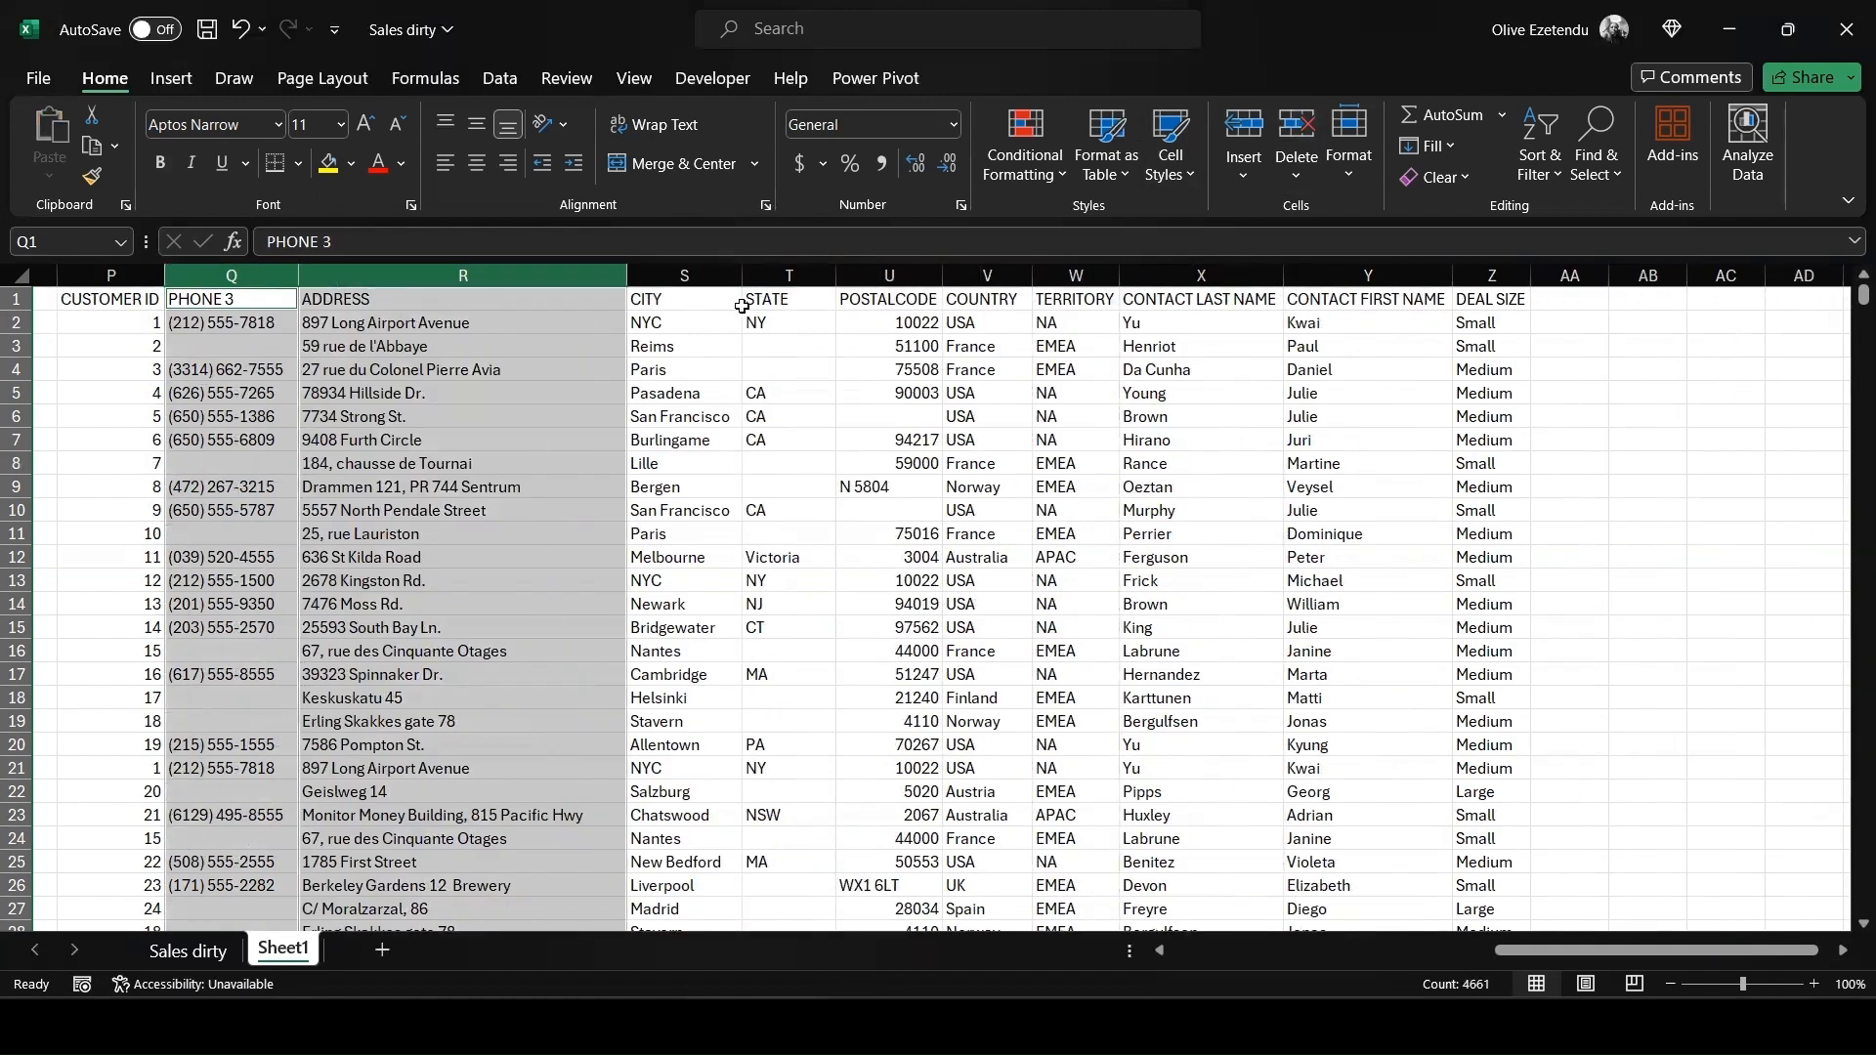
Format the POSTALCODE column as Text through the Format Cells dialog
click(889, 275)
click(953, 124)
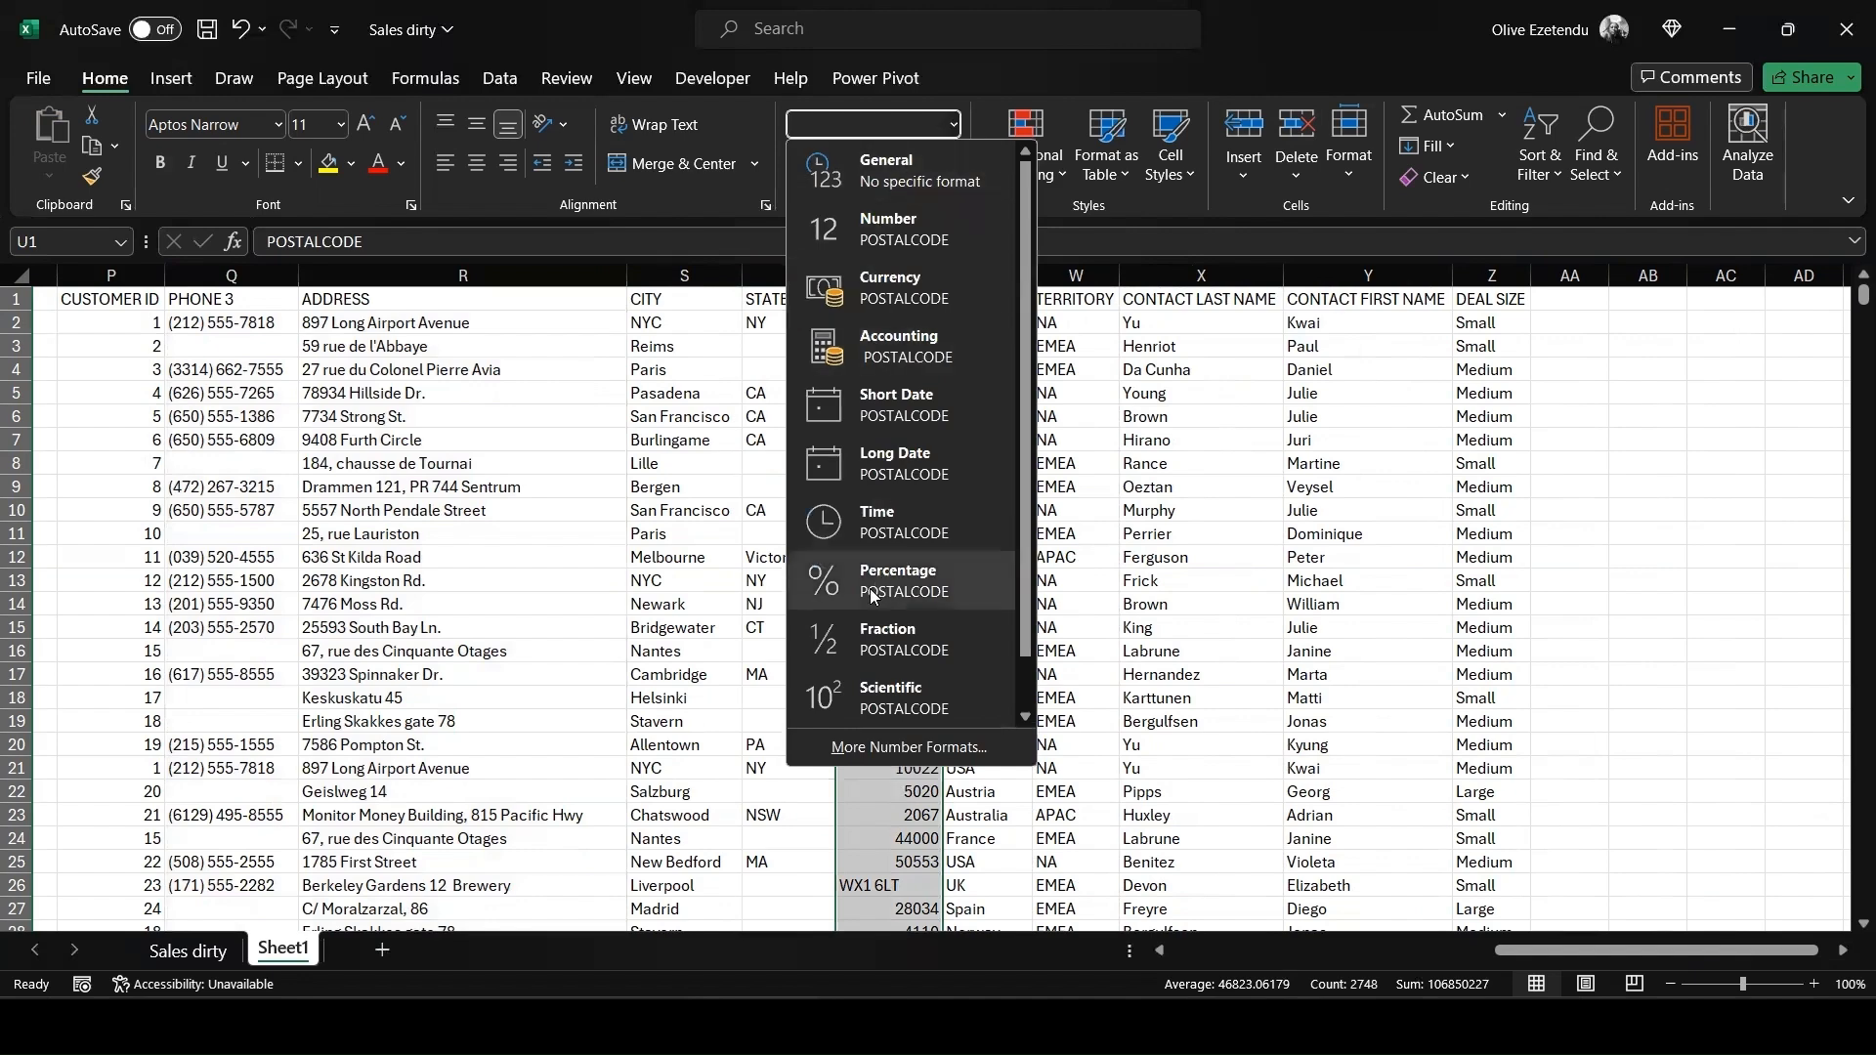
click(868, 749)
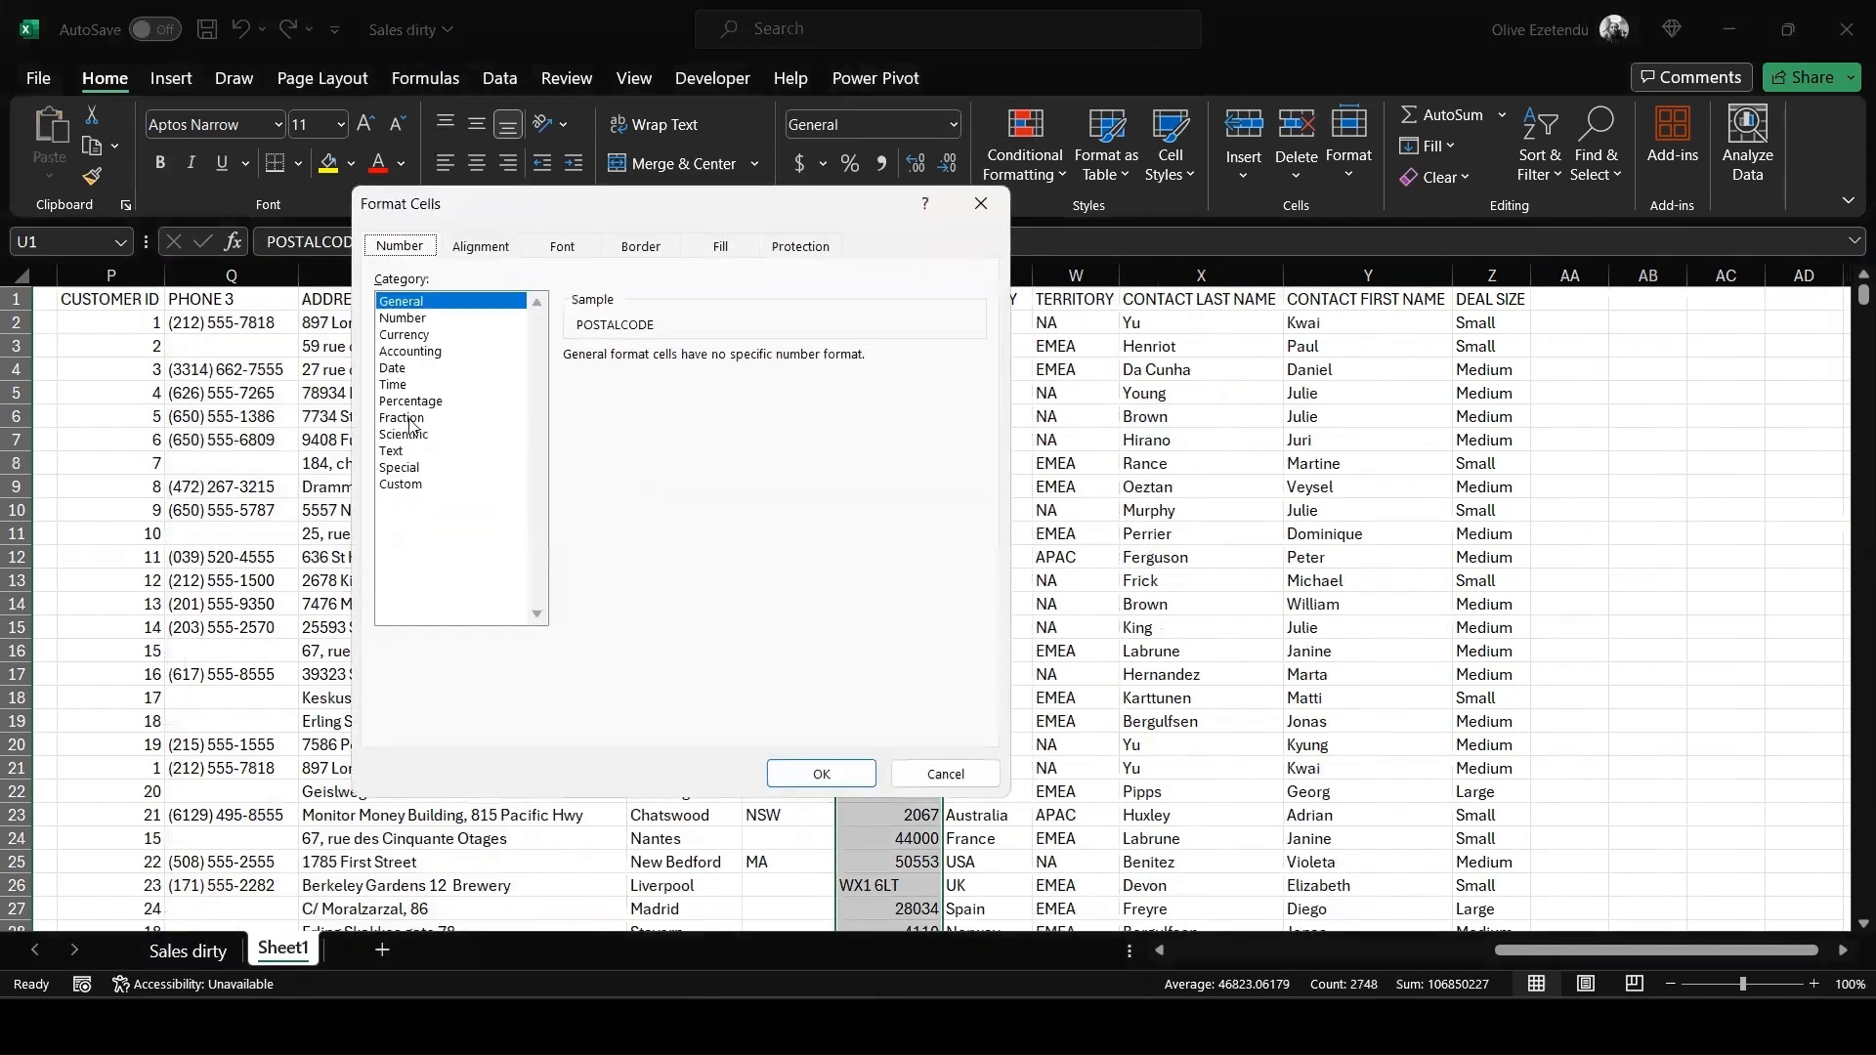
click(411, 450)
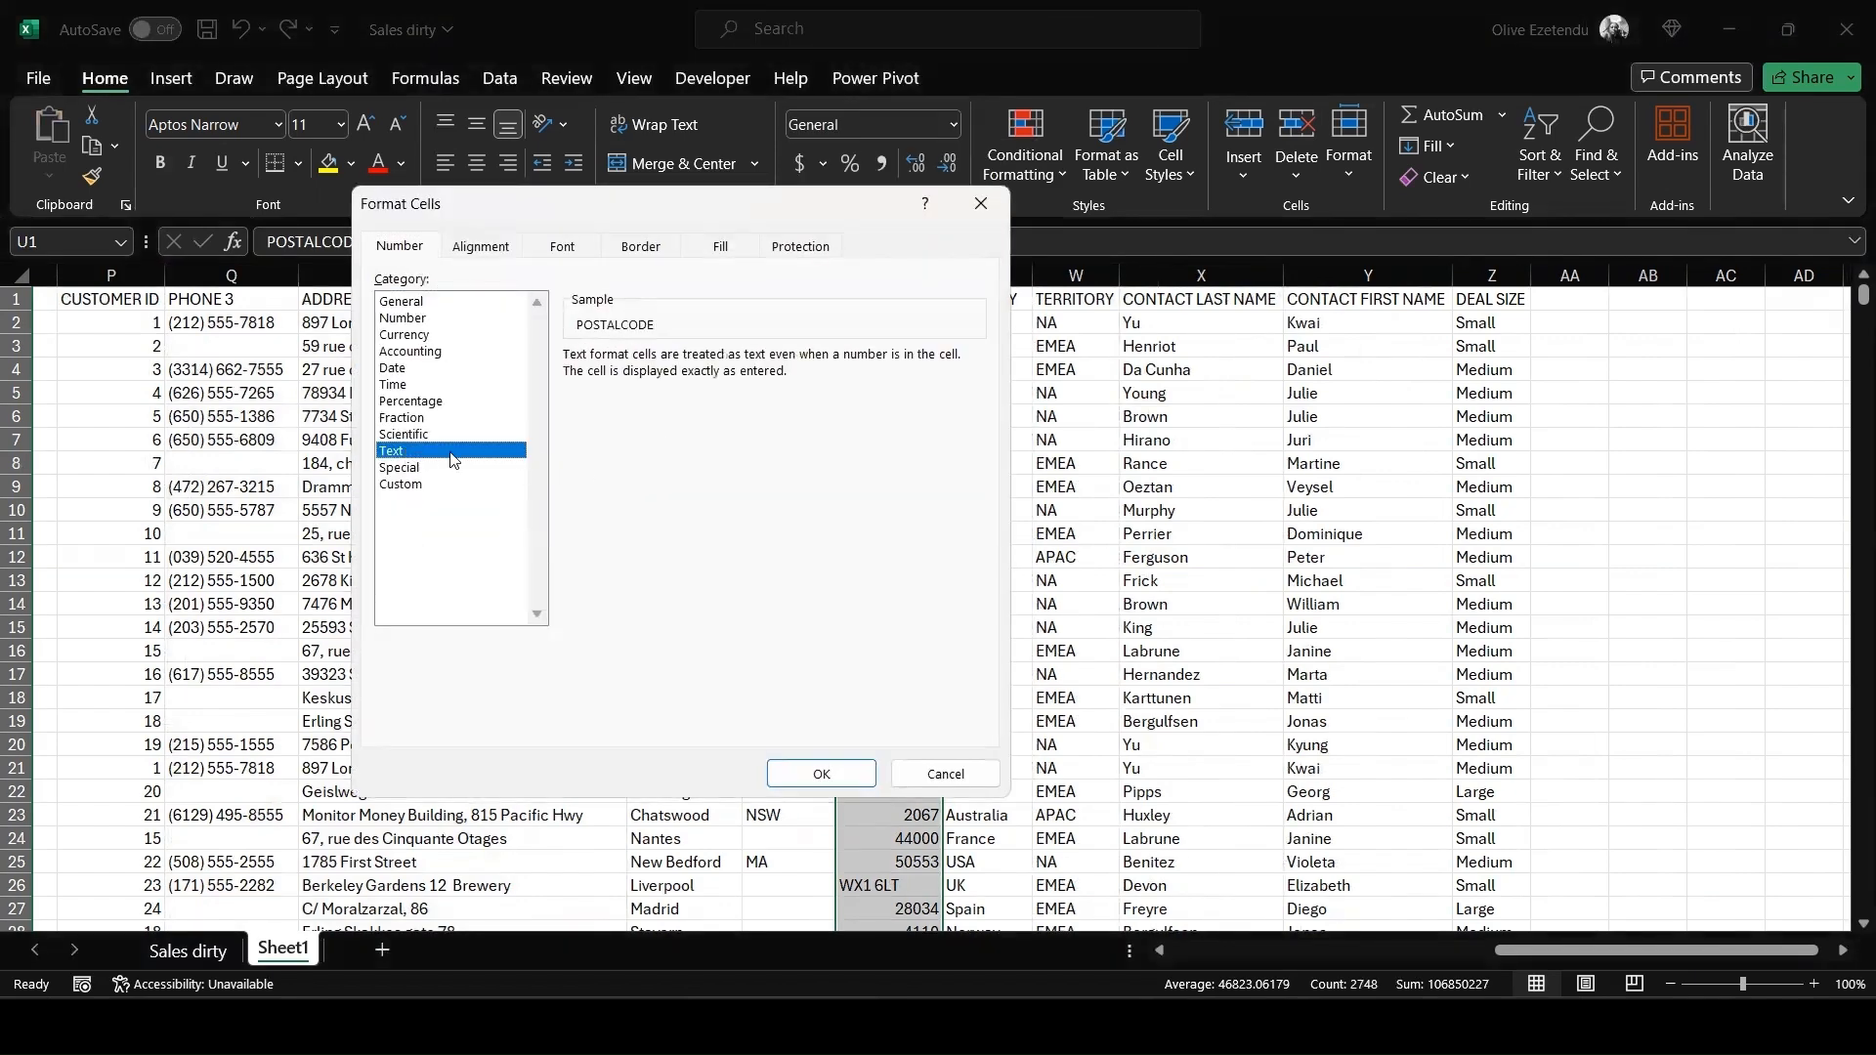
click(836, 774)
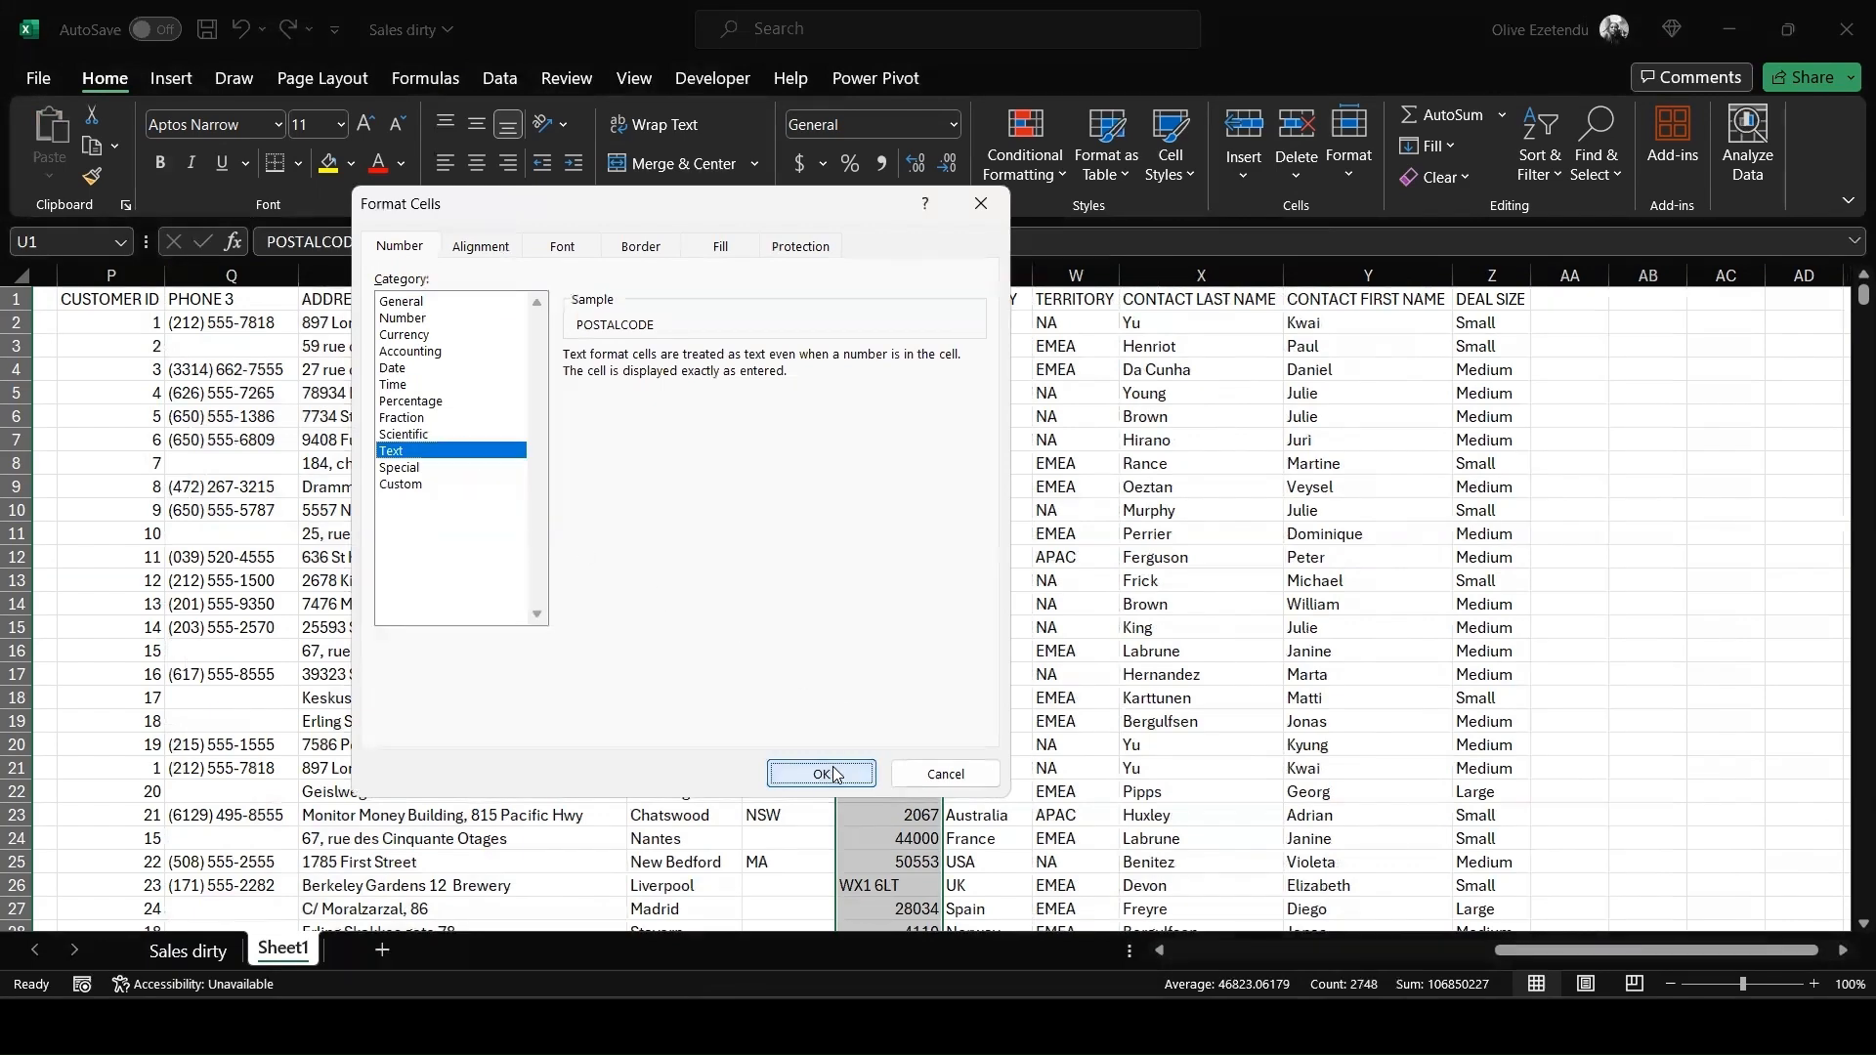
Apply the Accounting number format to the SALES and PRICE EACH columns
drag(1546, 960, 1292, 961)
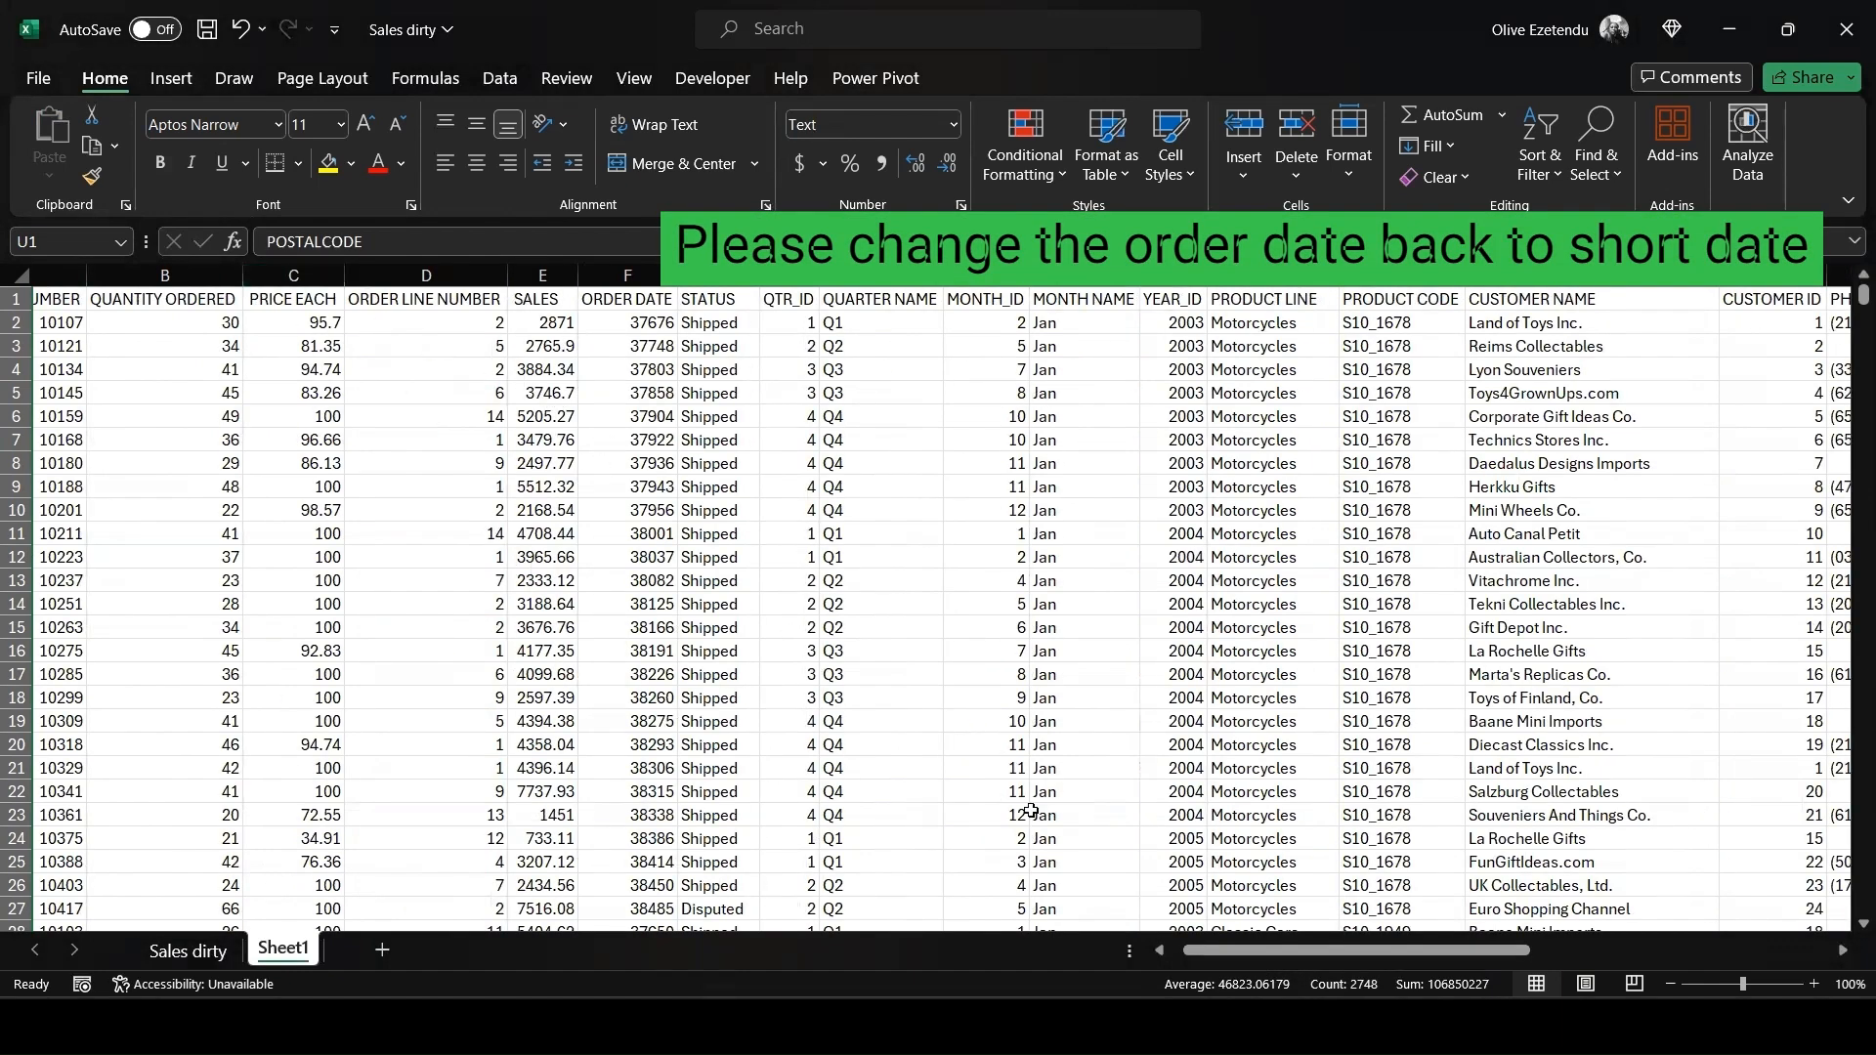
drag(1401, 956, 1220, 958)
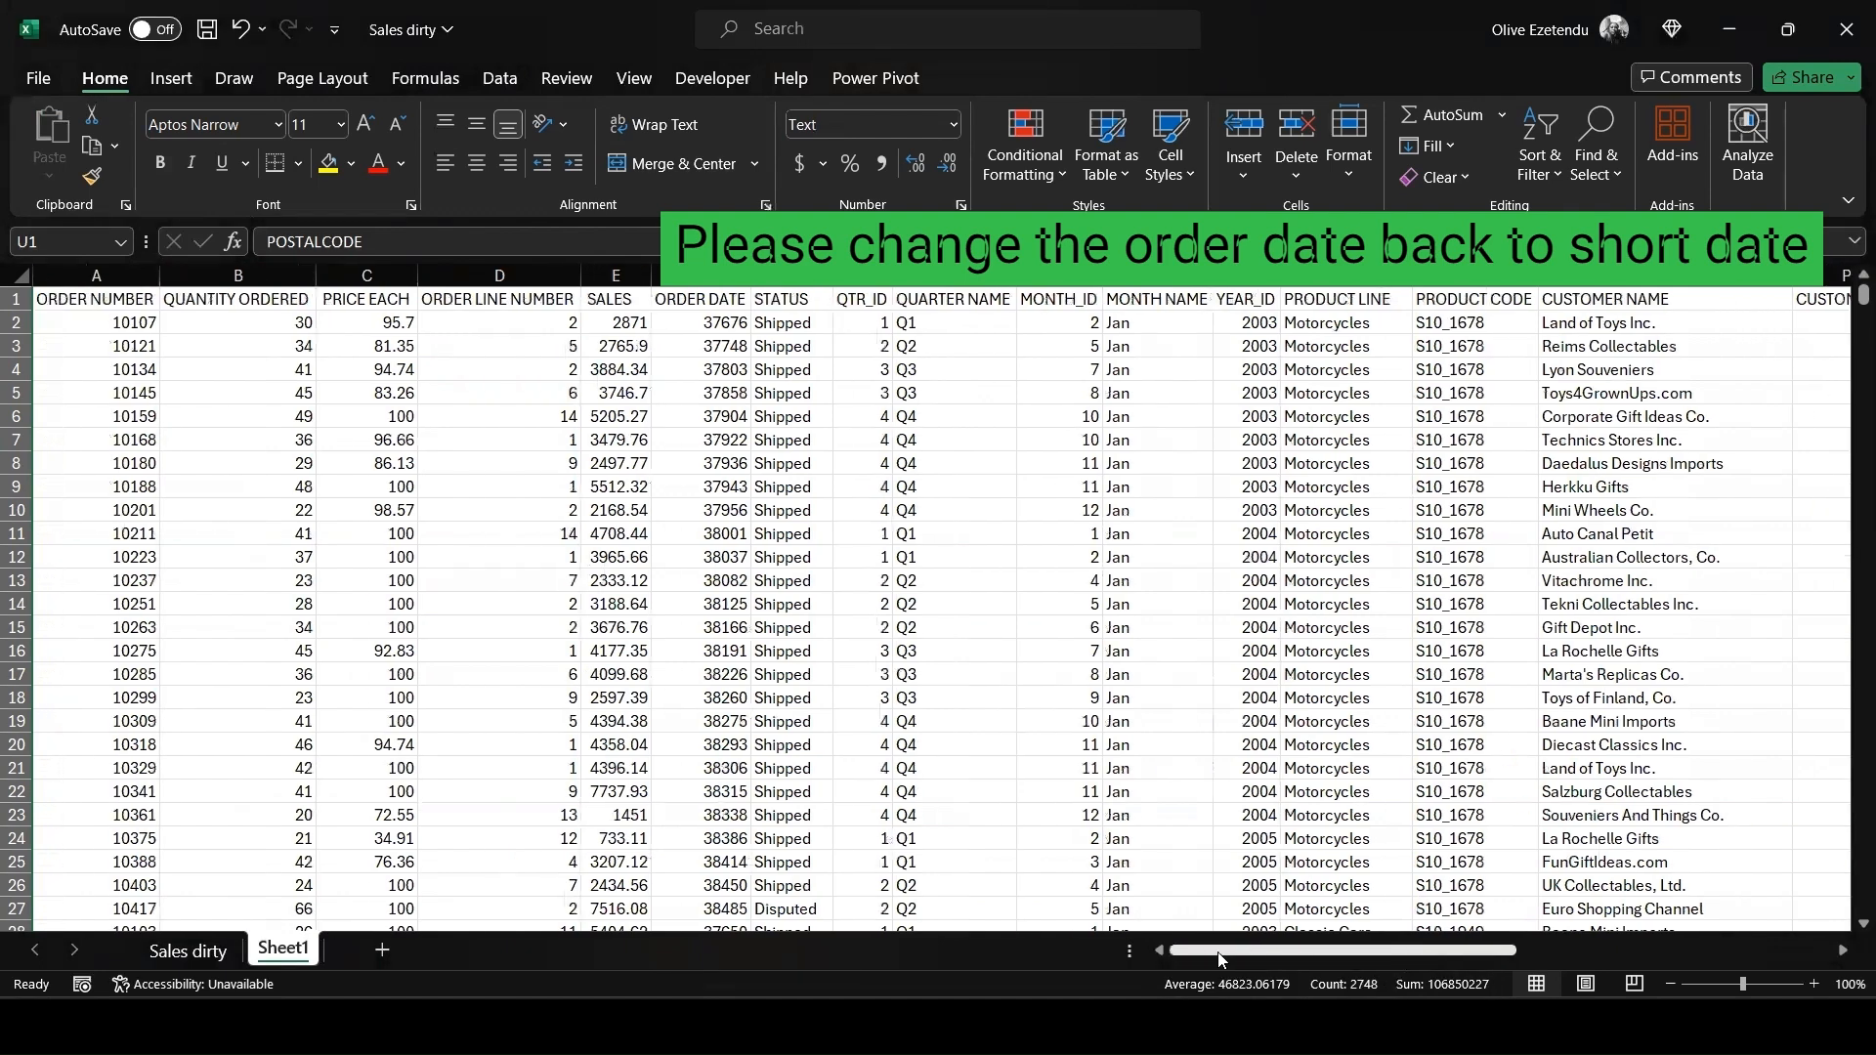
click(616, 276)
click(793, 164)
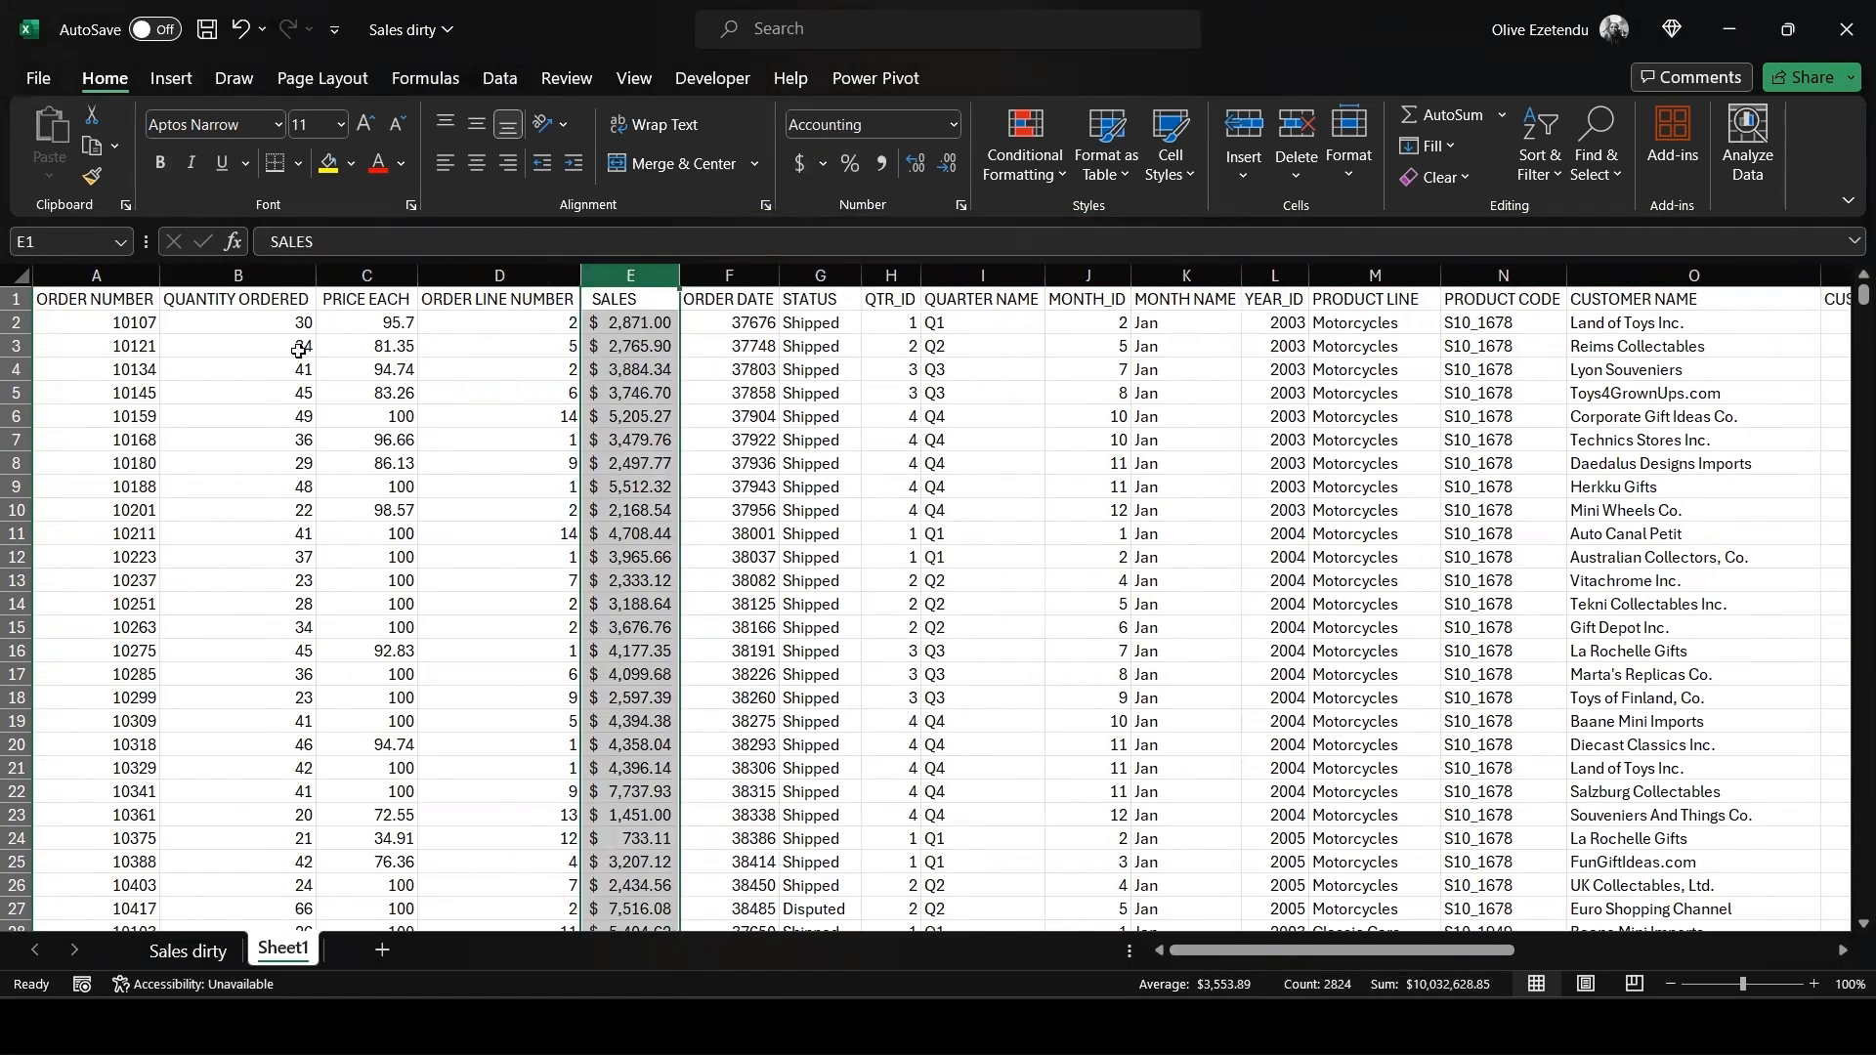
click(362, 274)
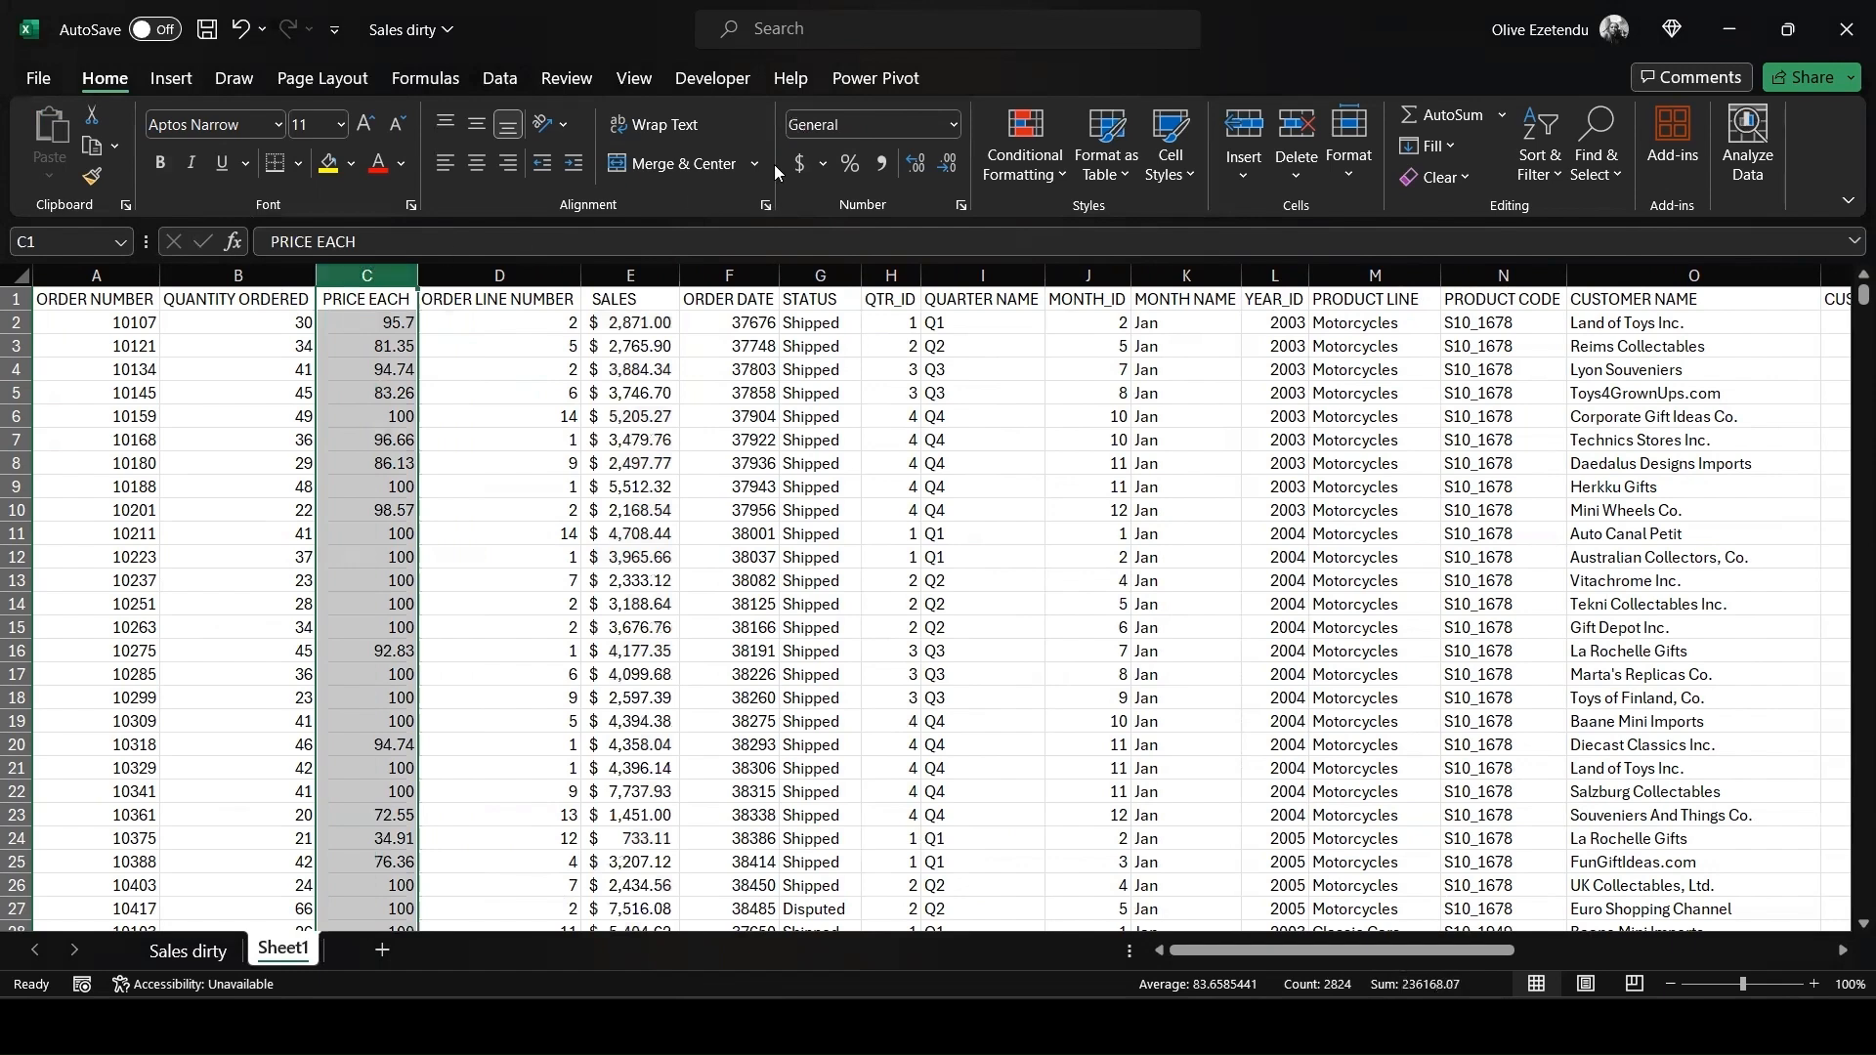
click(793, 165)
Make the header row bold
click(15, 299)
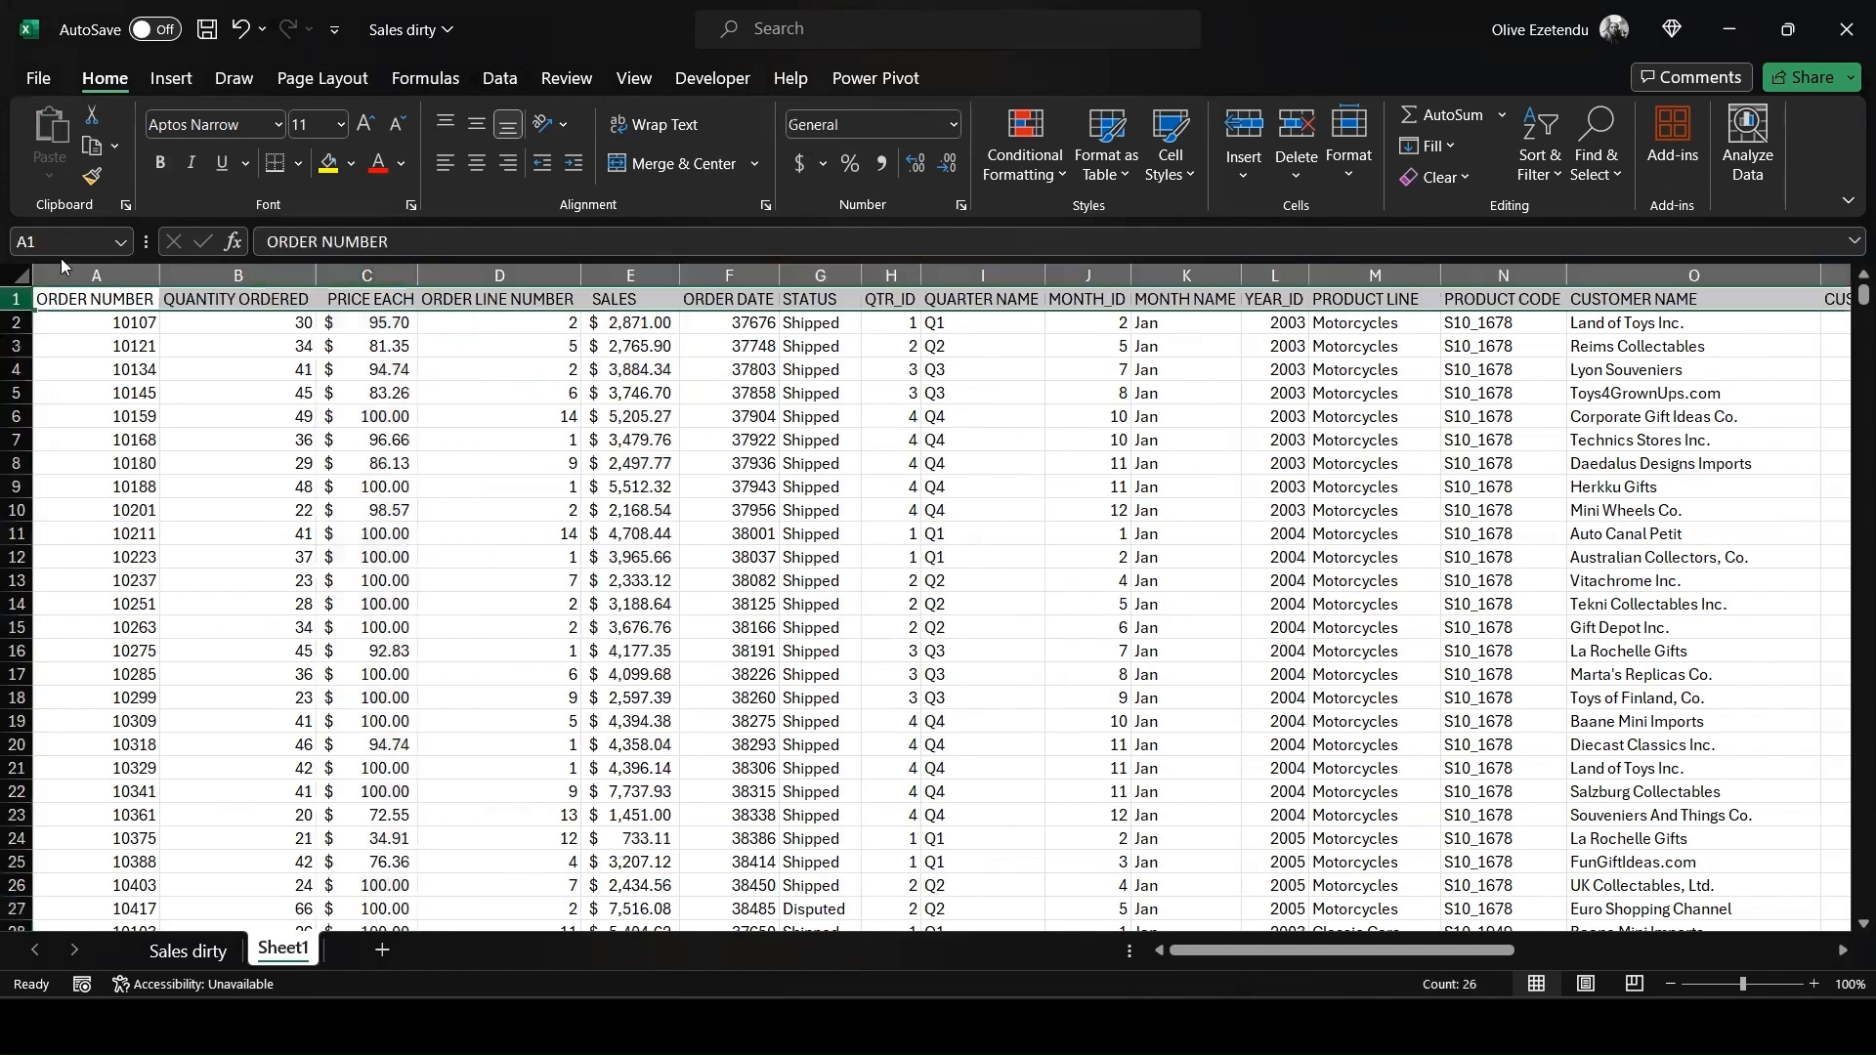
click(162, 161)
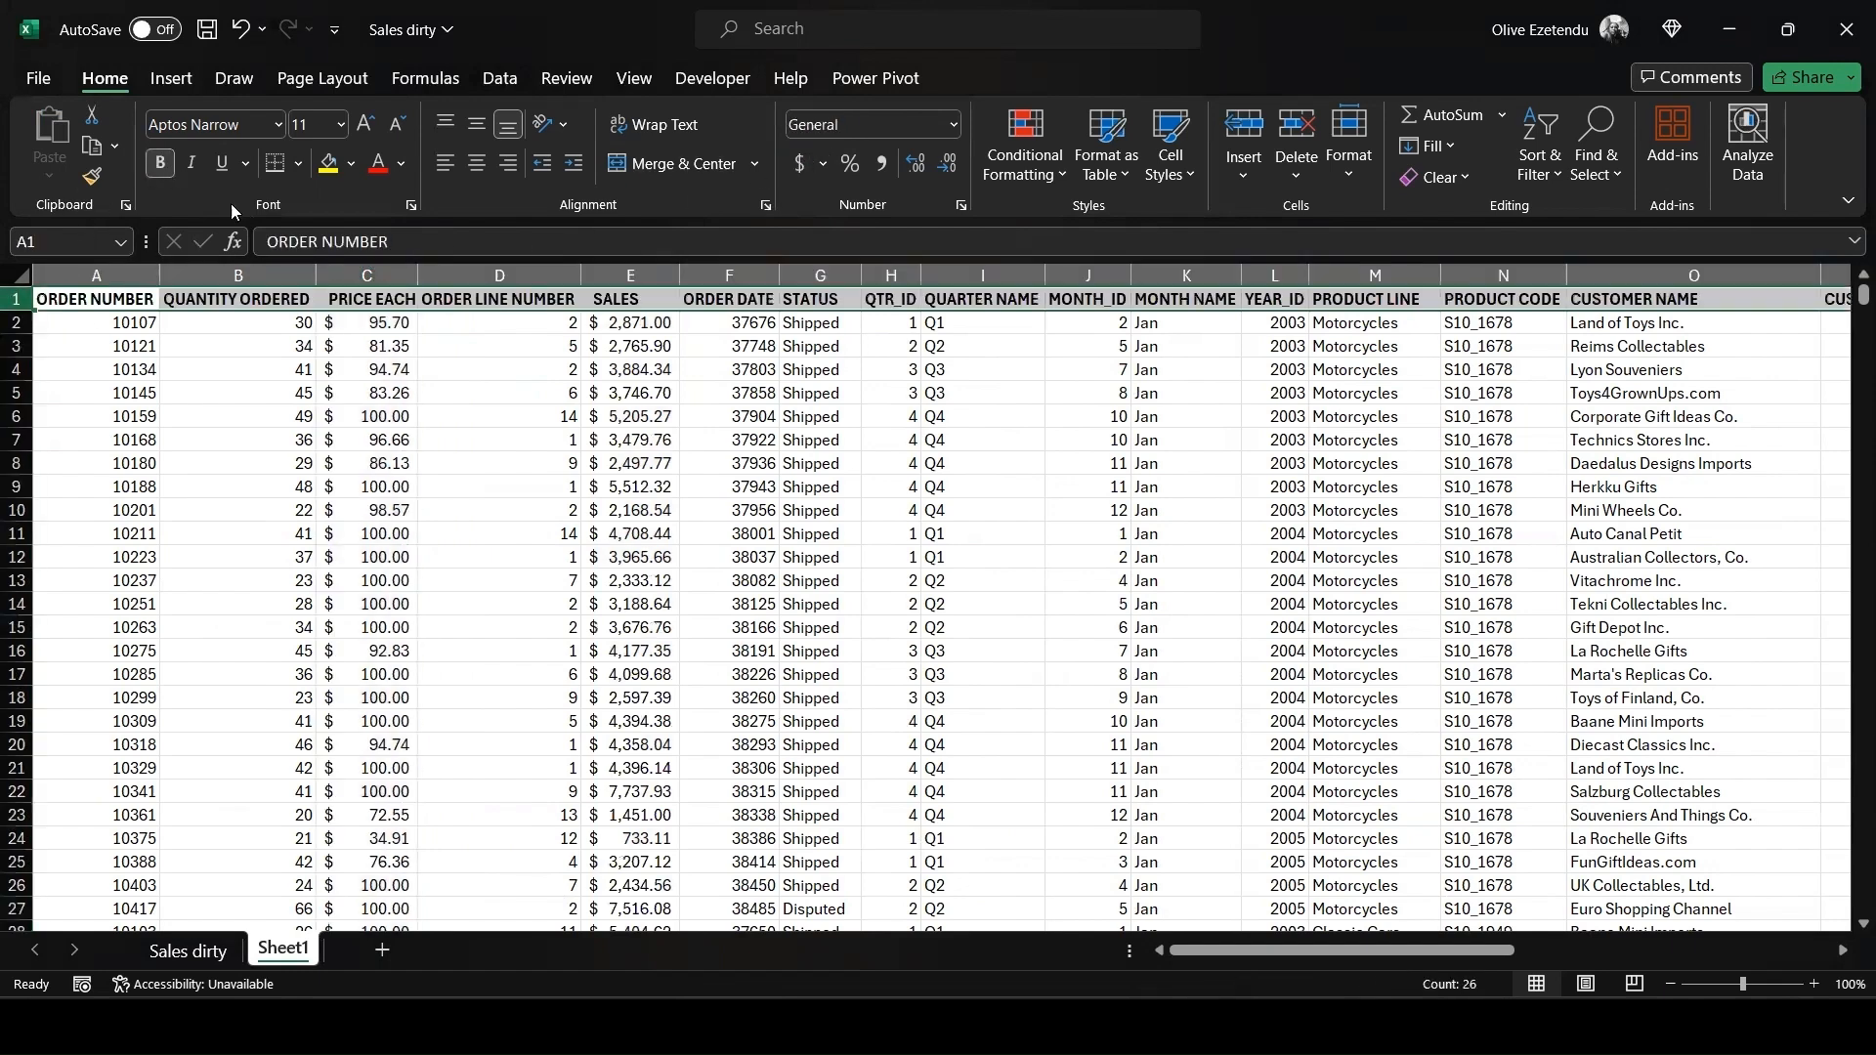
click(1535, 821)
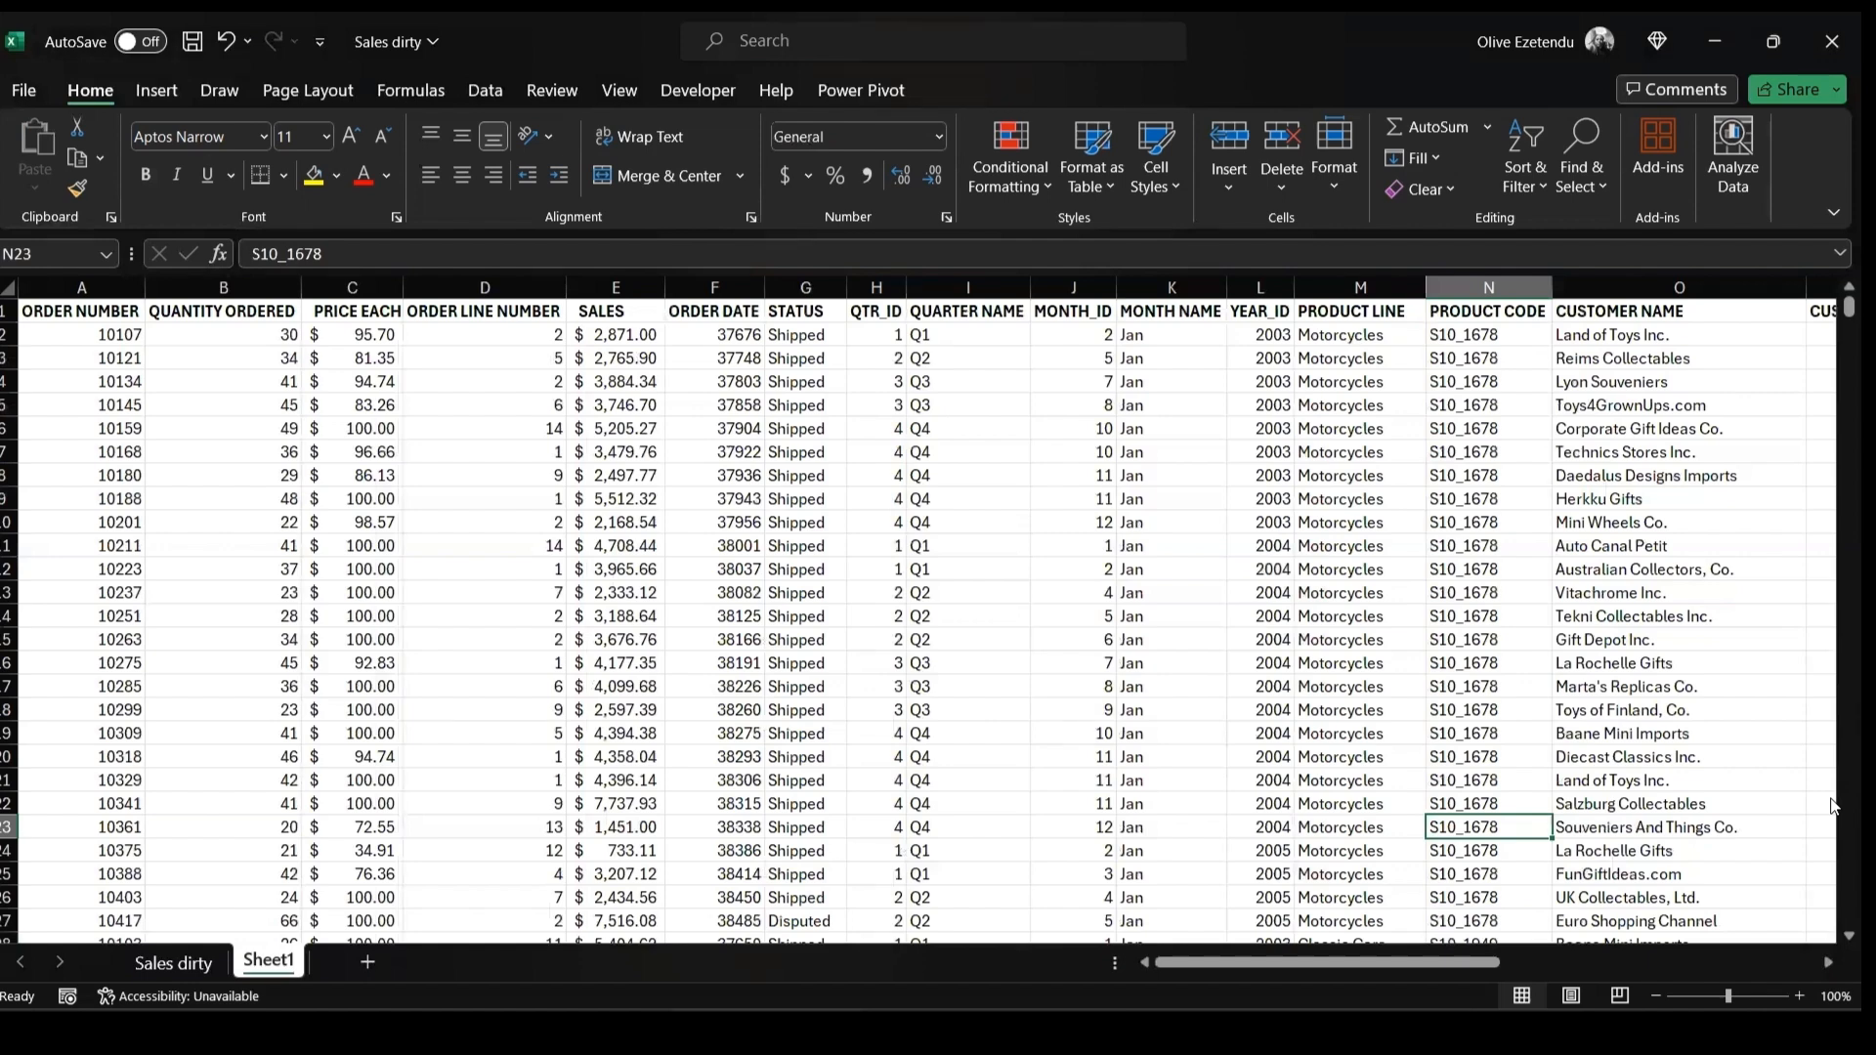